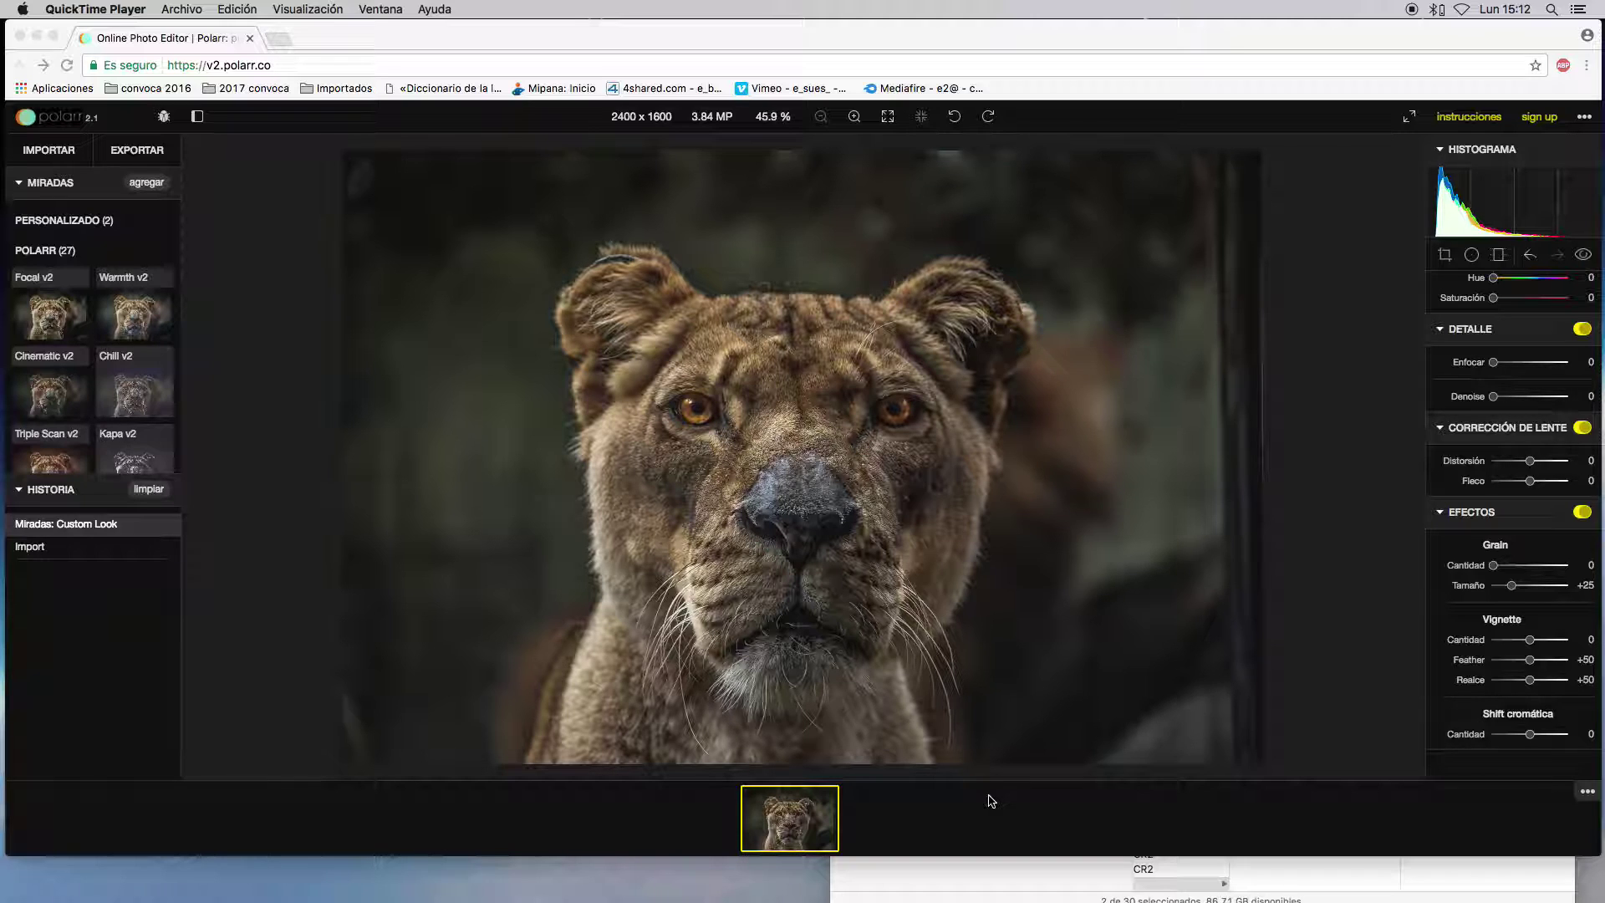
- Switch to Finder and preview the raw photo IMG_2337.CR2 in the select 1 folder
click(1422, 886)
click(1386, 775)
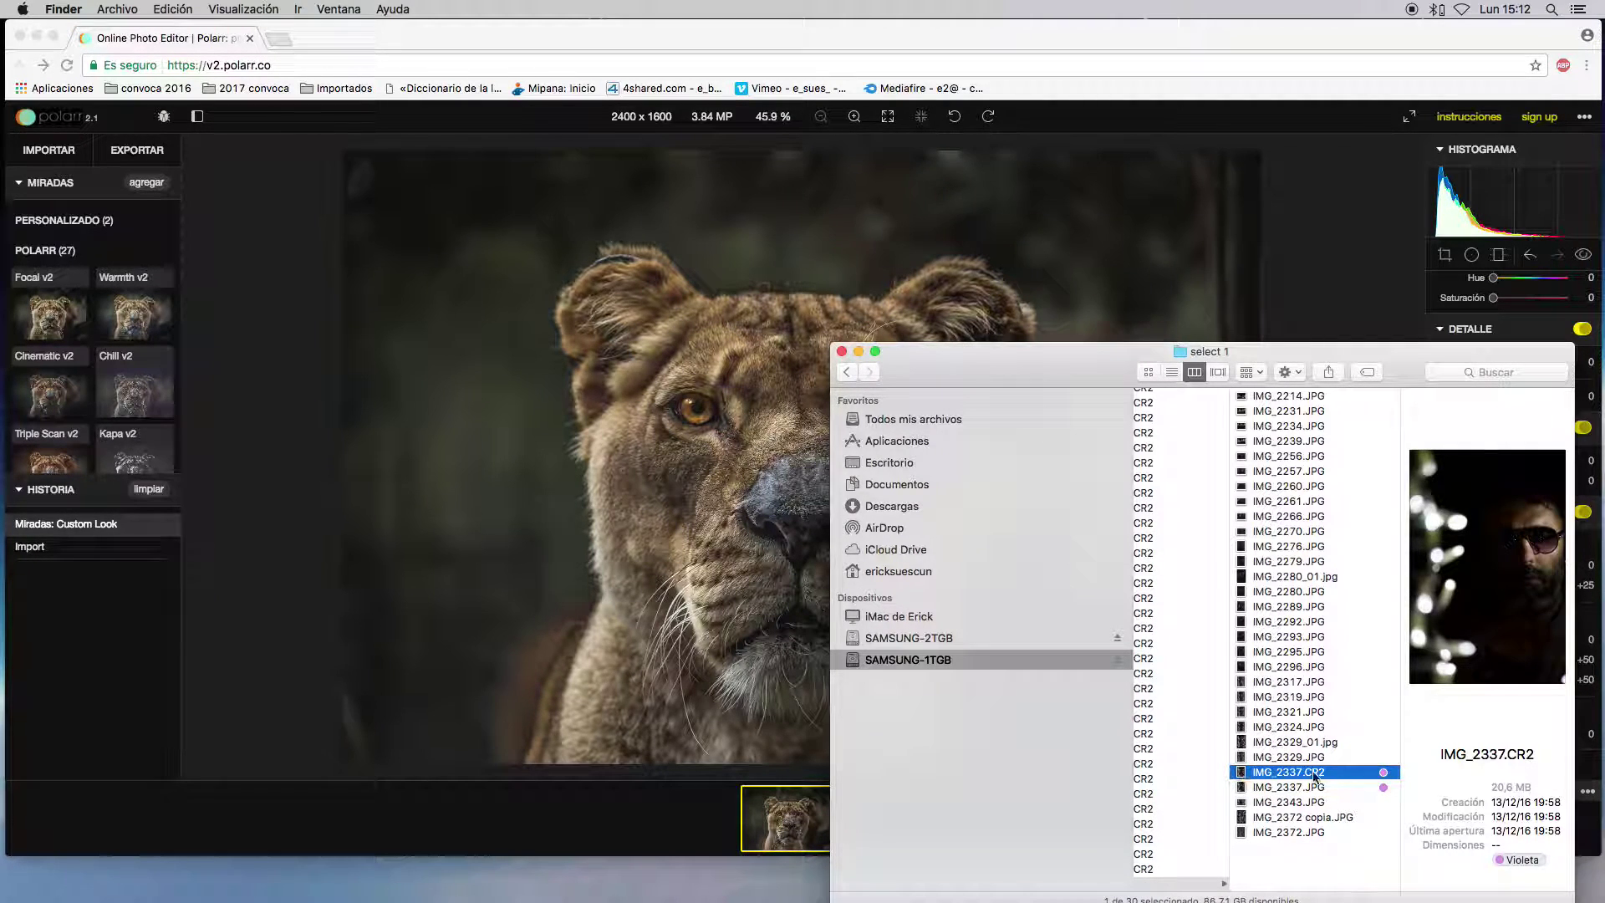
scroll(1254, 775, left, 2)
scroll(1261, 778, right, 2)
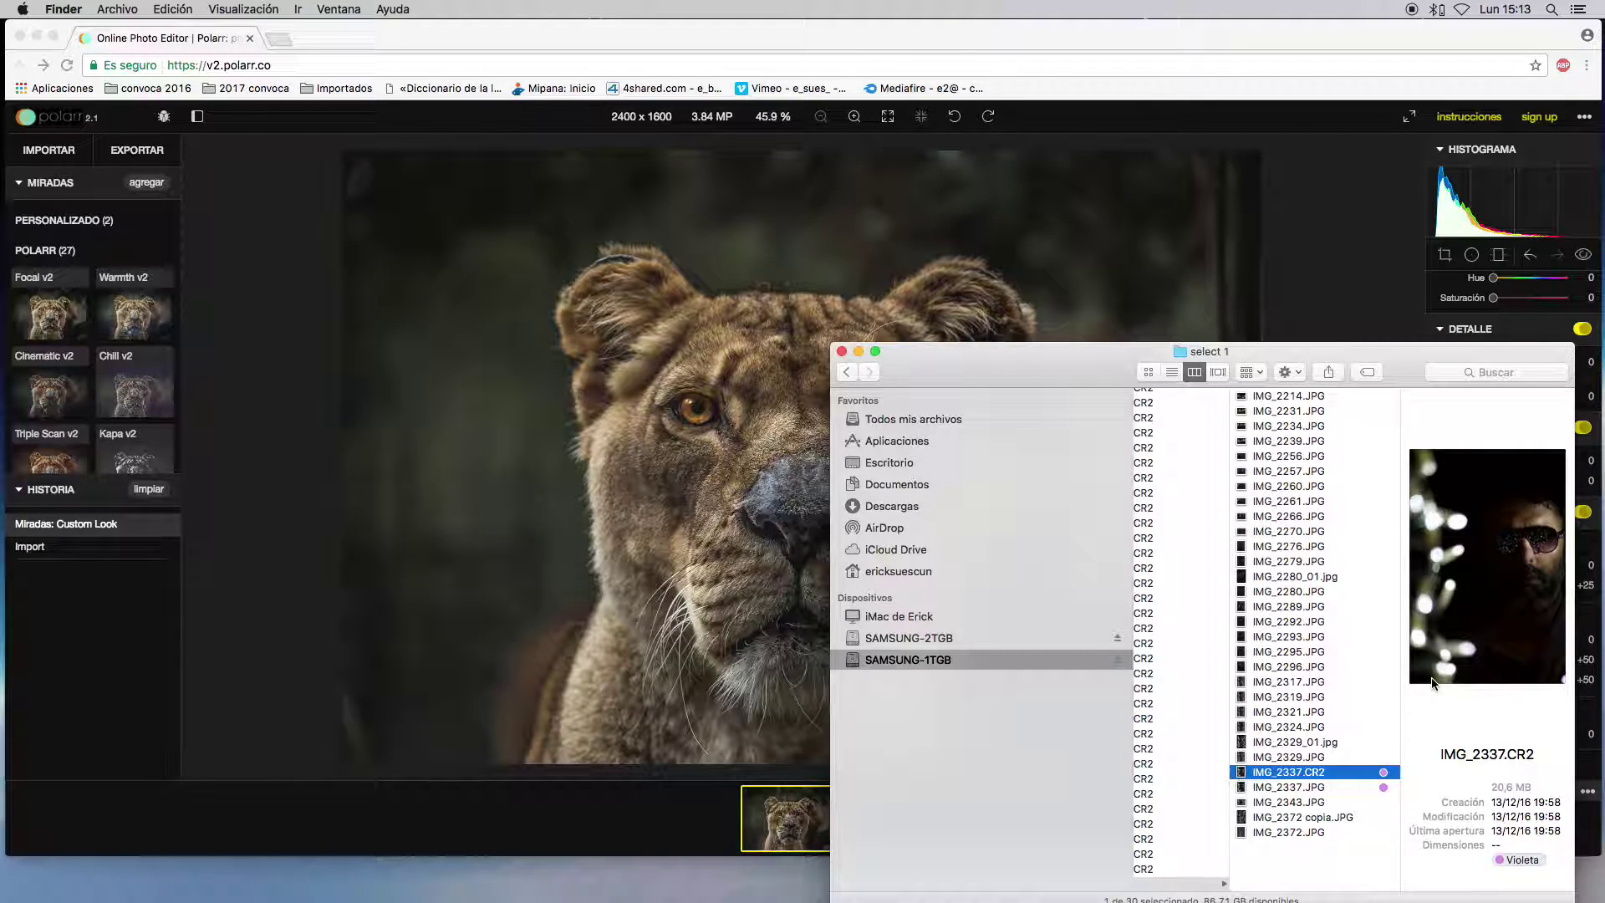
key(space)
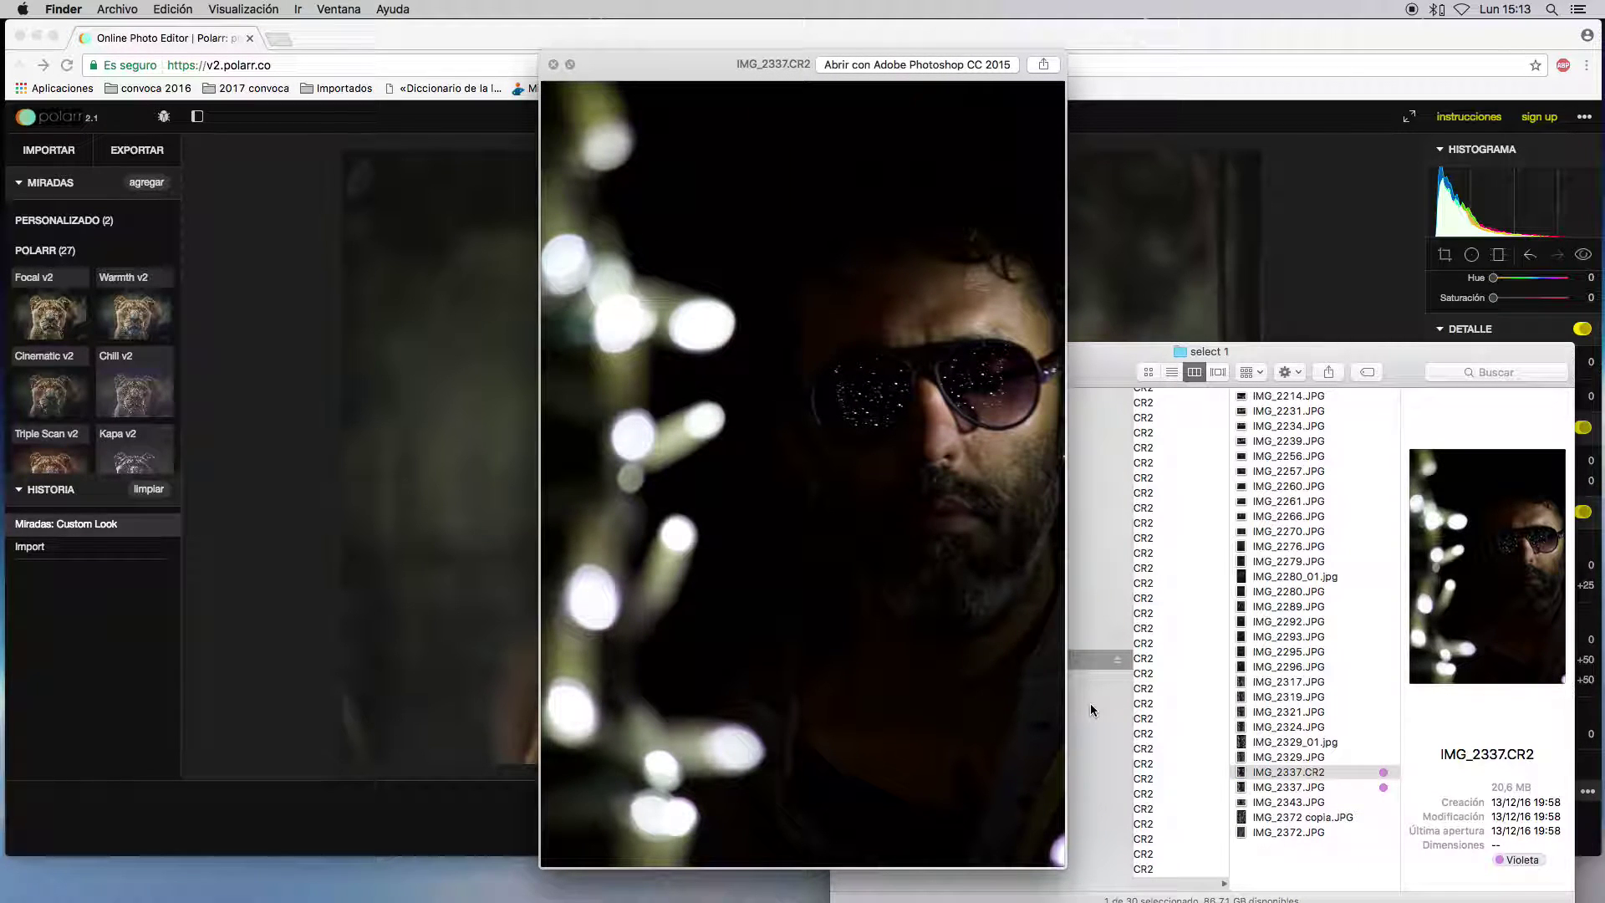
key(space)
- Preview IMG_2337.CR2 and IMG_2337.JPG together in full screen to compare the two versions
key(Down)
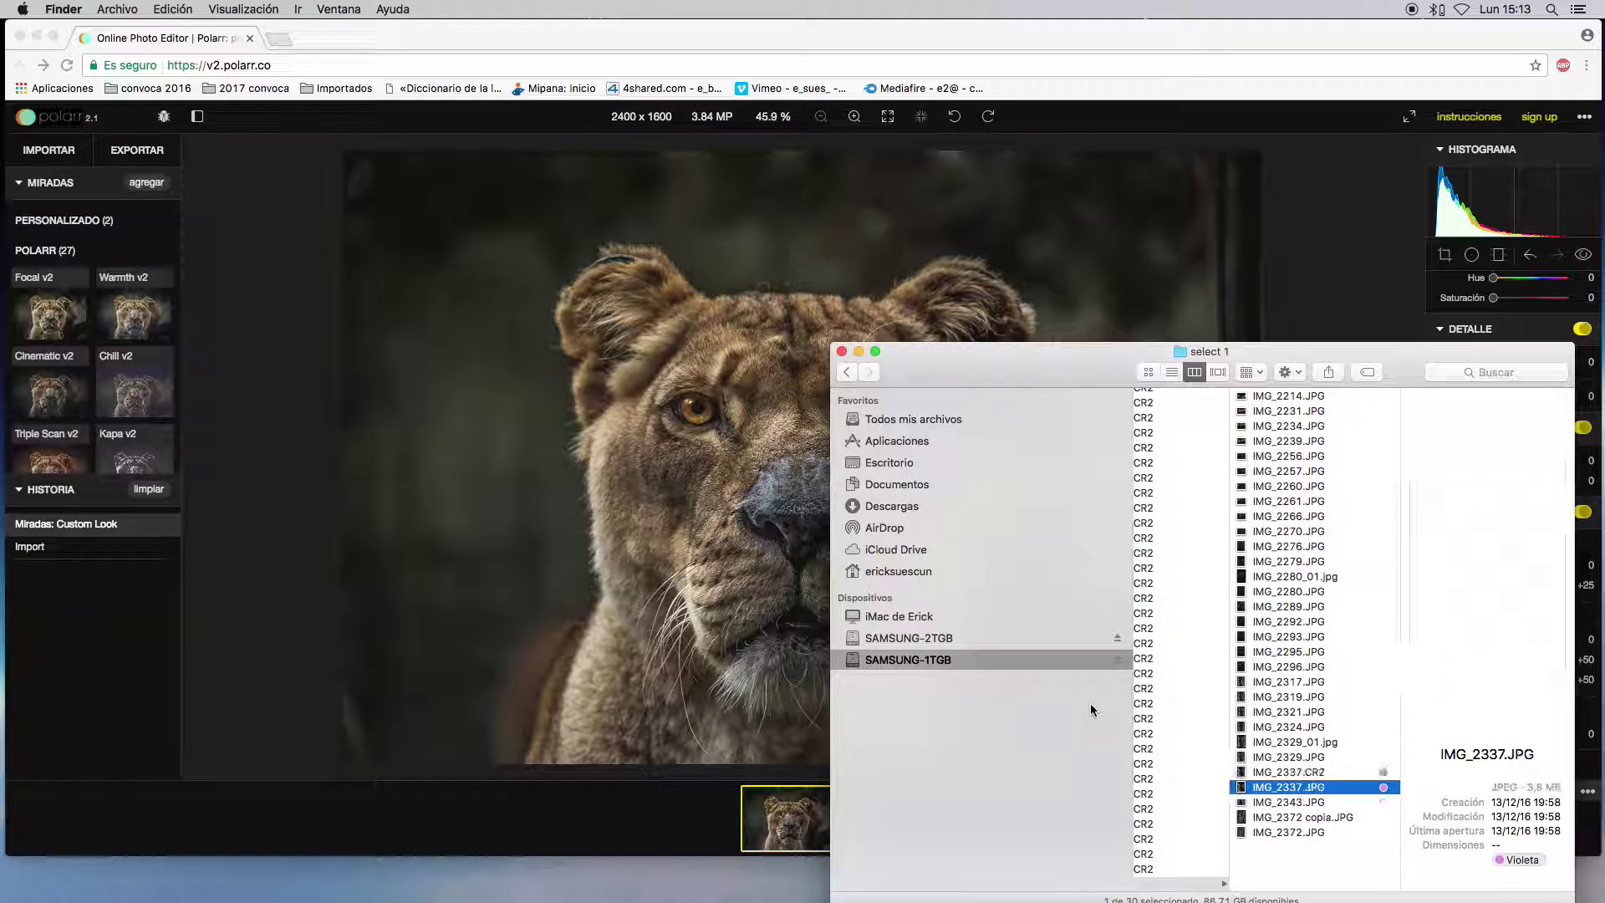
key(shift+Up)
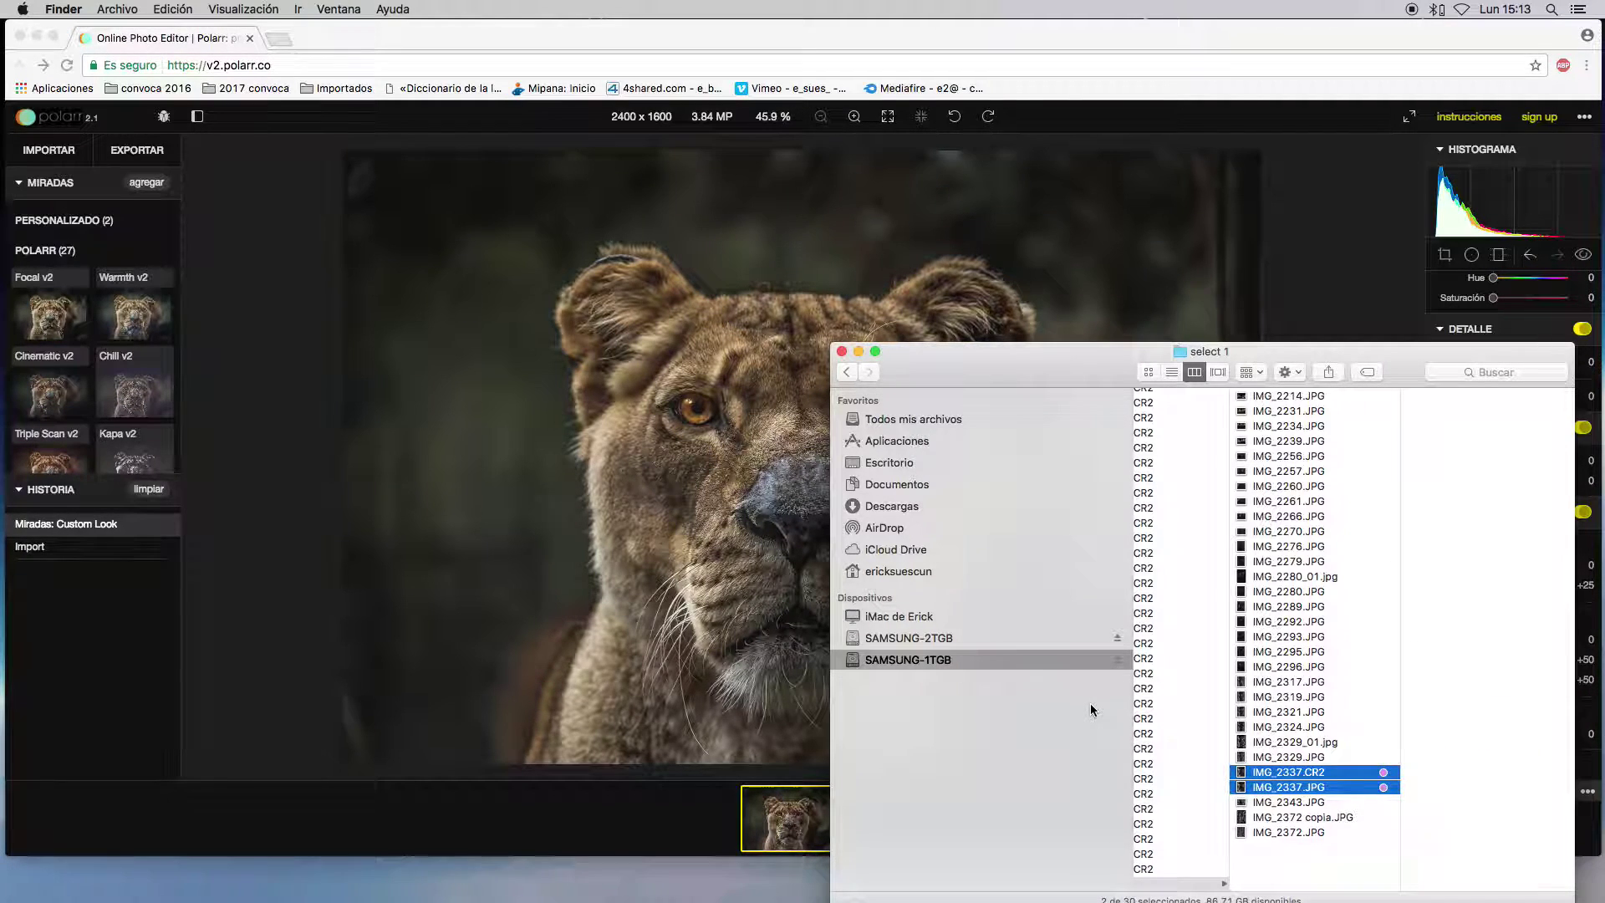
key(space)
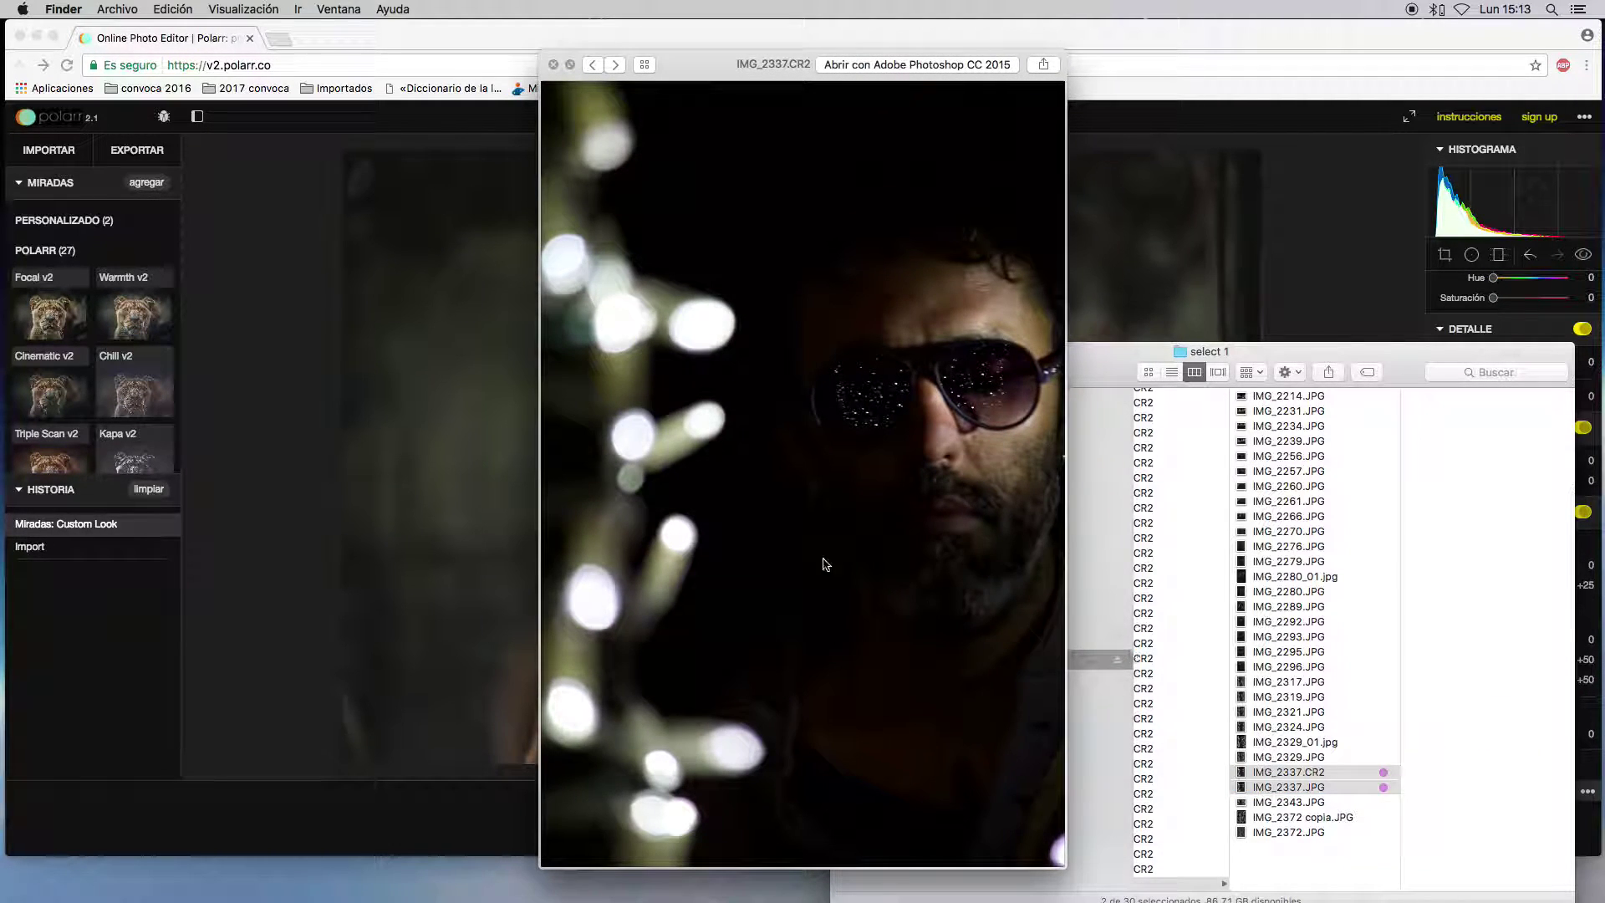
click(569, 65)
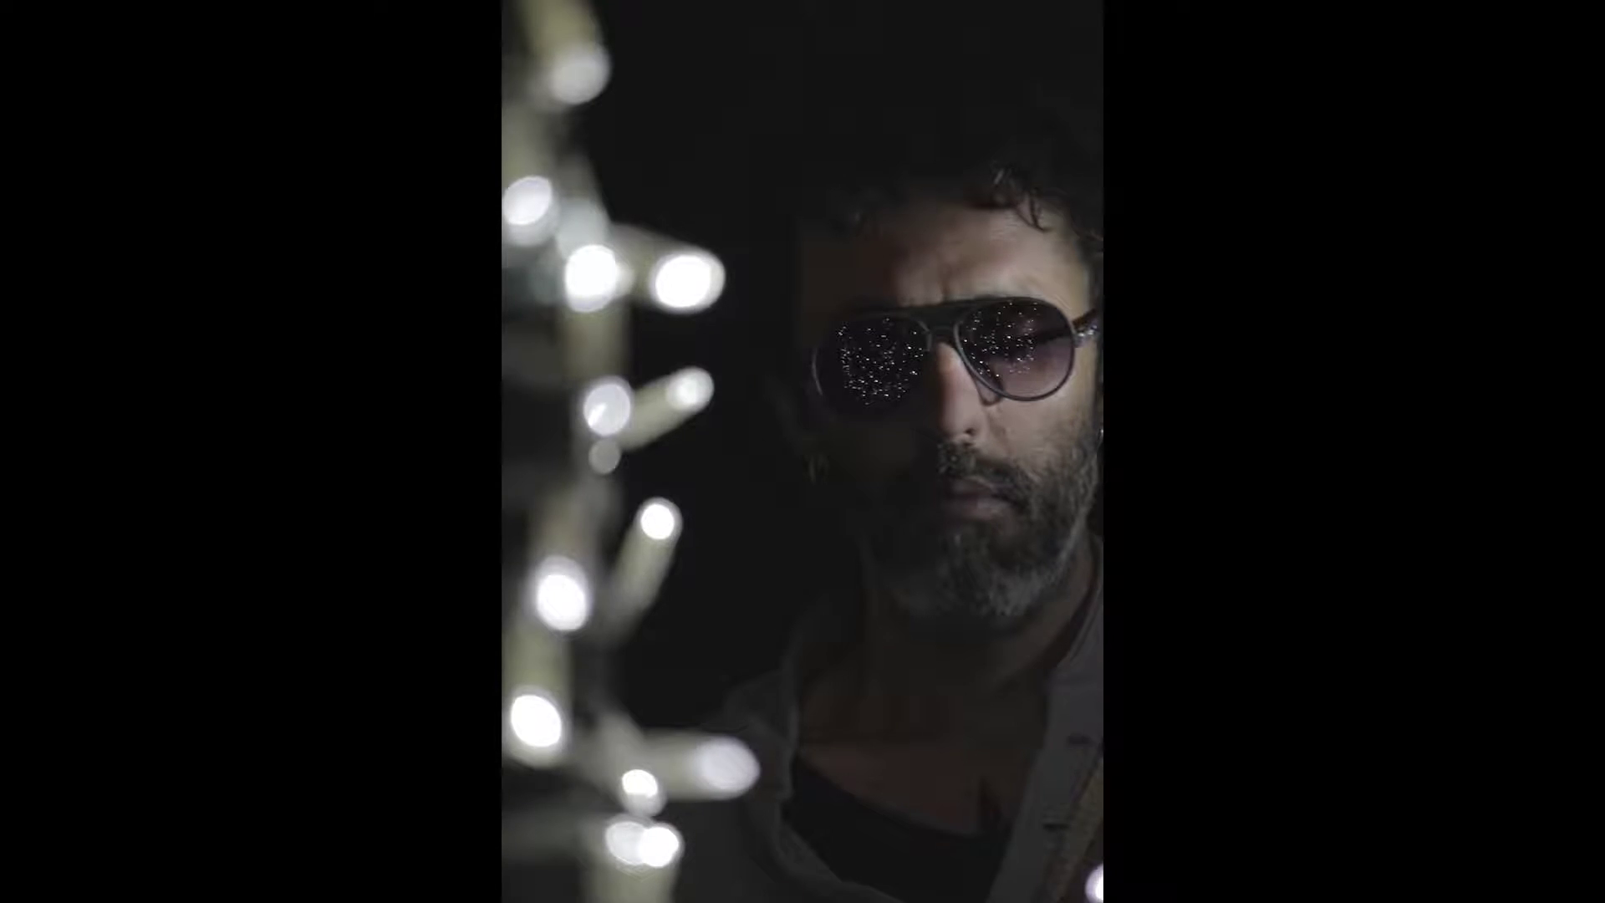
key(Escape)
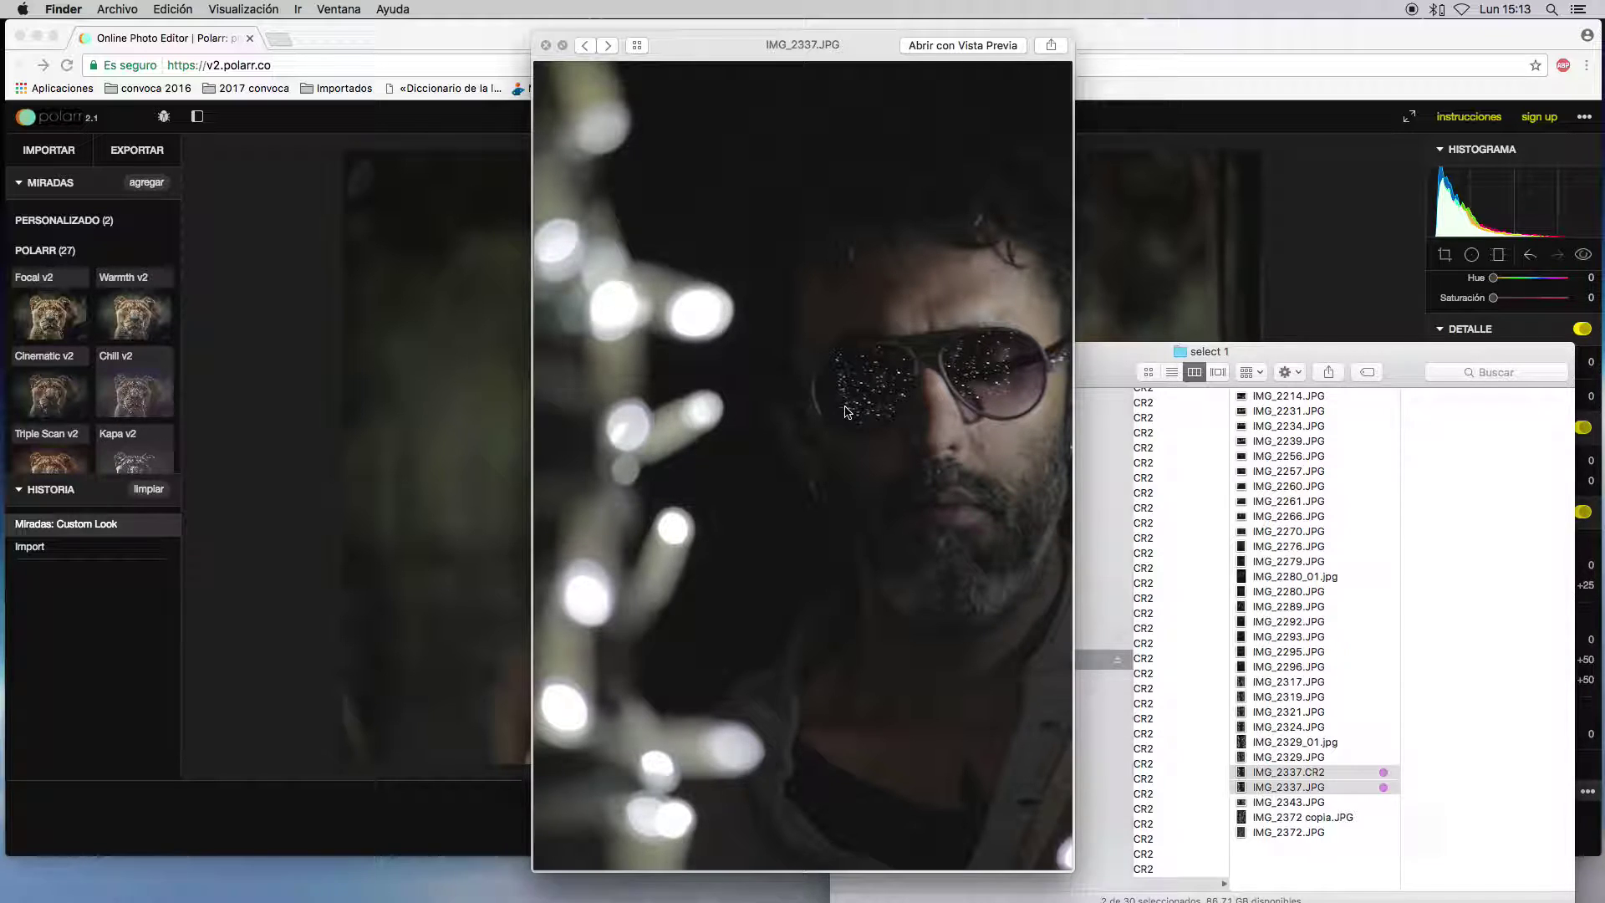
key(space)
click(1369, 837)
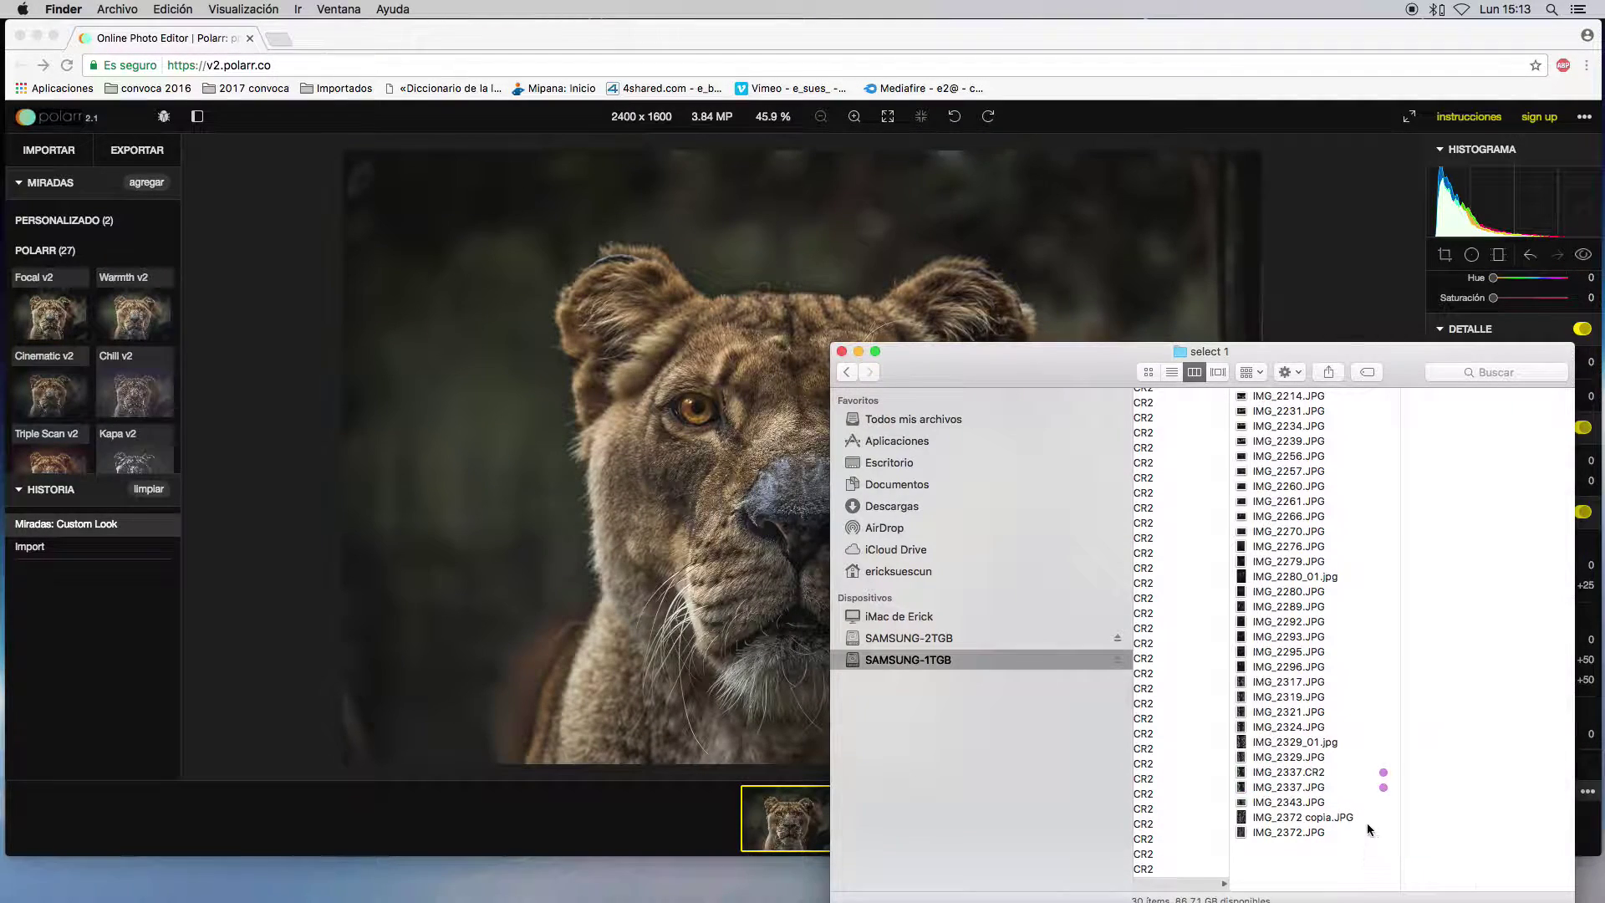
- Bring IMG_2337.JPG and IMG_2337.CR2 from Finder into Polarr's photo strip and return to the editor
scroll(1380, 820, left, 2)
click(1410, 791)
drag(1410, 790, 507, 824)
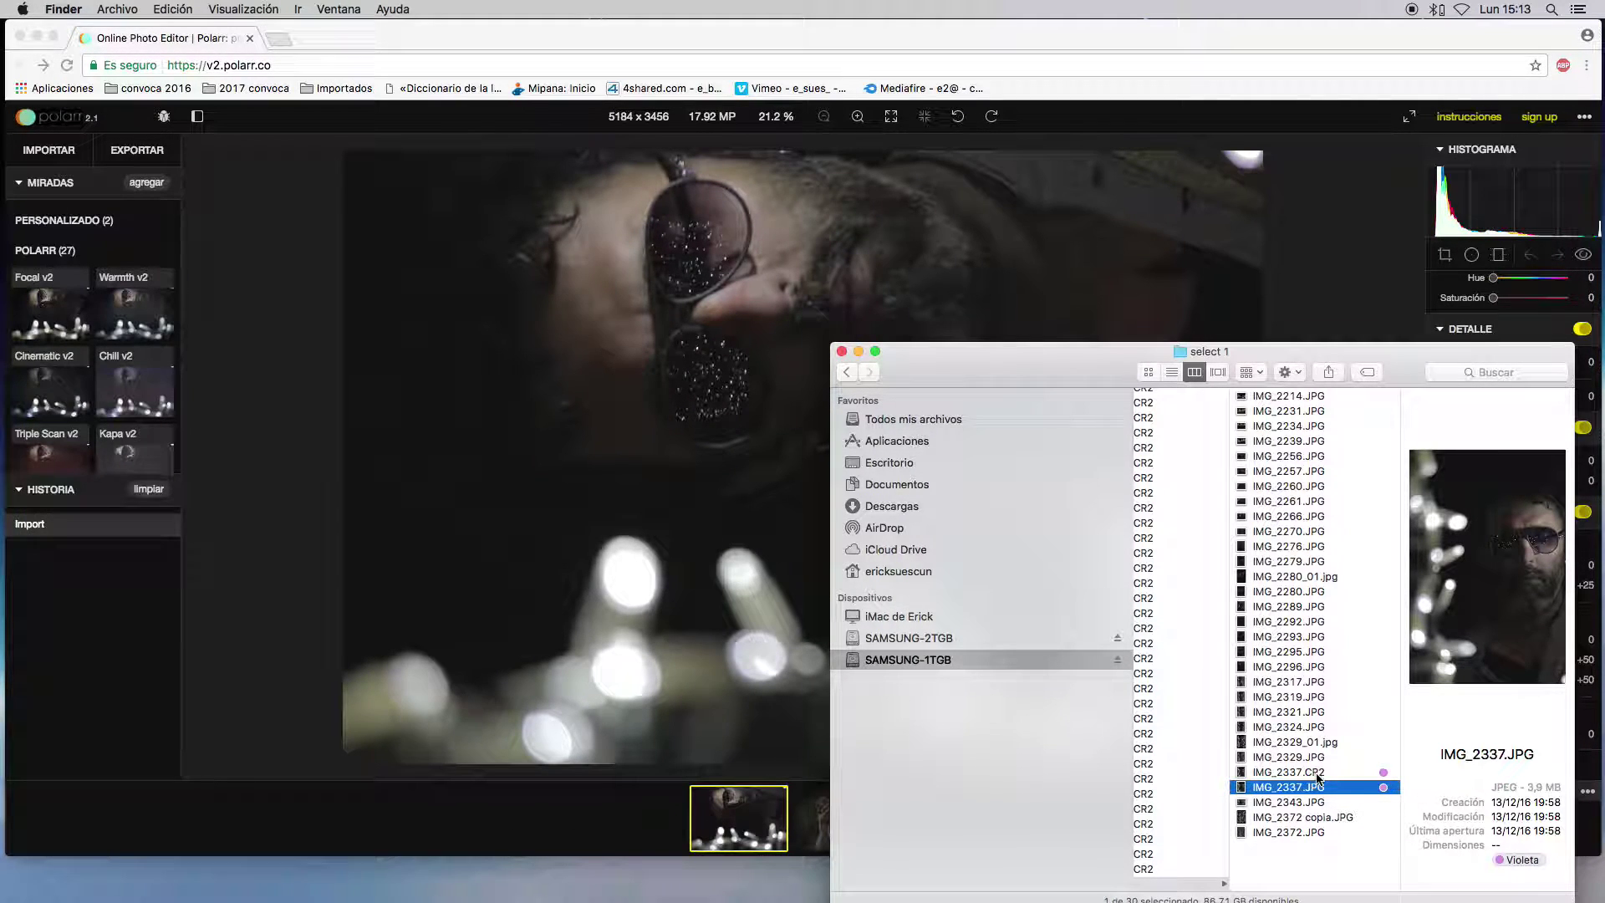
drag(1371, 772, 534, 832)
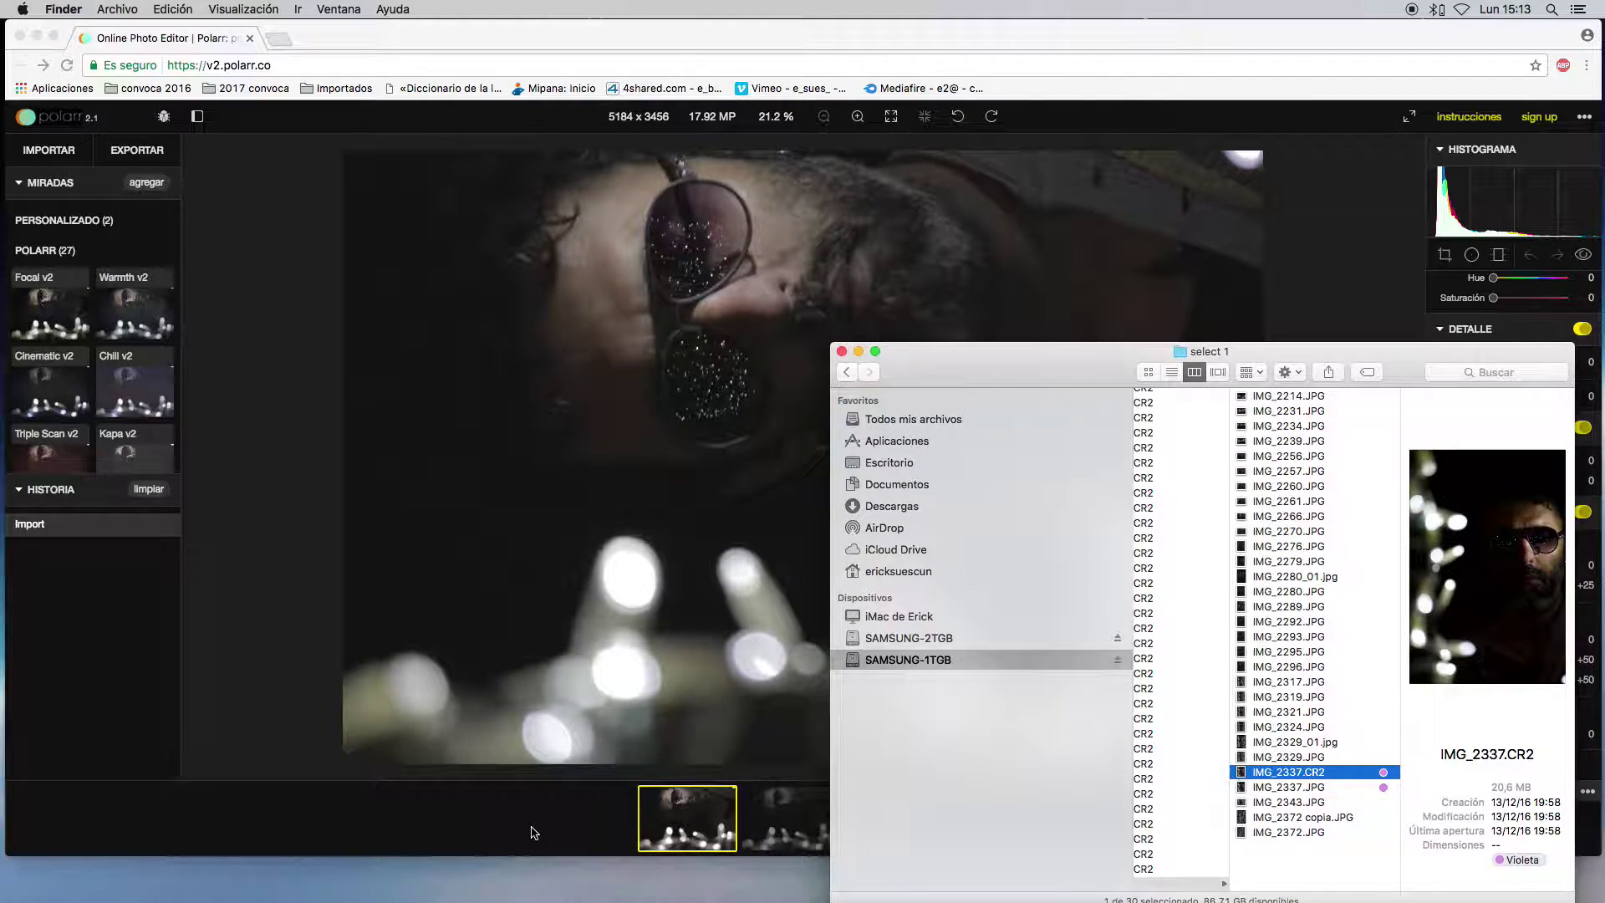
click(533, 832)
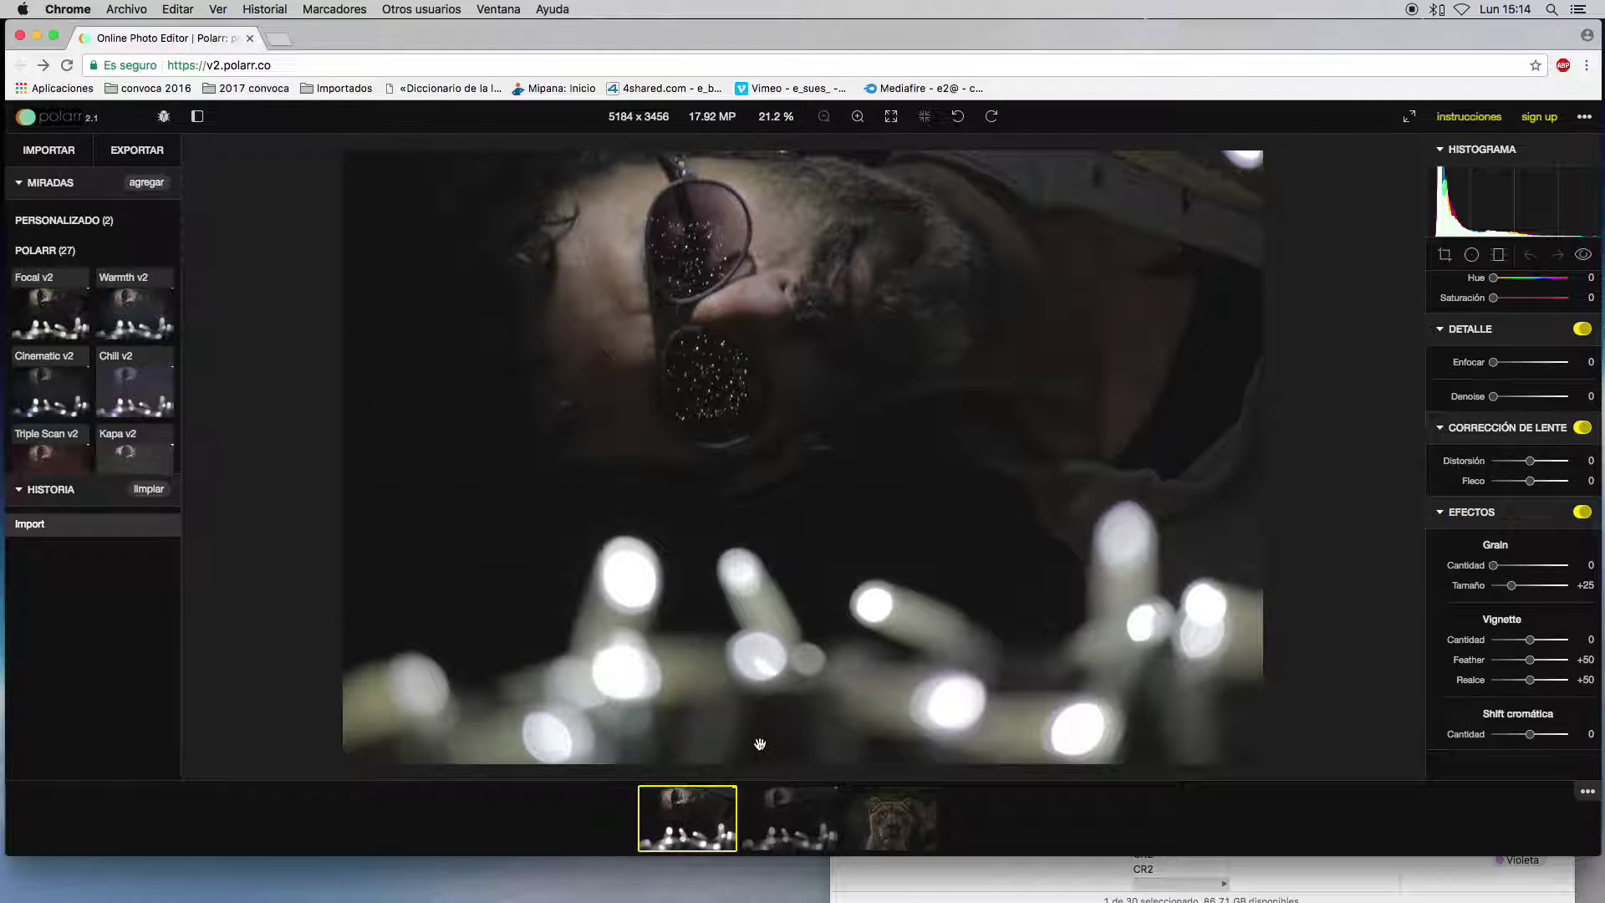
- Reopen the imported raw version of IMG_2337 and rotate it clockwise to portrait orientation
click(795, 823)
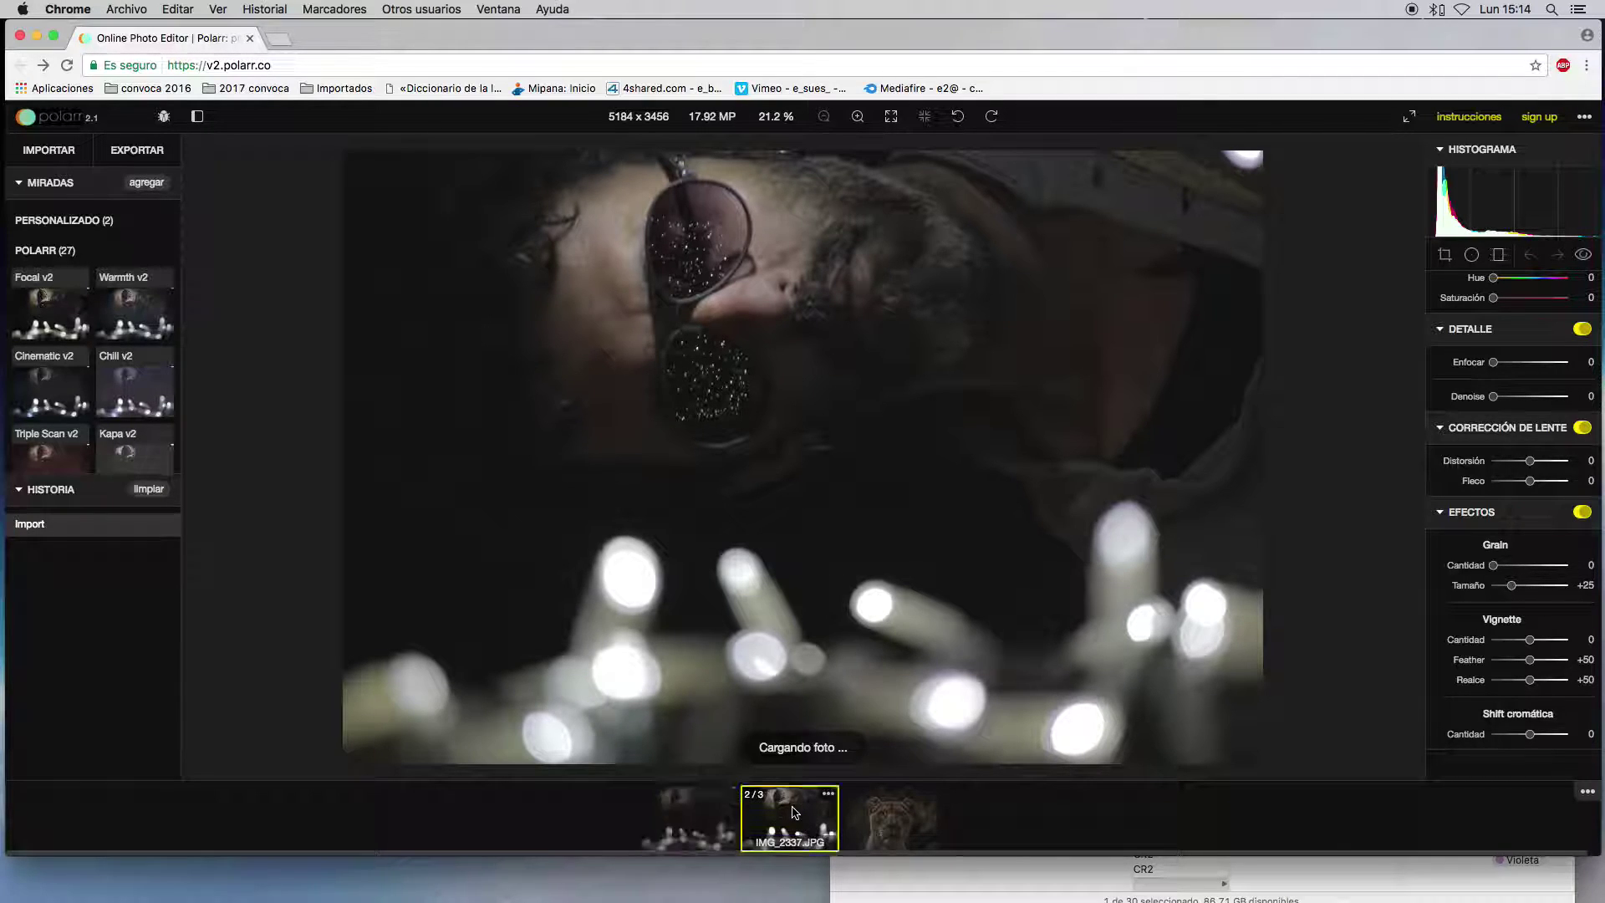
click(690, 826)
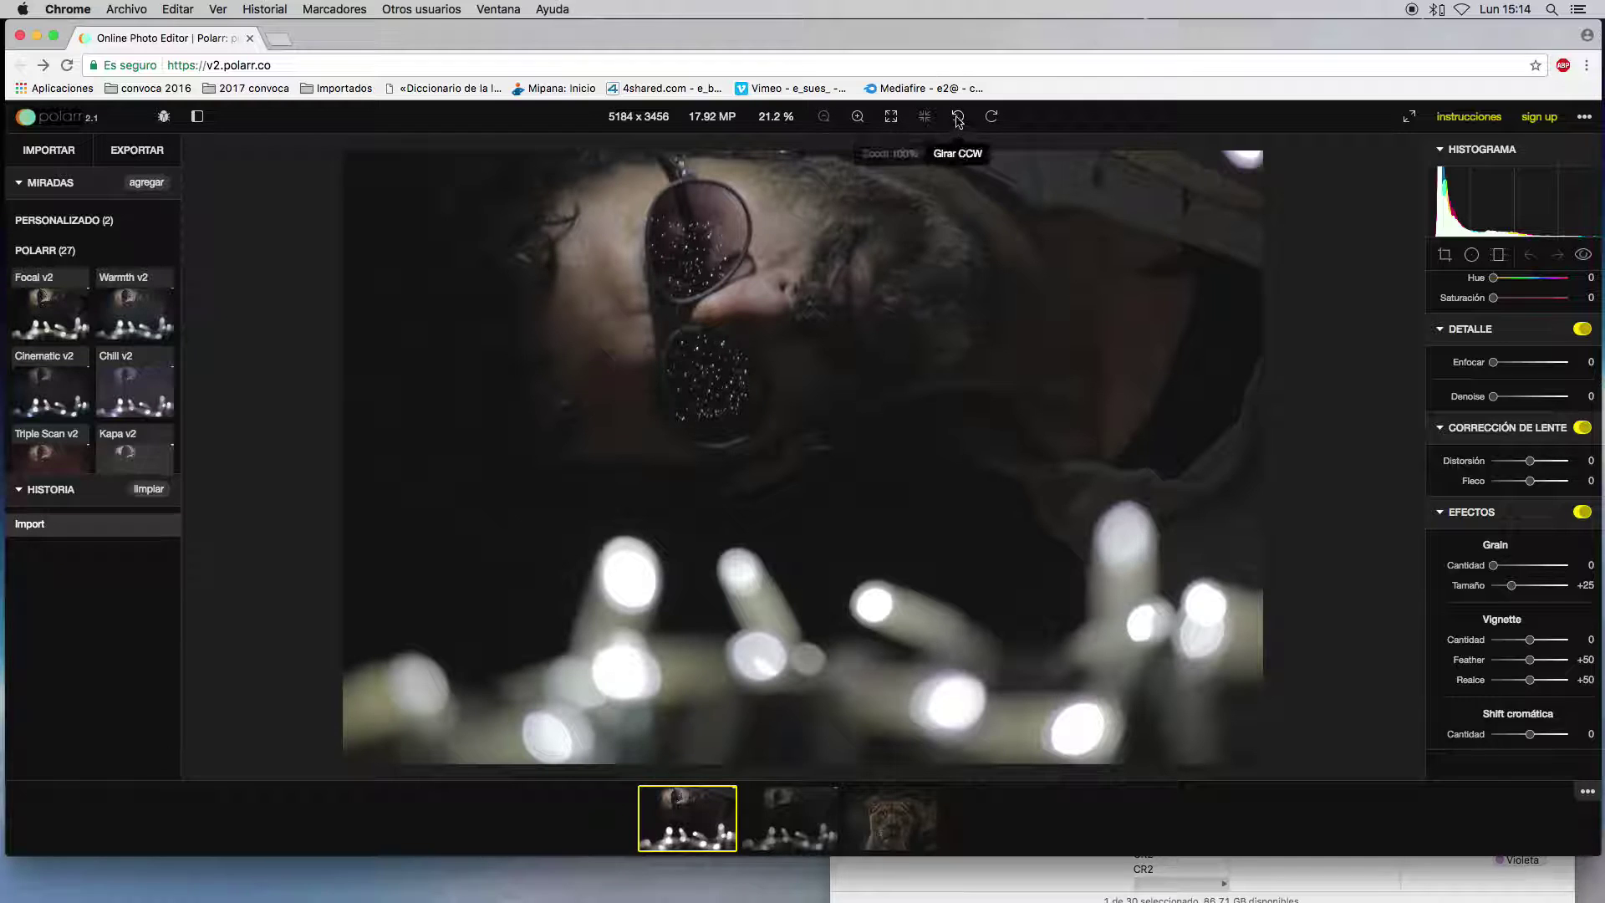
click(994, 117)
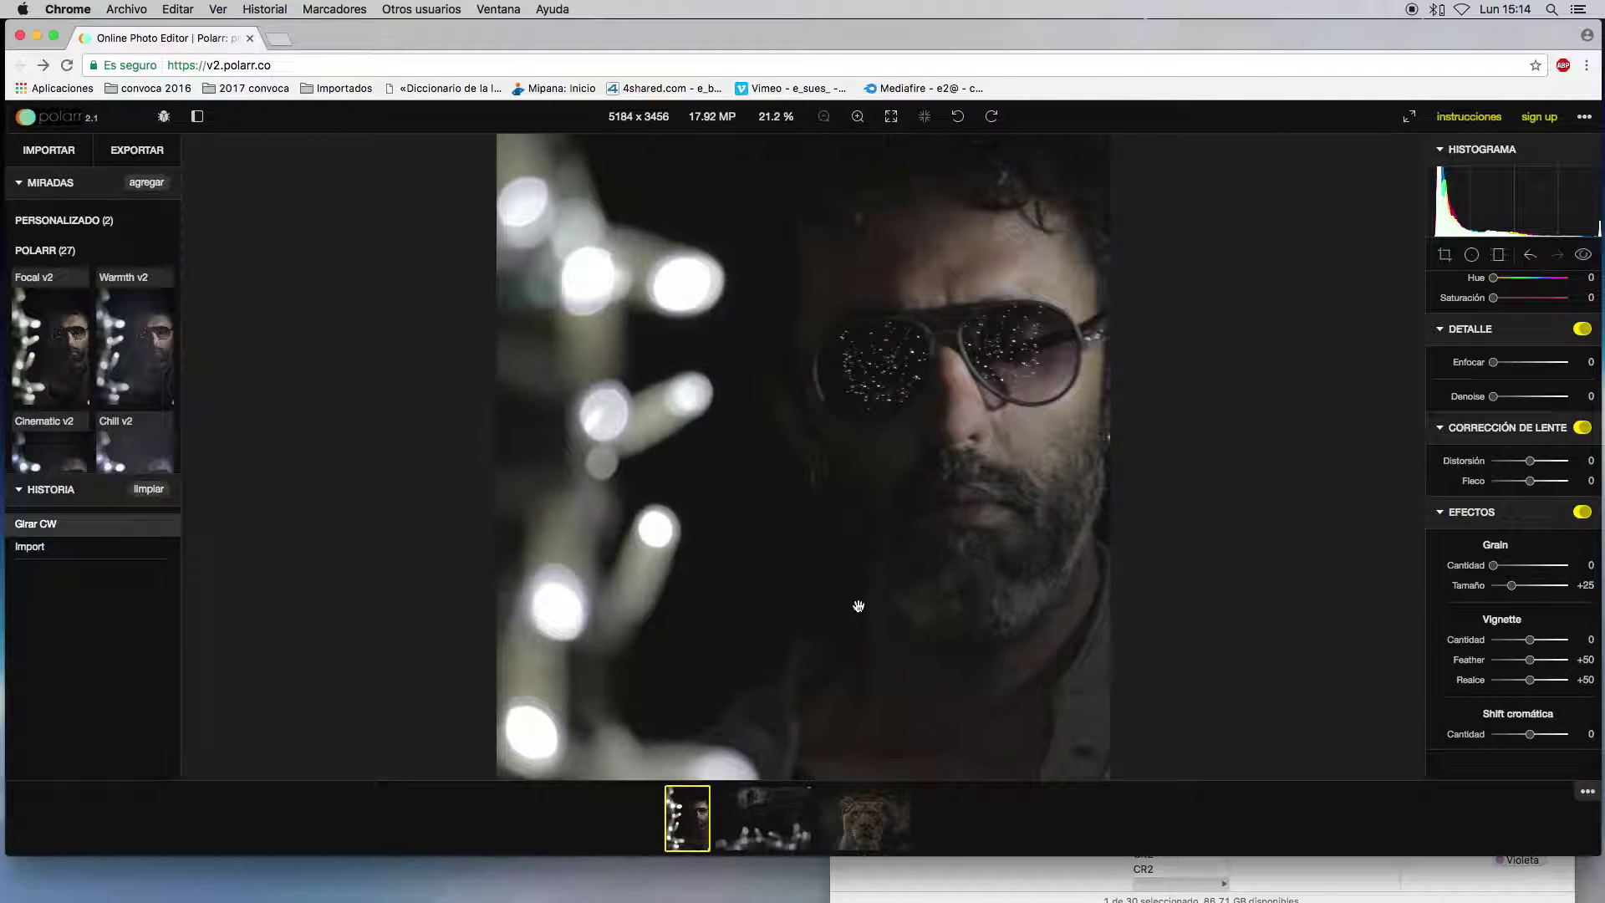
- Examine the rotated portrait up close, including the face, sunglasses, clothing and background lights
scroll(861, 549, up, 5)
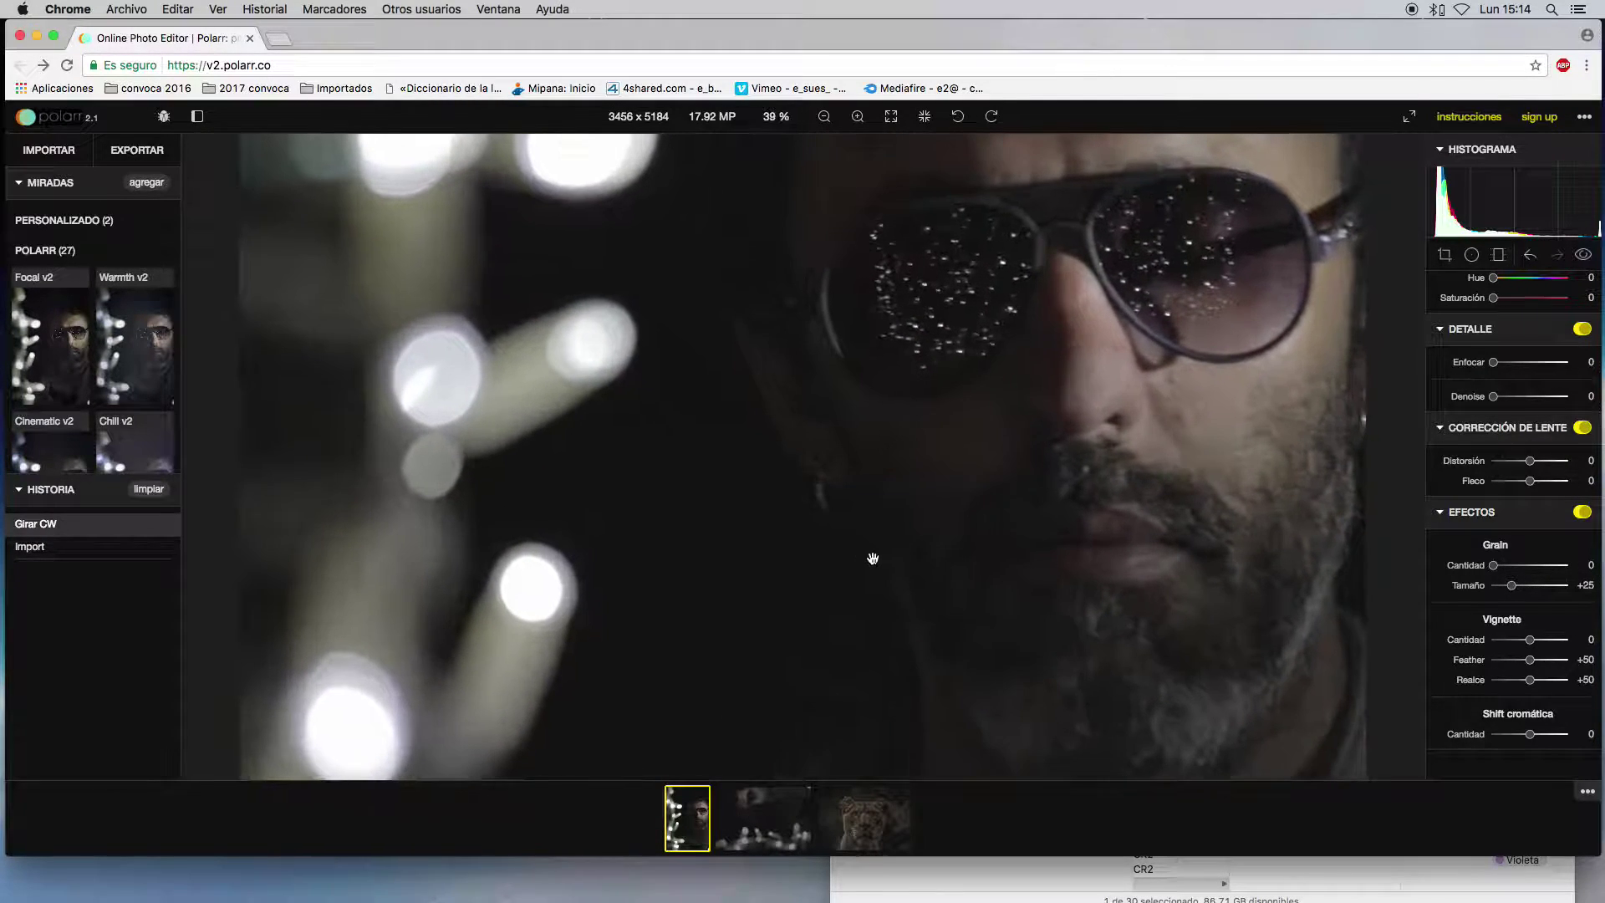
drag(986, 602, 964, 252)
scroll(996, 401, down, 3)
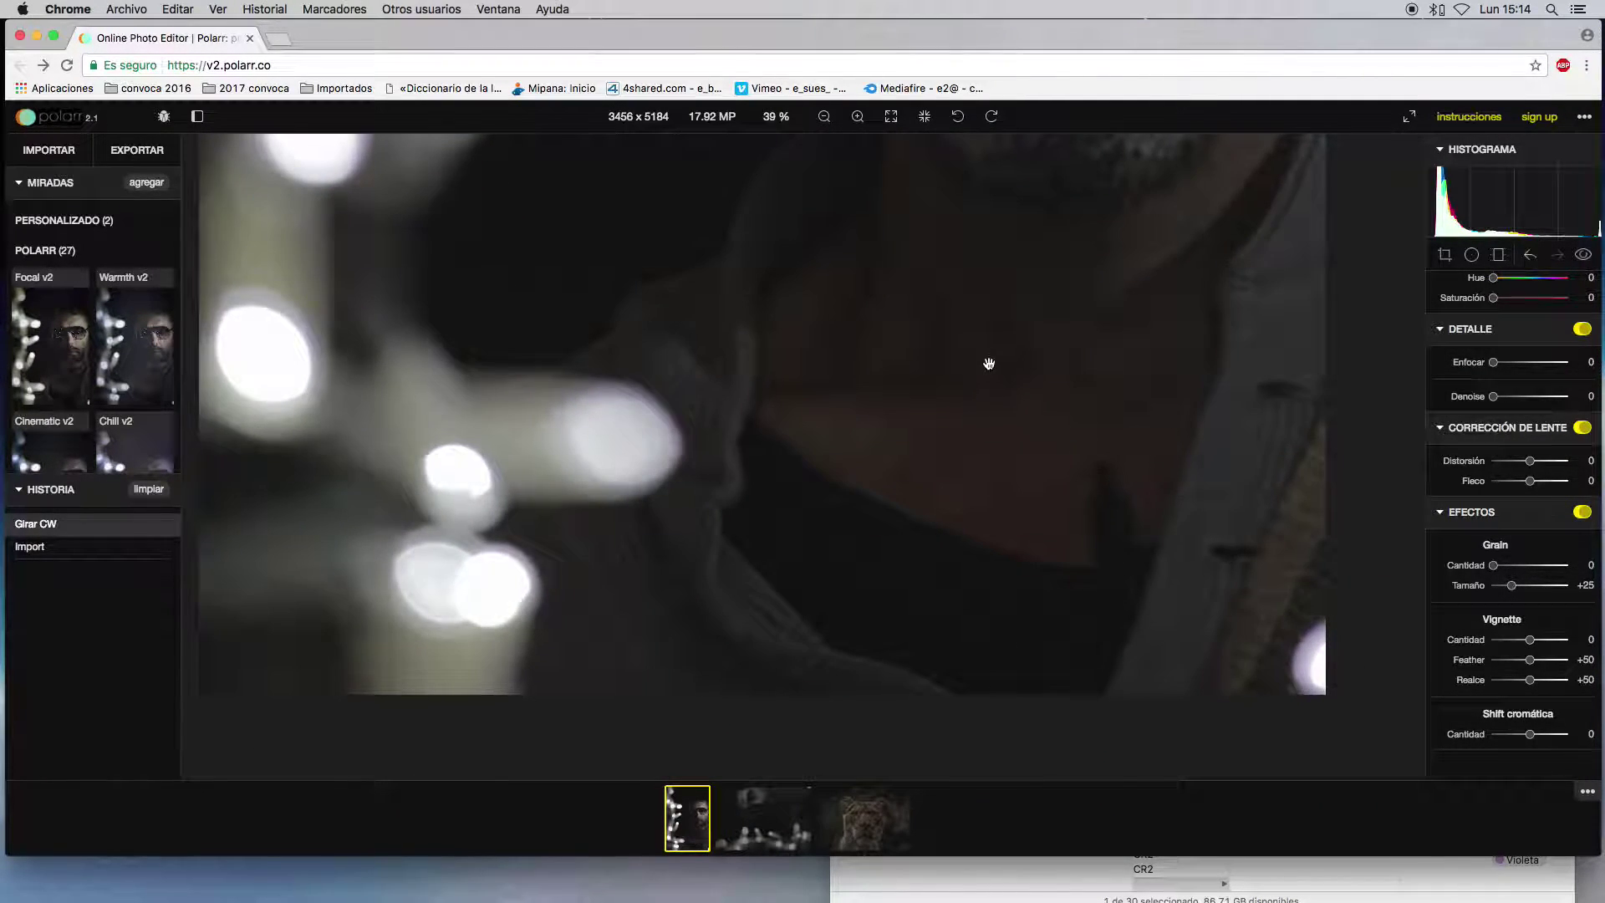
scroll(989, 364, down, 2)
drag(989, 362, 939, 512)
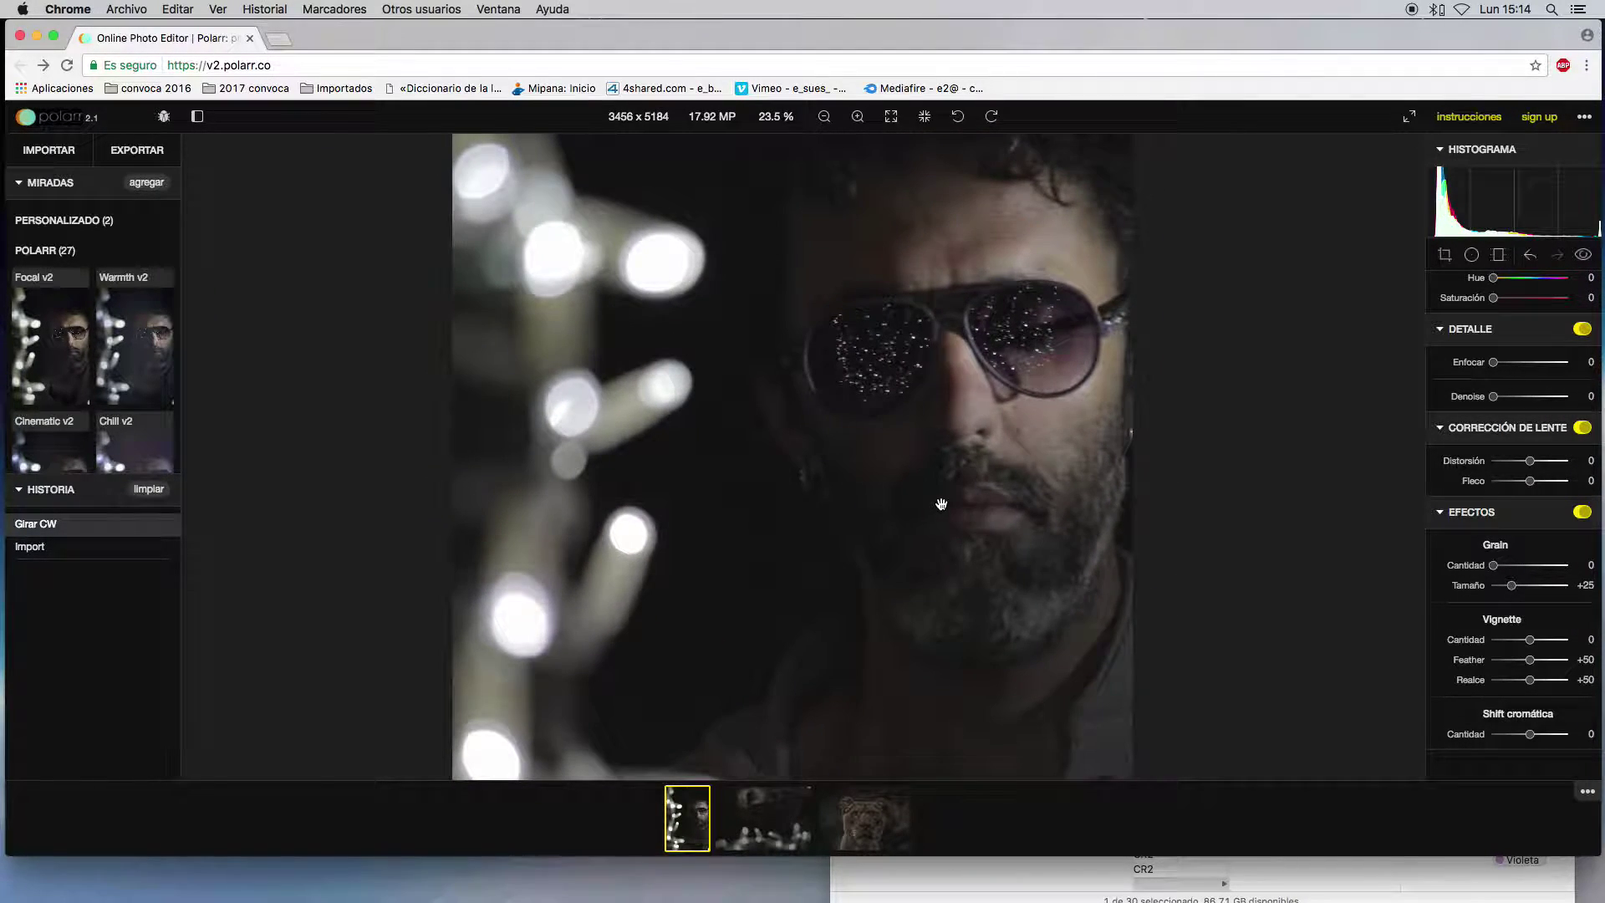
scroll(939, 501, down, 2)
scroll(944, 431, up, 1)
drag(923, 389, 893, 443)
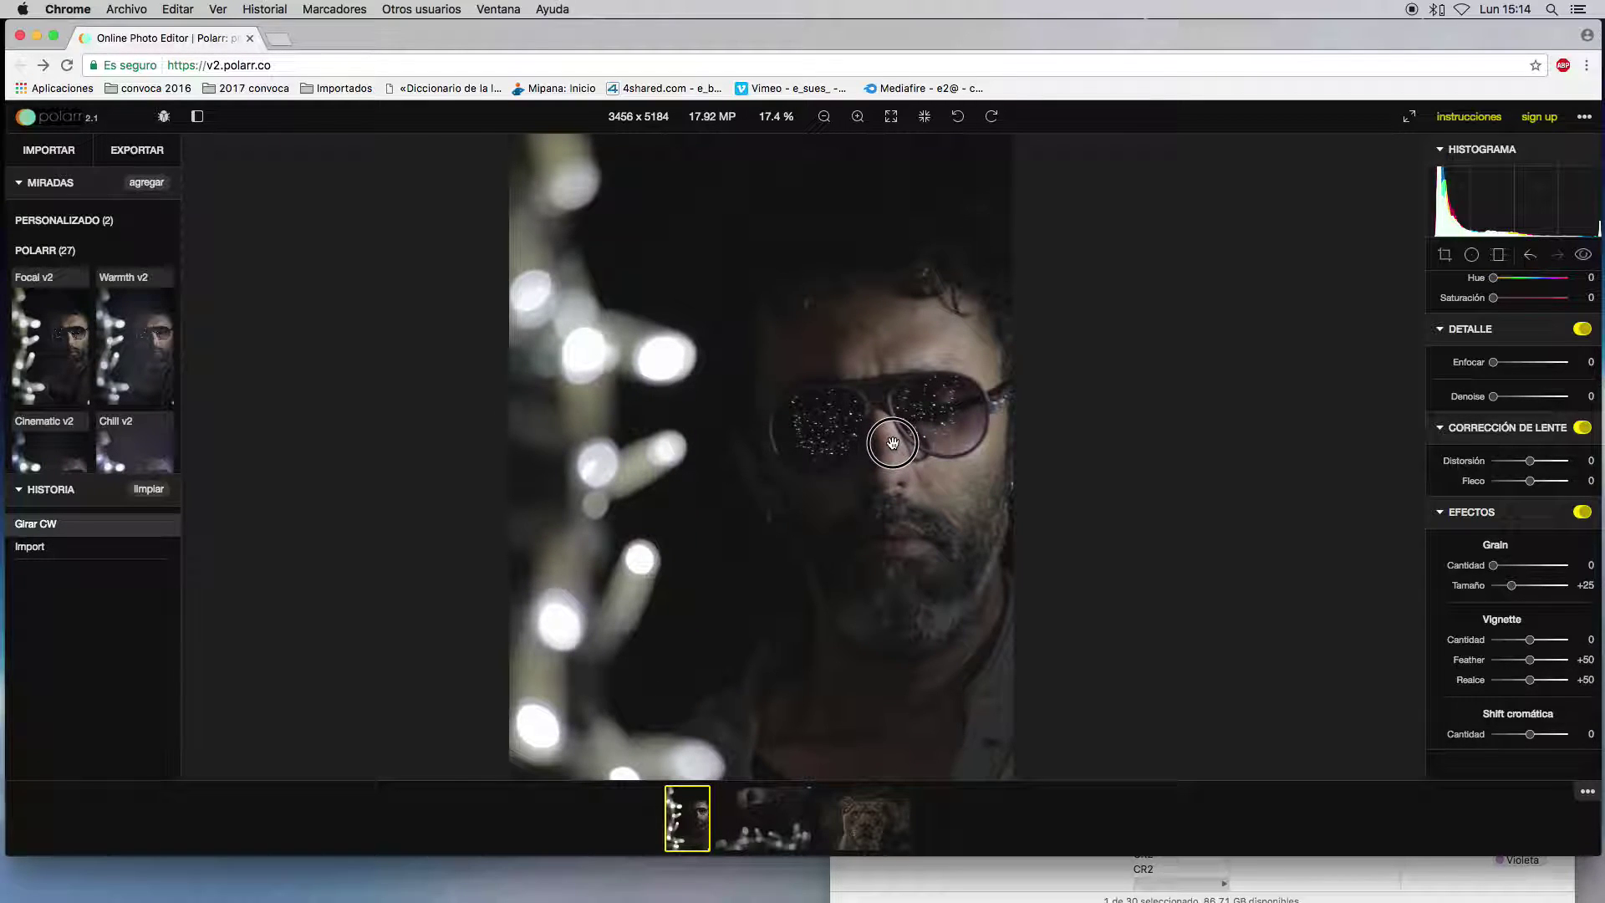
scroll(908, 391, up, 2)
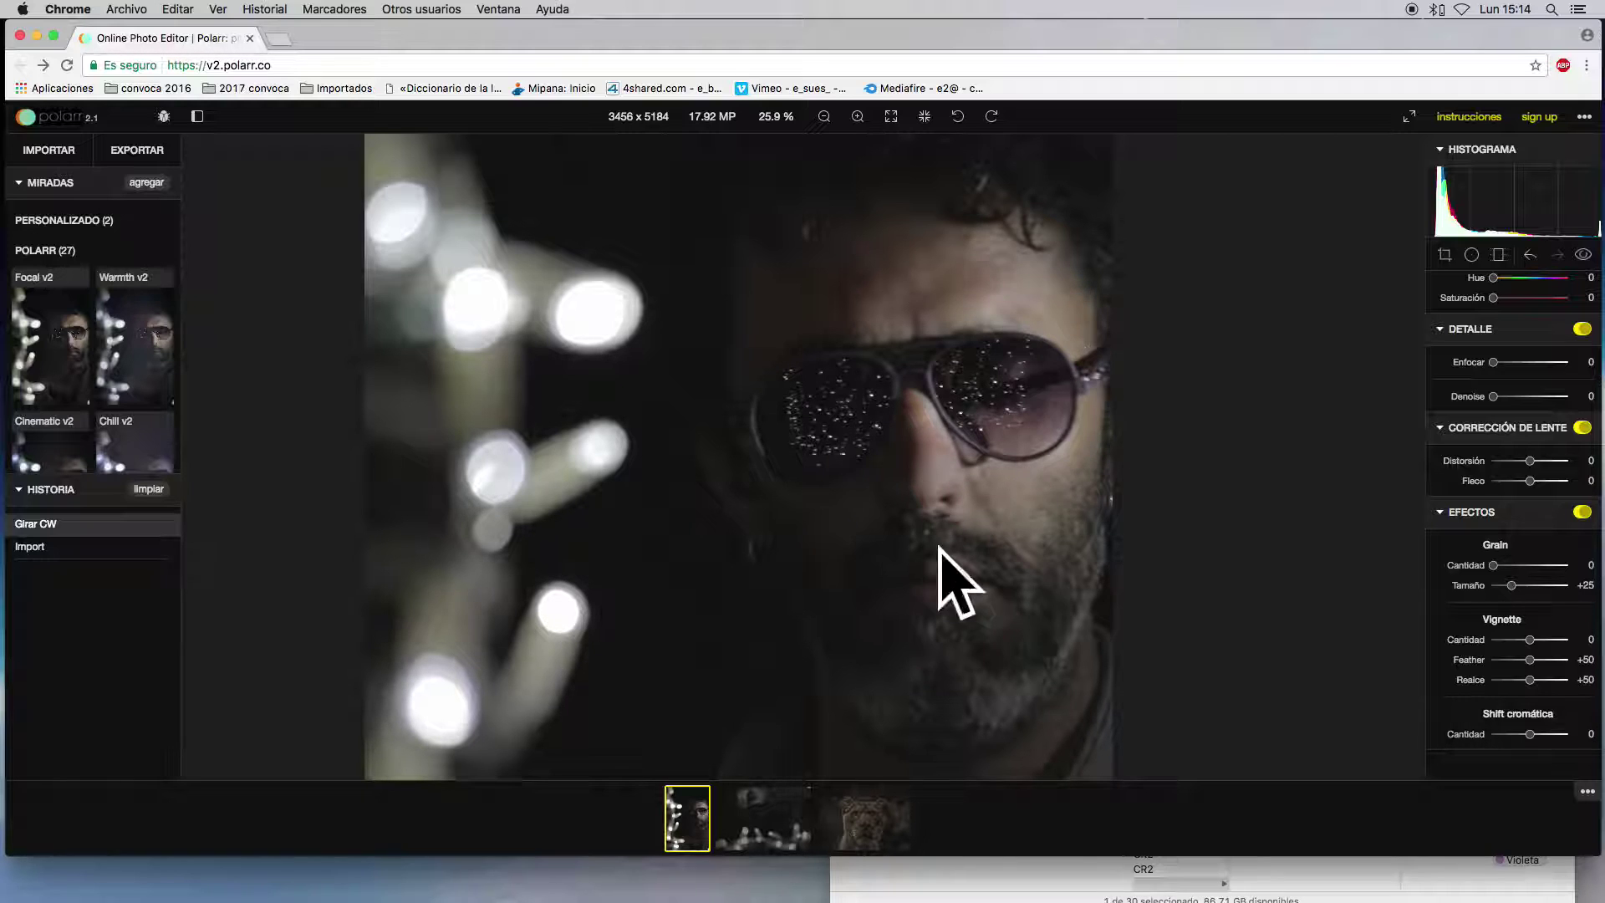
scroll(937, 551, down, 2)
click(914, 652)
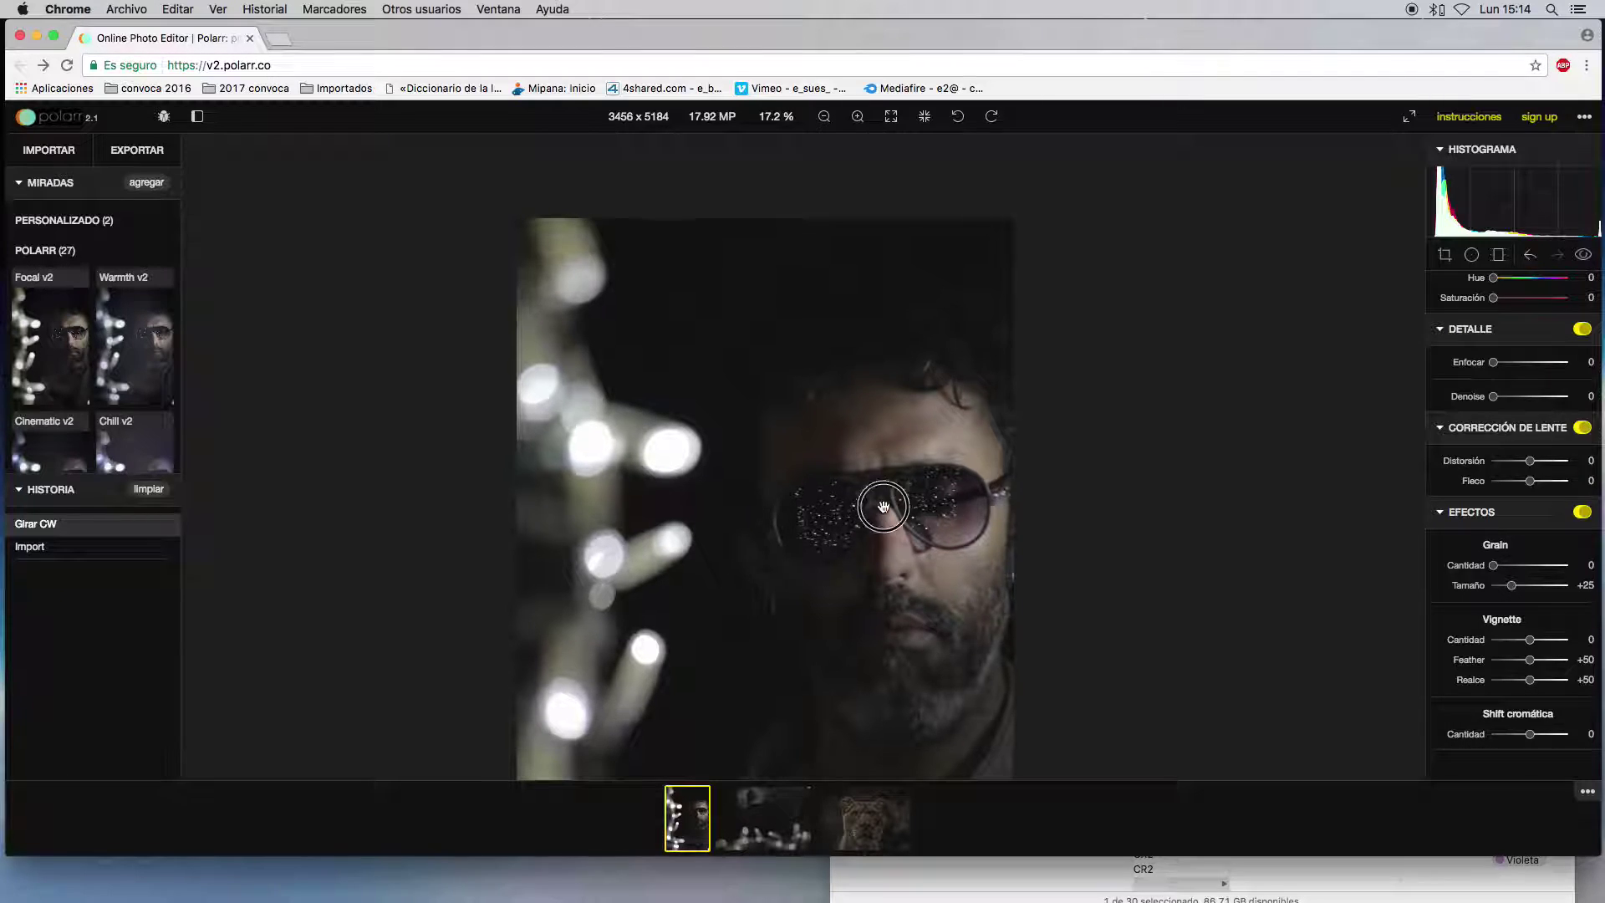
drag(874, 514, 904, 425)
drag(924, 539, 904, 465)
scroll(893, 399, down, 1)
scroll(897, 462, down, 1)
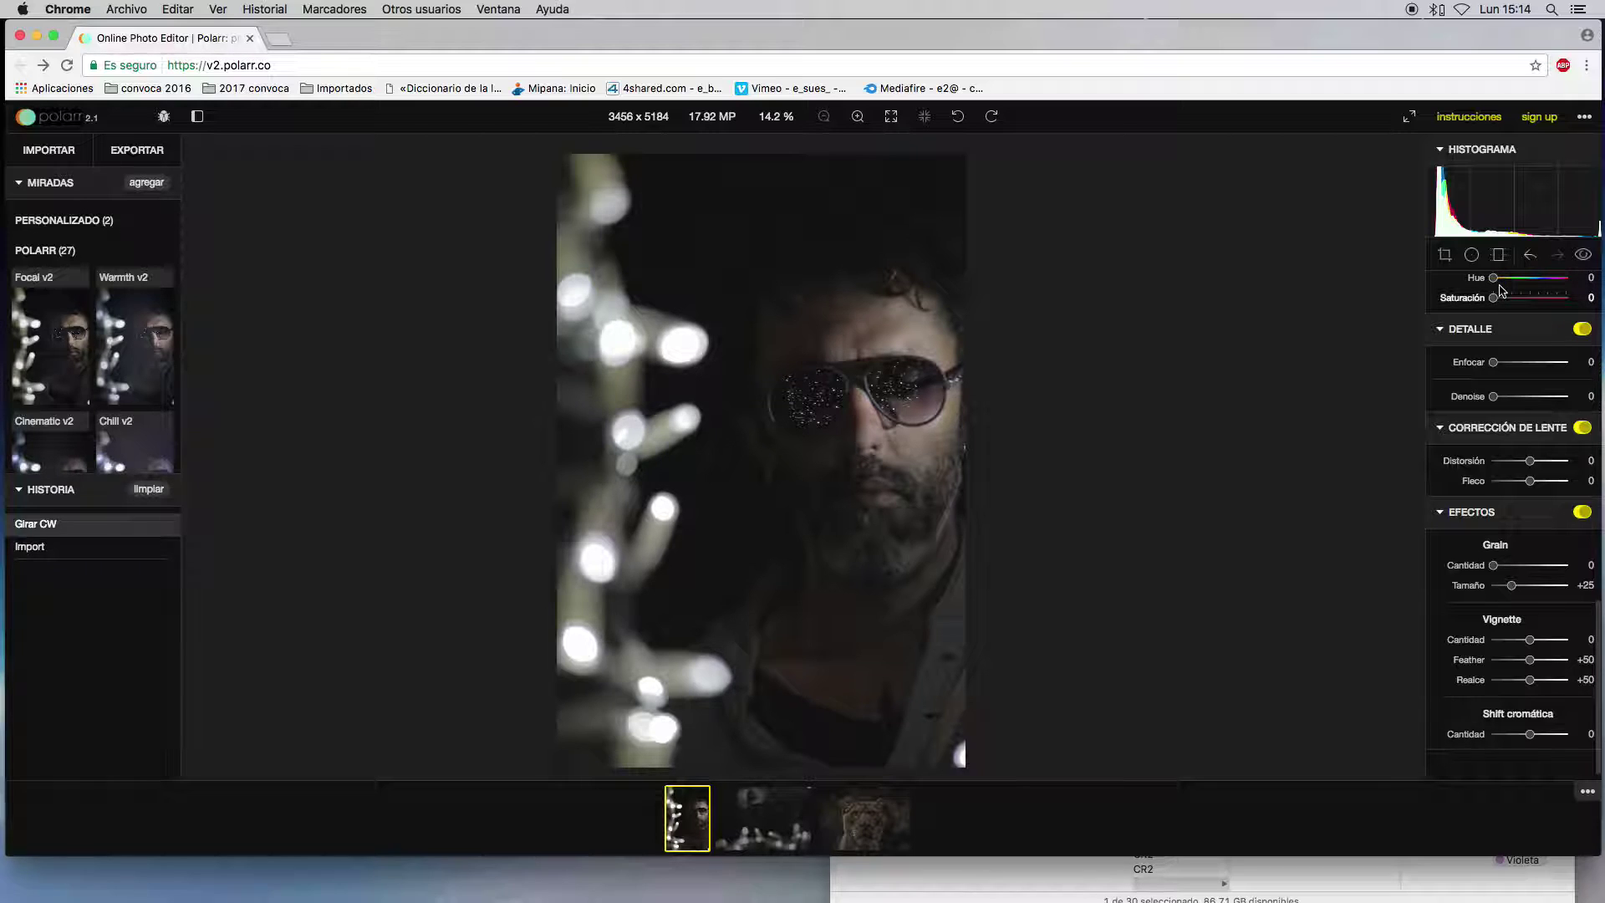
- Try a Temp value of -7 and a Matiz value of -5 in the Basic adjustments, resetting each to 0
scroll(1501, 293, up, 5)
scroll(1505, 313, up, 7)
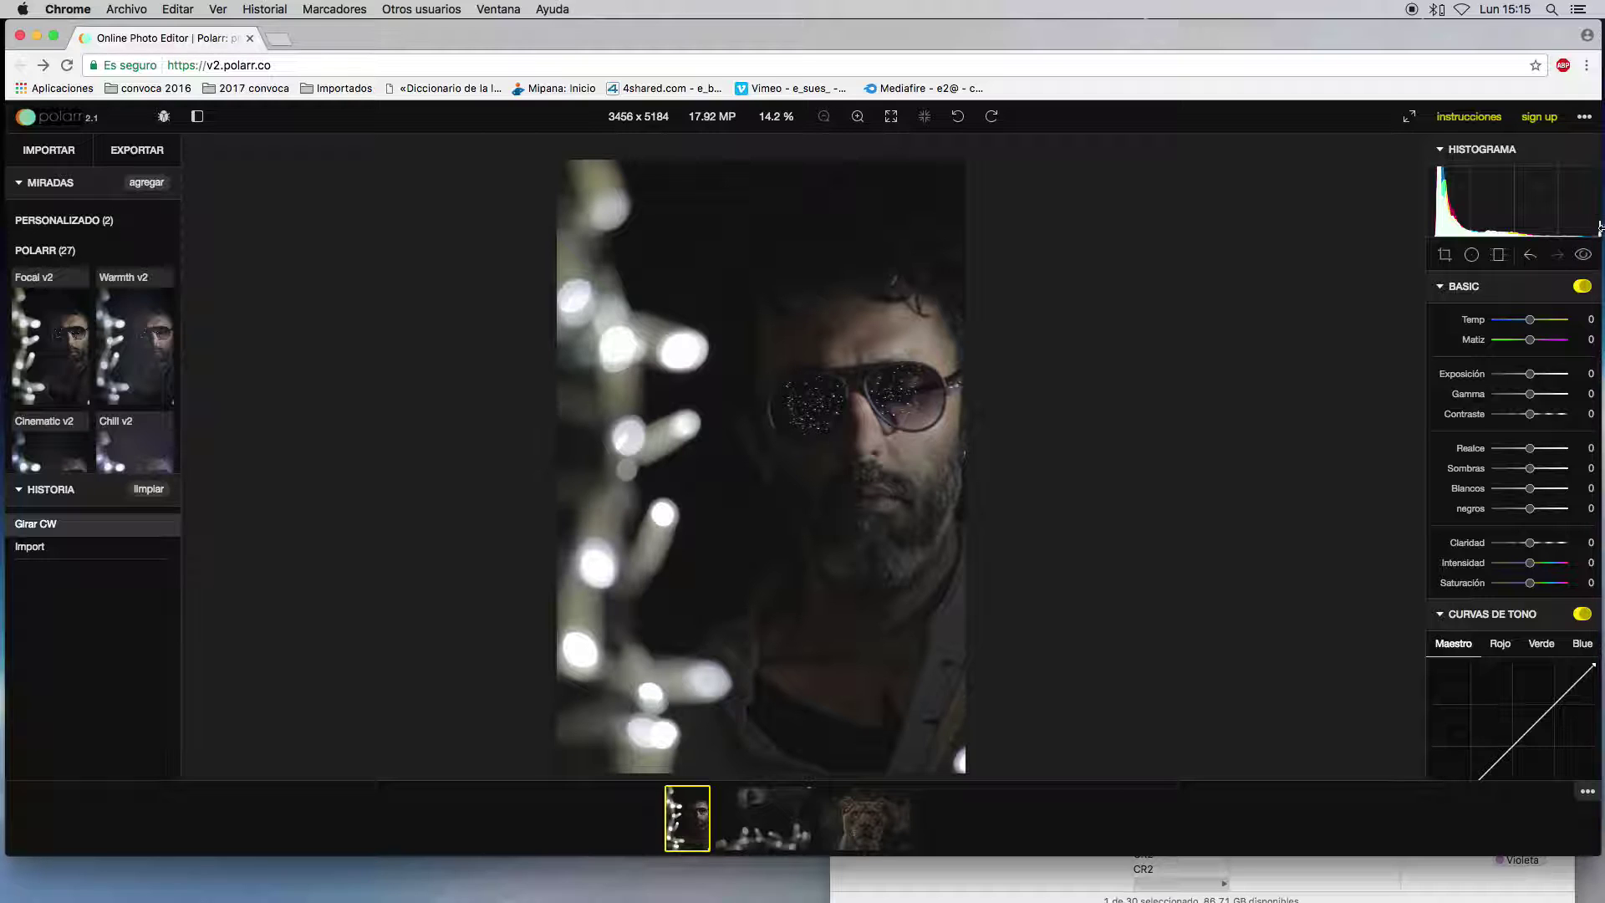
ctrl+scroll(1589, 229, up, 5)
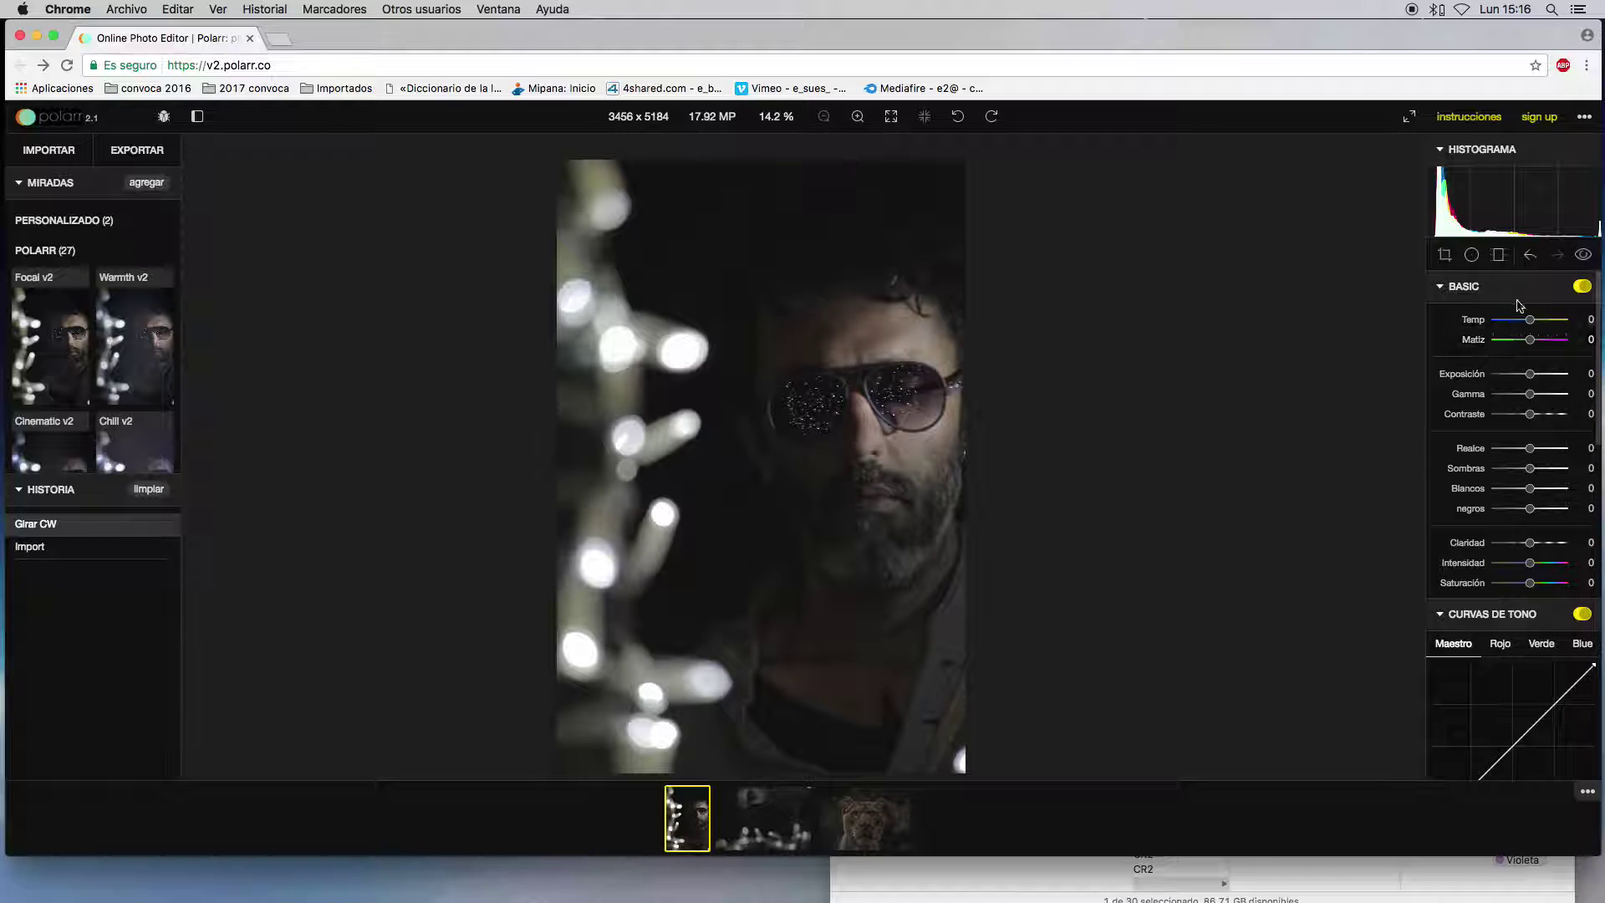
mouse_move(1532, 326)
mouse_down()
mouse_move(1511, 324)
mouse_move(1552, 326)
mouse_move(1513, 325)
mouse_move(1532, 343)
mouse_up()
click(1585, 319)
text(0)
key(Return)
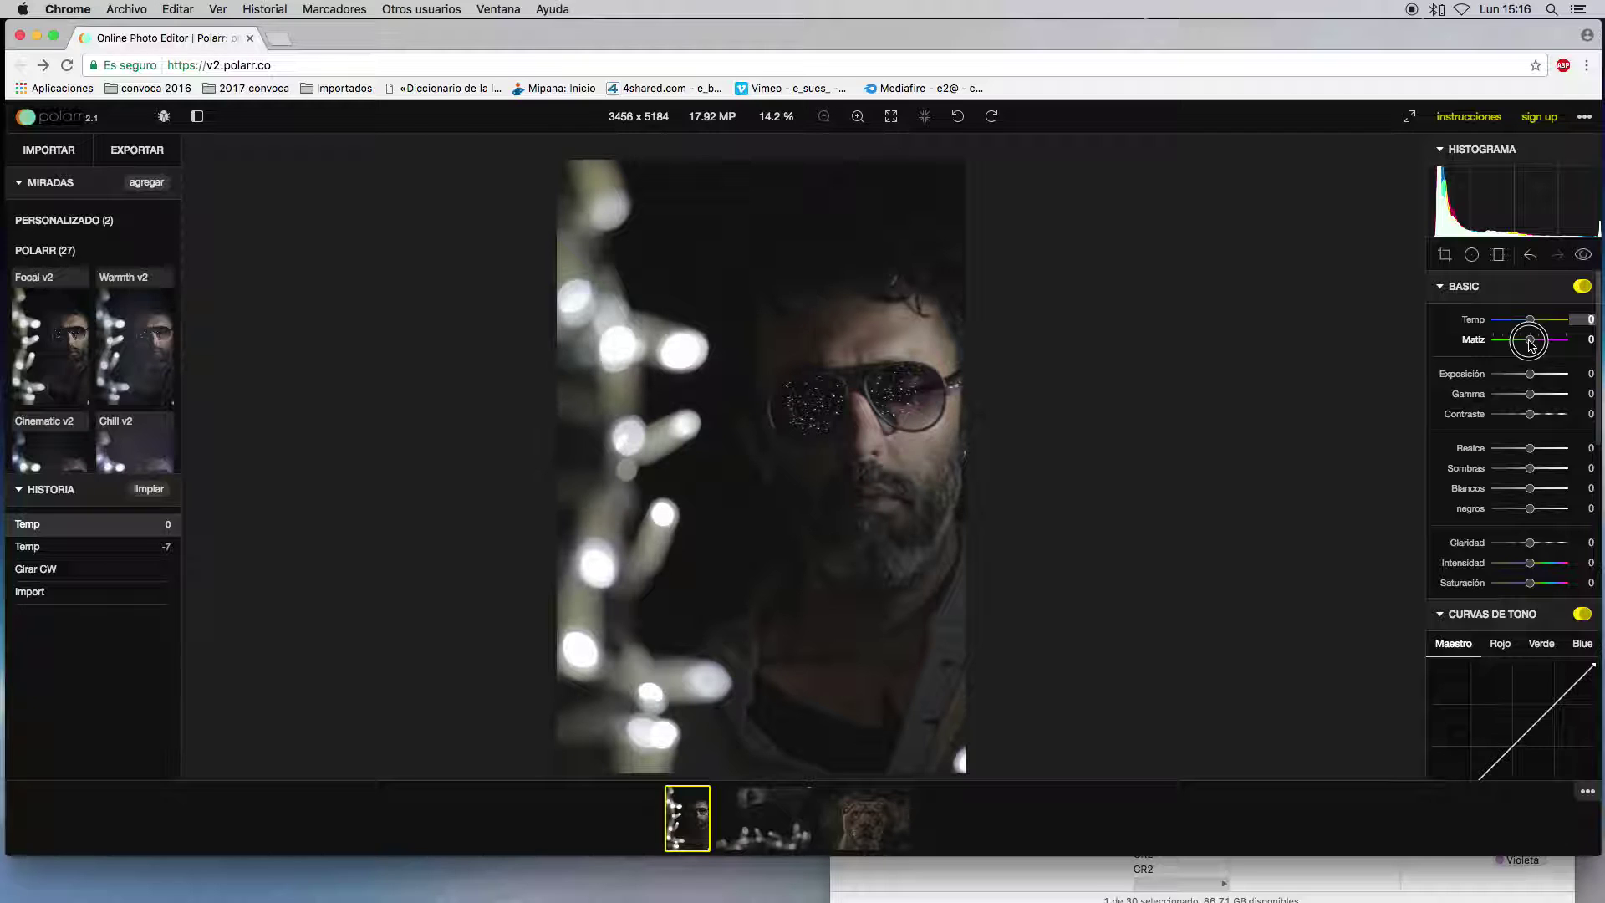
mouse_move(1532, 345)
mouse_down()
mouse_move(1505, 344)
mouse_move(1565, 346)
mouse_move(1530, 348)
mouse_up()
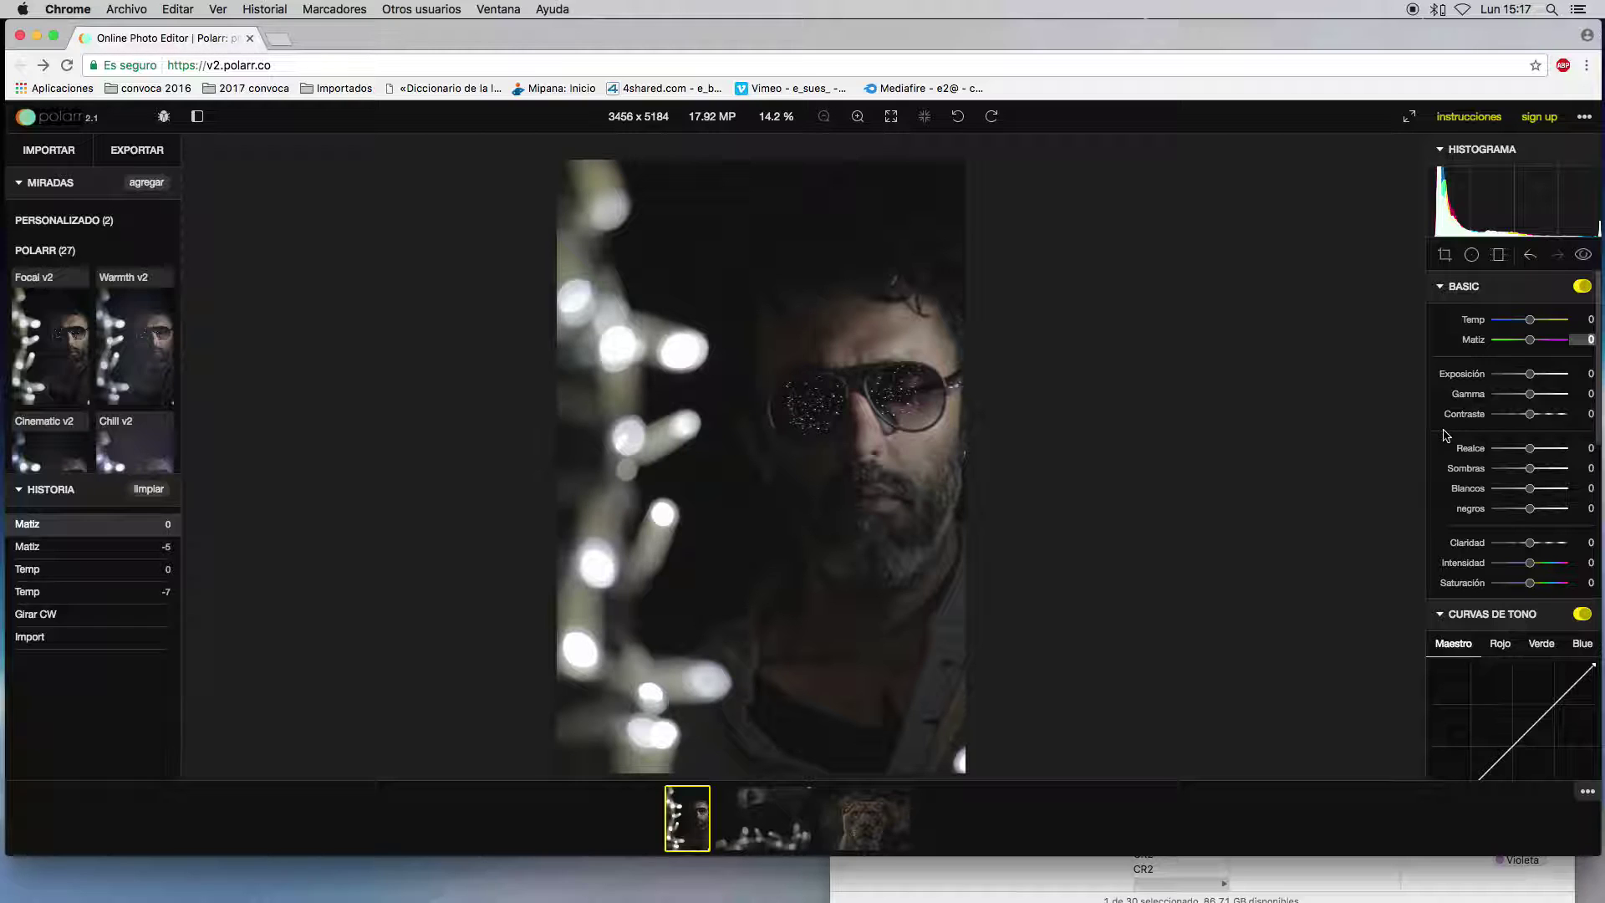
- Review the Basic sliders and compare the unrotated IMG_2337.JPG with the rotated raw photo
scroll(1444, 458, down, 1)
click(1441, 480)
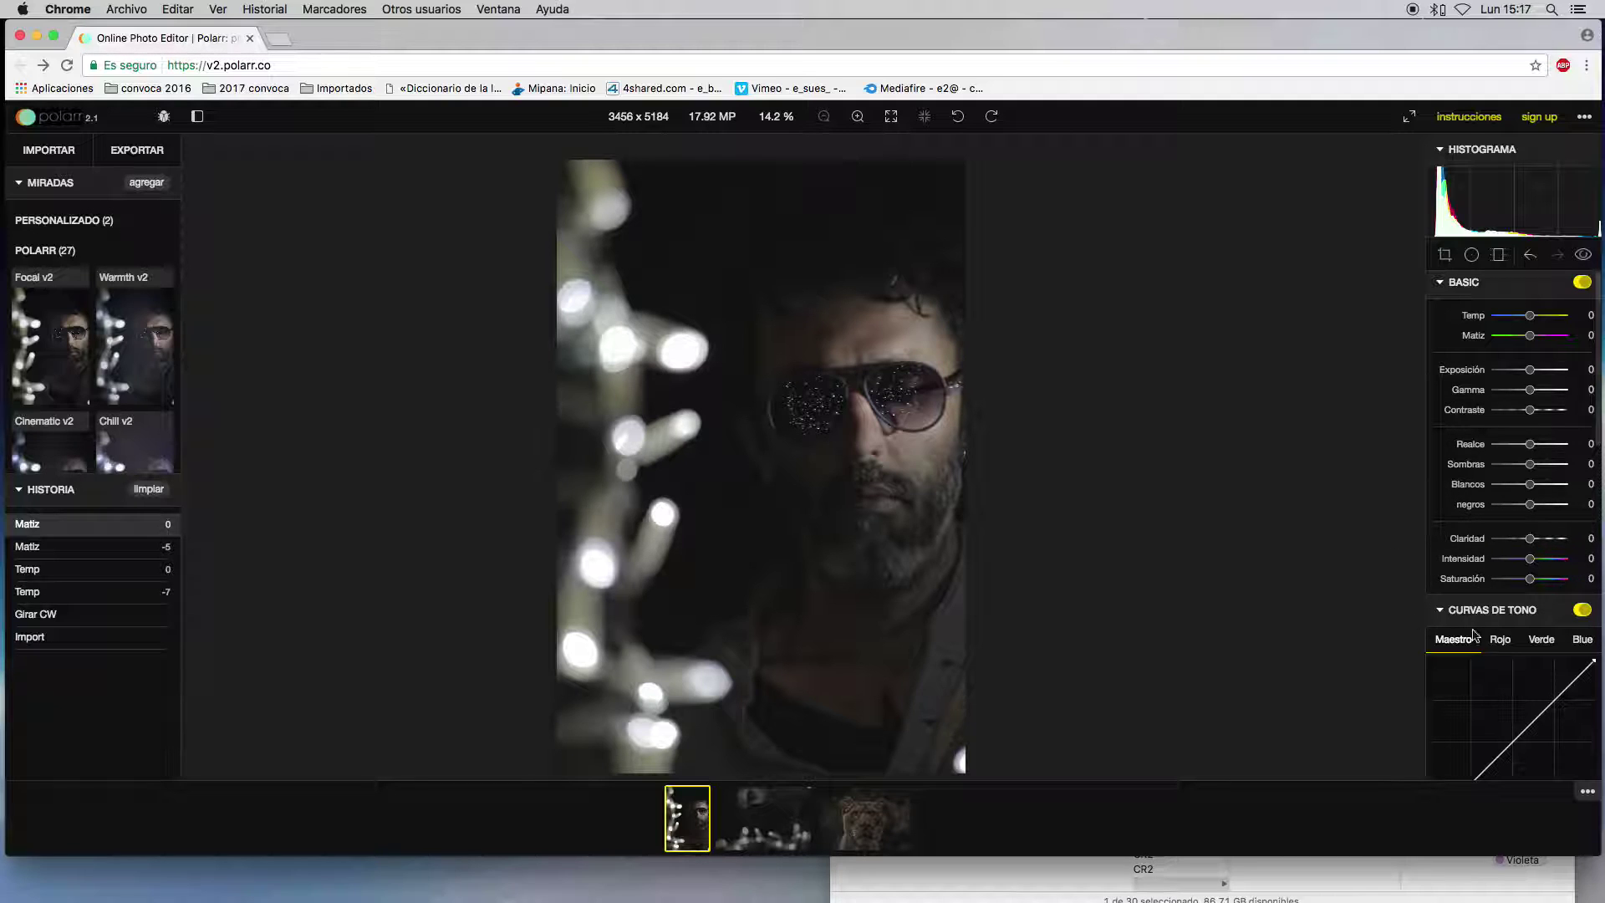
scroll(1471, 602, up, 5)
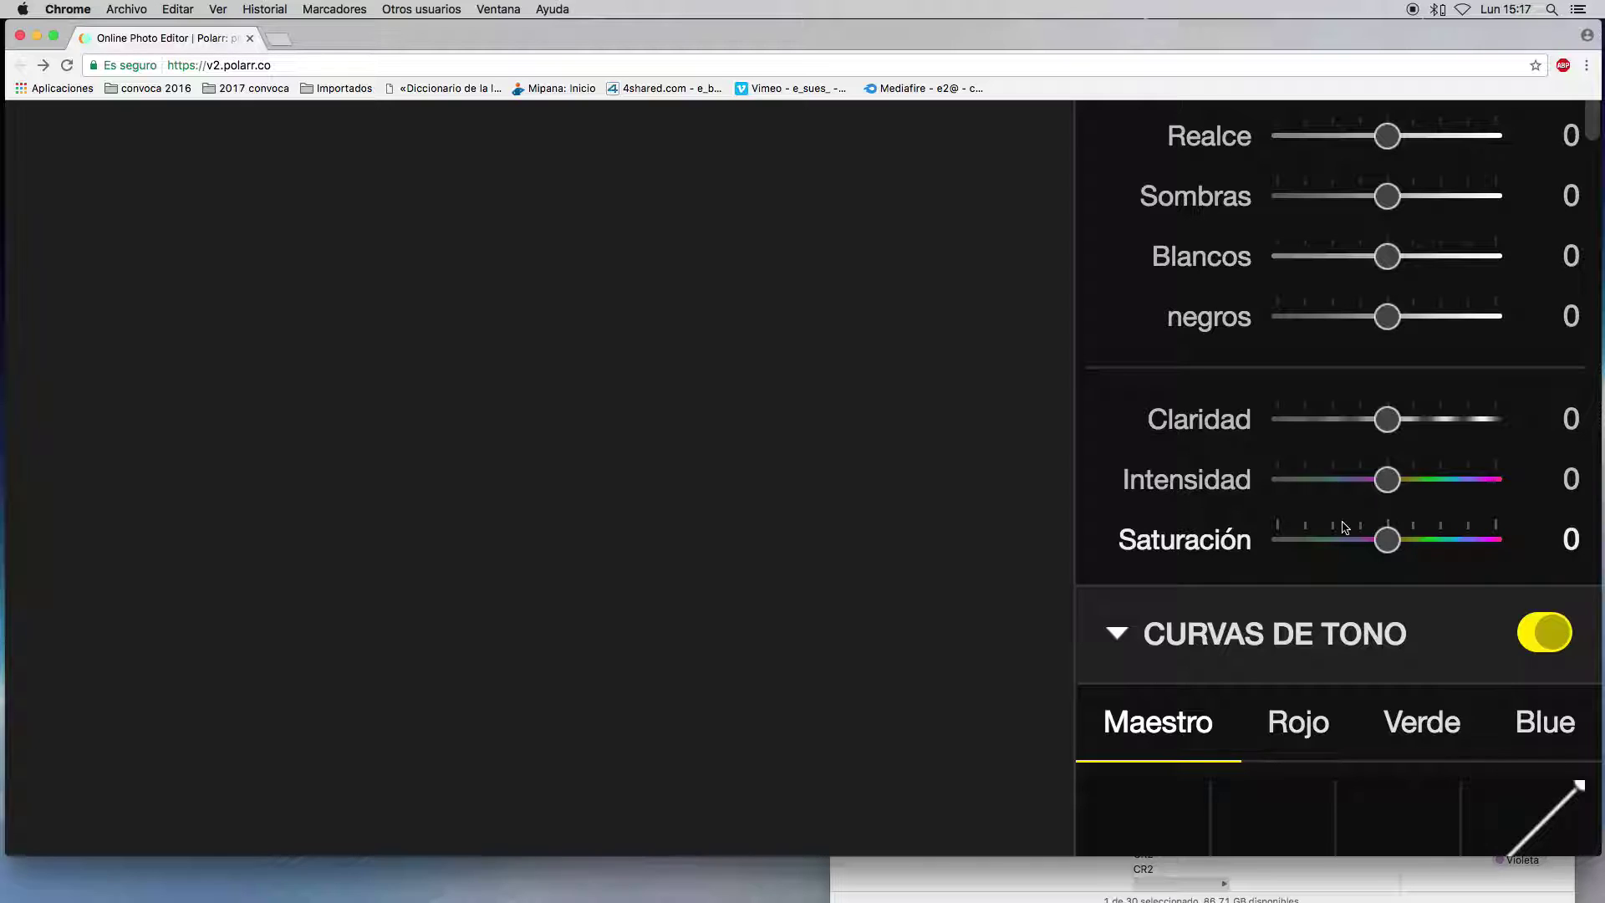
scroll(1344, 526, down, 5)
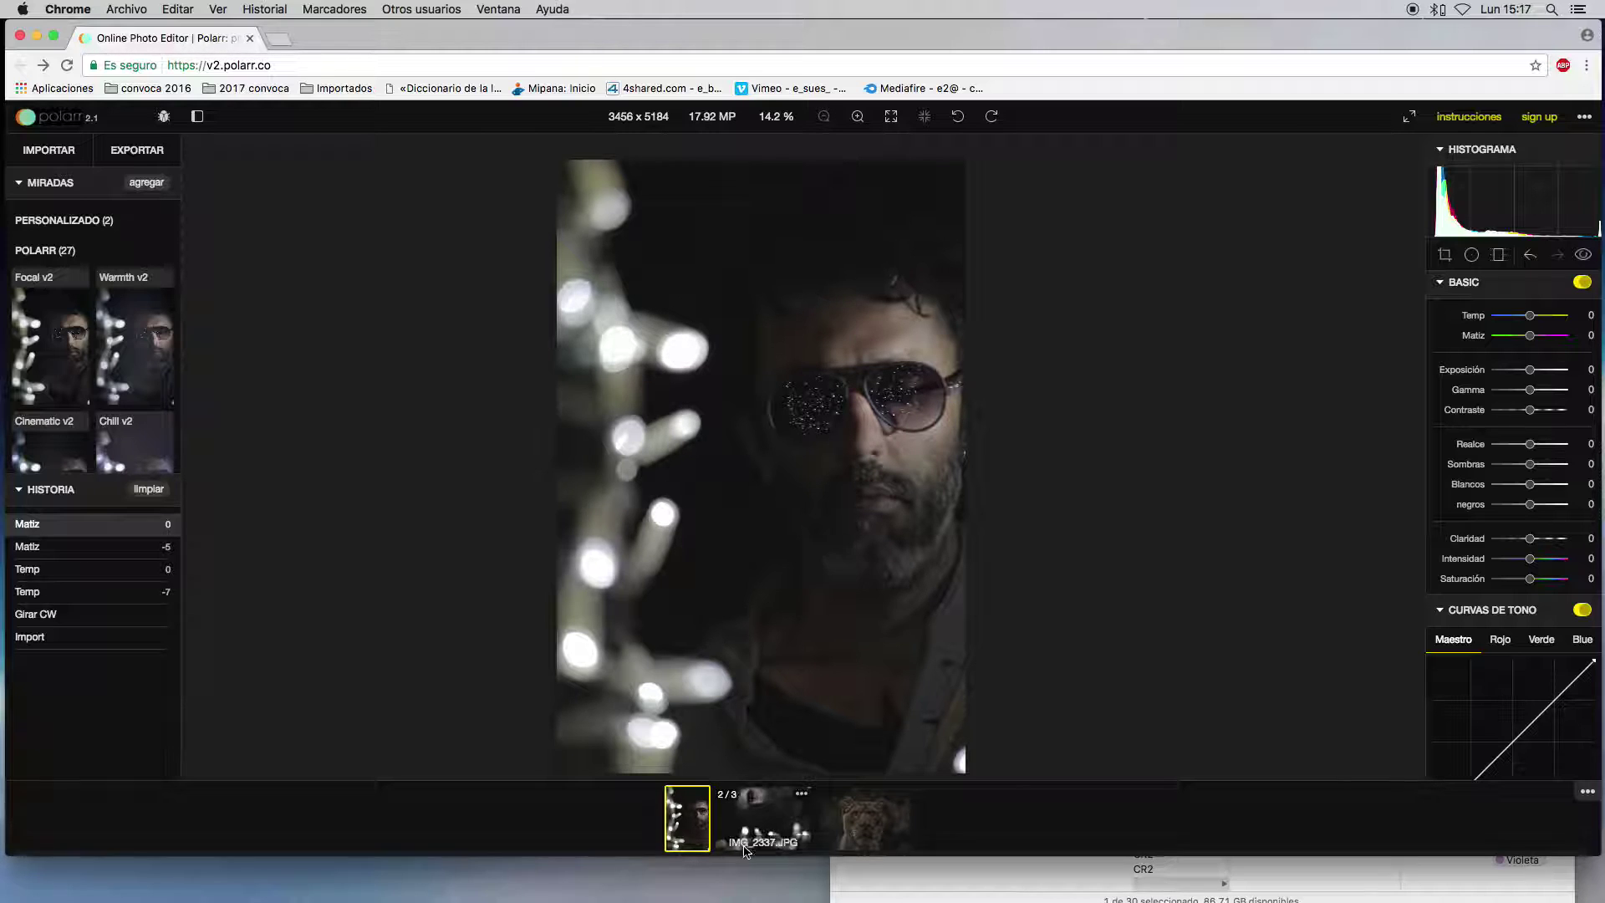
click(764, 826)
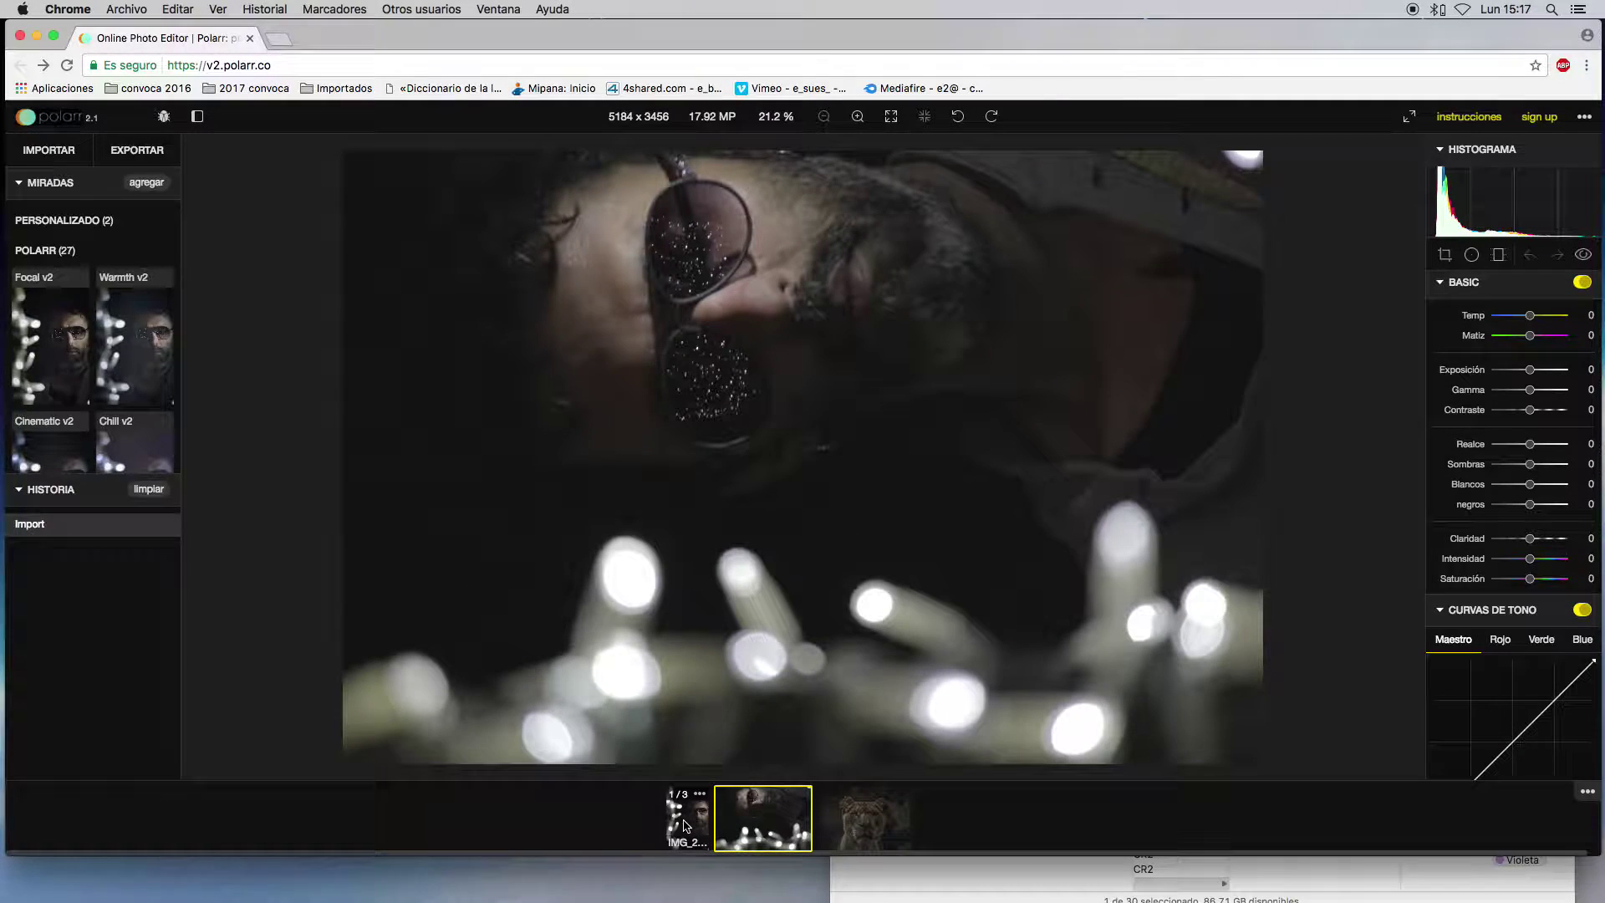
click(693, 813)
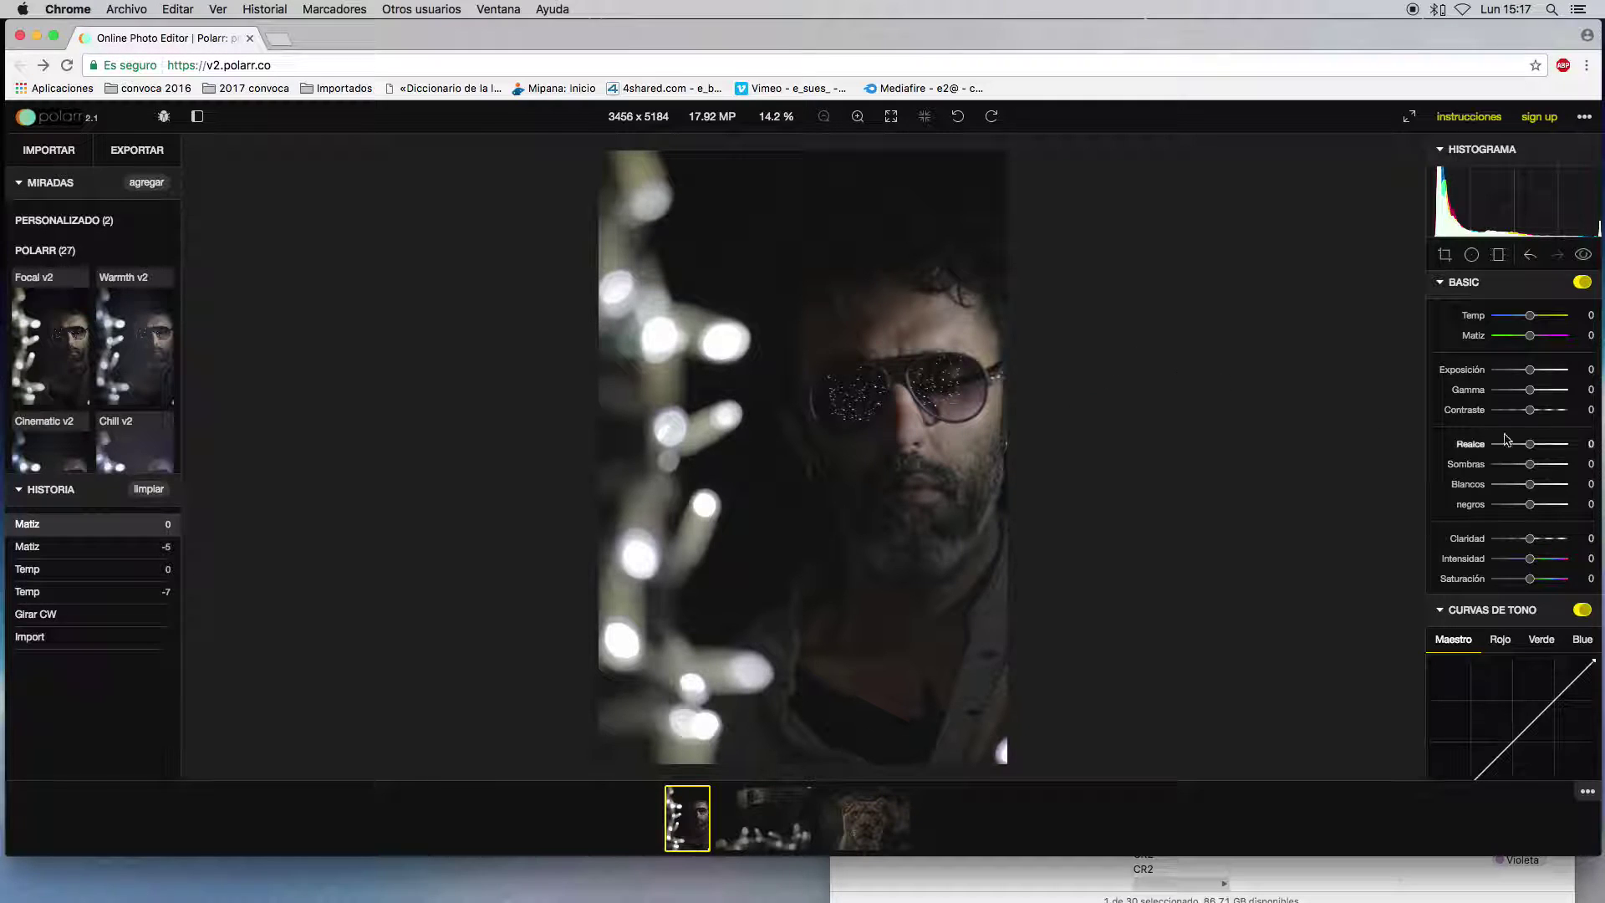
- Set the raw photo's Gamma to -7
click(1531, 393)
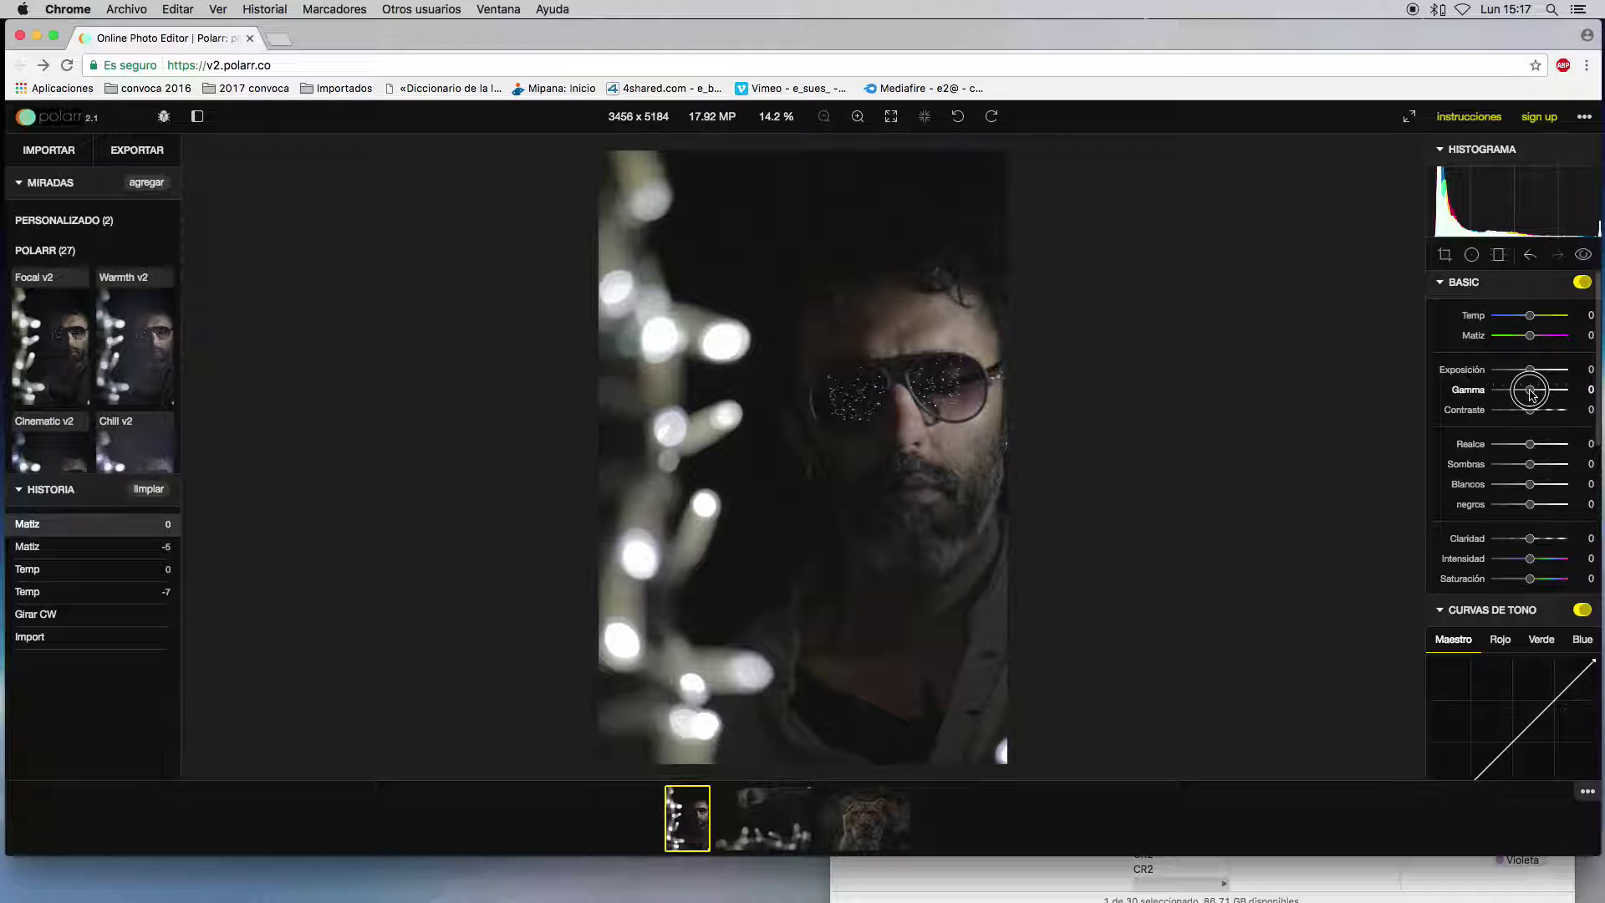
drag(1530, 393, 1528, 395)
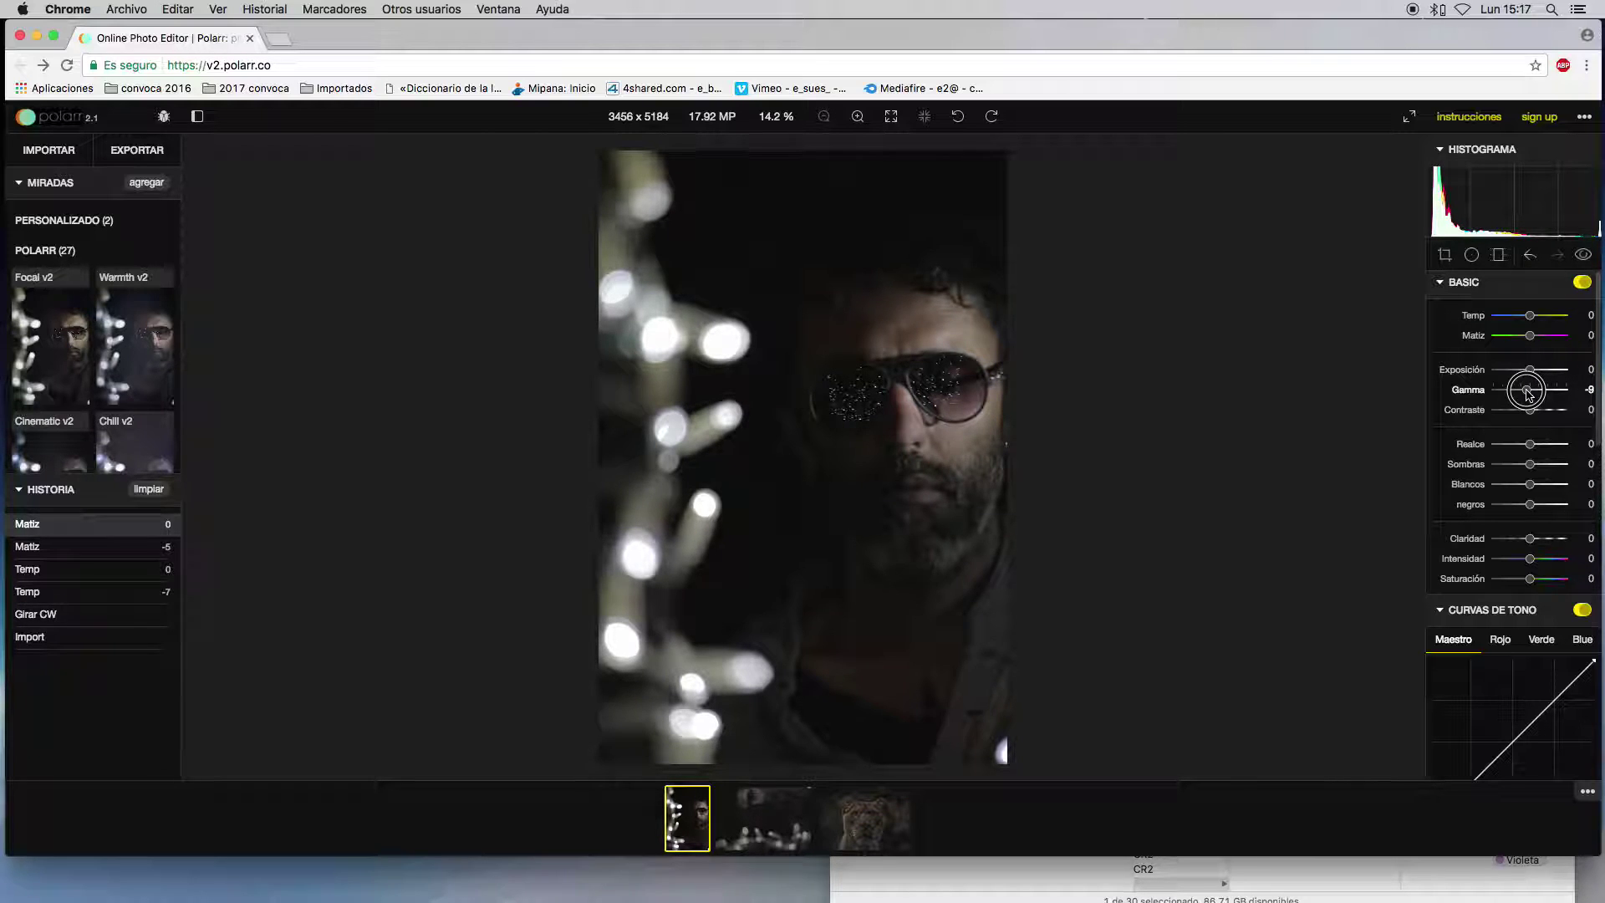
drag(1528, 395, 1529, 395)
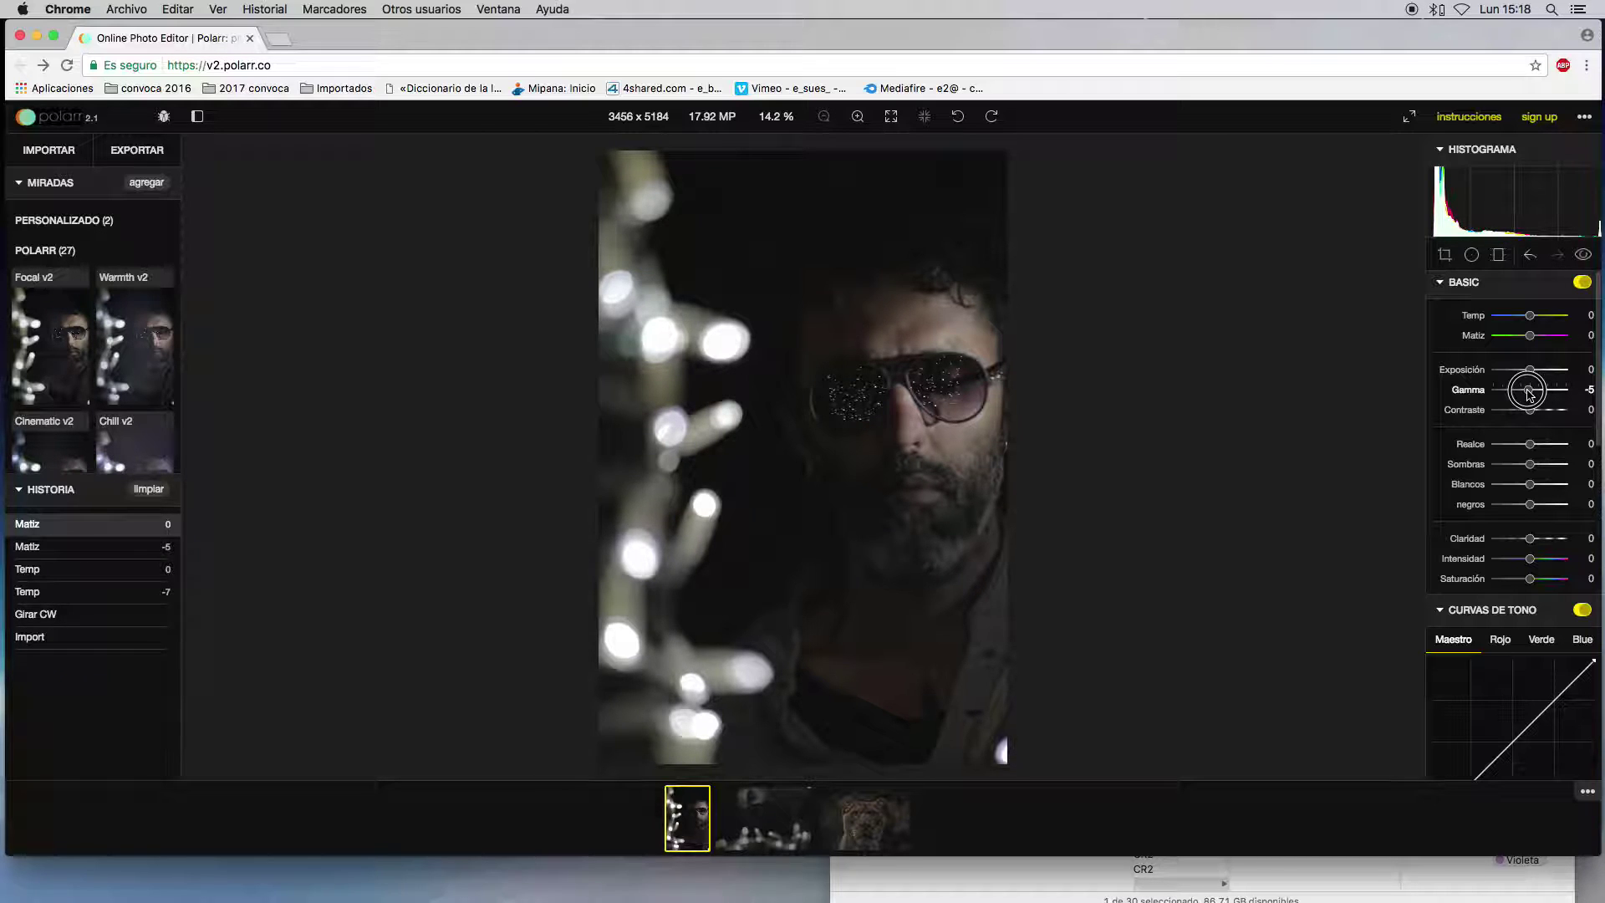
drag(1530, 395, 1529, 394)
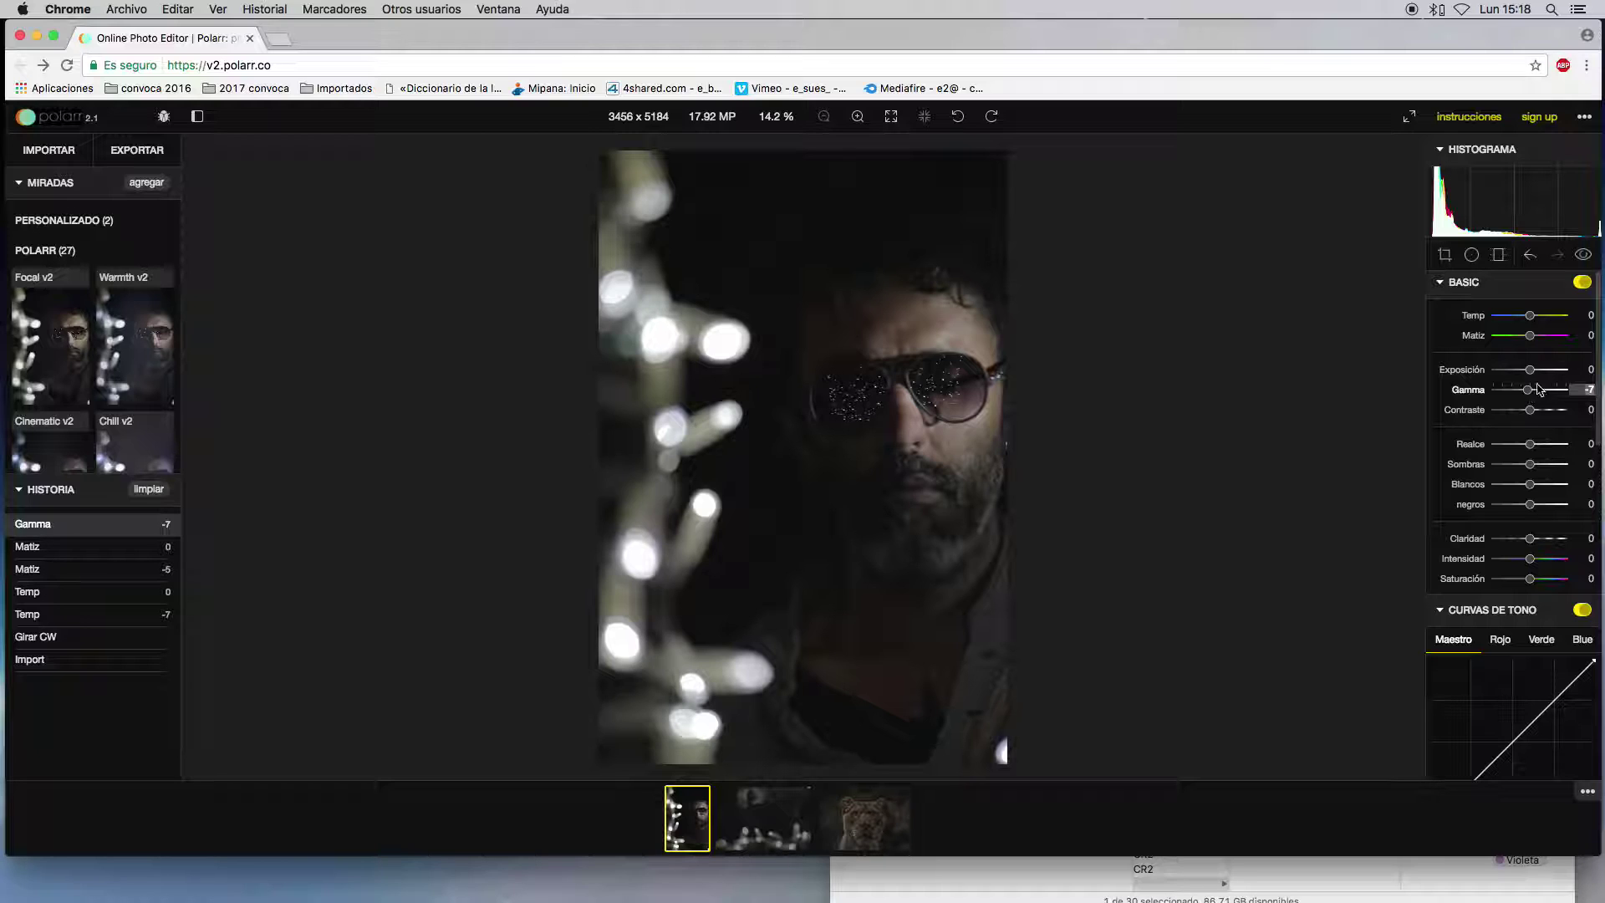
- Try Gamma values of -5 and +21 on the raw photo, returning Gamma to -7
click(1530, 395)
drag(1531, 396, 1543, 397)
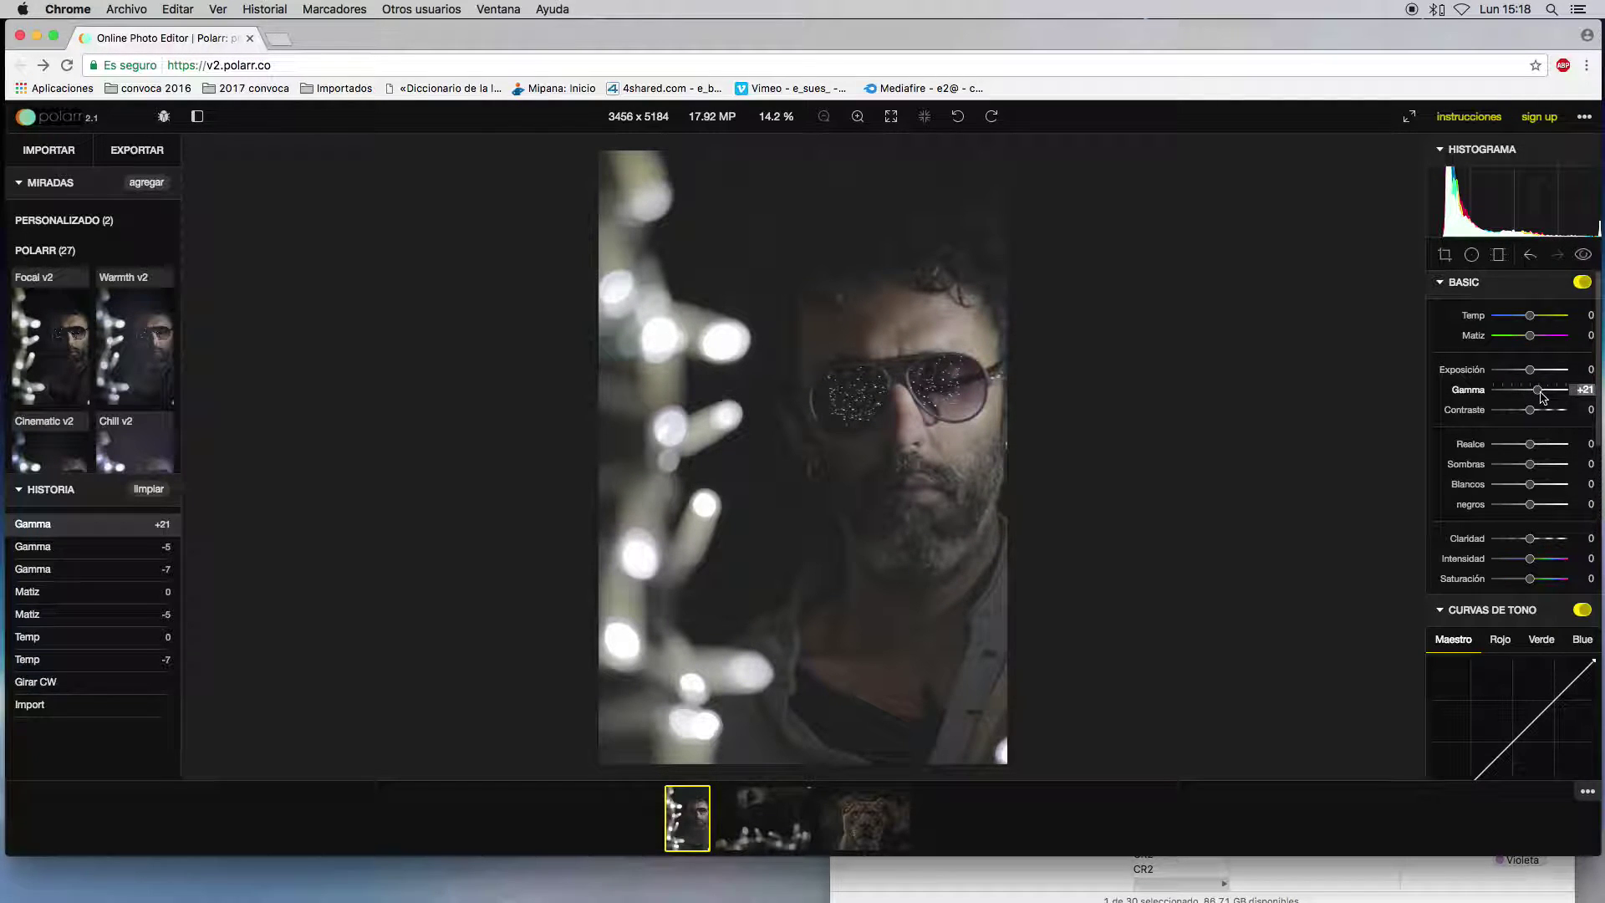
scroll(1544, 397, down, 5)
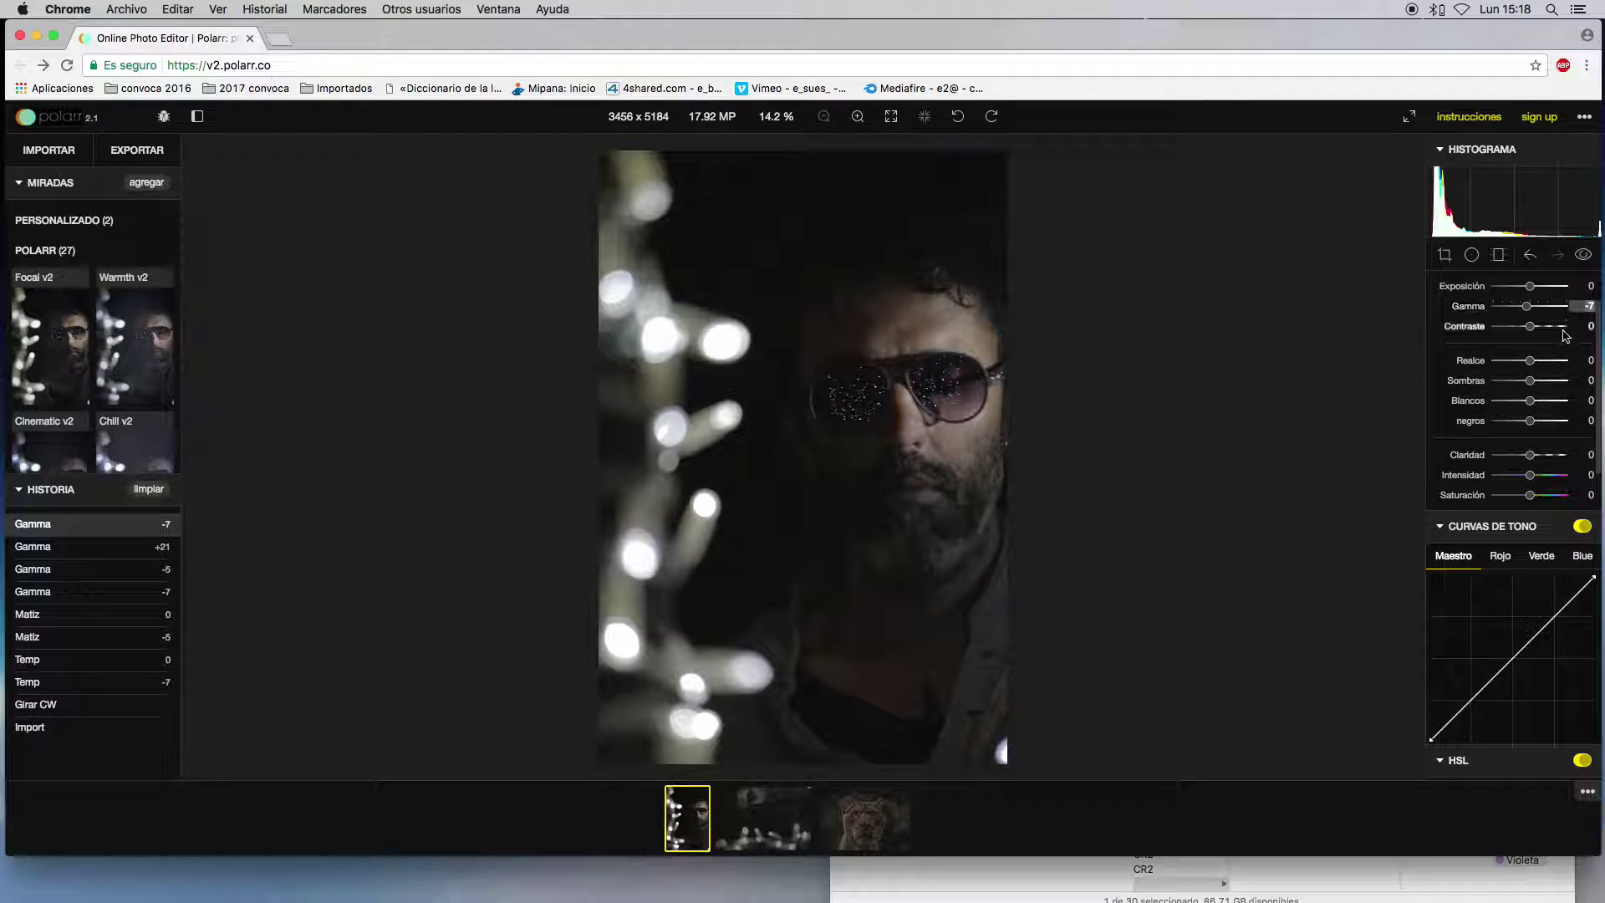
drag(1533, 312, 1529, 313)
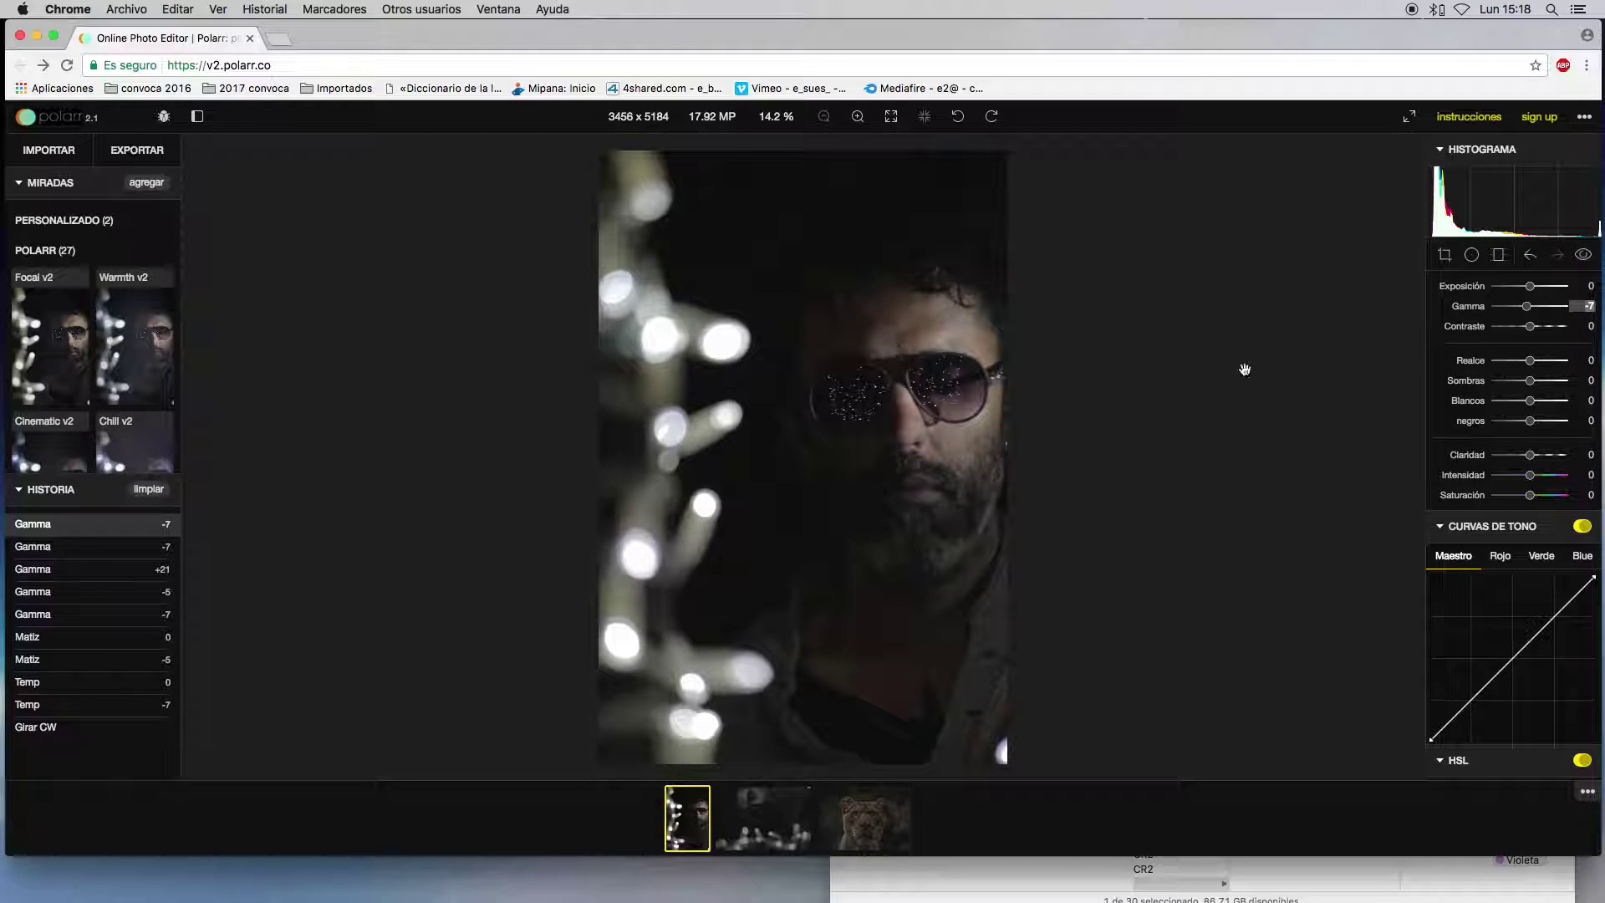
- Set the raw photo's Gamma to exactly -5
click(1582, 306)
key(BackSpace)
key(BackSpace)
text(-5)
key(Return)
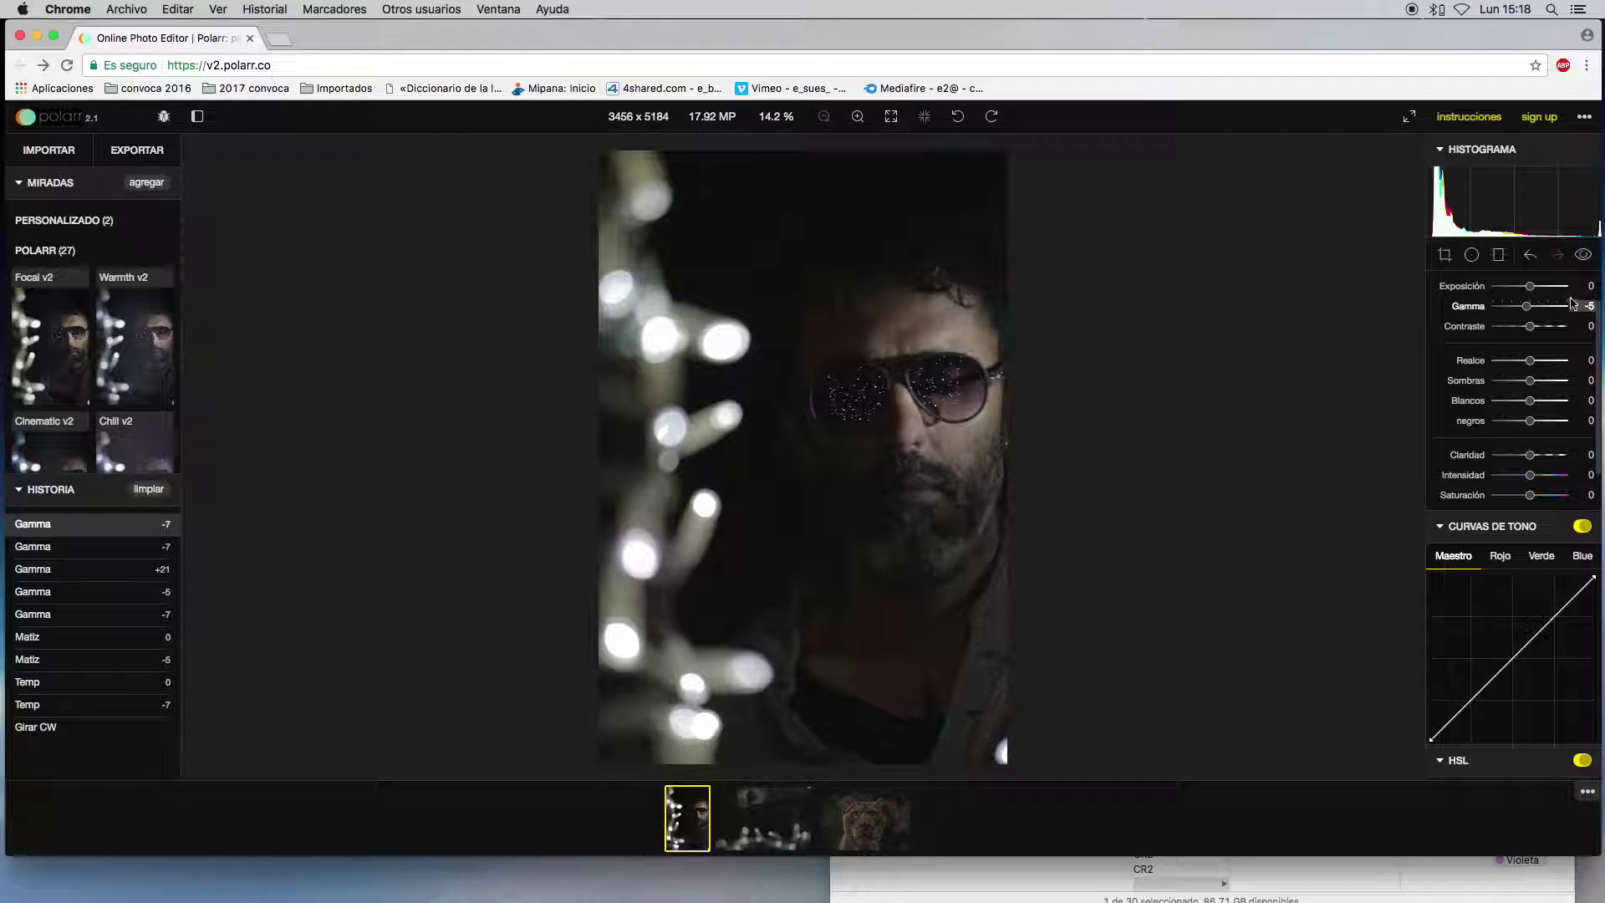
- Try a Contraste value of -99, previewing the photo without the interface and inspecting the face up close
drag(1532, 330, 1495, 332)
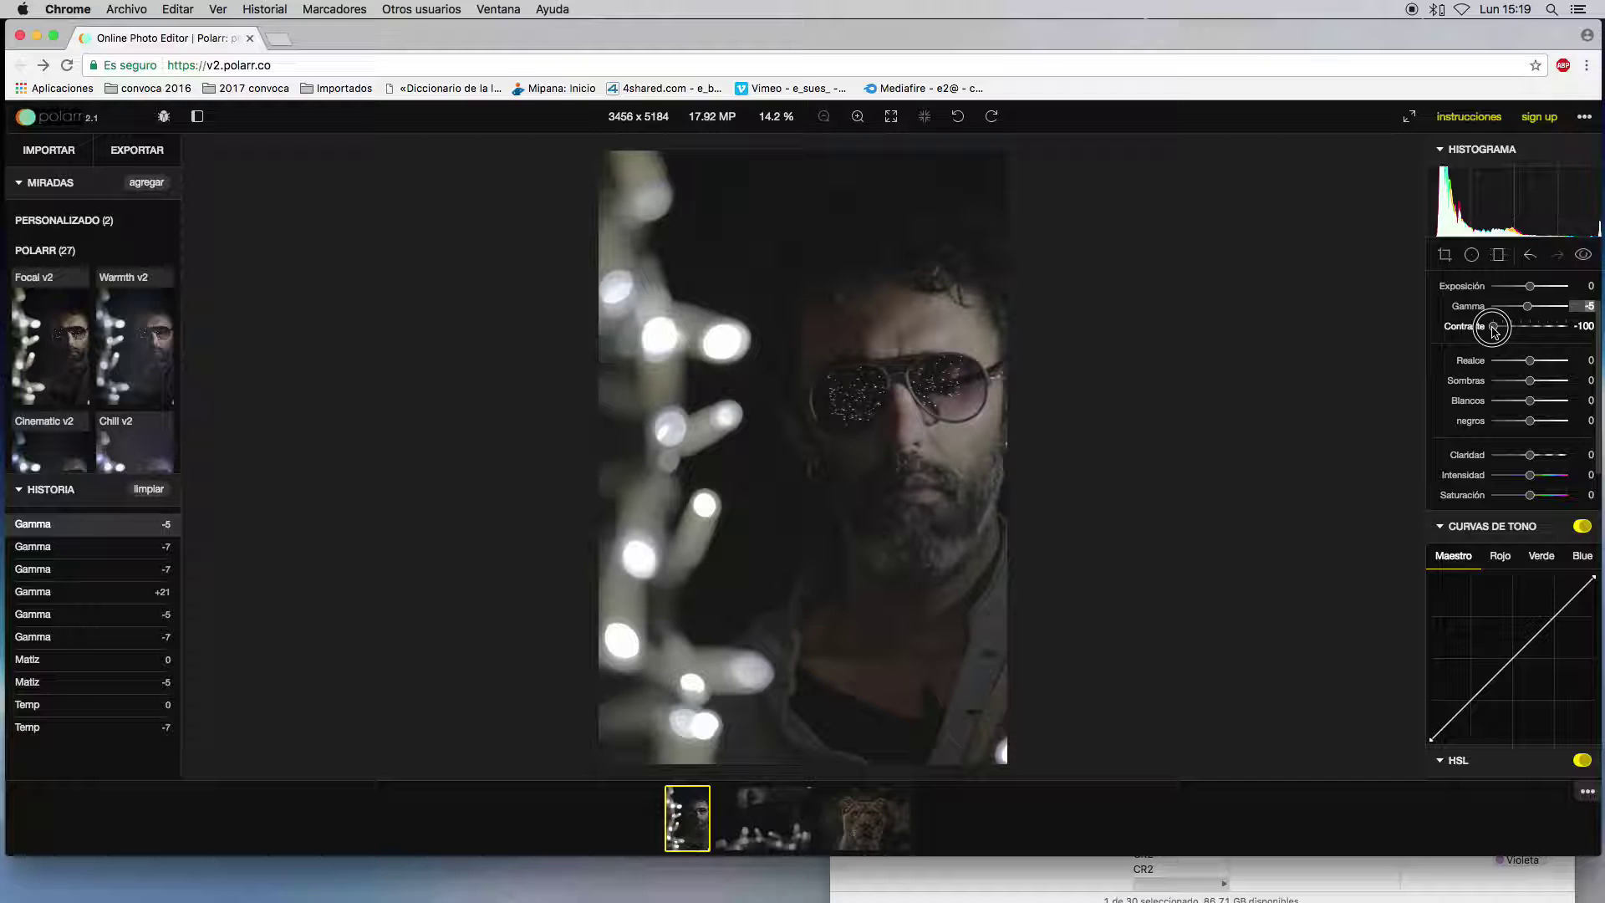
drag(1495, 331, 1251, 373)
key(Tab)
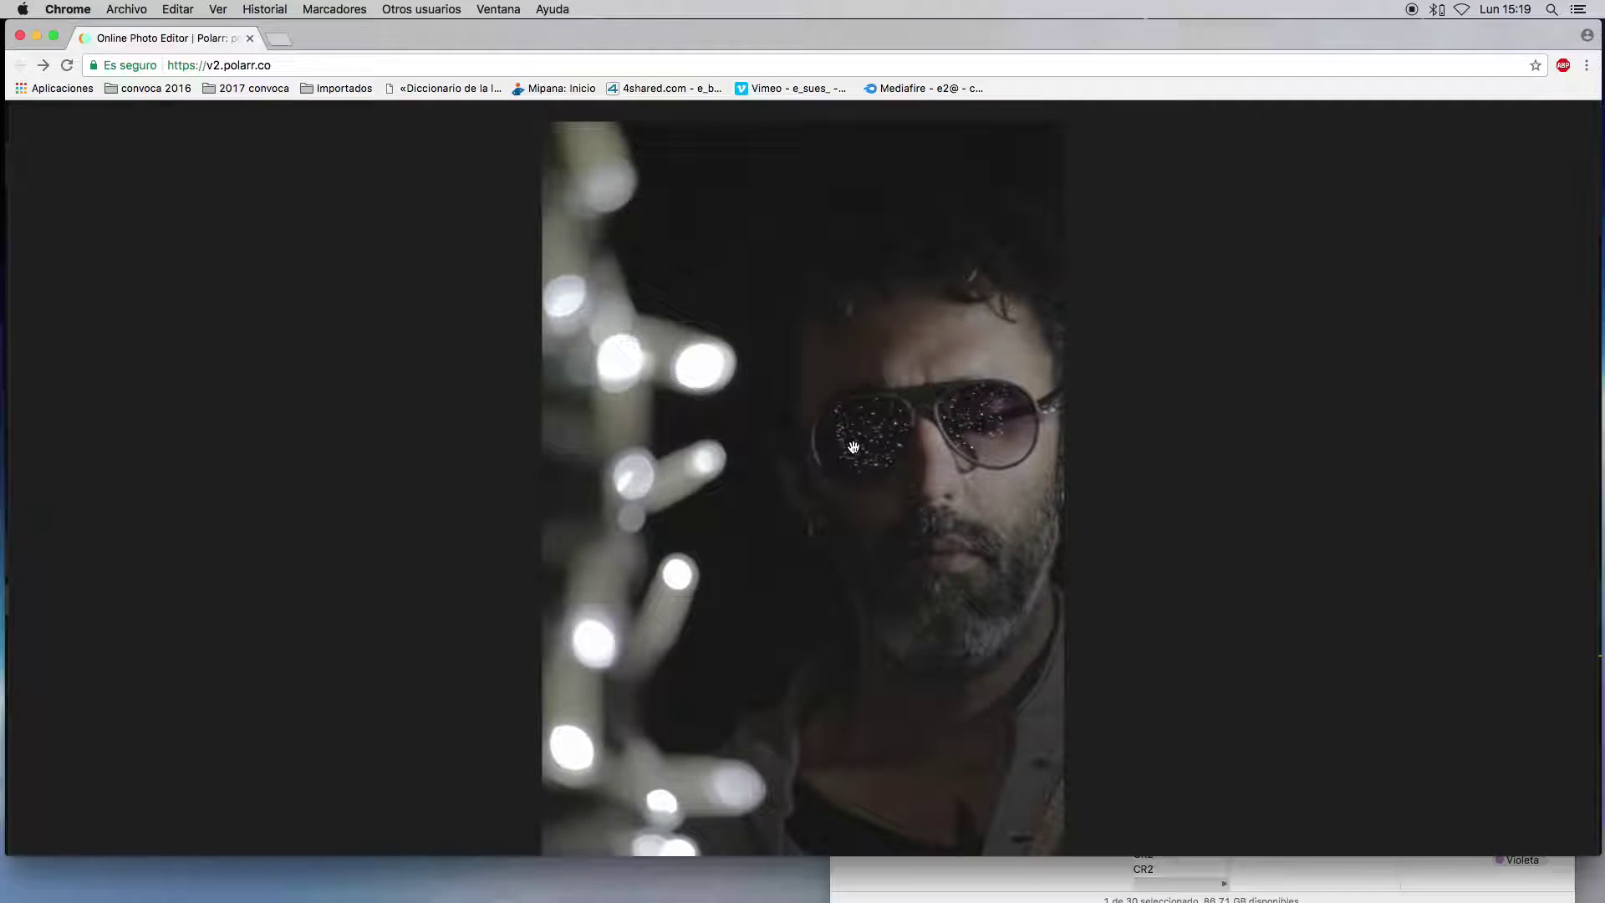
key(Tab)
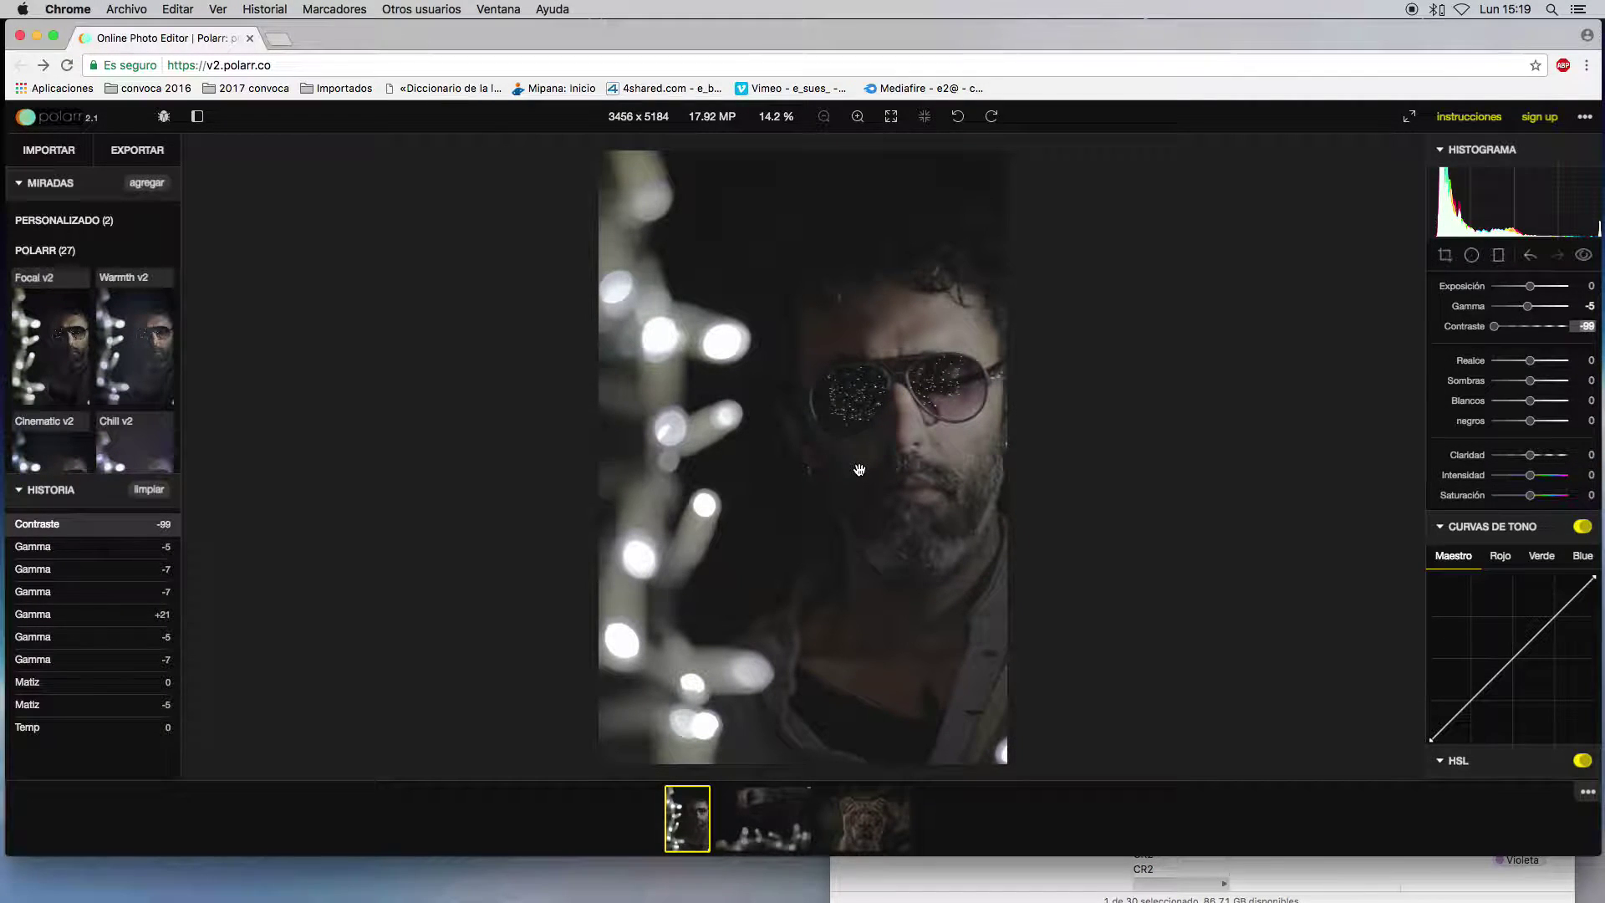
scroll(860, 469, up, 5)
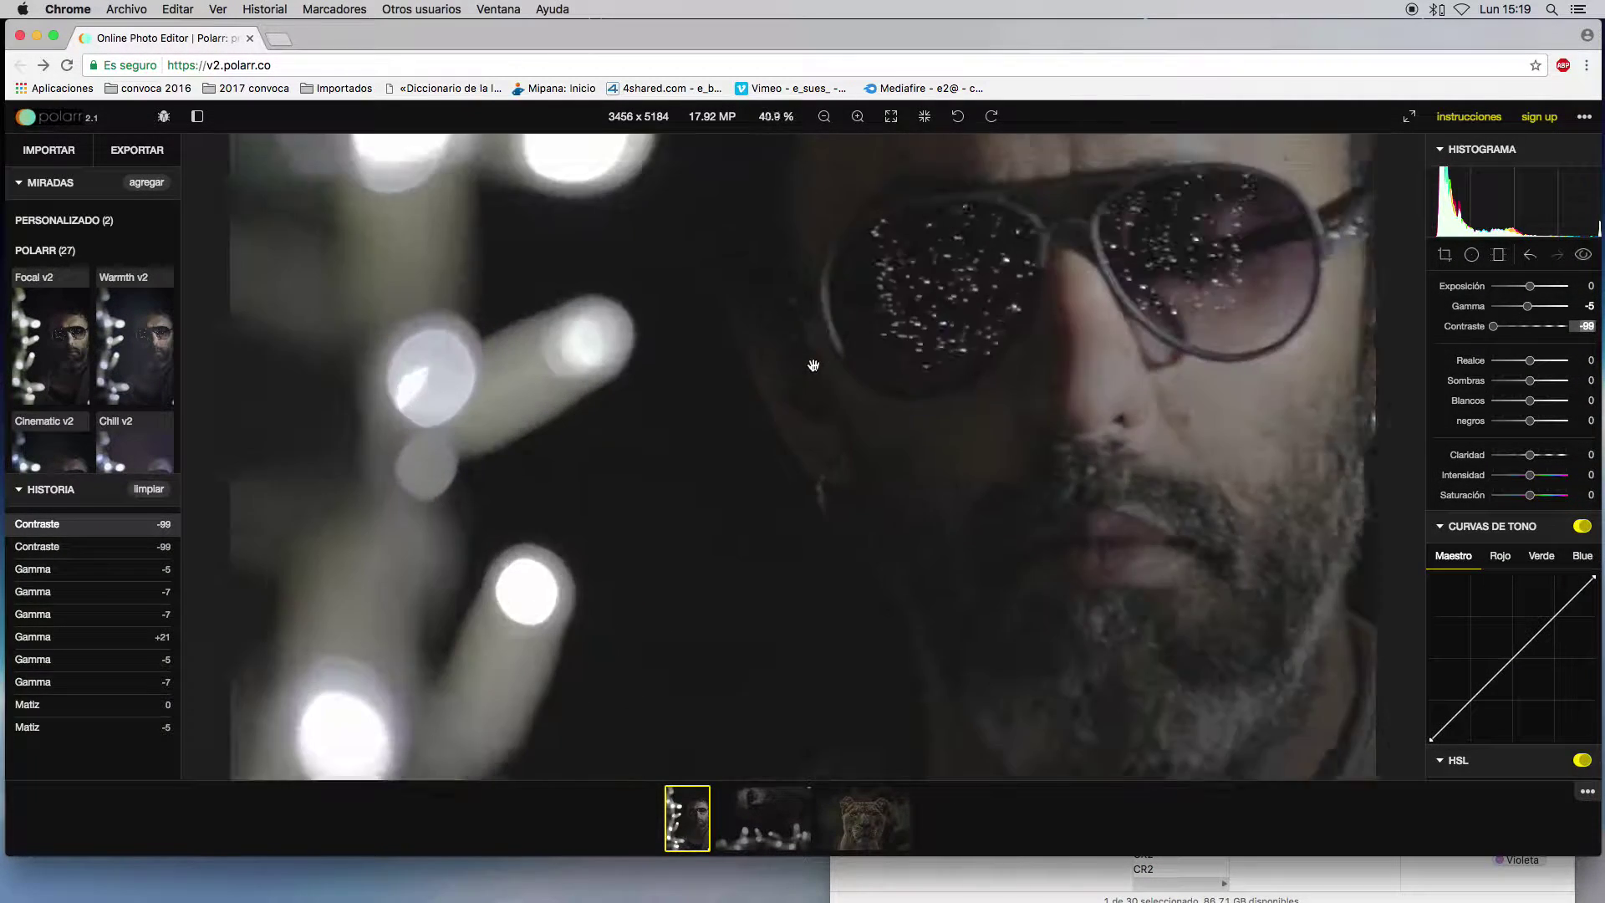
scroll(814, 366, up, 2)
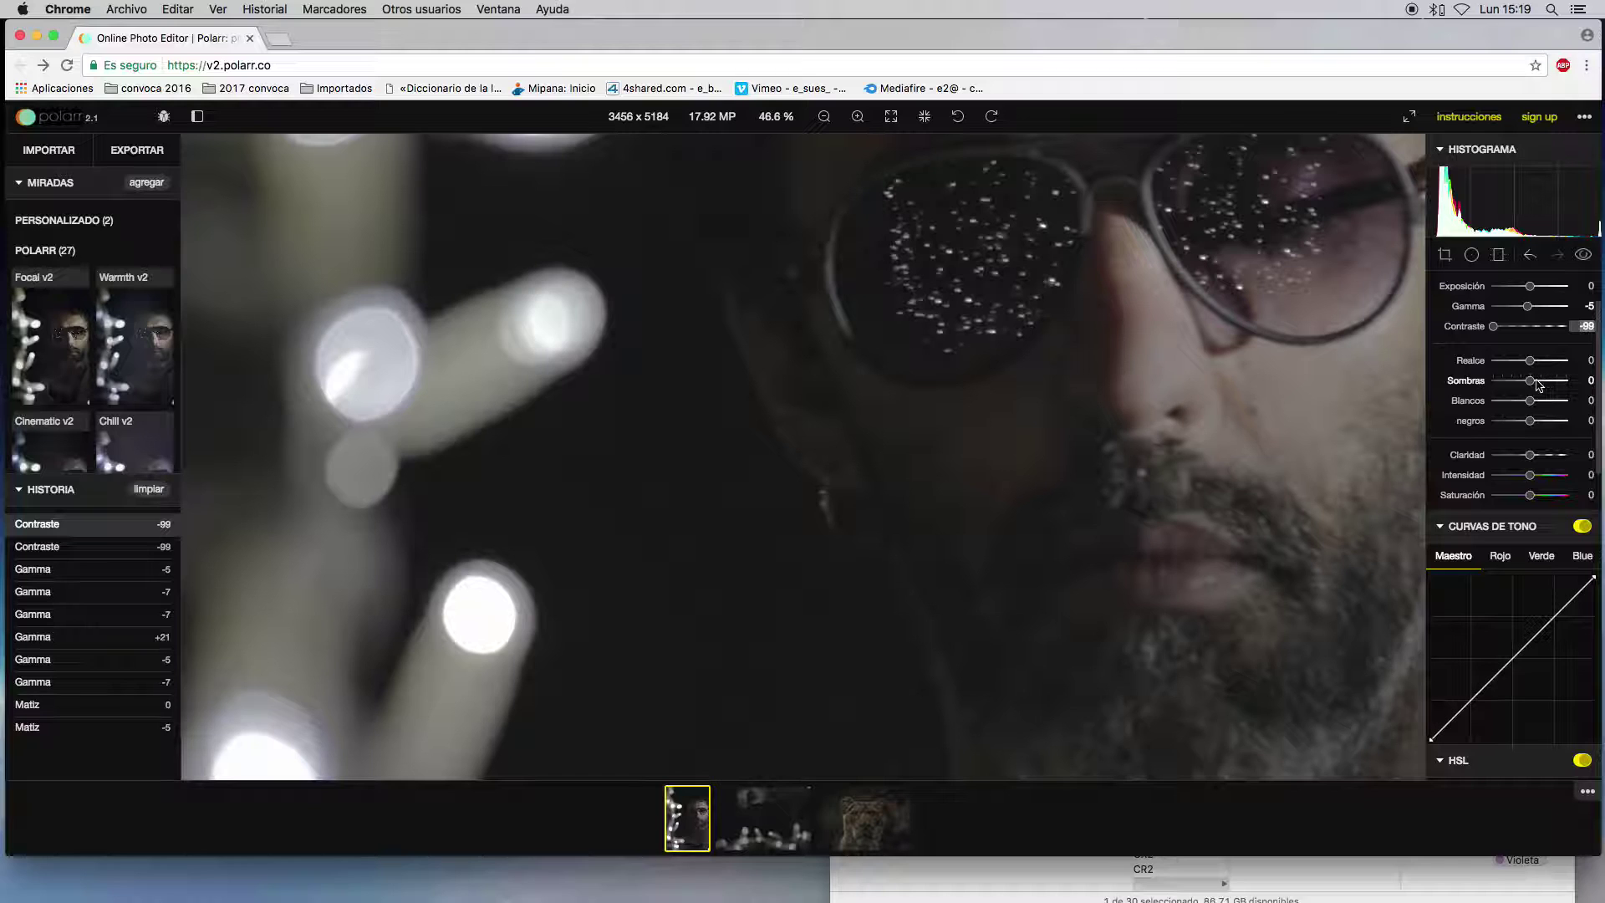
- Lower Contraste to -100 and examine the shadowed side of the face, the nose and the beard up close
drag(1494, 327, 1459, 332)
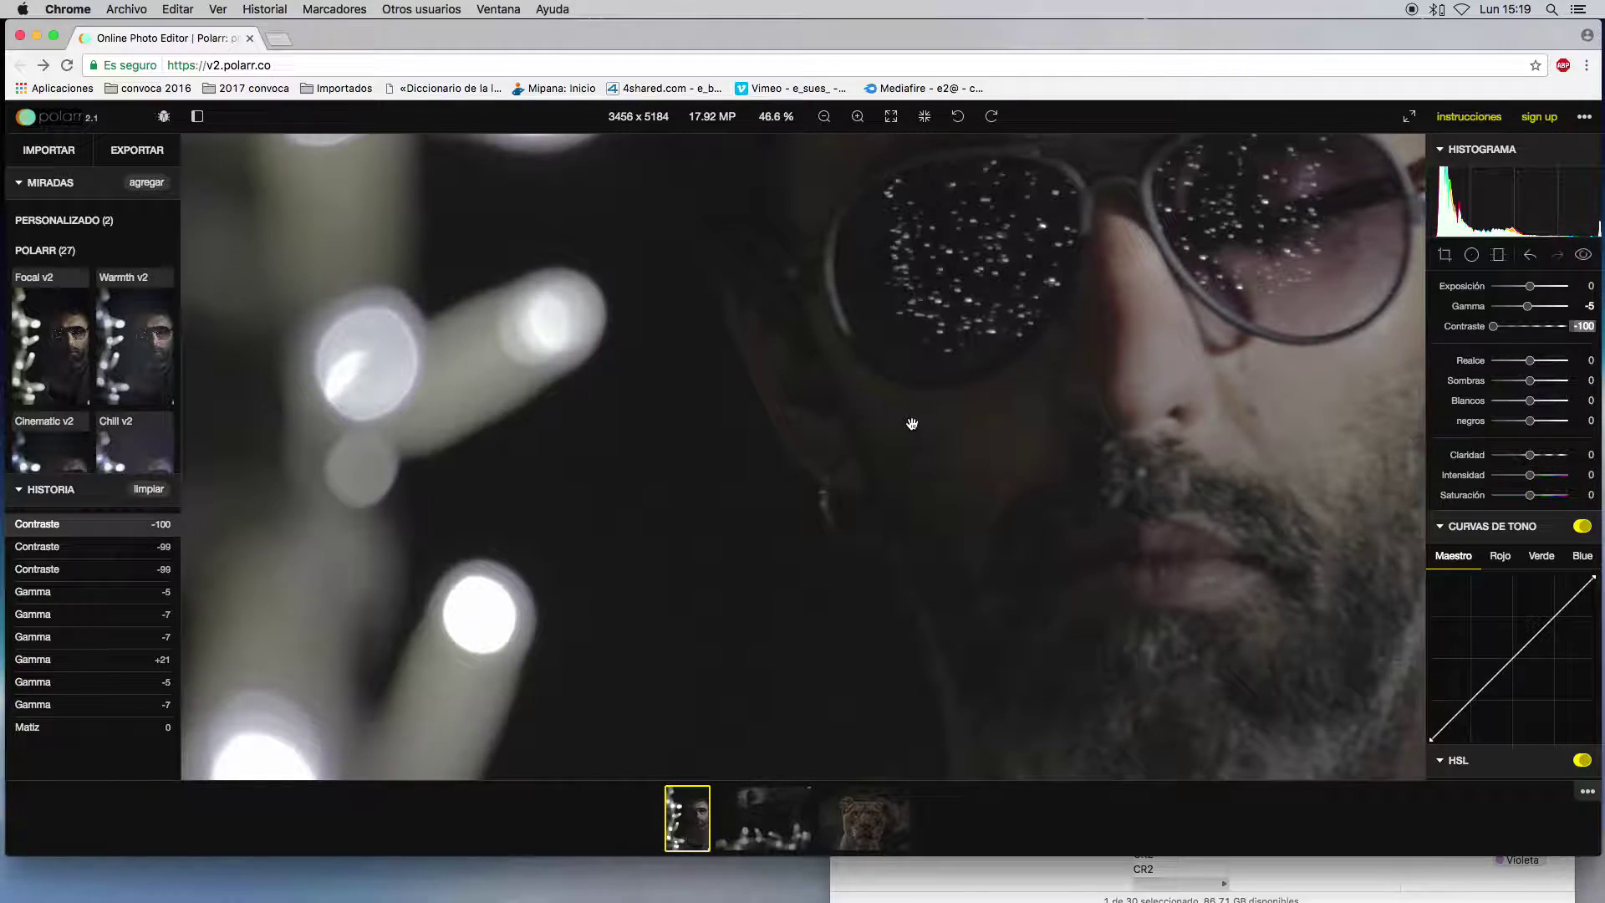
scroll(911, 423, up, 5)
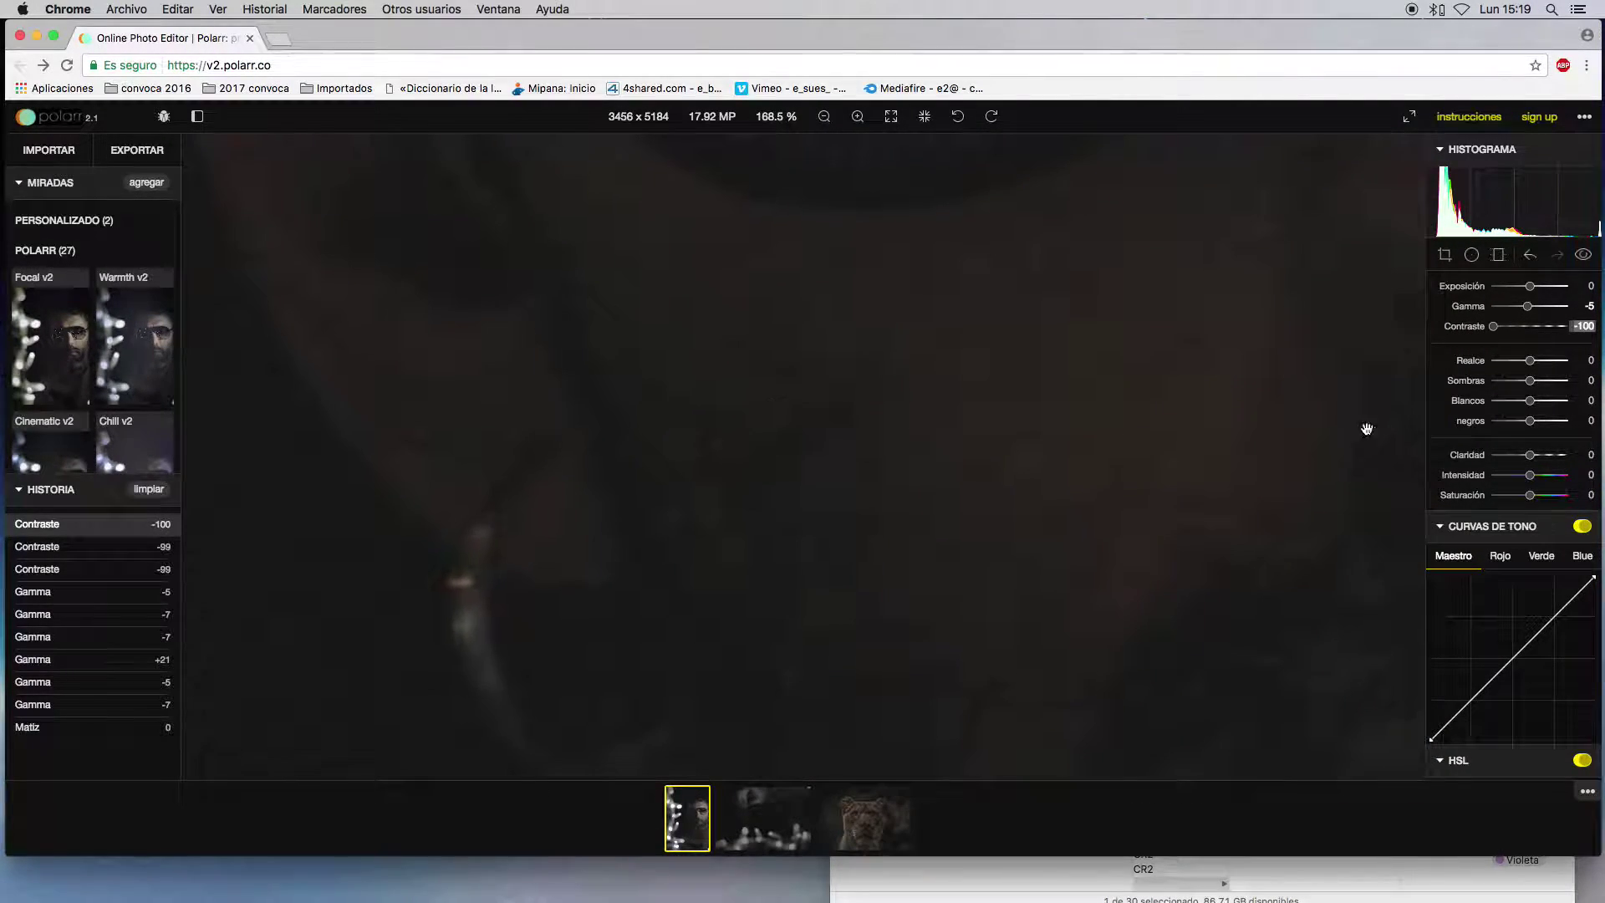
scroll(1330, 425, down, 3)
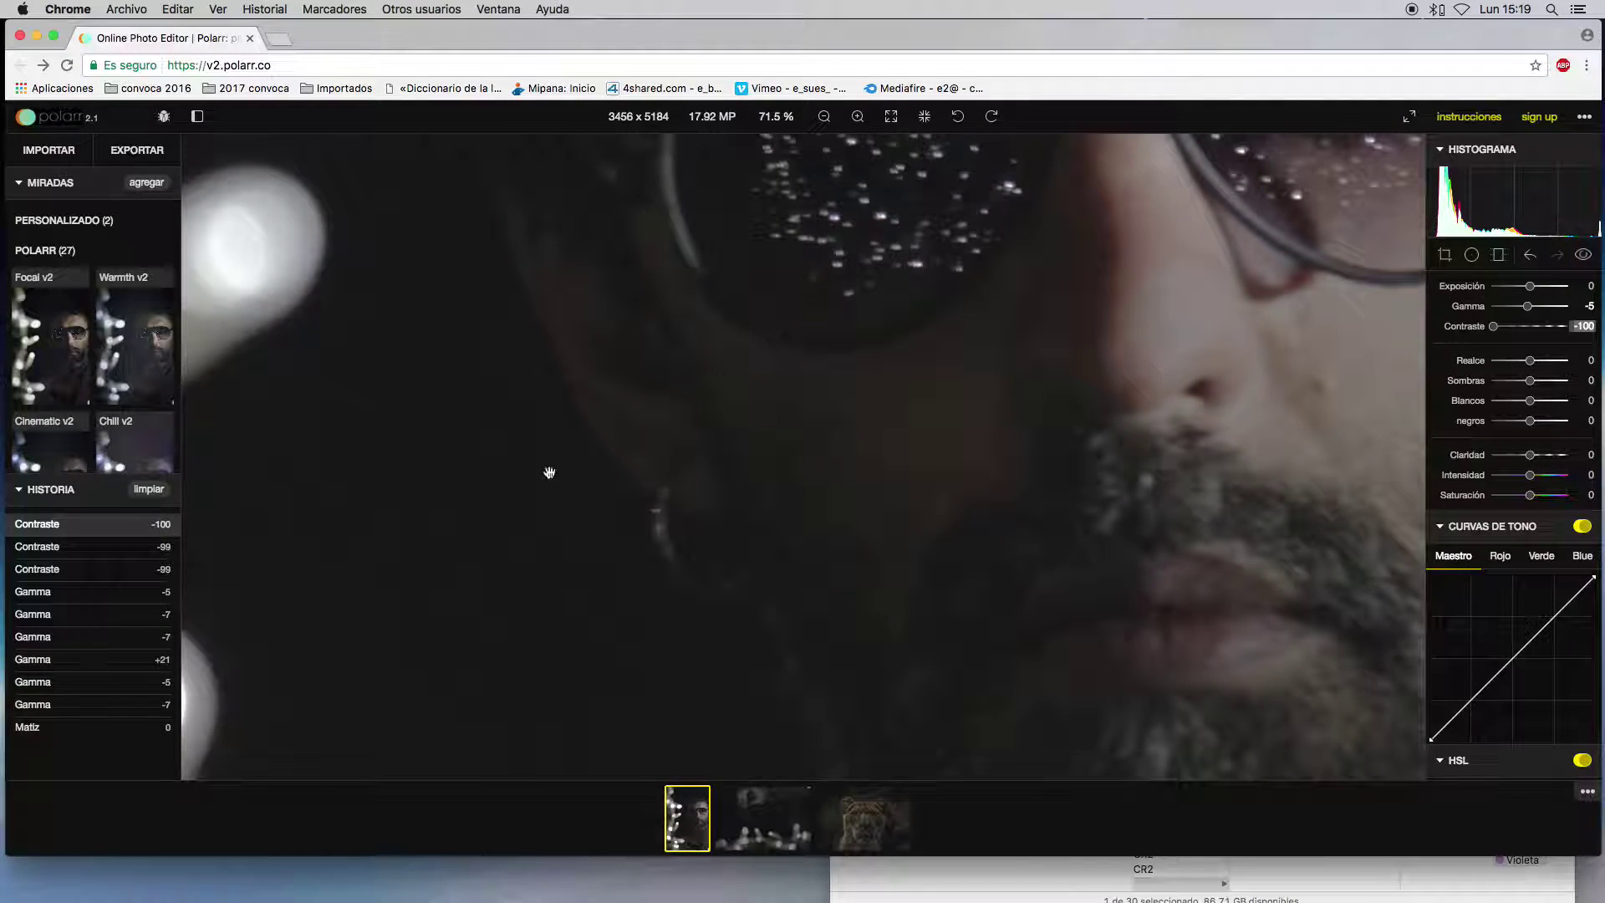
drag(952, 402, 867, 491)
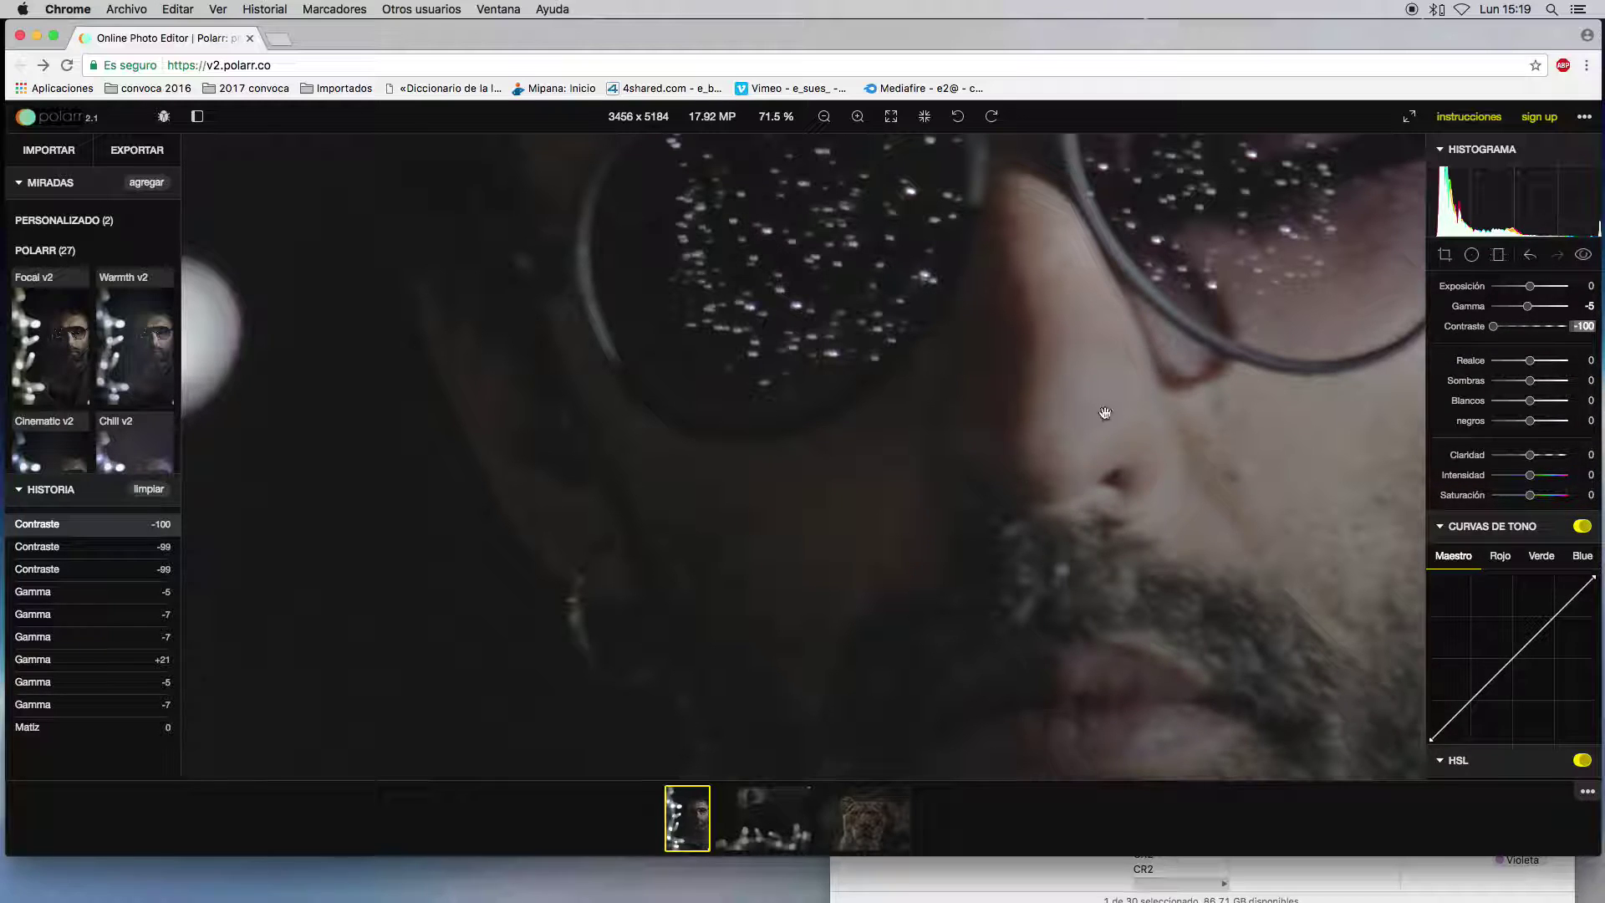
drag(1326, 610, 1196, 376)
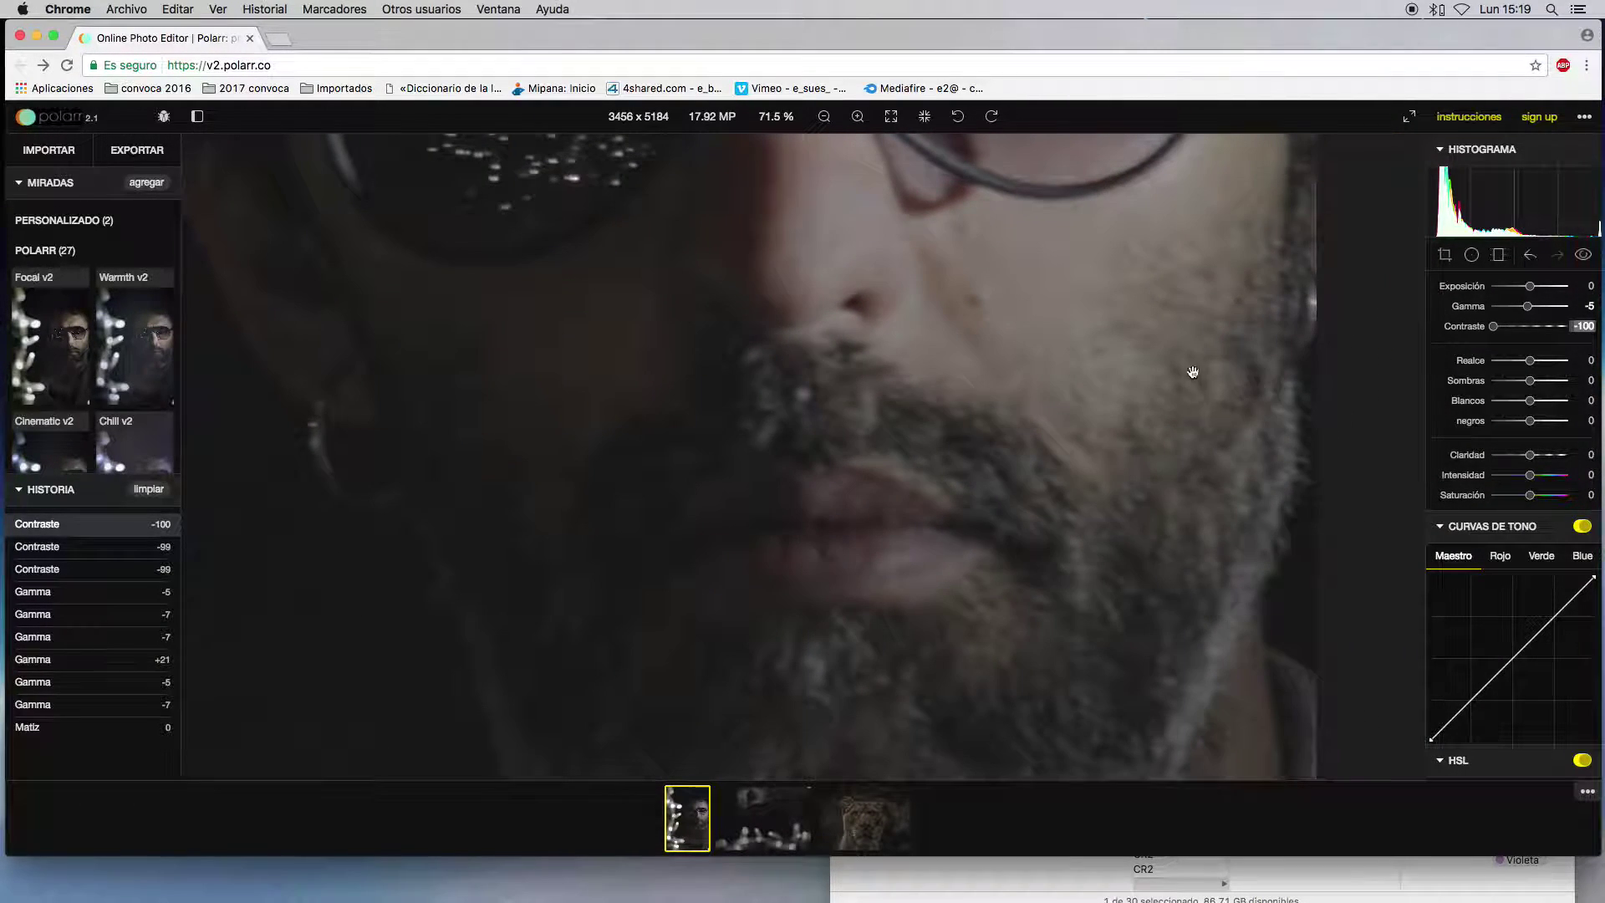
drag(1196, 469, 1274, 487)
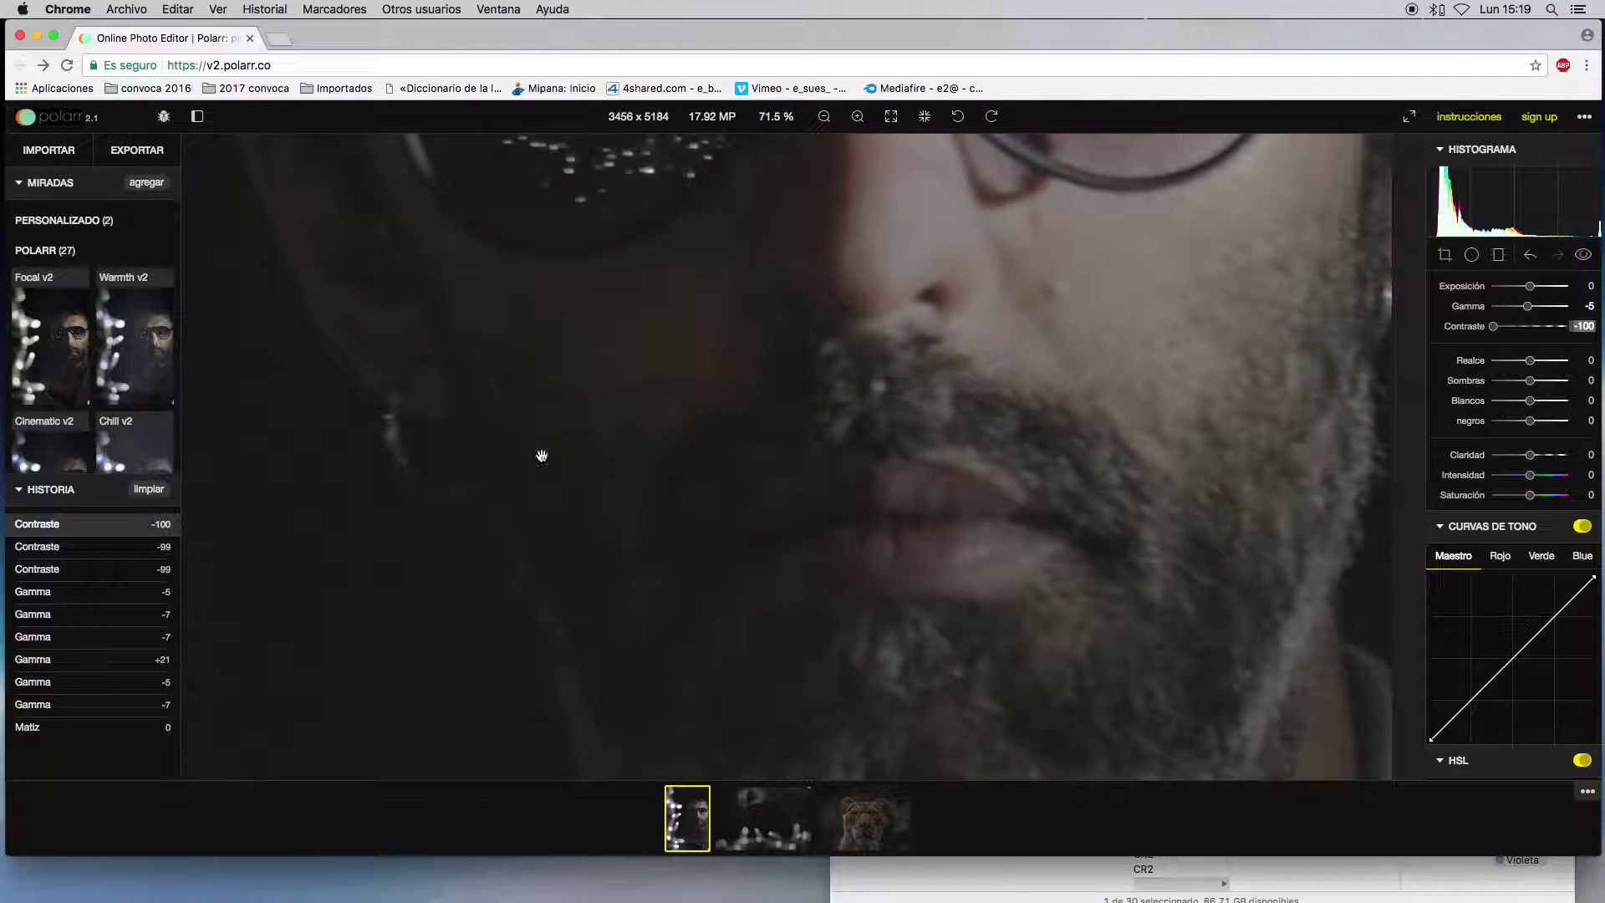
- Return Contraste to 0 and bring the whole portrait back into view
drag(1496, 327, 1532, 330)
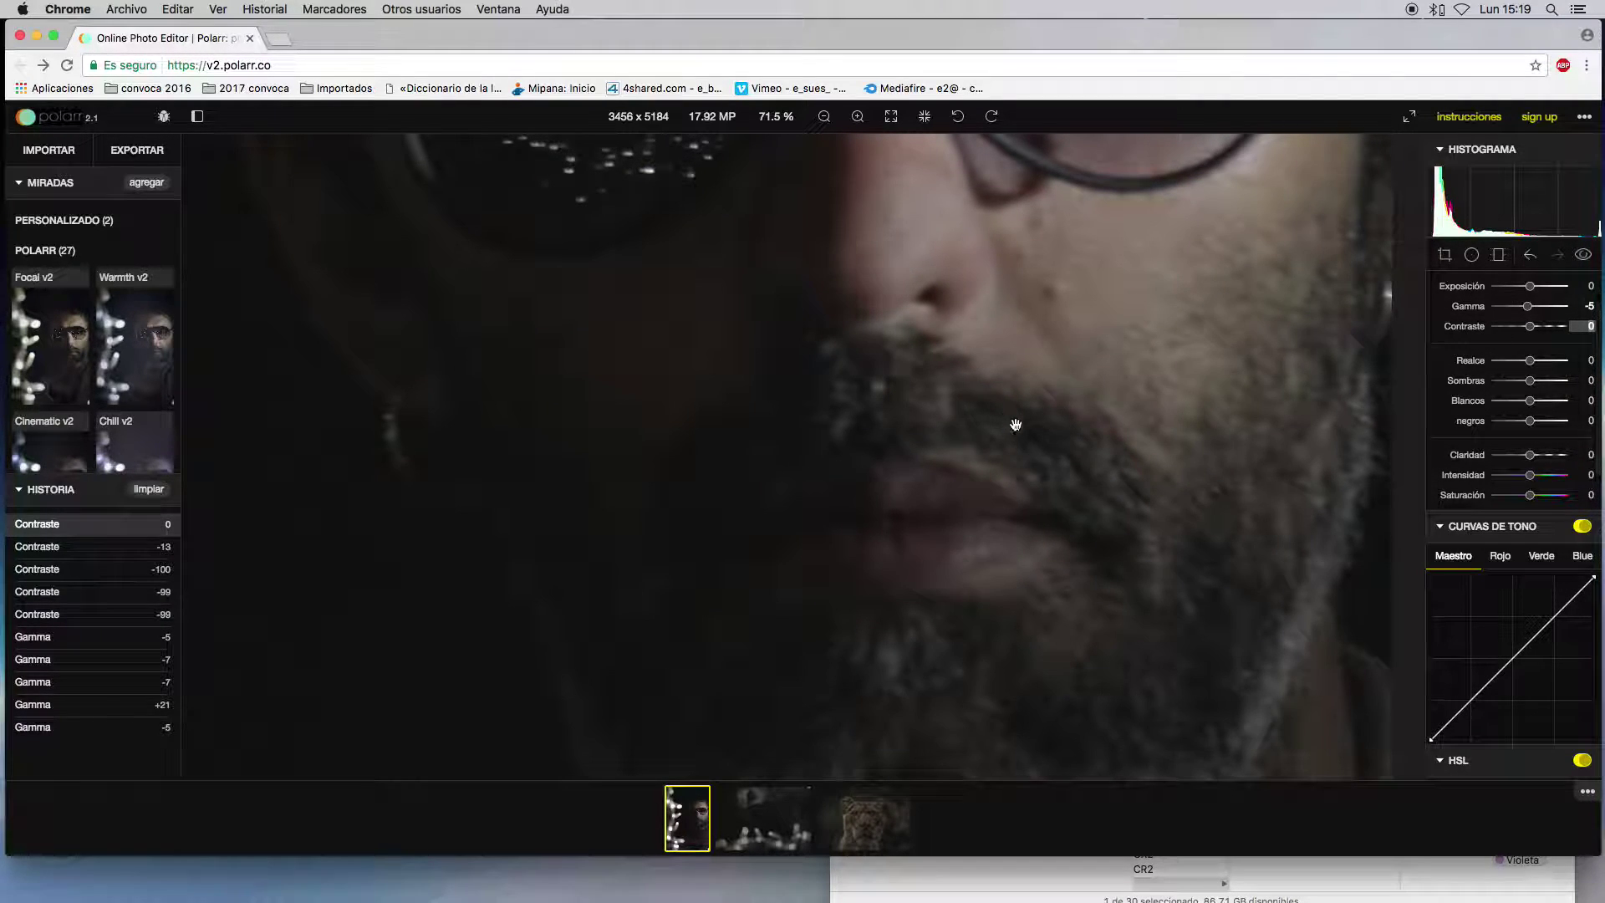
scroll(1025, 428, down, 5)
scroll(753, 438, down, 5)
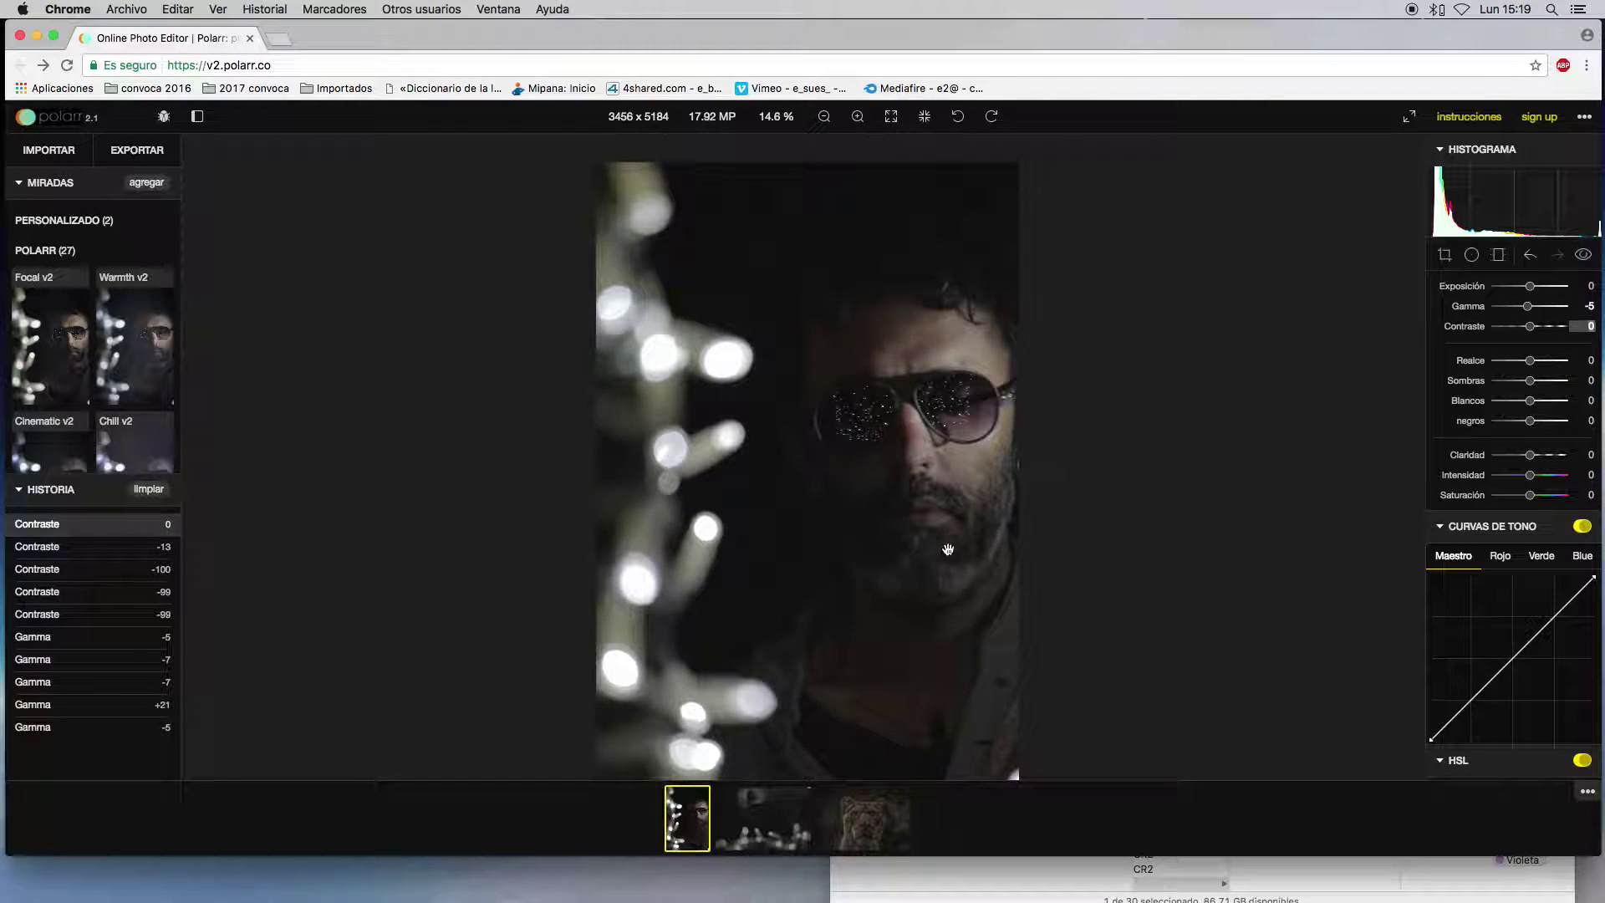
scroll(948, 551, down, 1)
drag(897, 556, 995, 523)
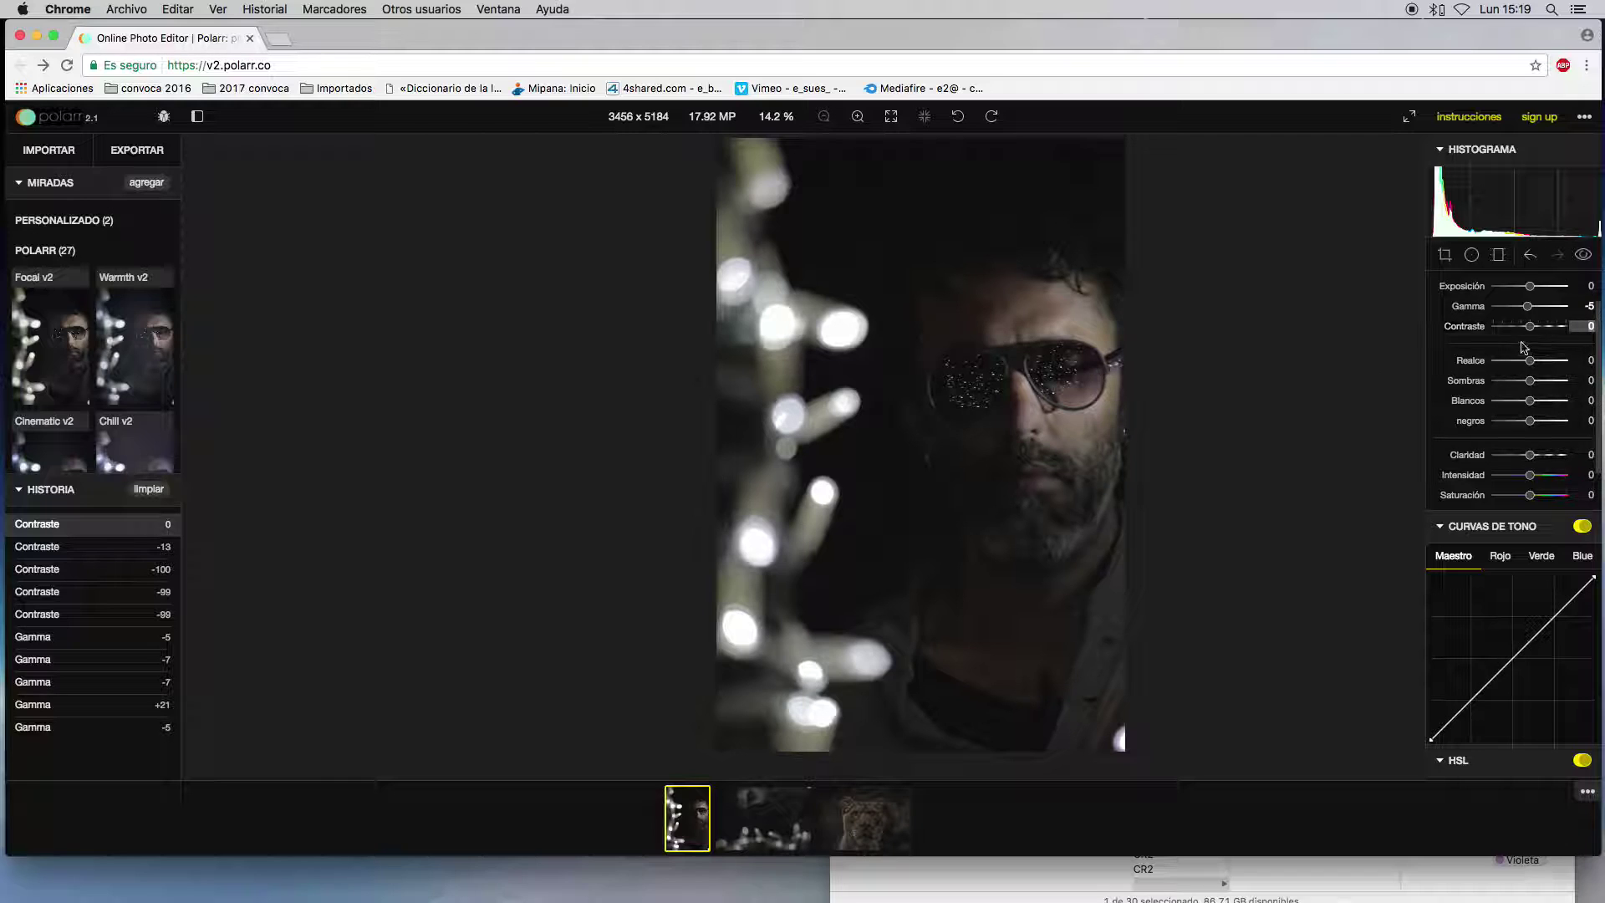
- Reset Gamma to 0, try +2 and -2, and settle on a Gamma of -3
scroll(1592, 306, up, 6)
scroll(1592, 306, down, 10)
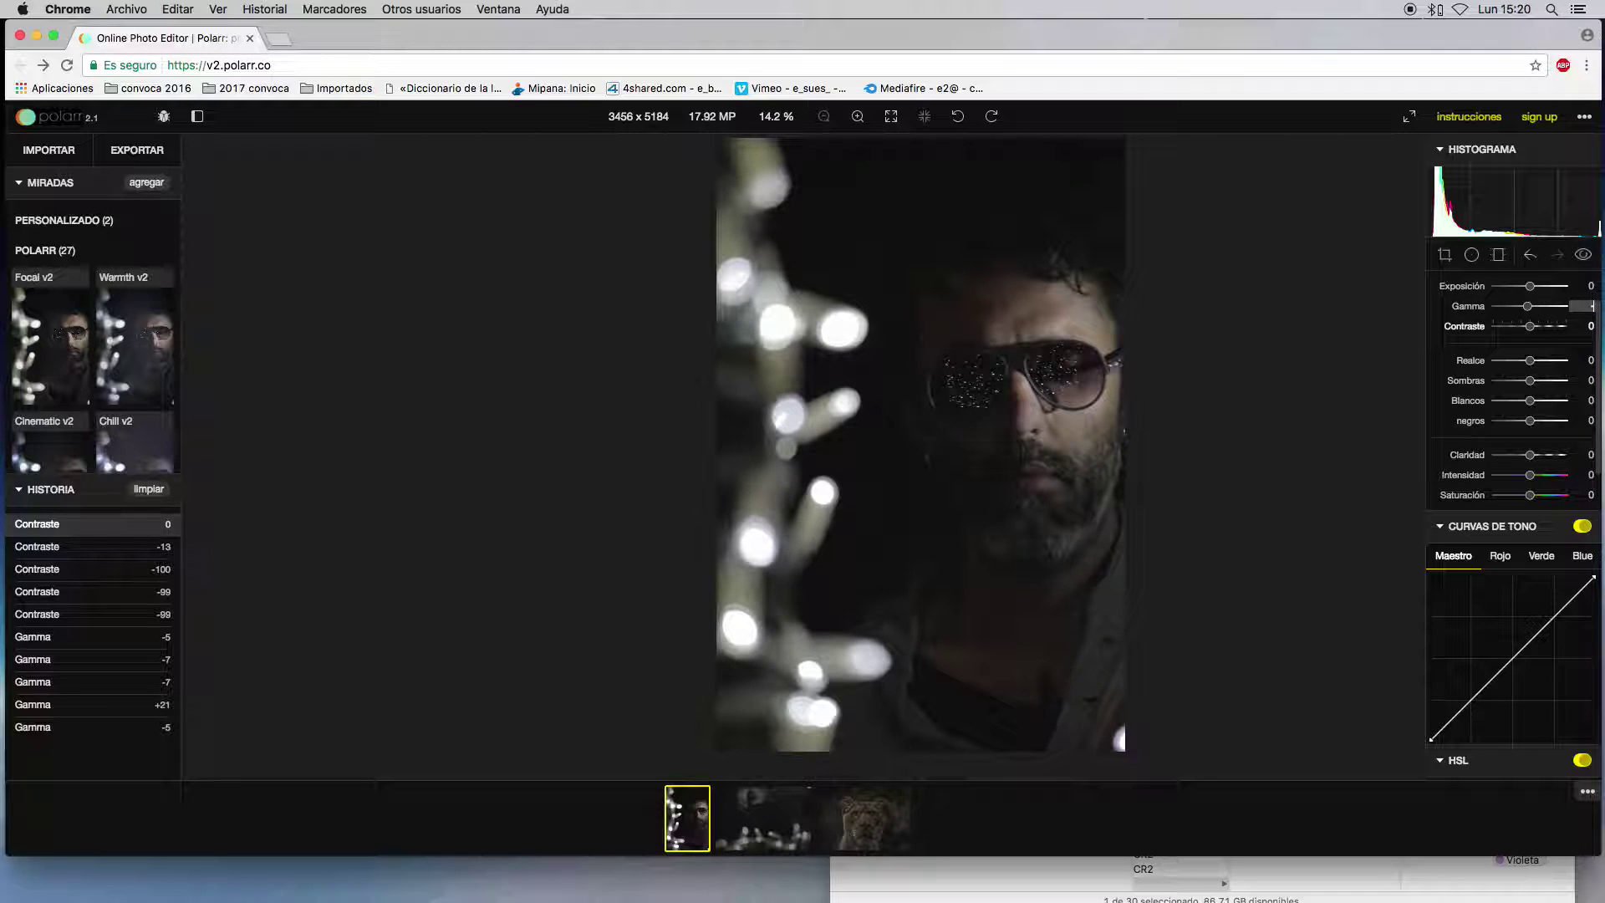
double_click(1528, 306)
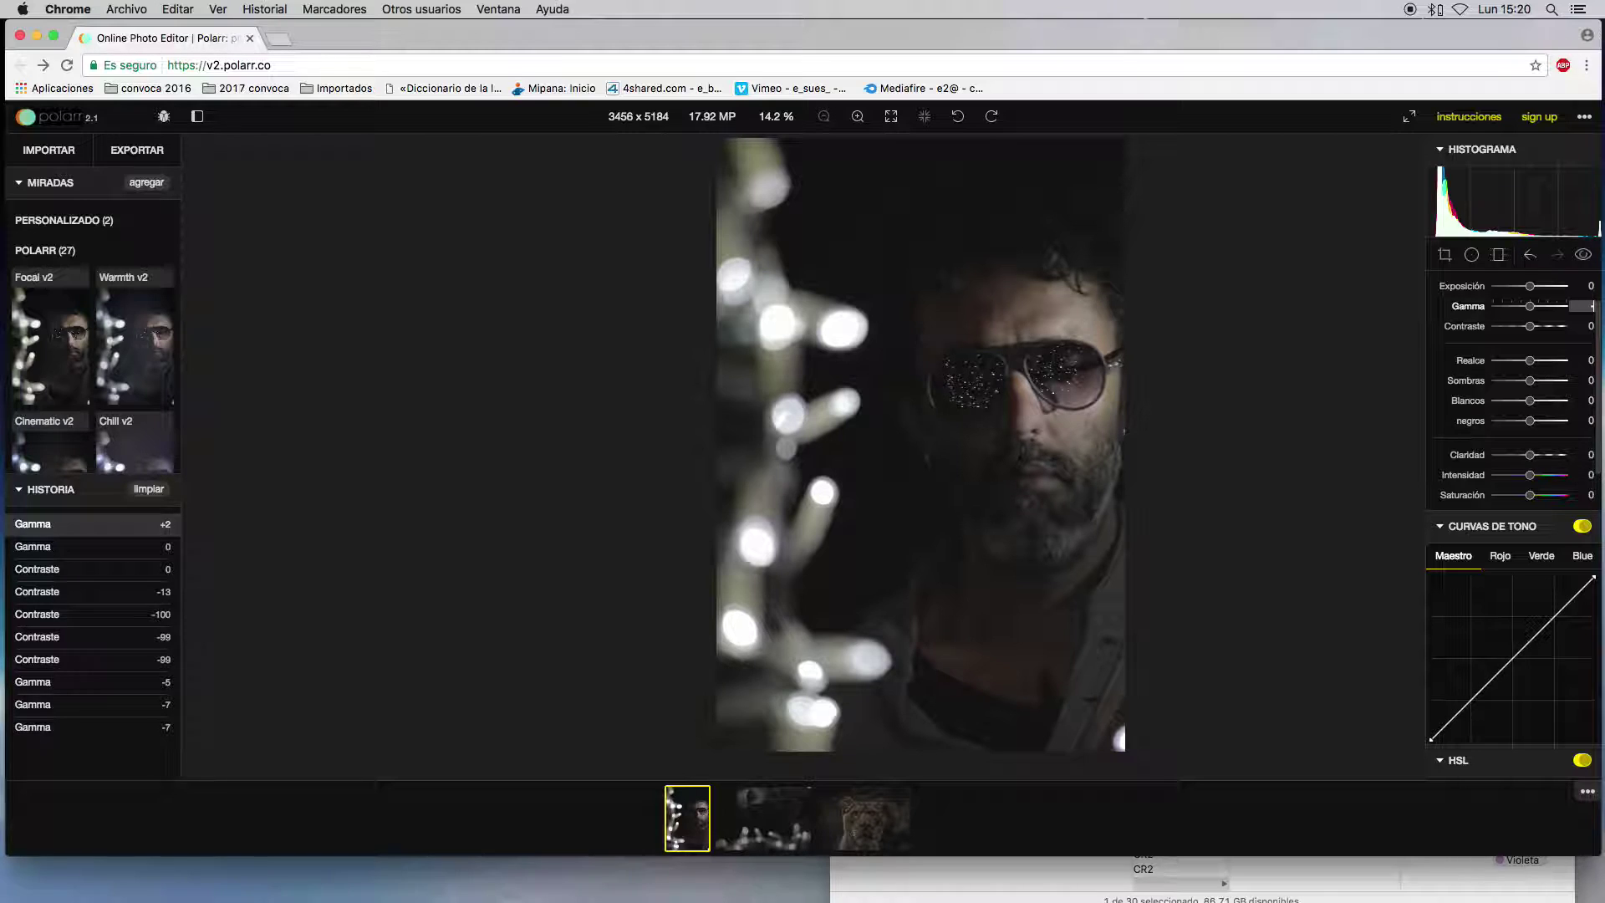
key(Return)
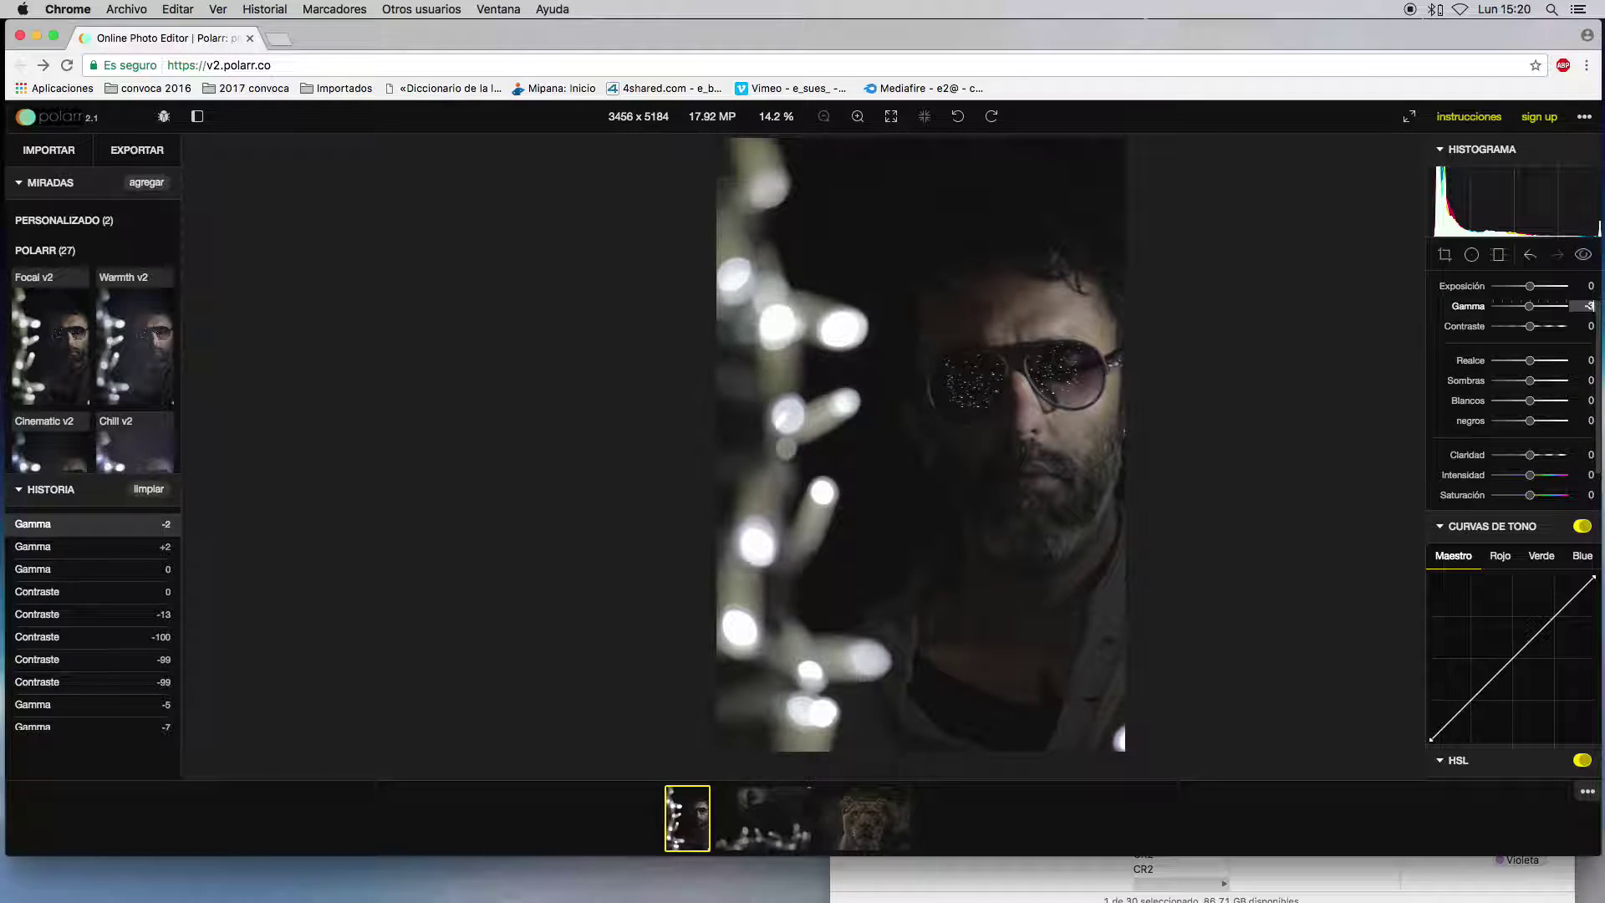
key(Return)
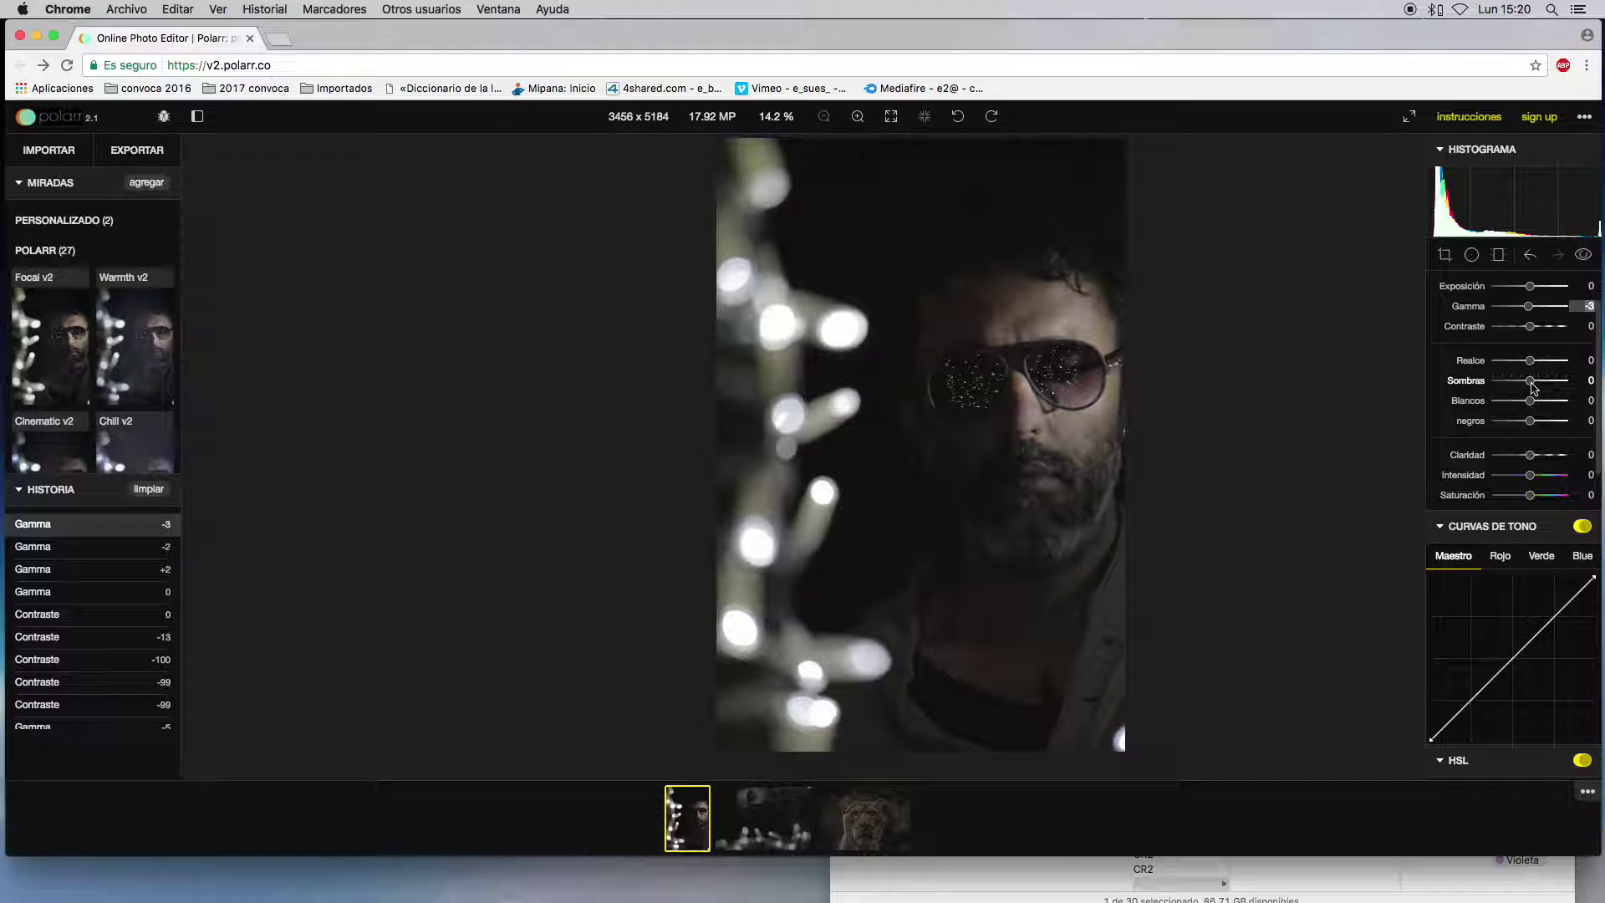
- Preview the portrait without the interface, try a Claridad value of -11 and reset Claridad to 0
drag(991, 443, 960, 438)
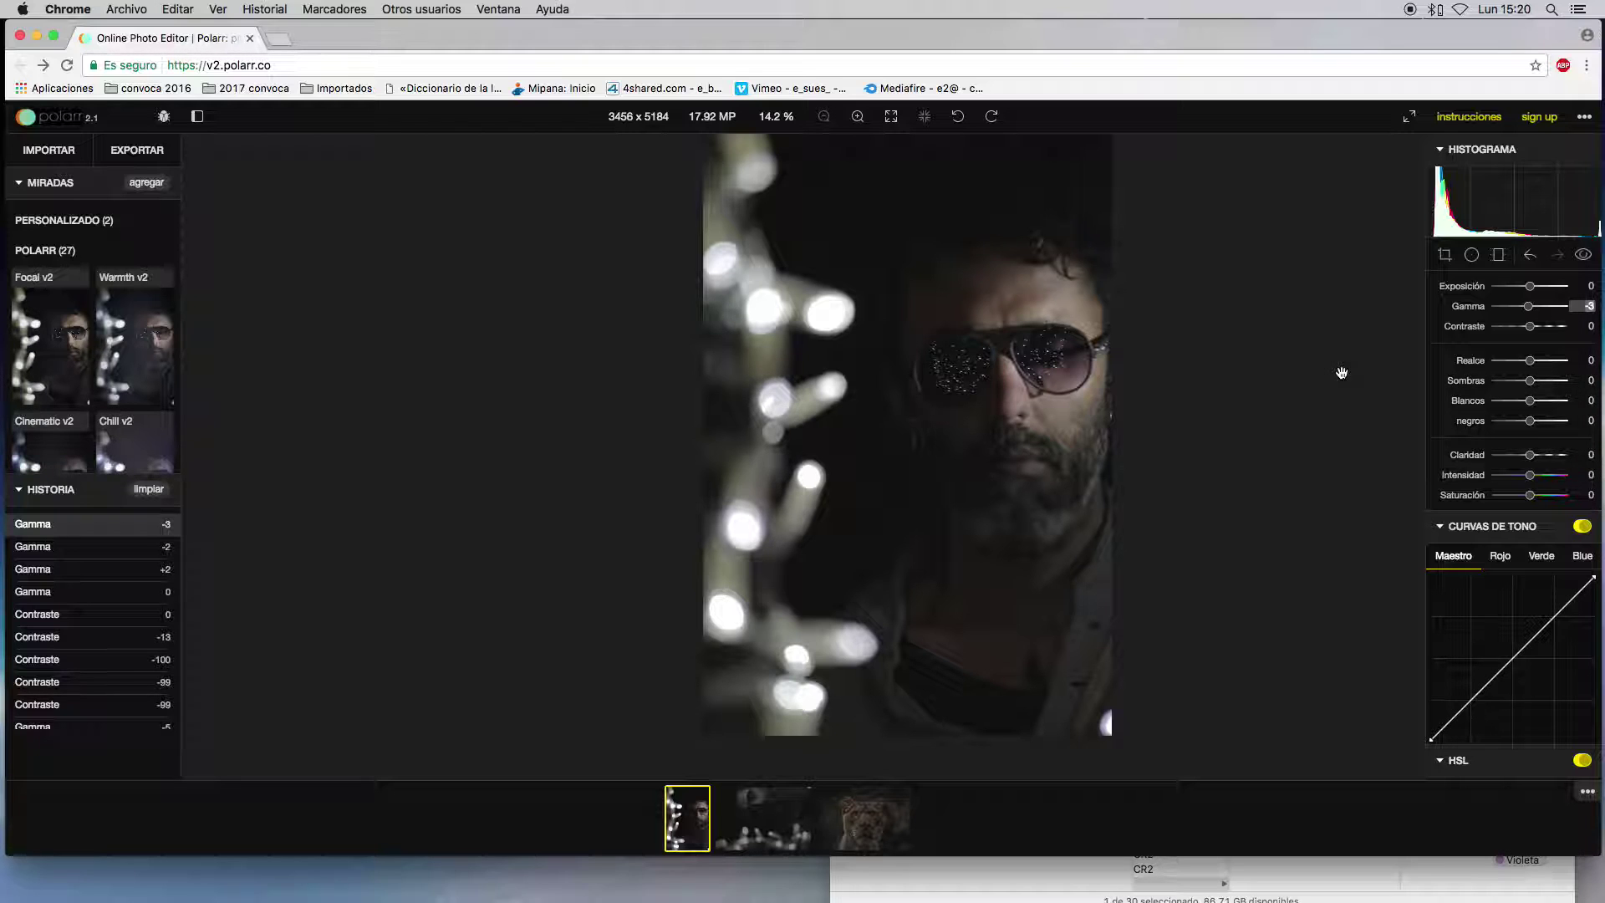
scroll(1087, 418, up, 2)
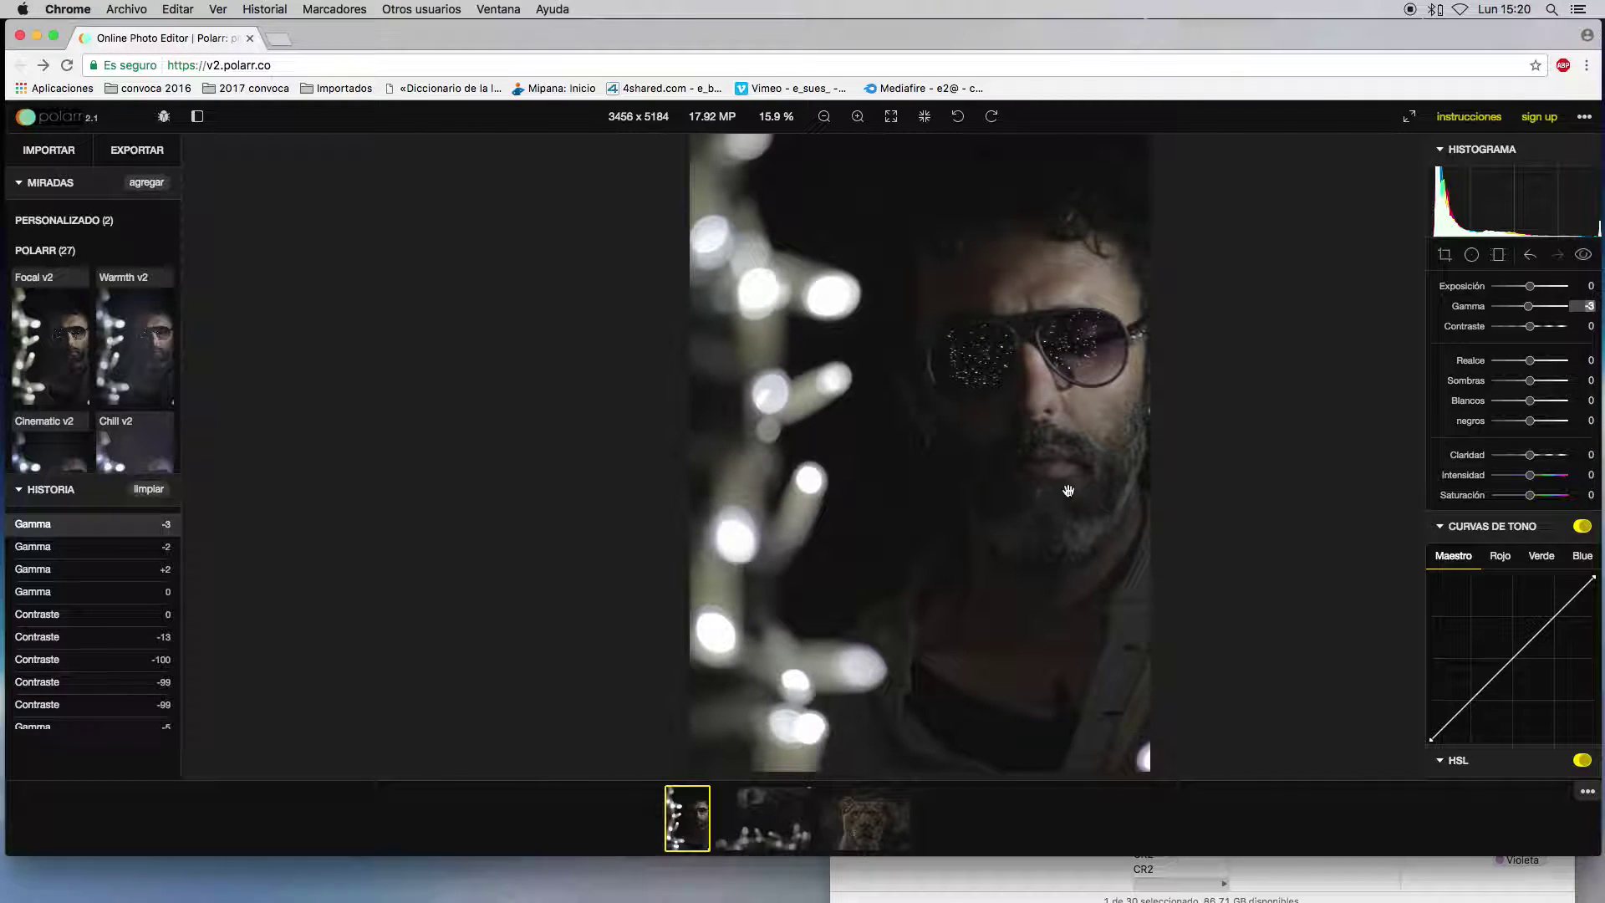
key(Tab)
key(Tab)
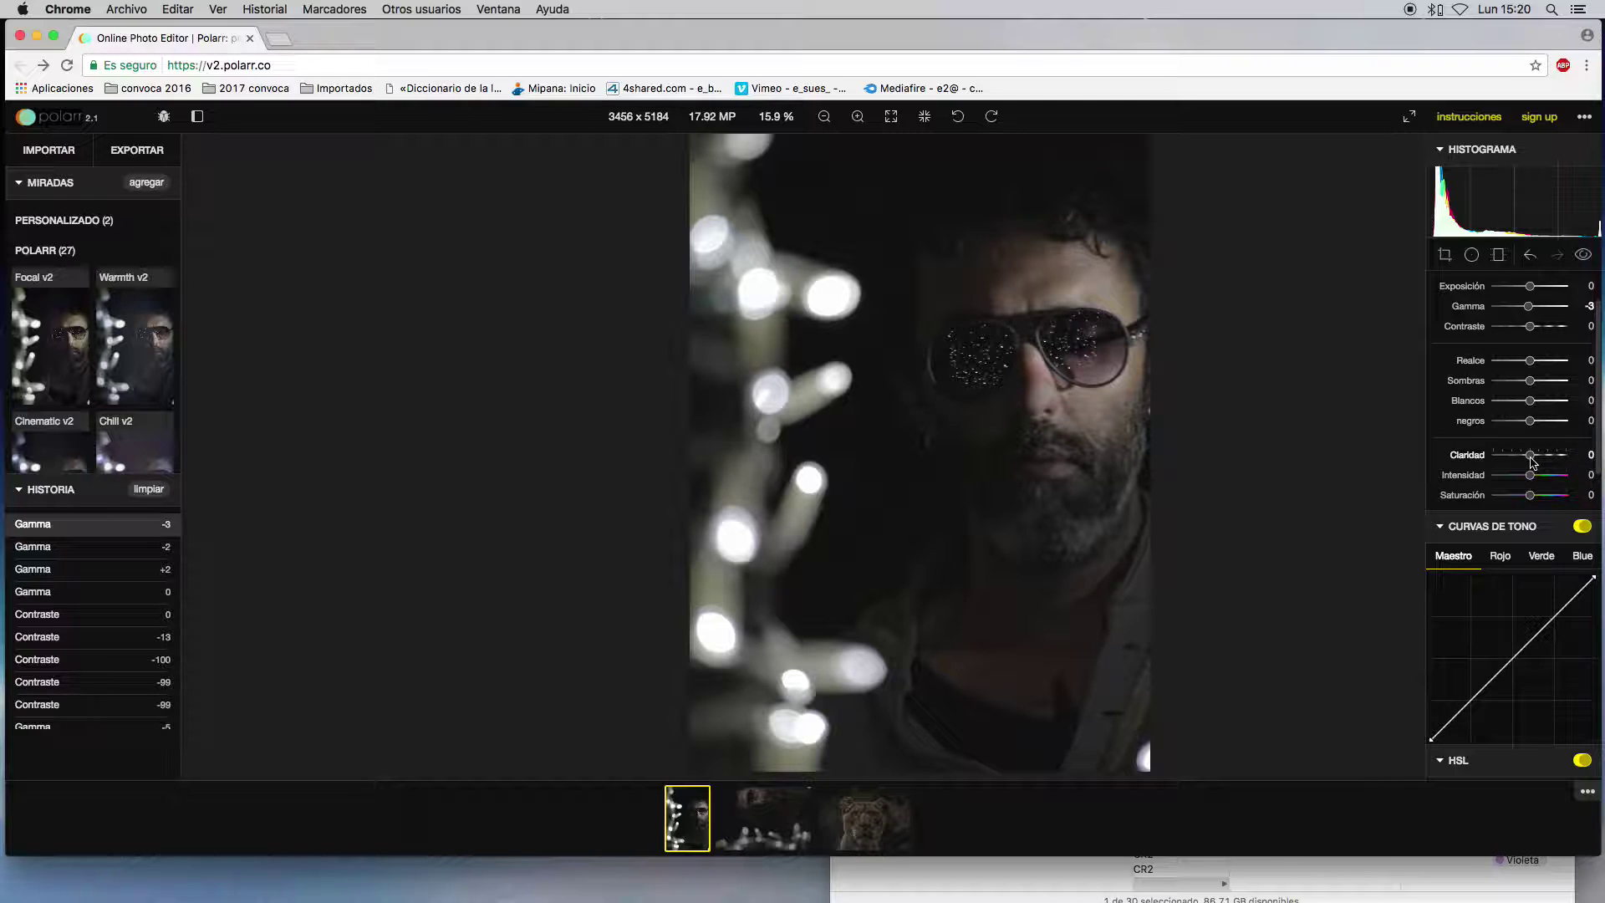
mouse_move(1532, 461)
mouse_down()
mouse_move(1467, 466)
mouse_move(1589, 454)
mouse_move(1526, 455)
mouse_up()
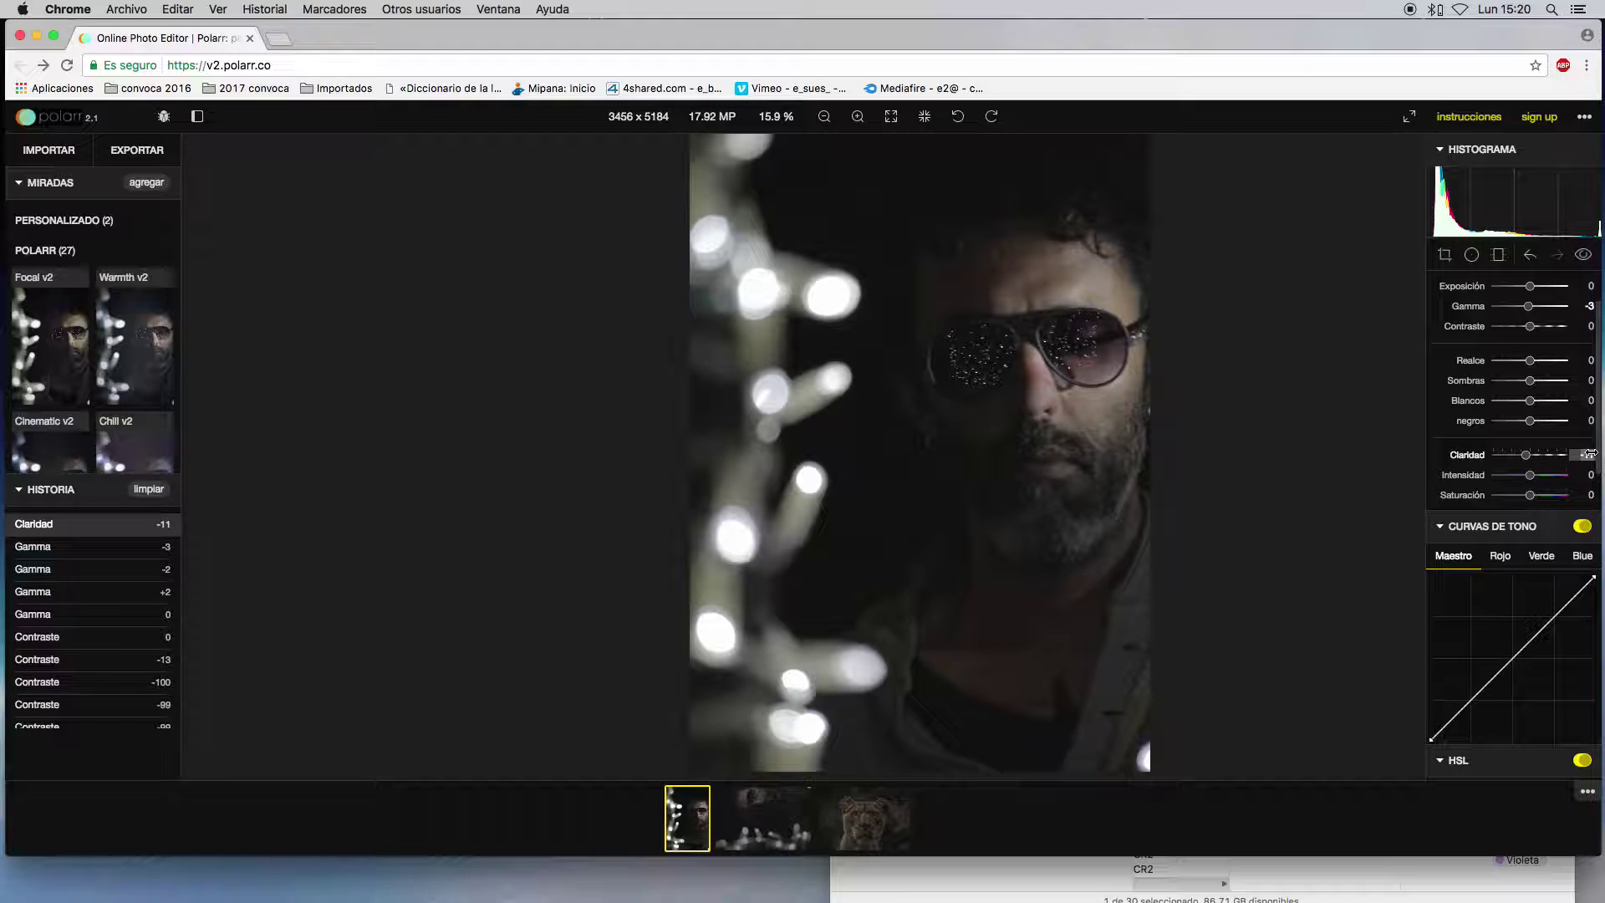
key(Return)
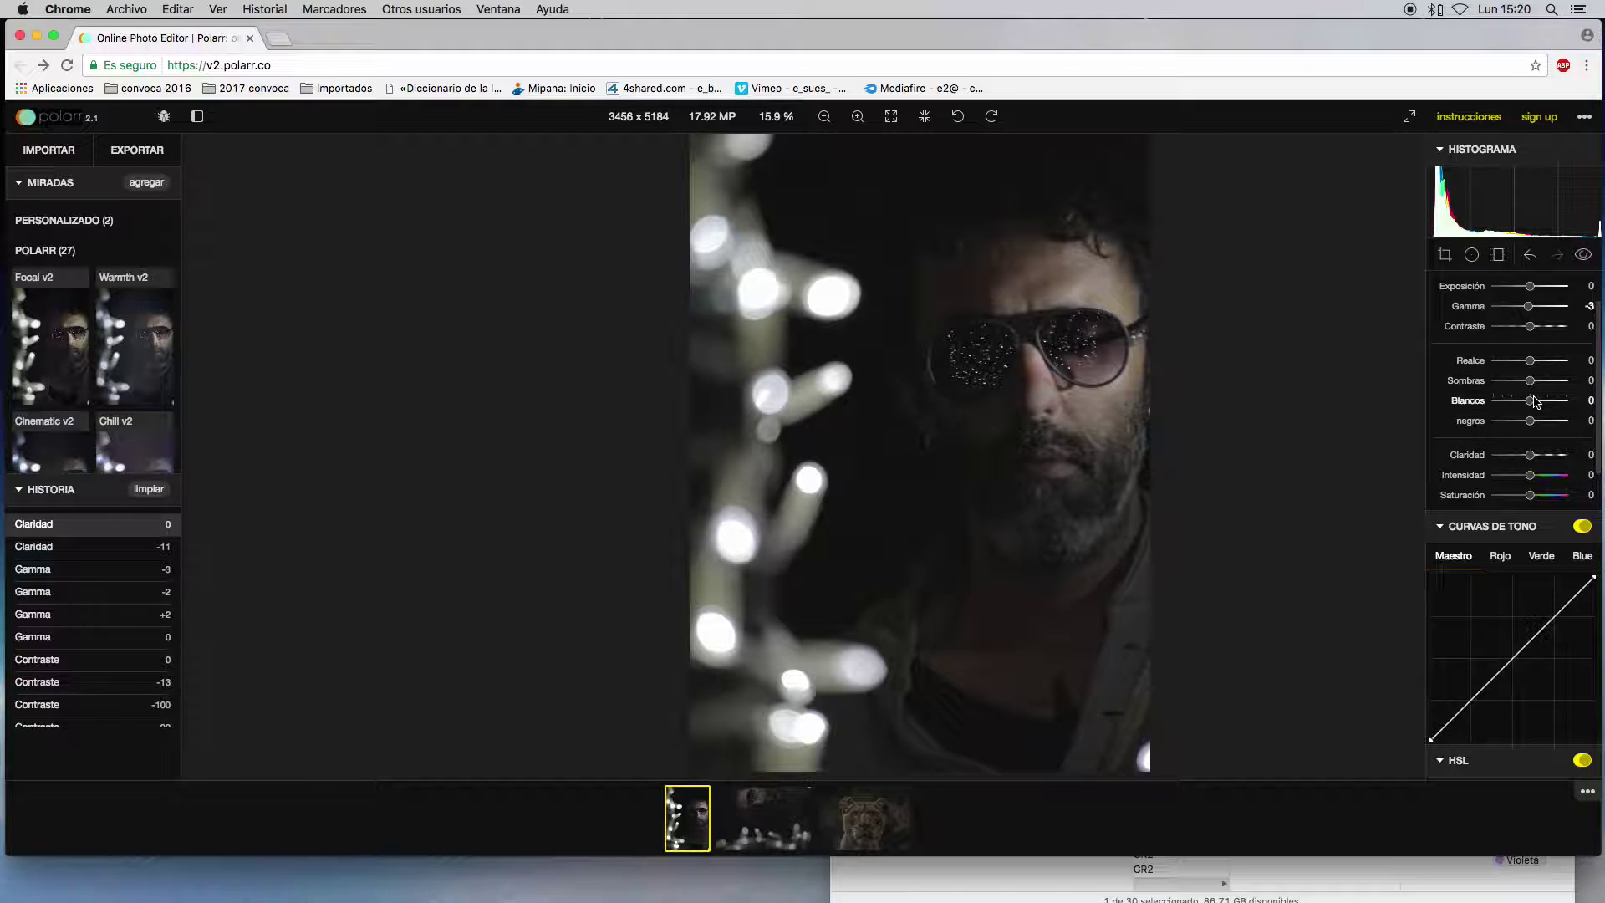
- Try Blancos at -21, set it to +34 and preview the photo without the interface
mouse_move(1535, 401)
mouse_down()
mouse_move(1579, 399)
mouse_move(1484, 405)
mouse_move(1523, 400)
mouse_up()
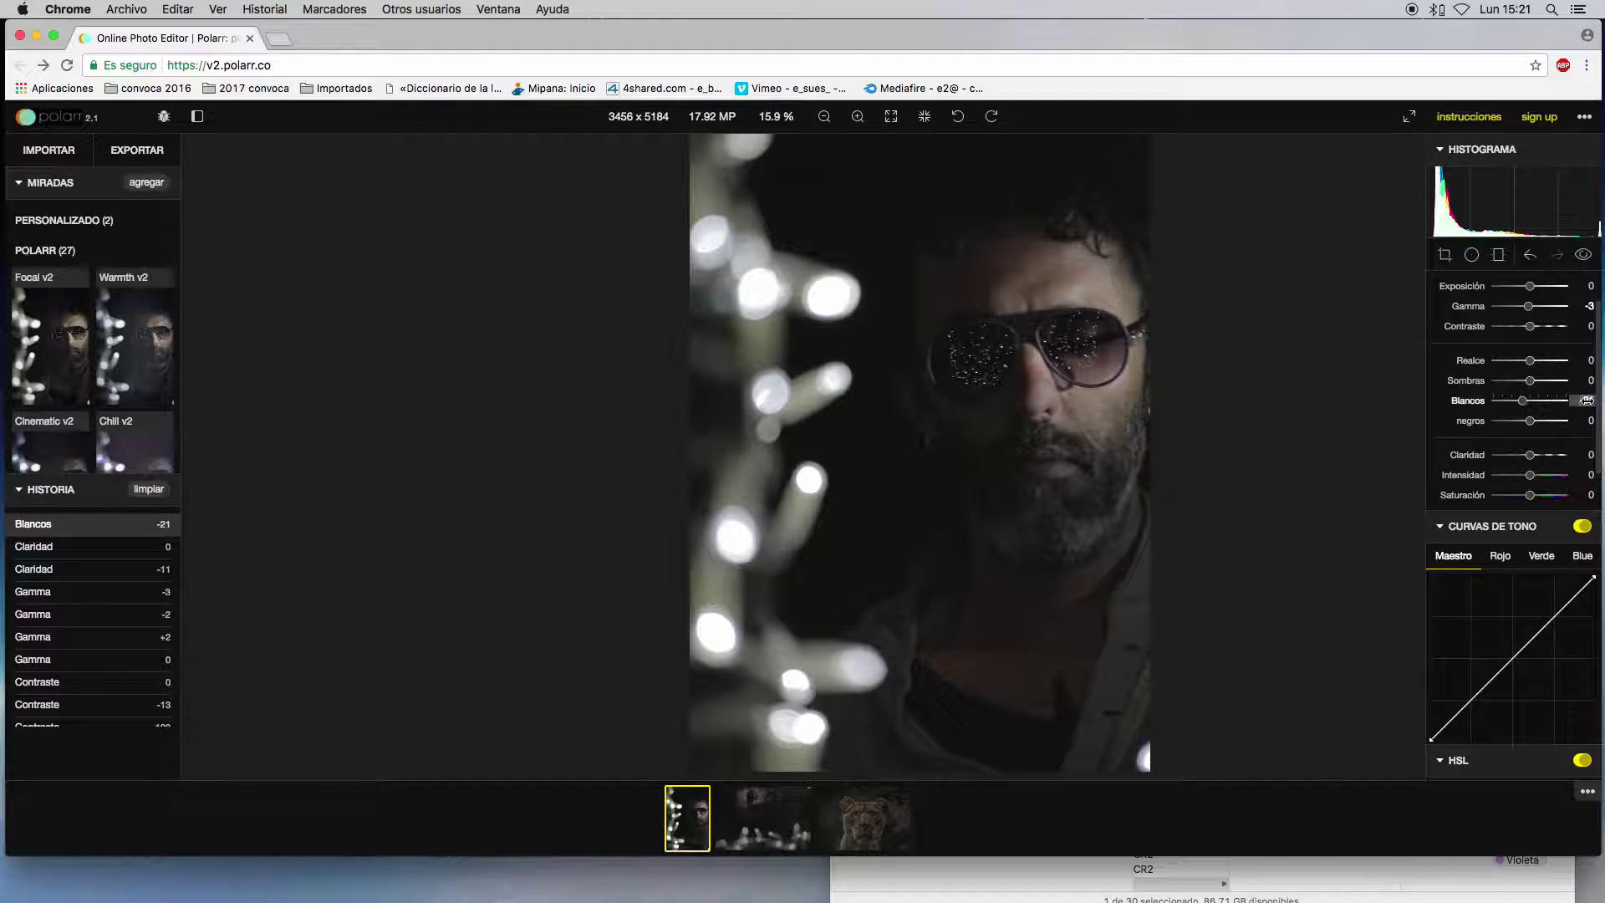
mouse_move(1524, 406)
mouse_down()
mouse_move(1557, 403)
mouse_move(1542, 403)
mouse_up()
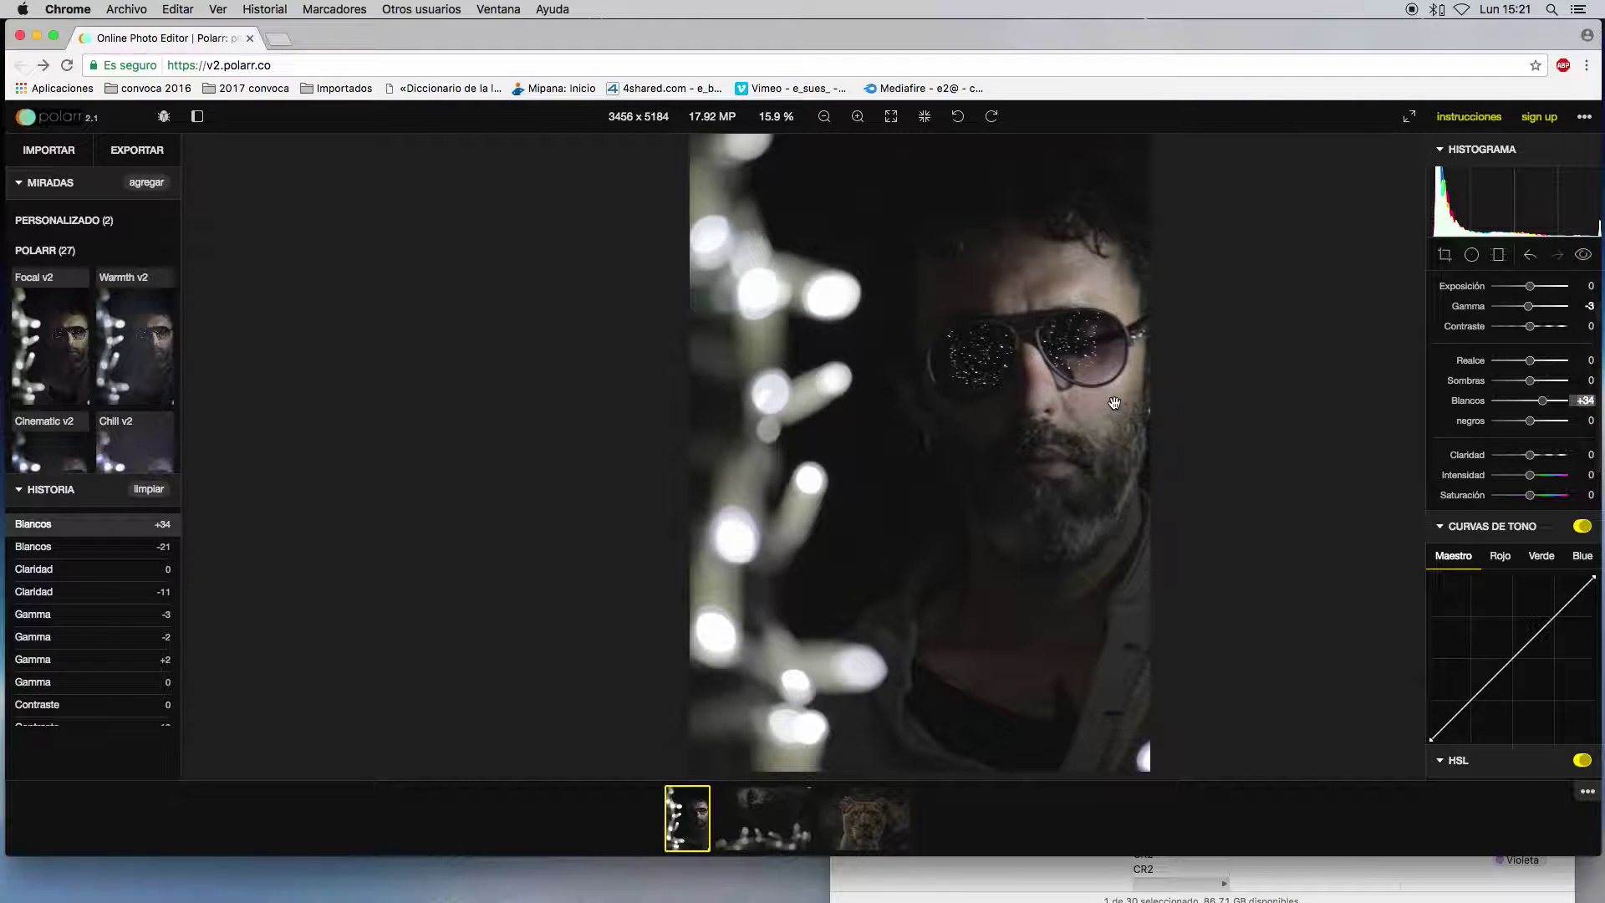
key(Tab)
key(Tab)
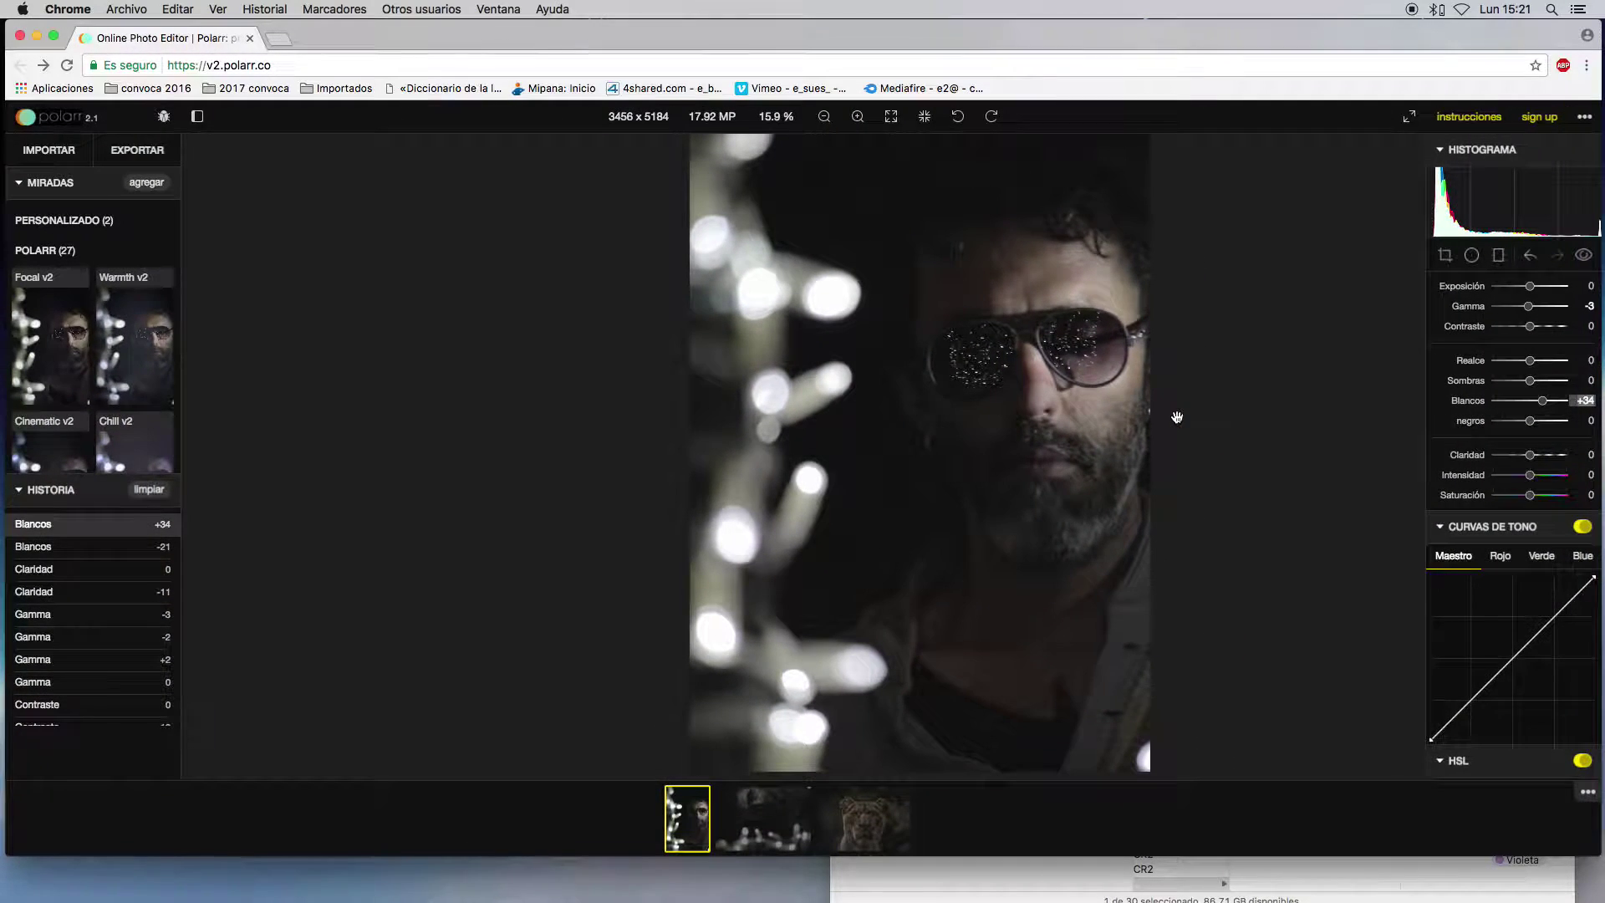
- Examine the effect of the Blancos adjustment up close on the face, sunglasses and blurred background lights
drag(1075, 419, 1026, 507)
scroll(816, 537, down, 5)
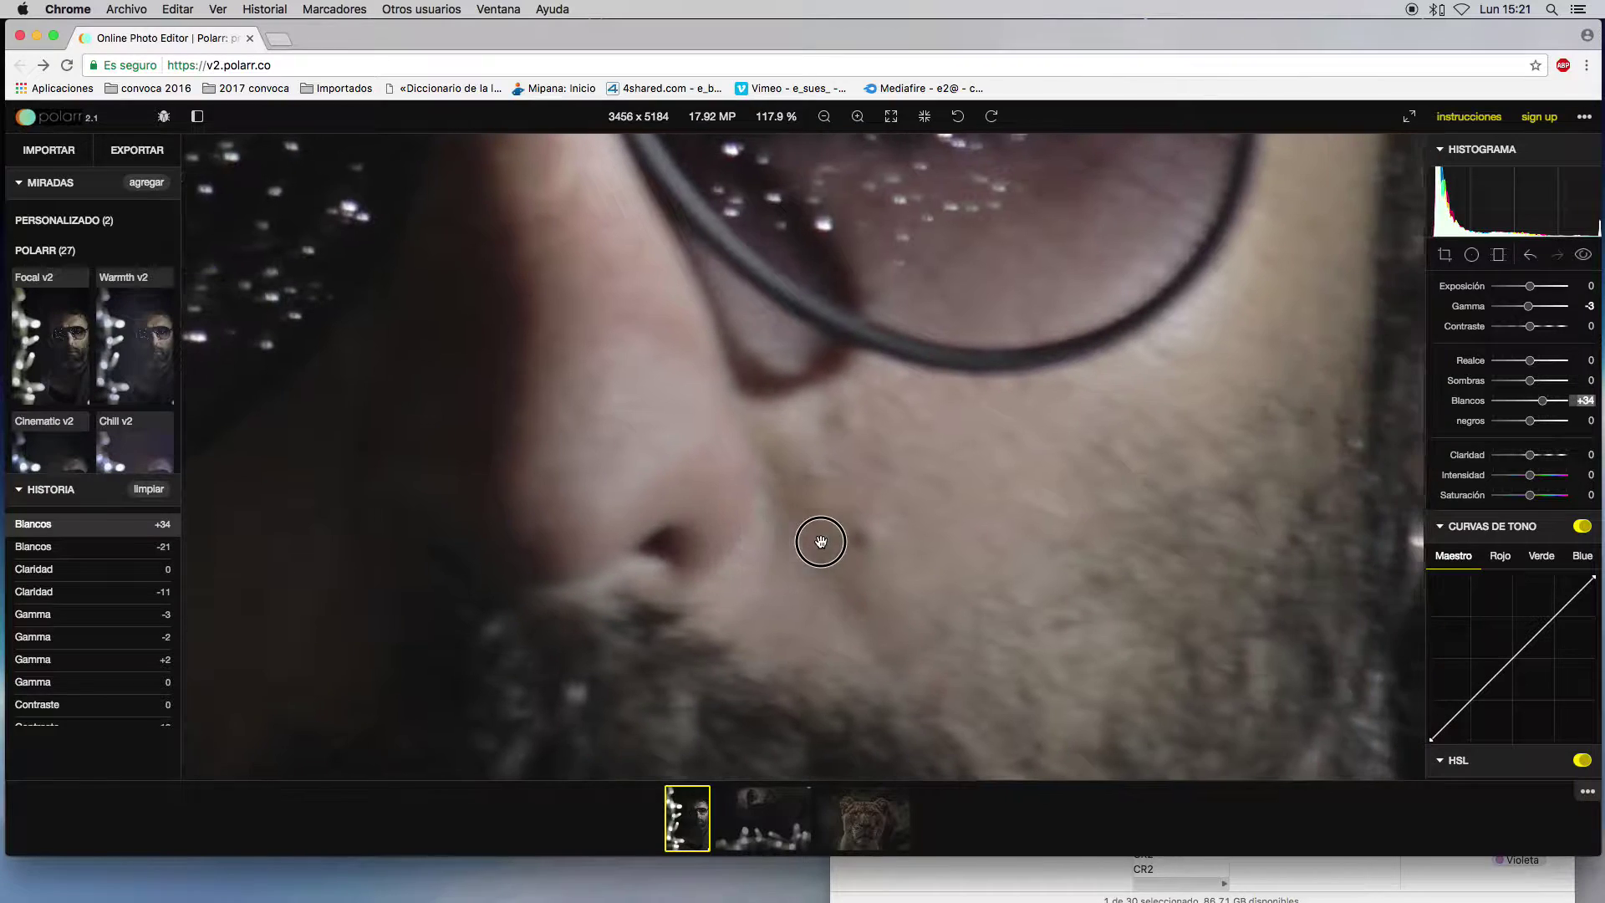
scroll(1022, 554, down, 1)
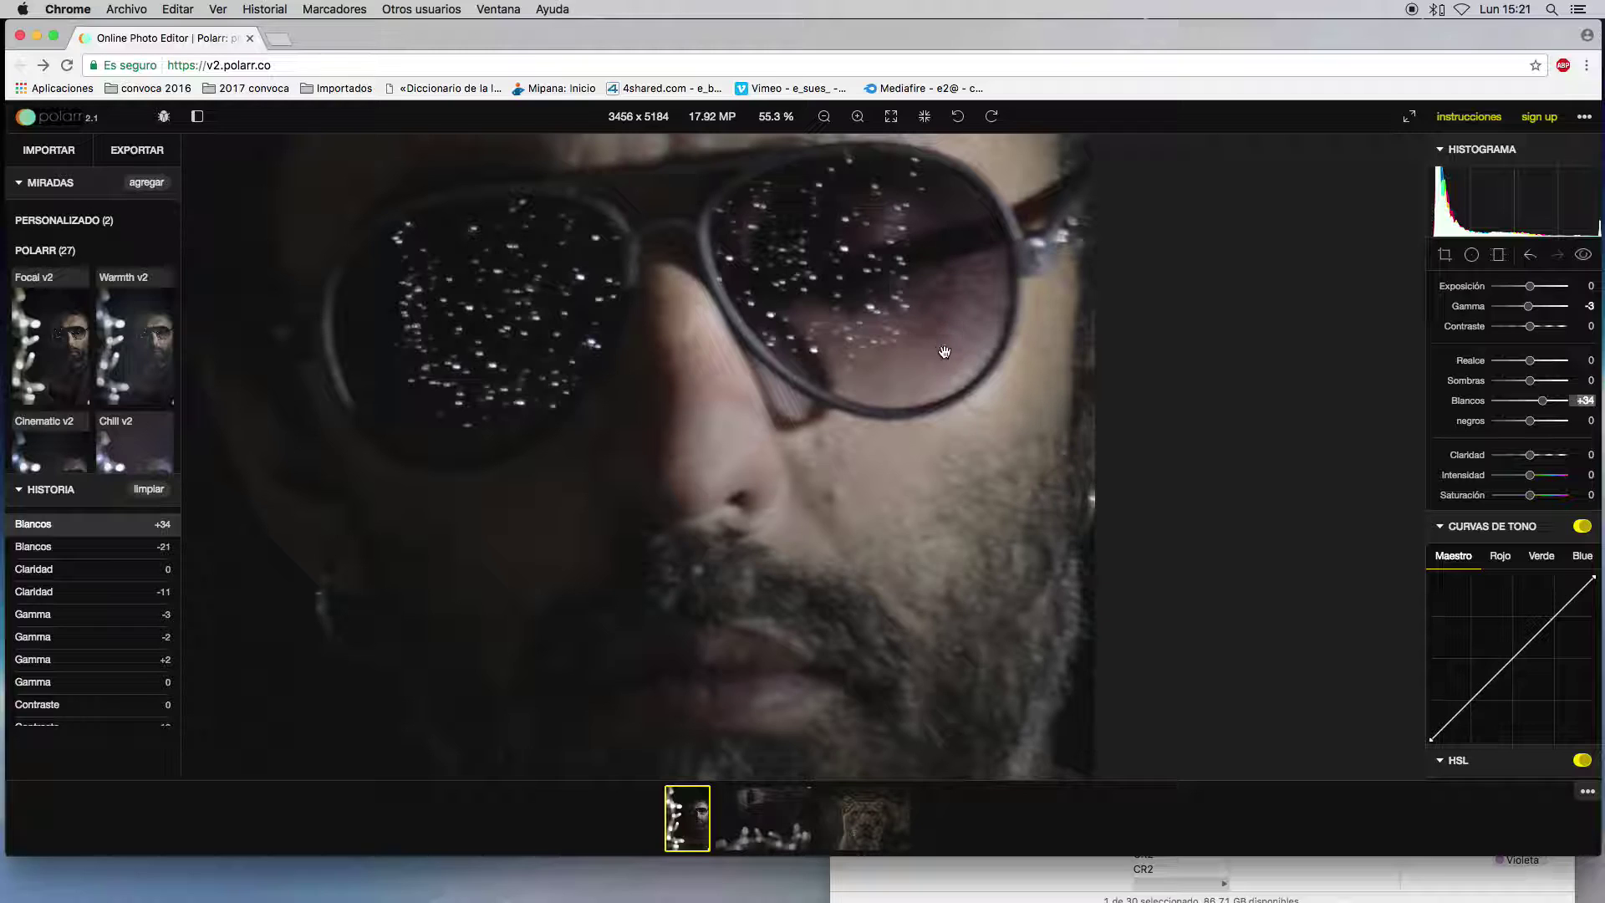
scroll(942, 348, down, 5)
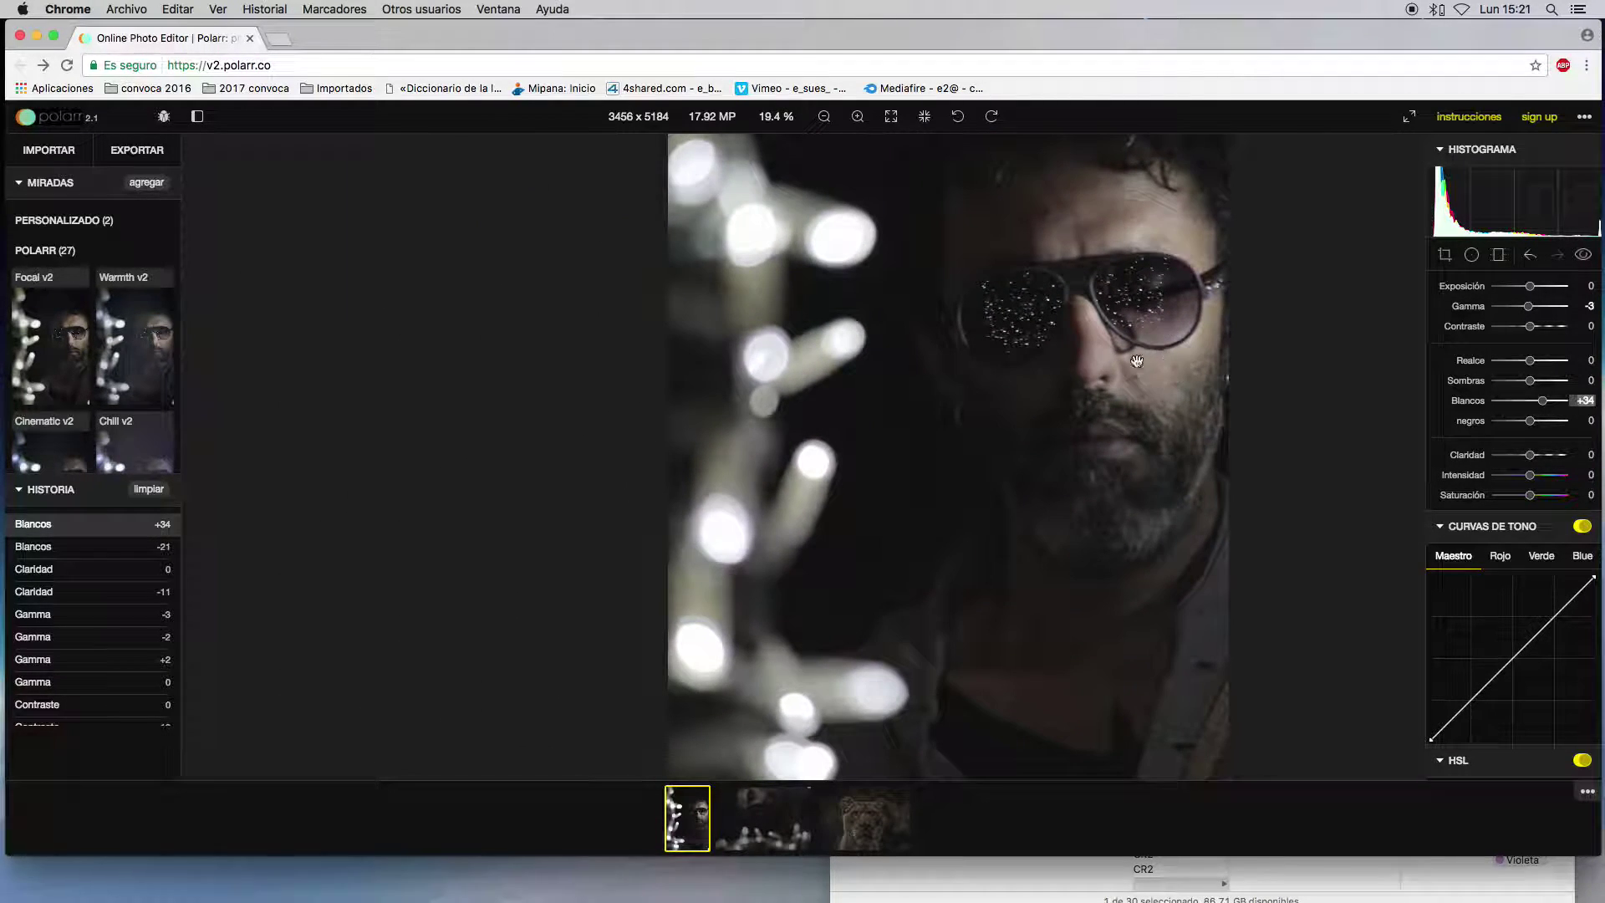
scroll(1156, 358, up, 3)
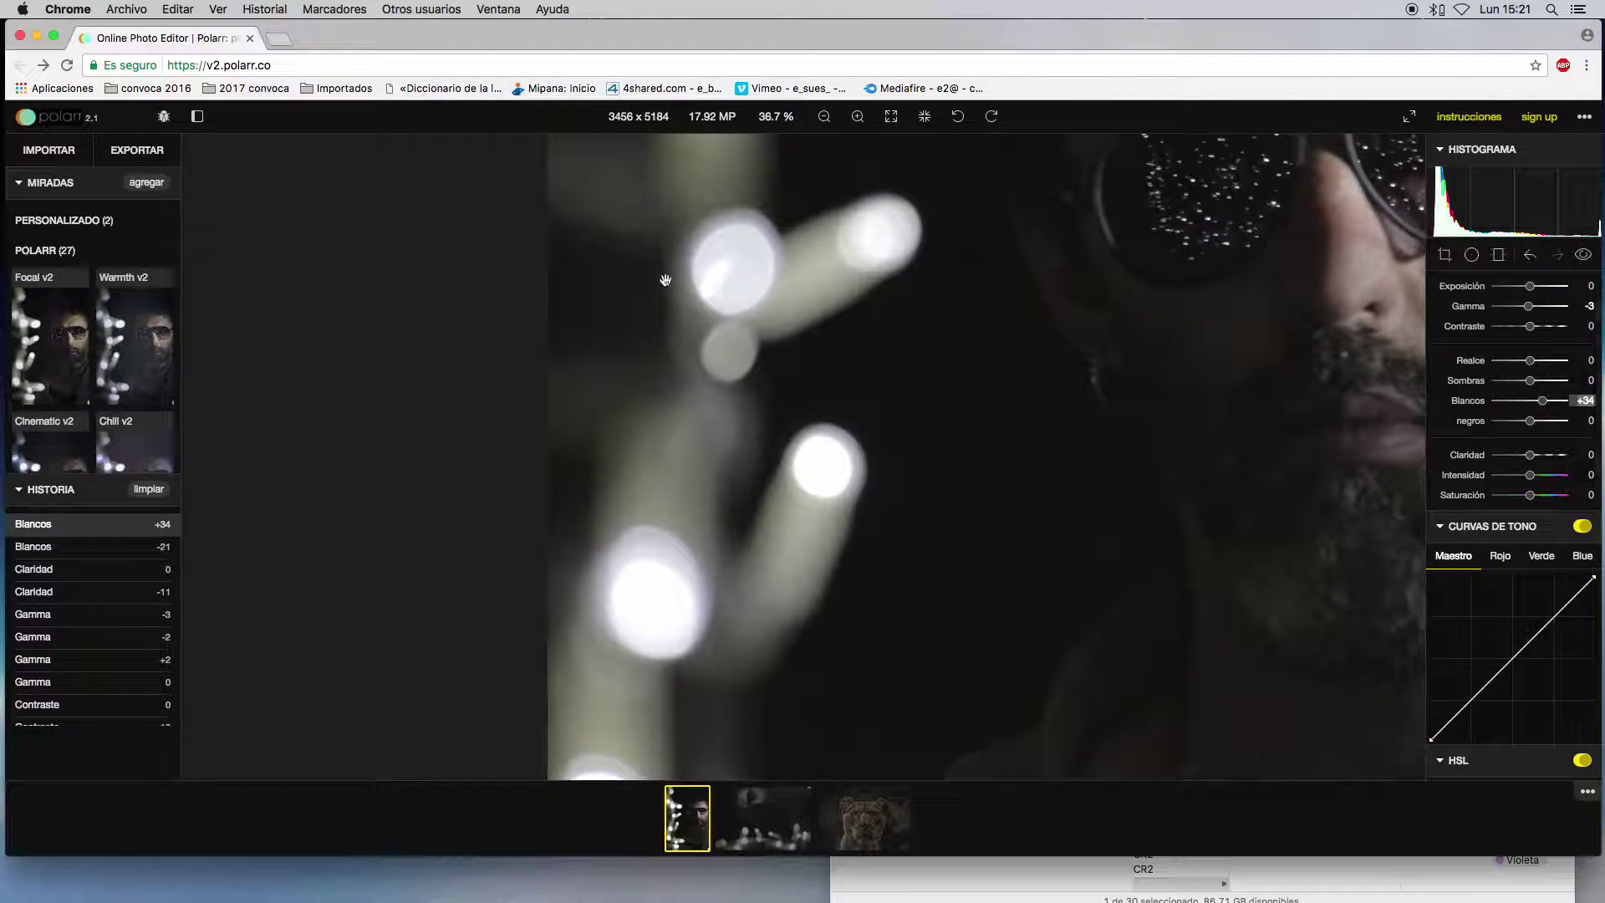
scroll(724, 293, up, 2)
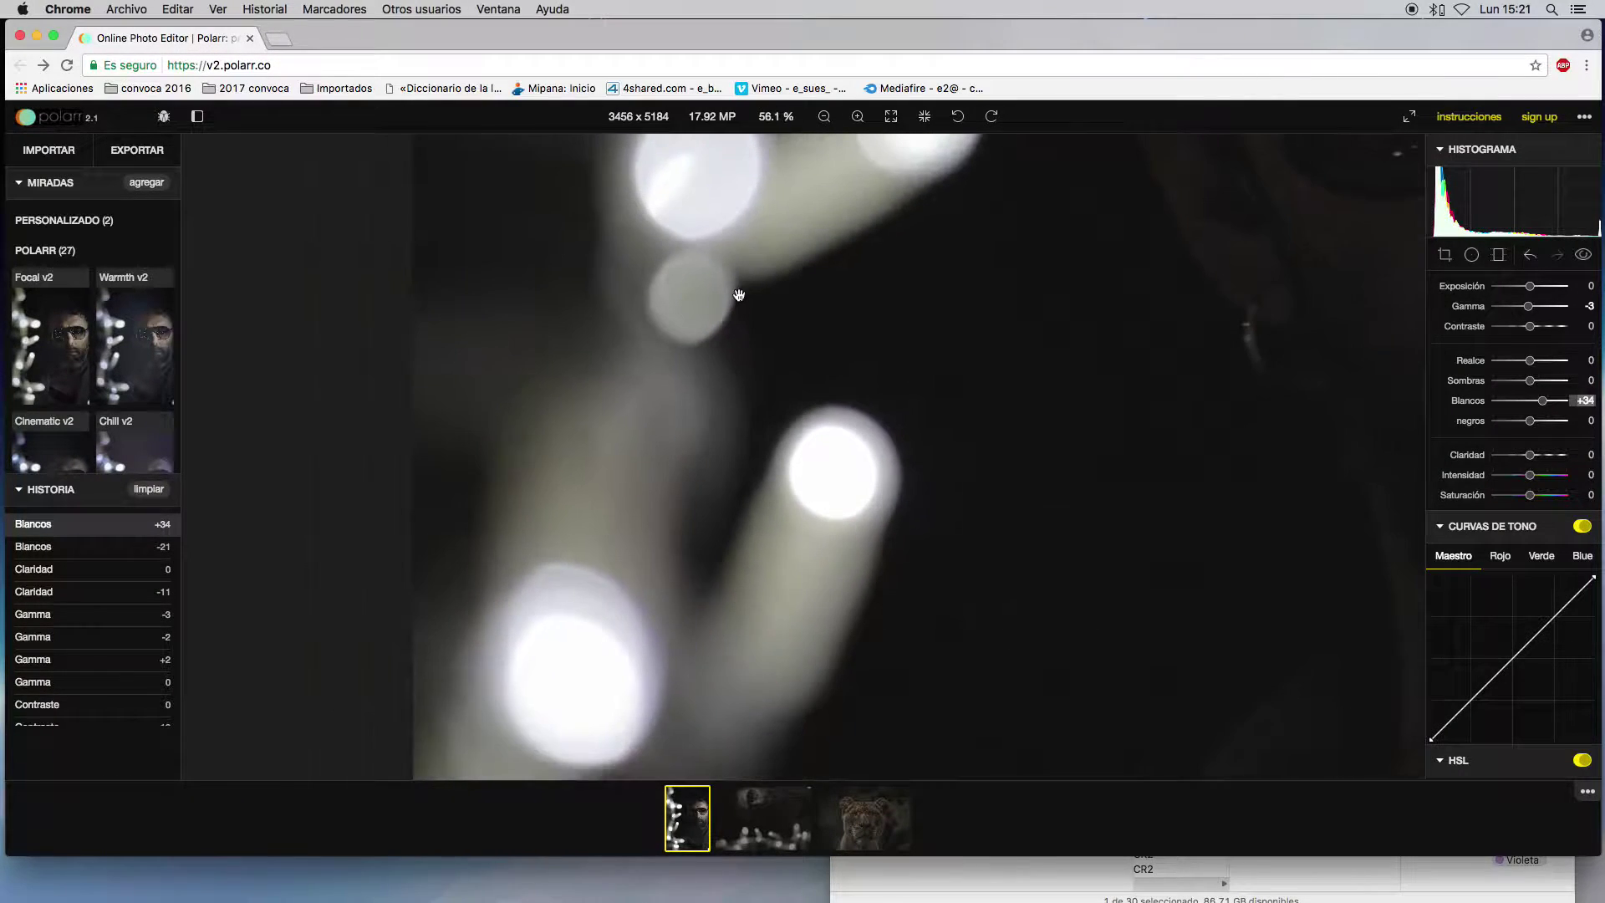
- Try Blancos at +7 and -9 on the blurred lights, reset it to 0 and recentre the portrait
drag(739, 295, 870, 434)
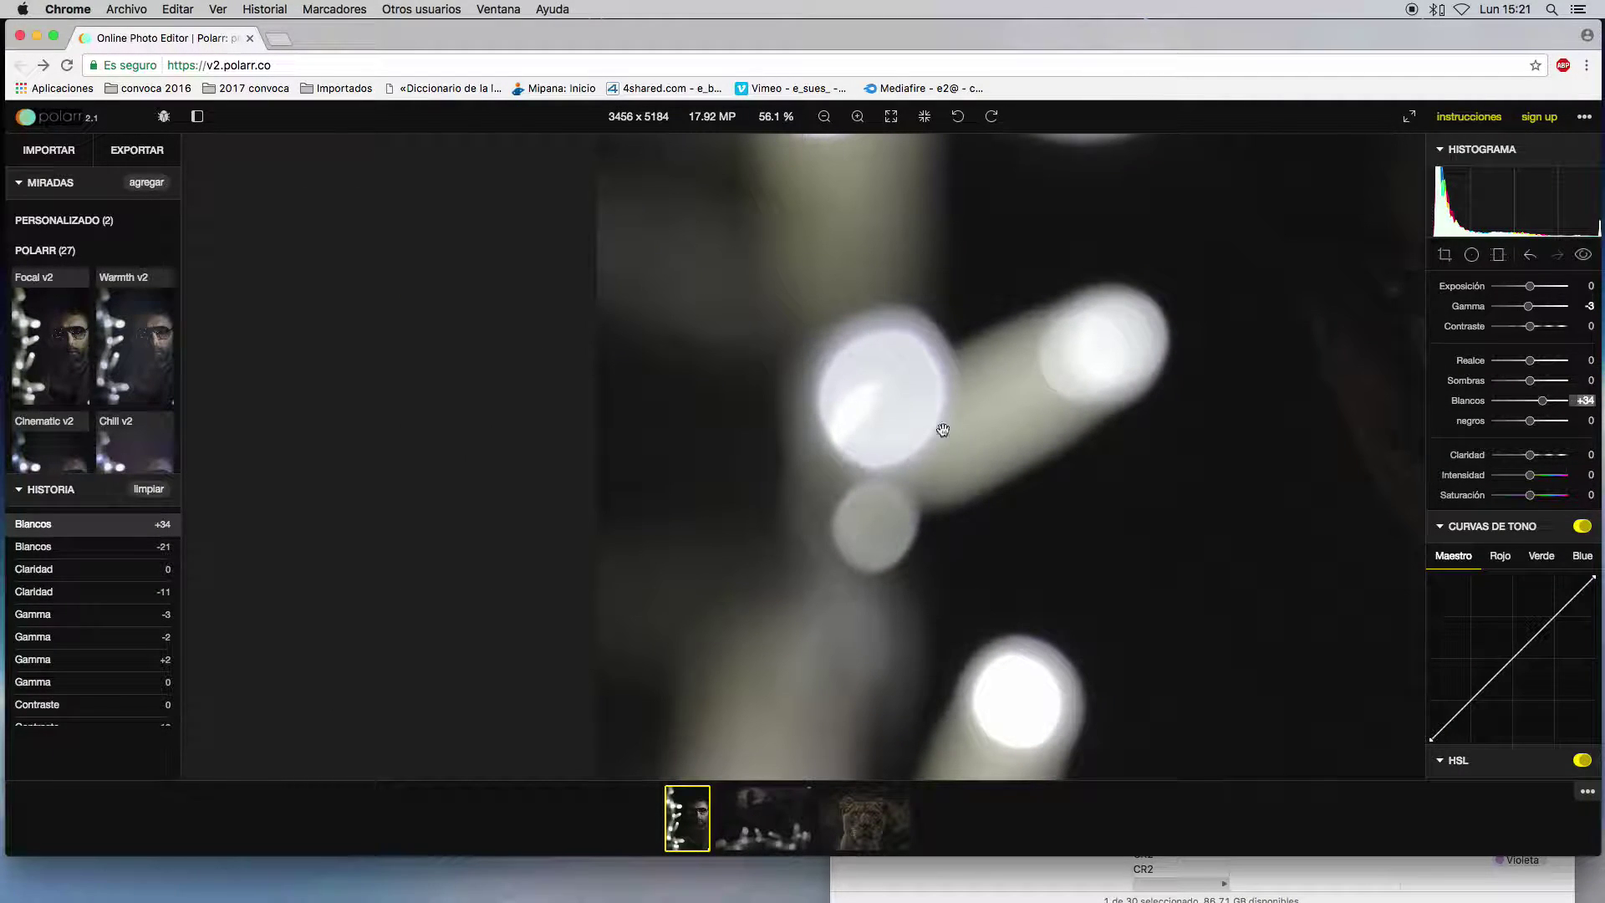
mouse_move(1542, 401)
mouse_down()
mouse_move(1506, 404)
mouse_move(1548, 403)
mouse_move(1533, 402)
mouse_up()
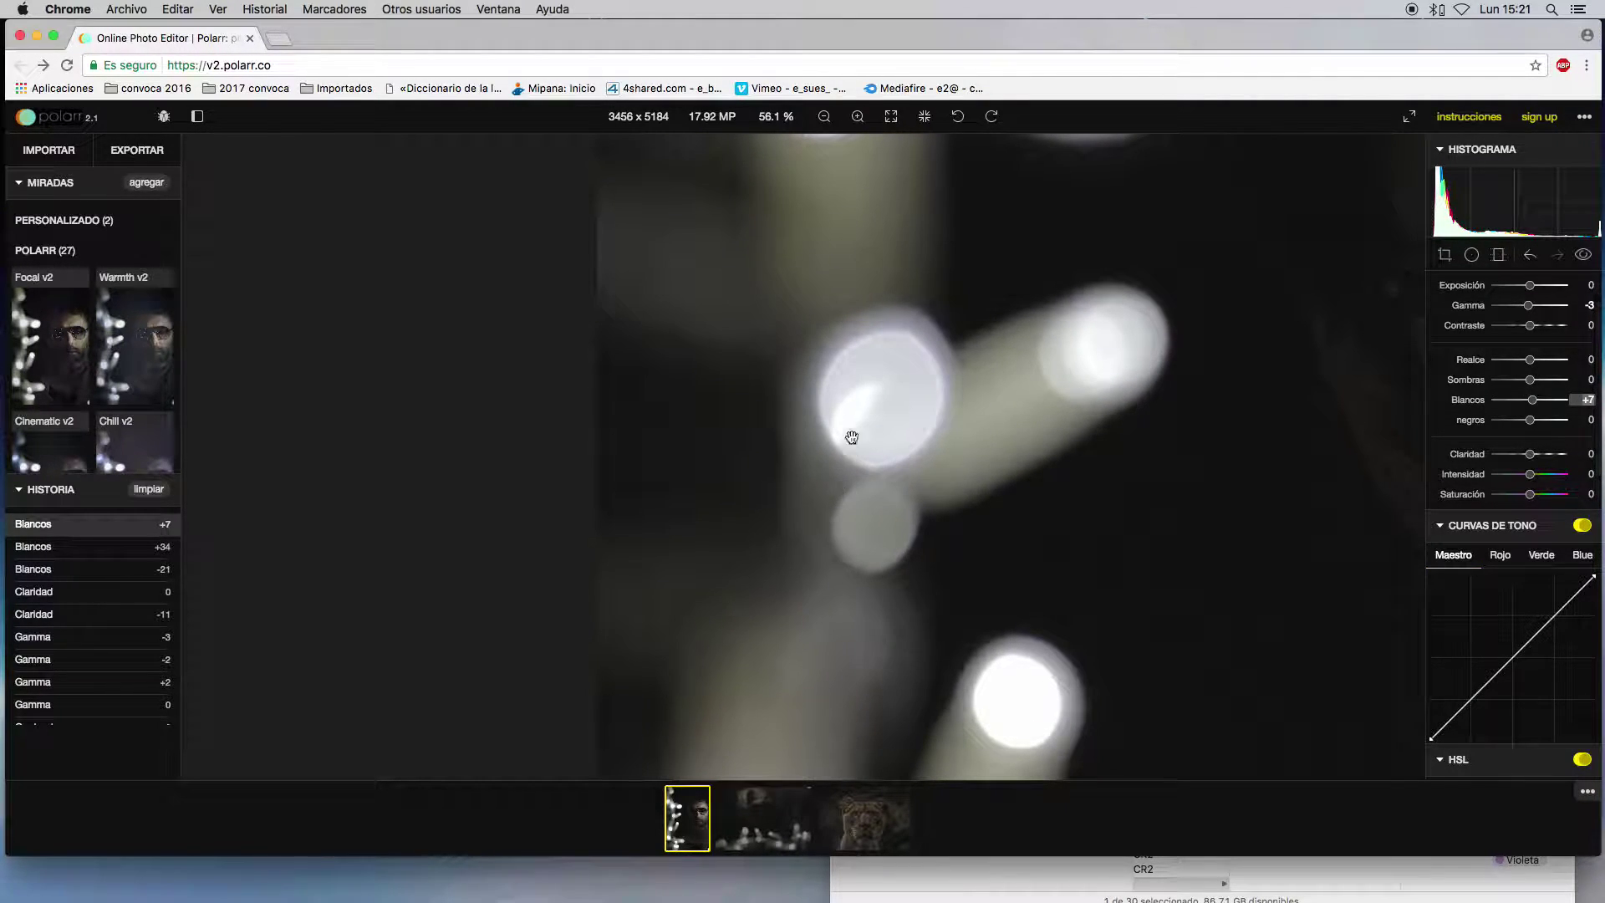
drag(1543, 408, 1527, 402)
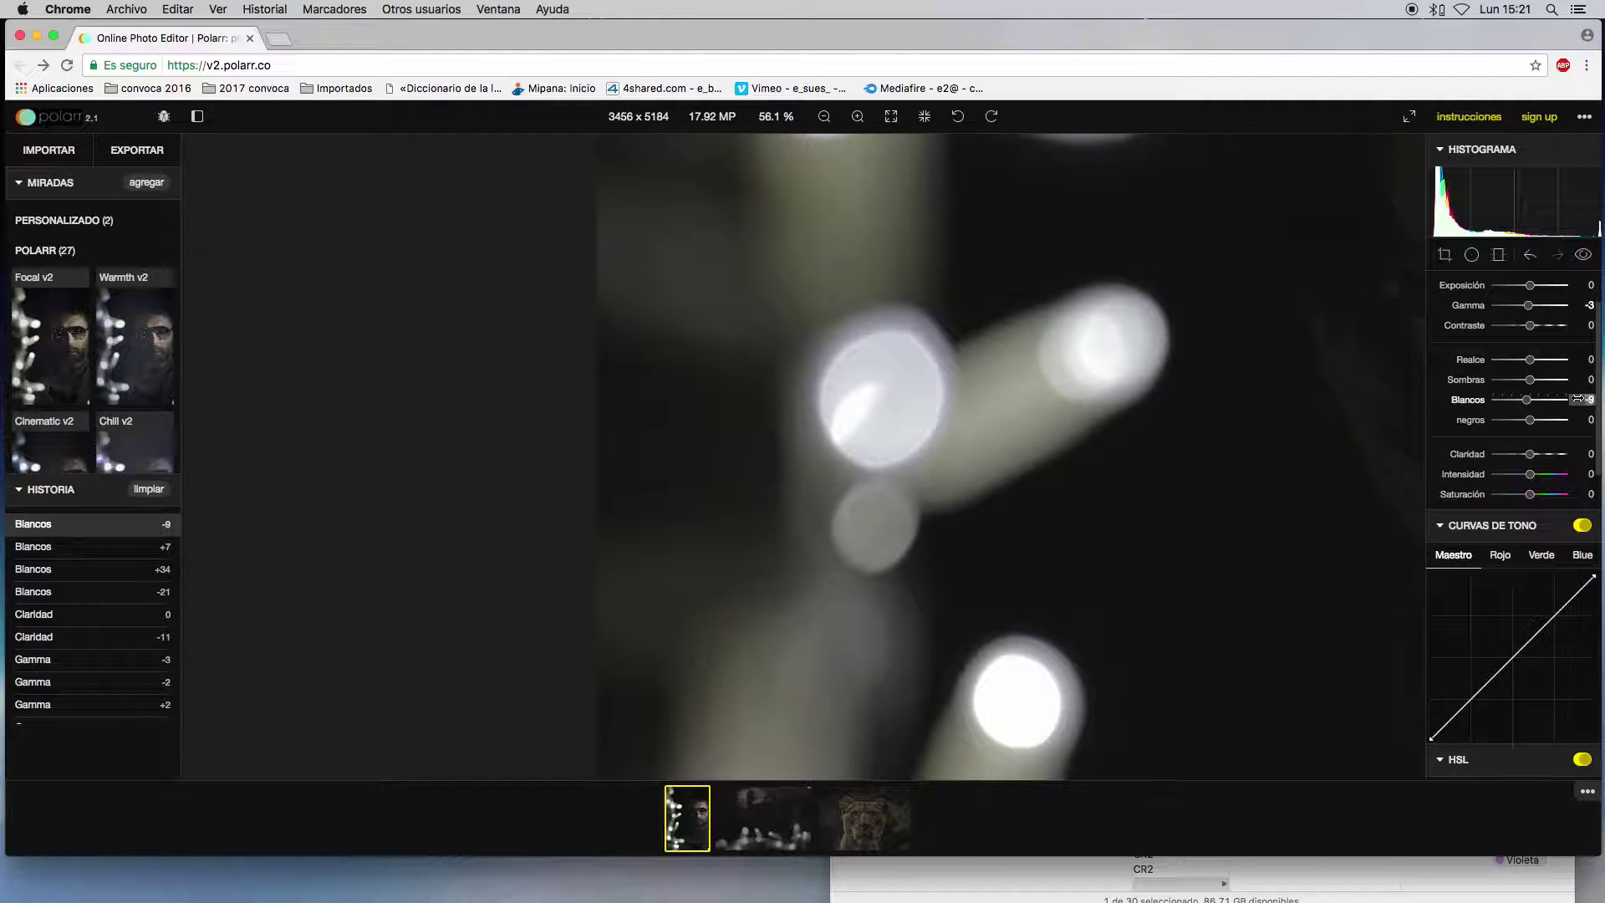
key(Return)
scroll(943, 502, down, 3)
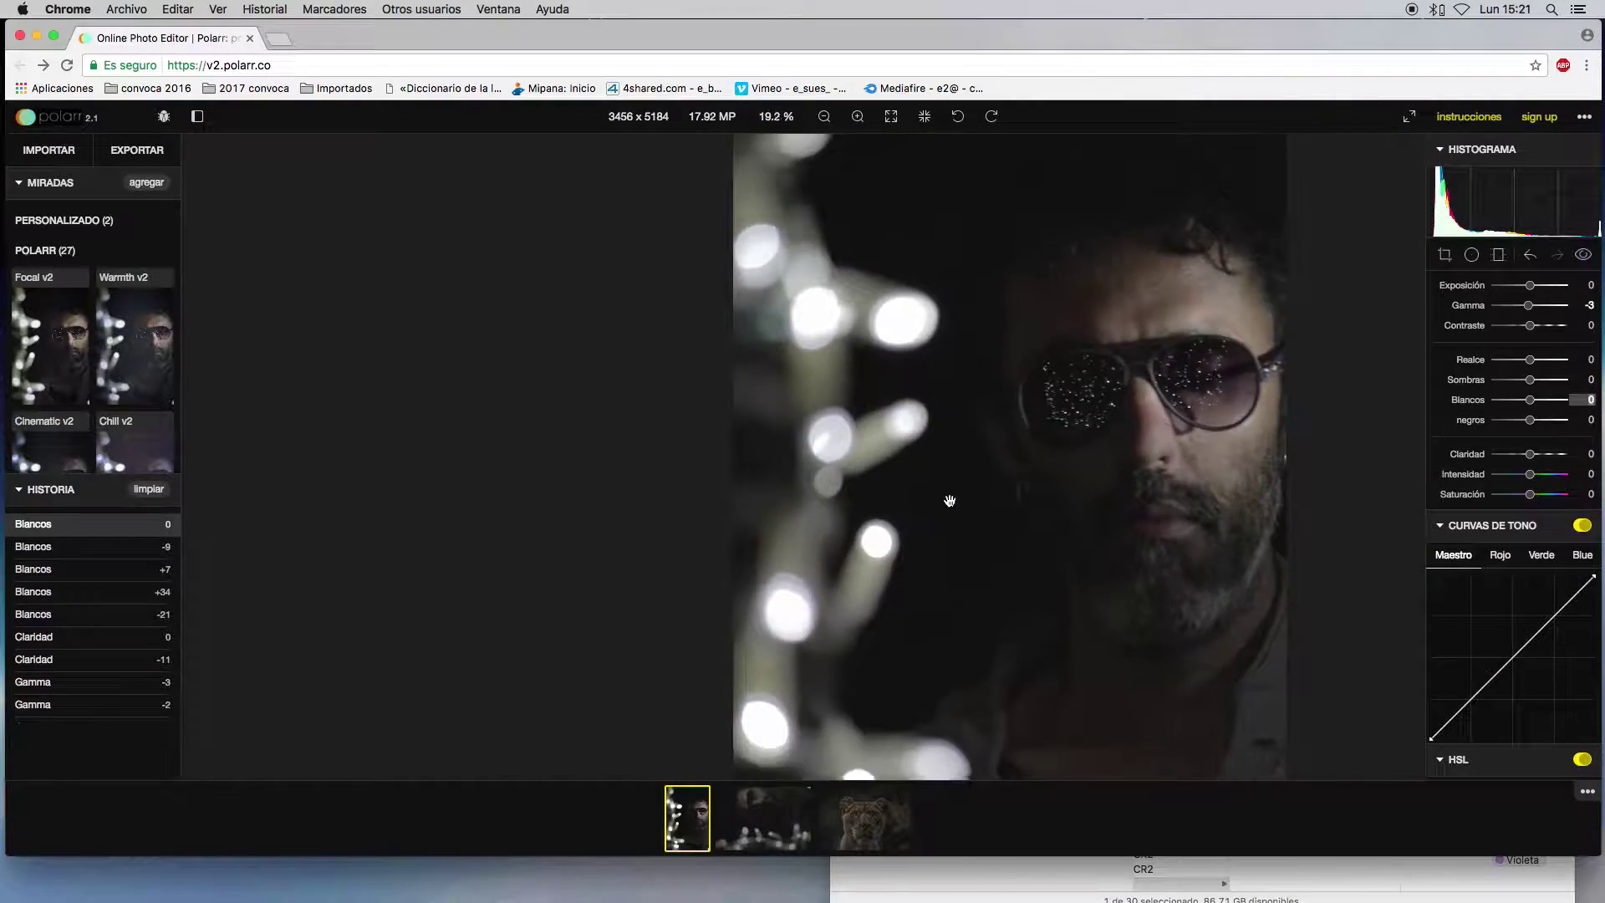
drag(1060, 477, 885, 477)
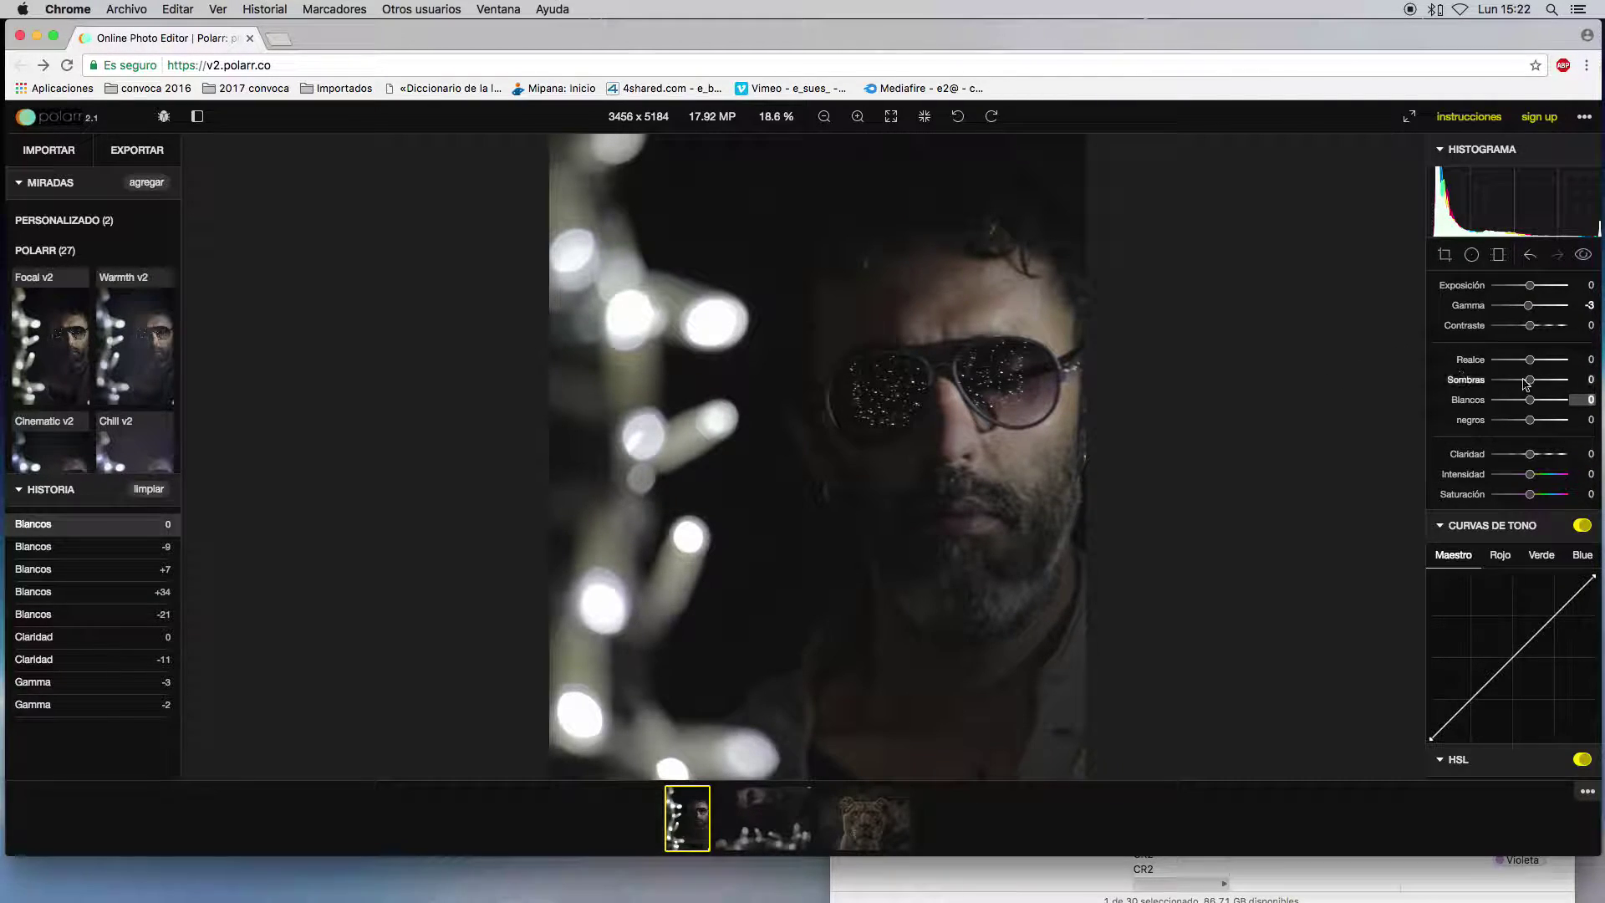
- Try Blancos at -11 and negros at +90, resetting each of them to 0
mouse_move(1530, 400)
mouse_down()
mouse_move(1480, 402)
mouse_move(1570, 400)
mouse_move(1413, 401)
mouse_move(1527, 404)
mouse_up()
text(0)
key(Return)
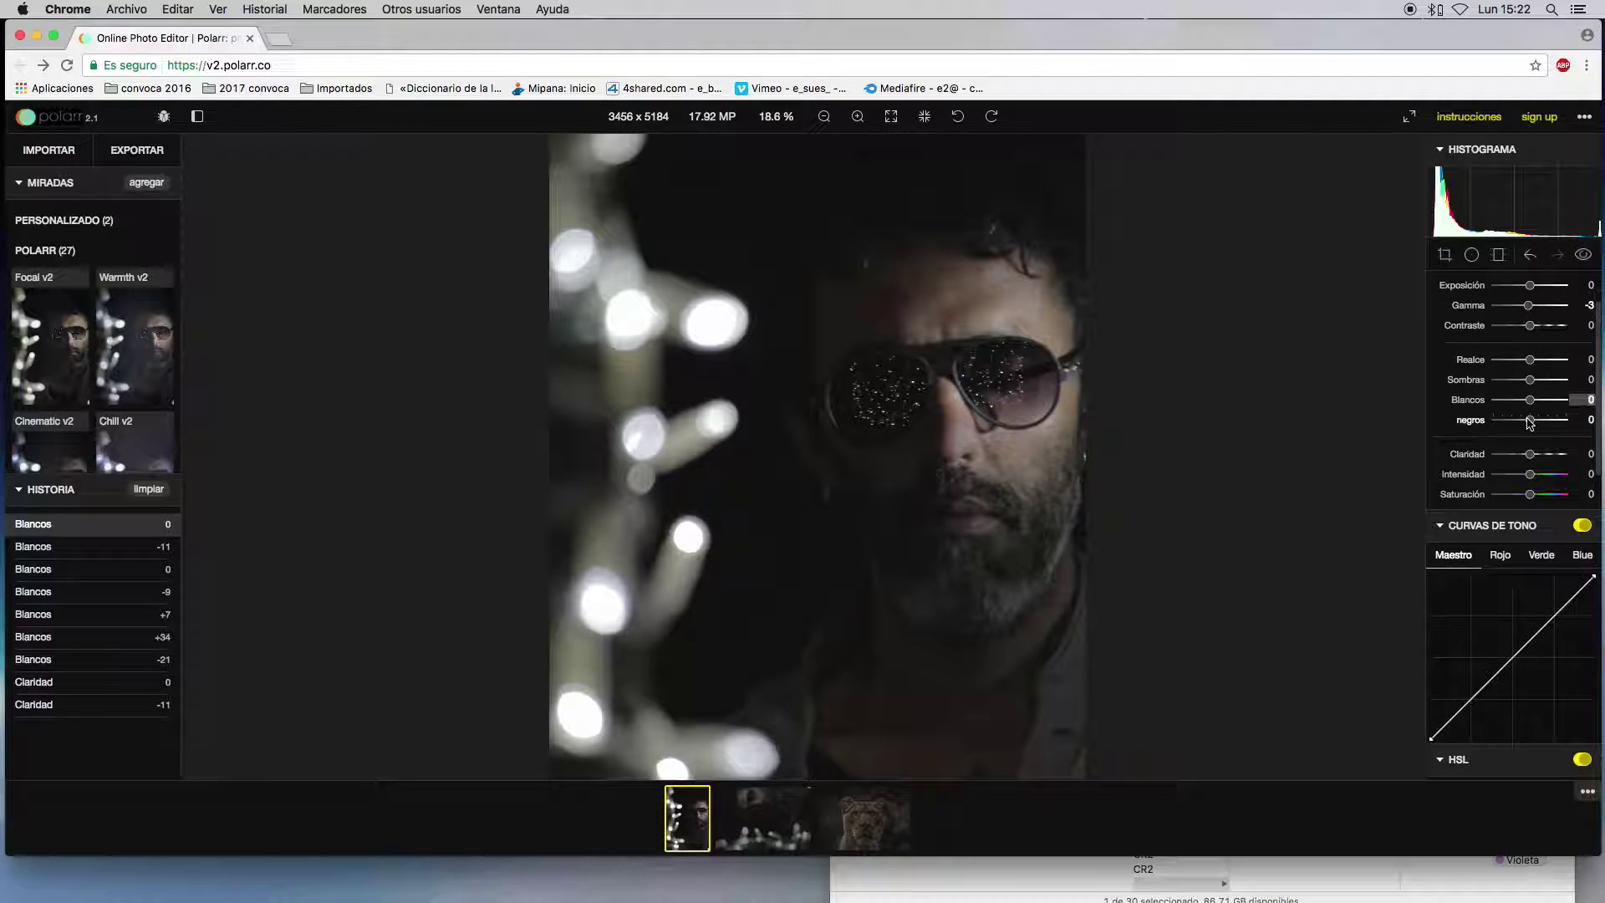
drag(1529, 422, 1561, 423)
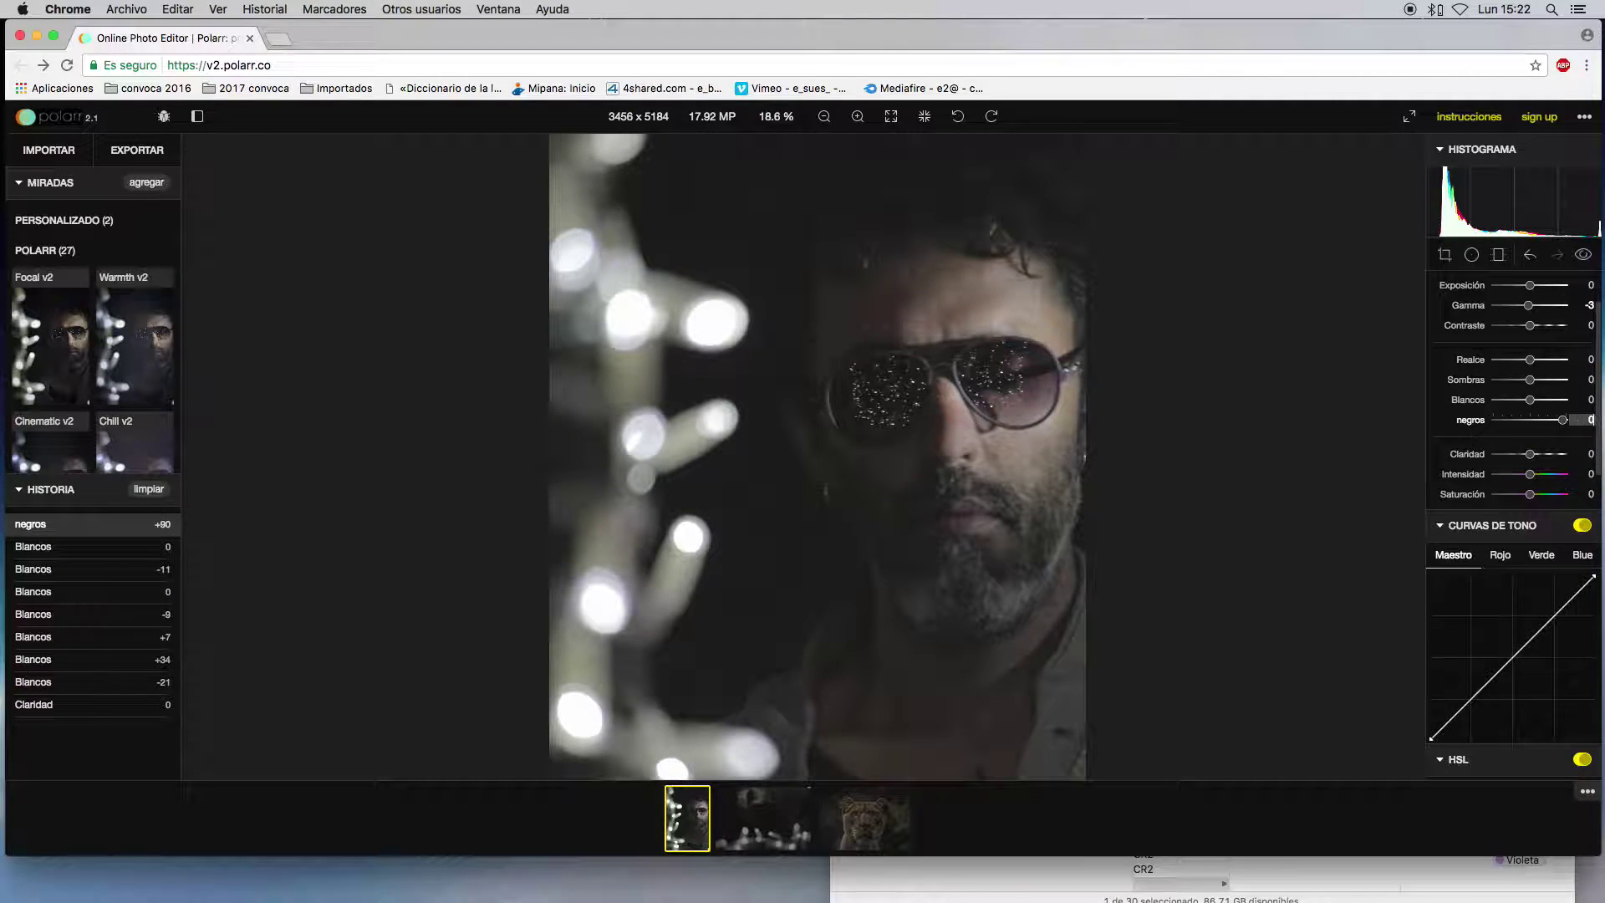
double_click(1560, 423)
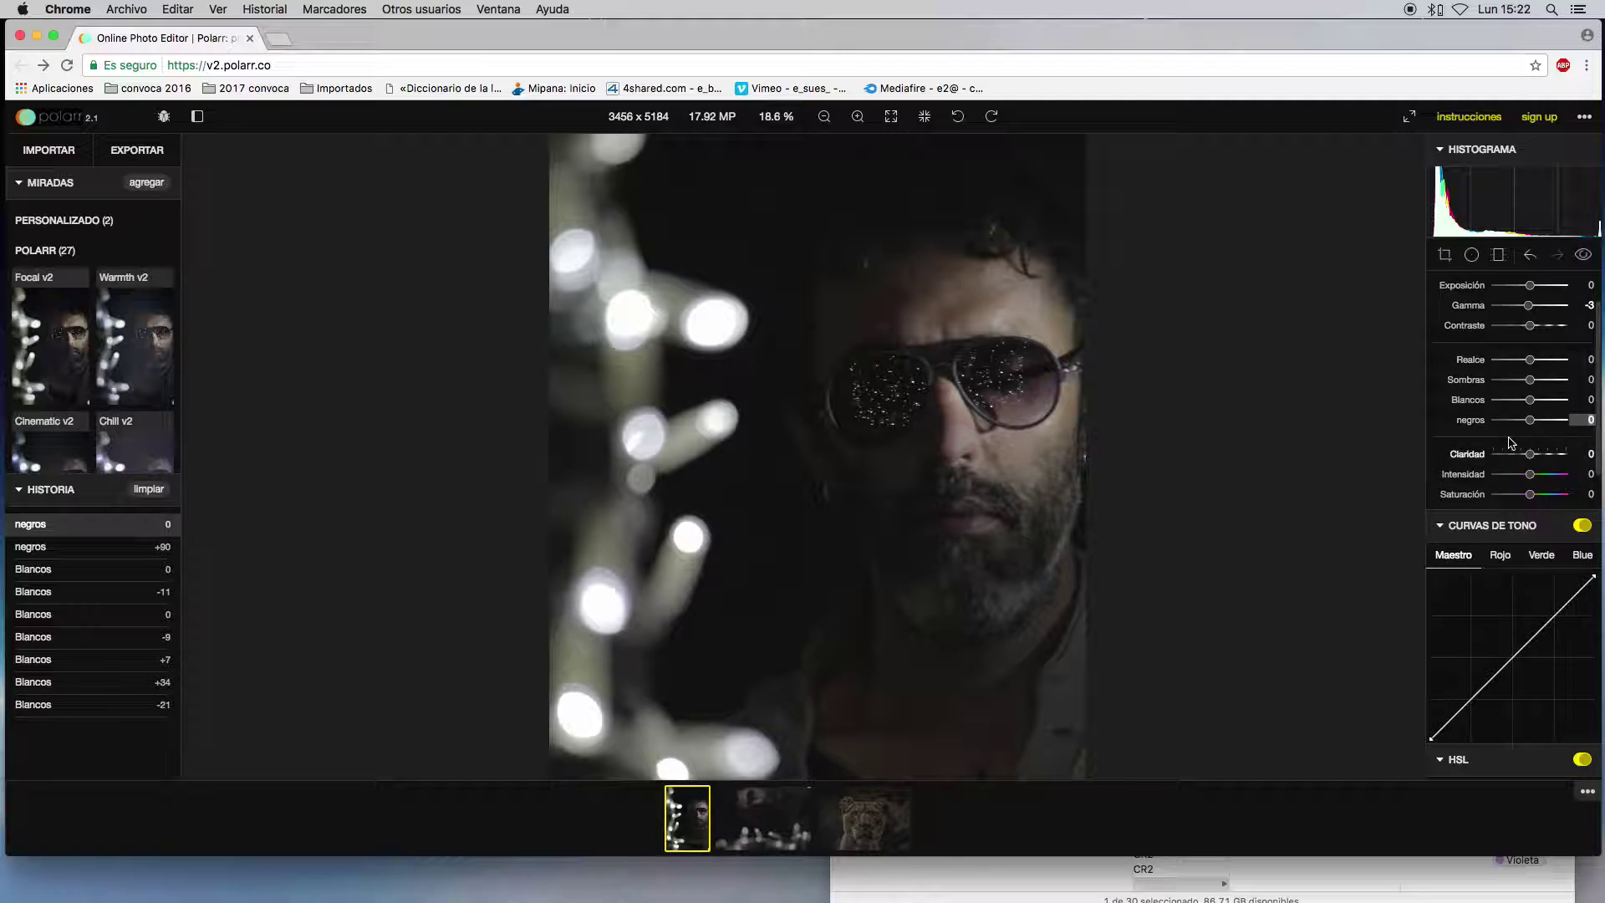
- Shape the Maestro tone curve into a gentle S, lowering the deep shadows and slightly raising the highlights
scroll(1570, 679, down, 1)
scroll(1571, 679, down, 1)
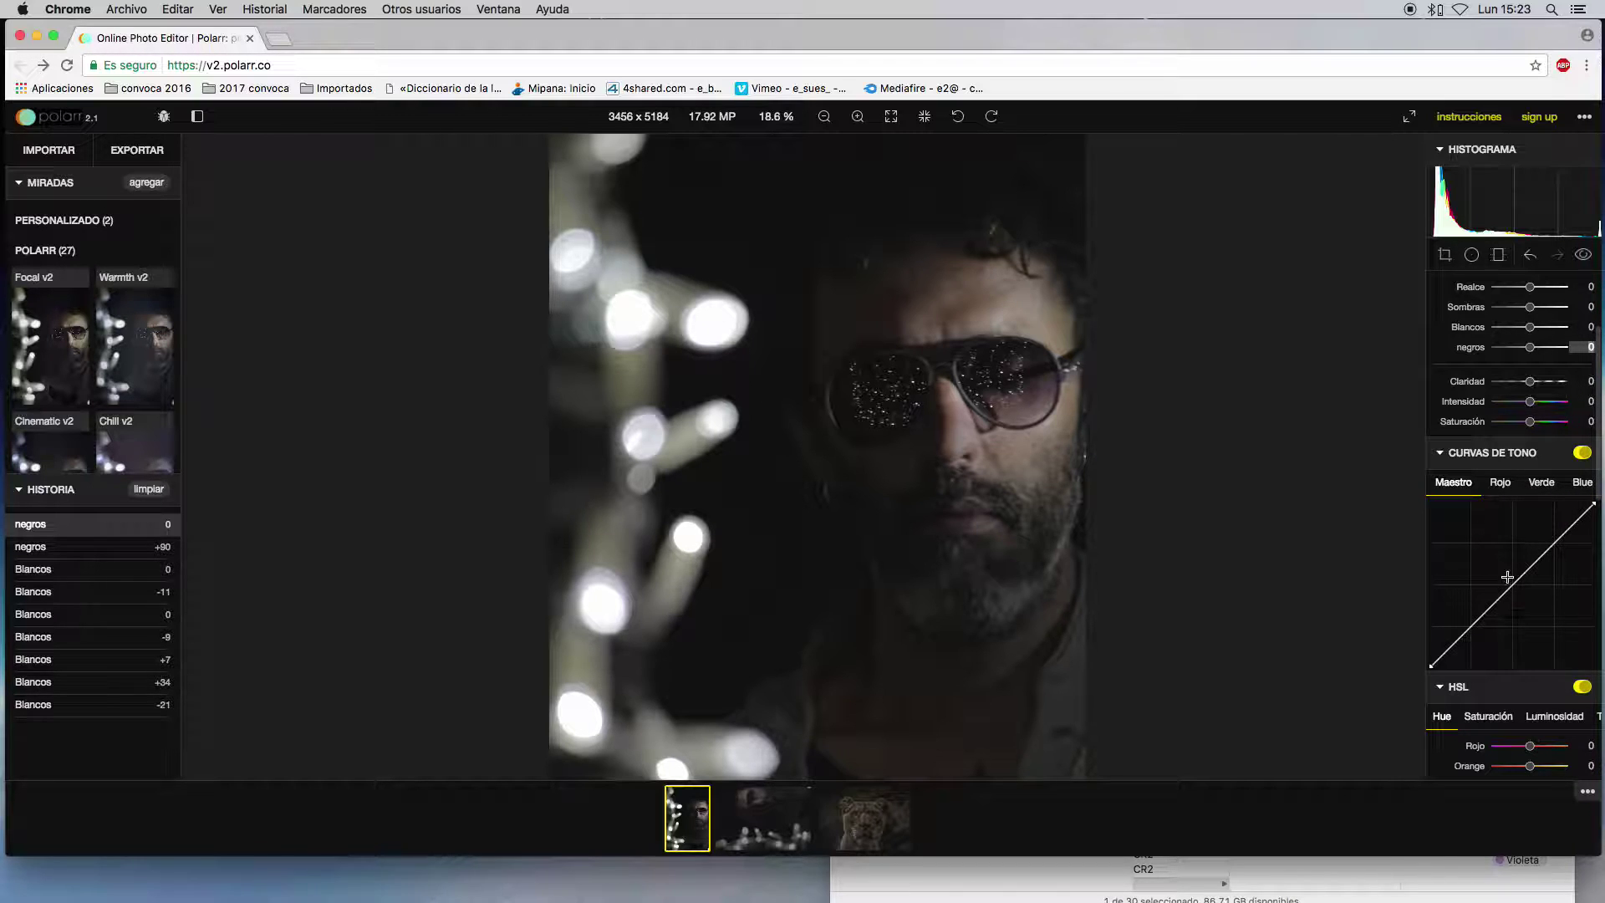
mouse_move(1436, 653)
mouse_down()
mouse_move(1434, 627)
mouse_move(1437, 662)
mouse_up()
drag(1520, 566, 1552, 536)
drag(1460, 650, 1480, 613)
drag(1549, 542, 1551, 542)
drag(1482, 616, 1483, 613)
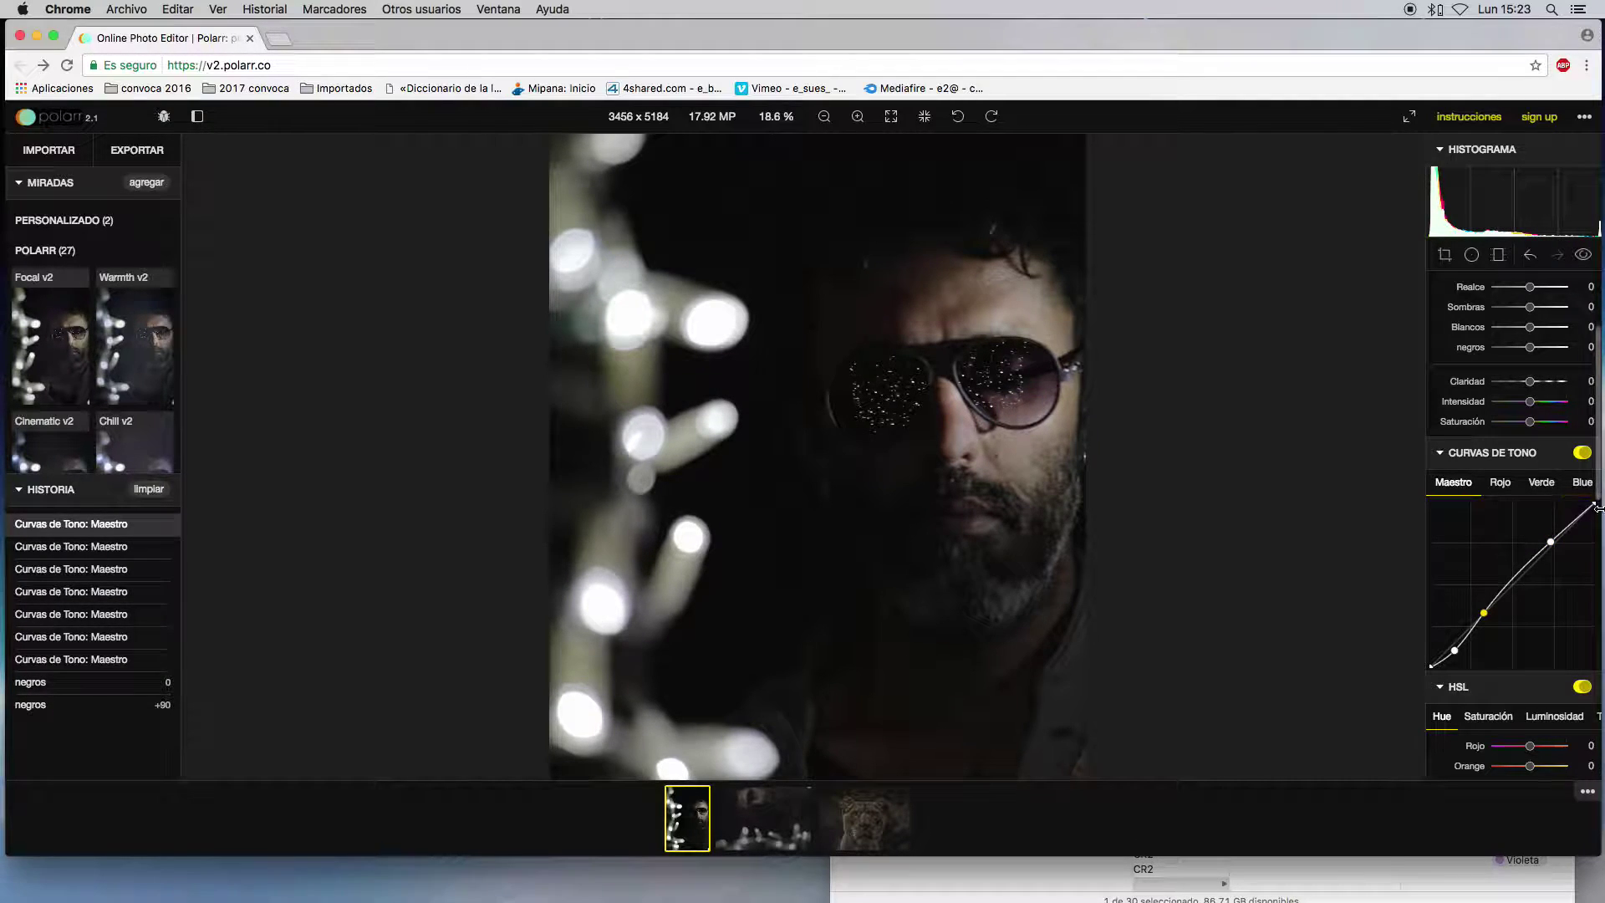
- Adjust the Maestro curve's midtone and highlight points, try a lowered white endpoint and restore that endpoint to the corner
drag(1595, 506, 1595, 516)
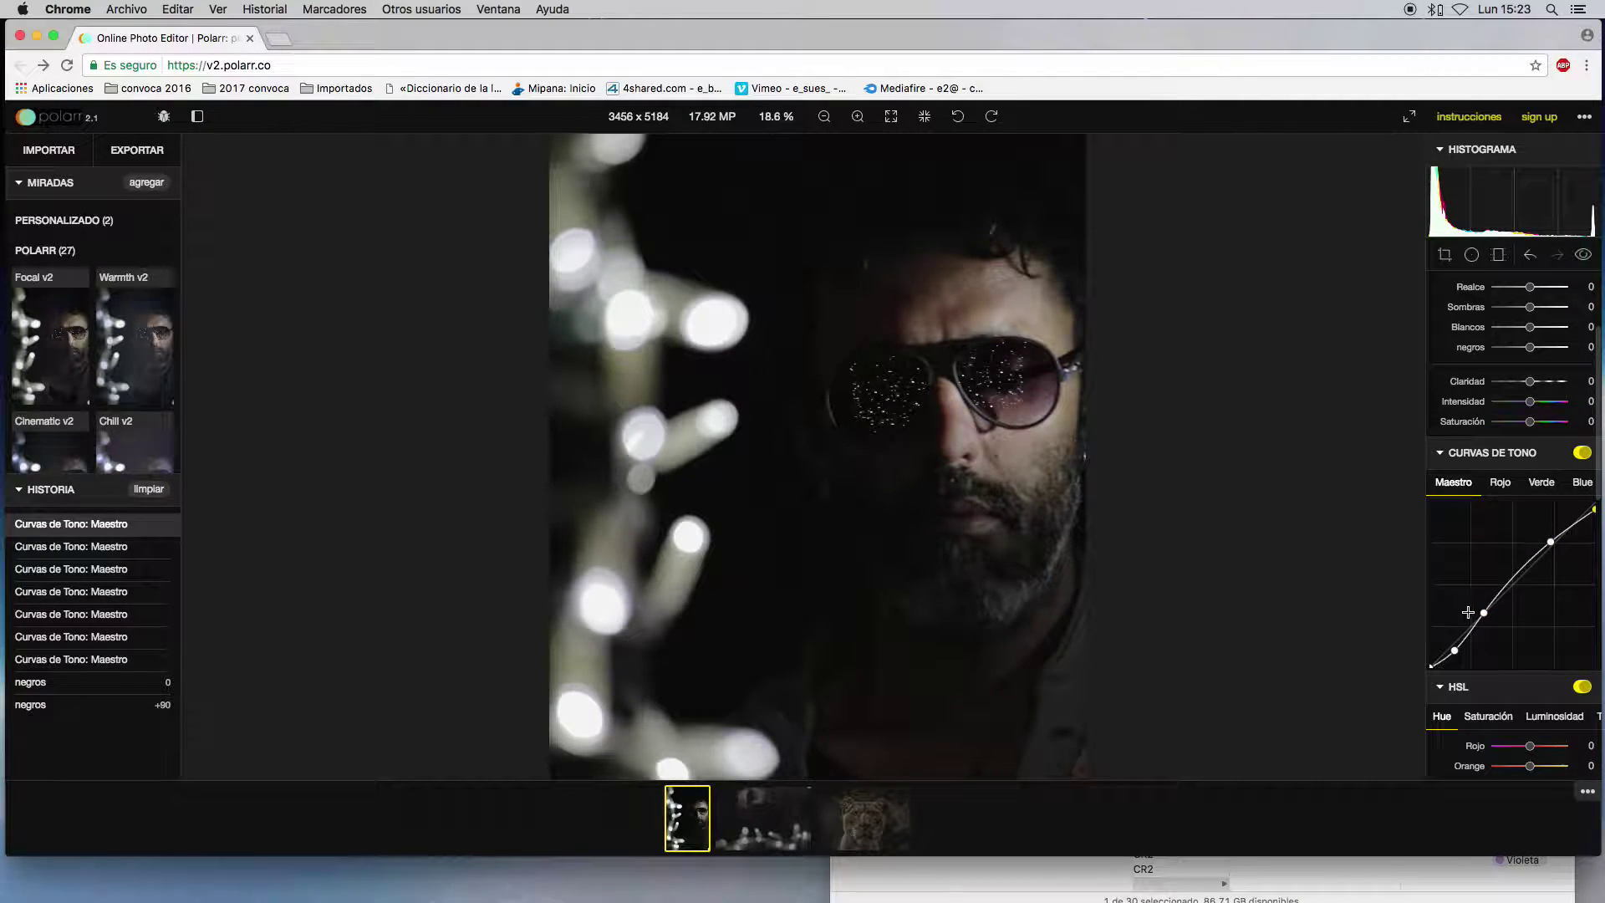
drag(1483, 613, 1482, 611)
drag(1550, 540, 1555, 536)
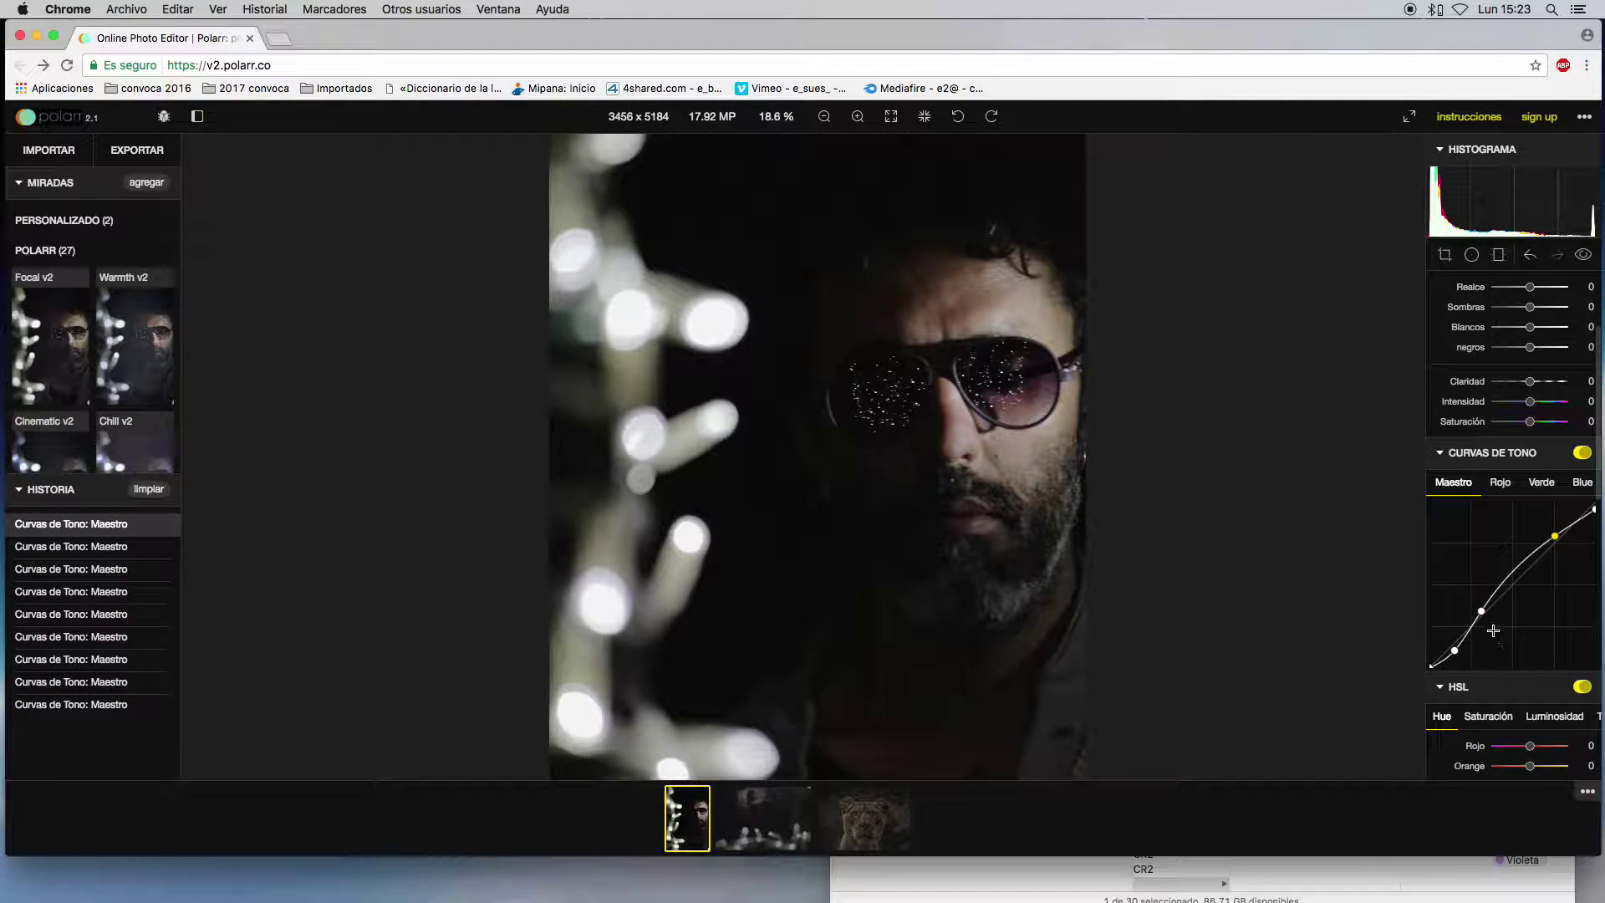
drag(1484, 613, 1490, 611)
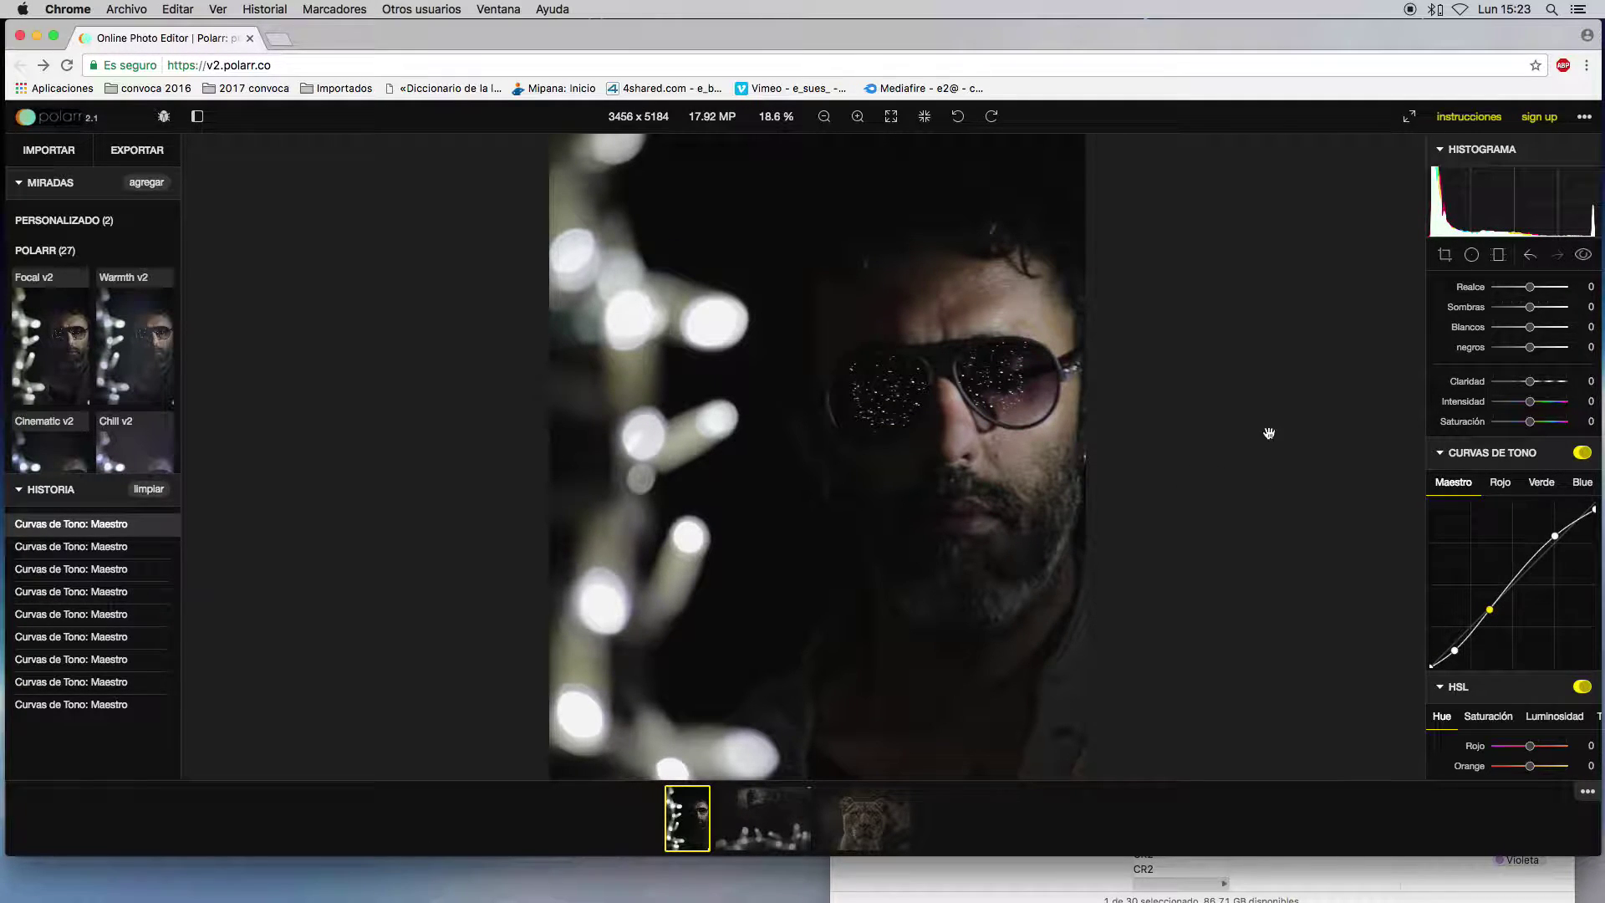
click(1594, 507)
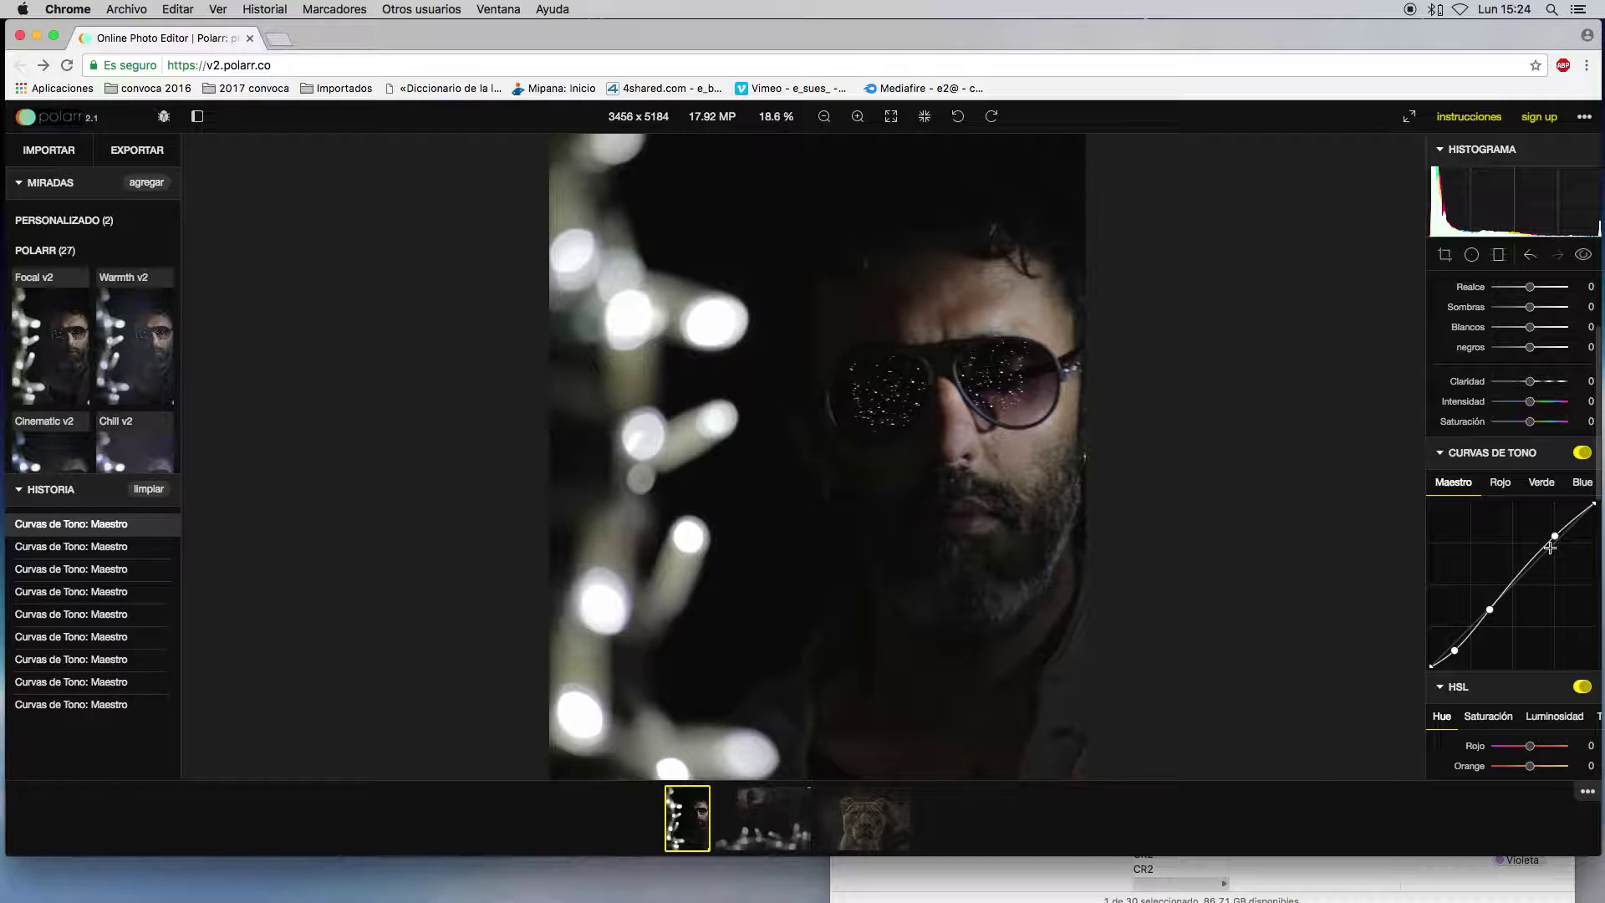
- Try moving the Maestro curve's highlight point toward the midtones, add an extra point below the diagonal and delete it
mouse_move(1555, 534)
mouse_down()
mouse_move(1531, 521)
mouse_move(1583, 569)
mouse_move(1454, 509)
mouse_move(1547, 519)
mouse_move(1481, 512)
mouse_move(1530, 518)
mouse_move(1531, 554)
mouse_up()
drag(1494, 611, 1513, 600)
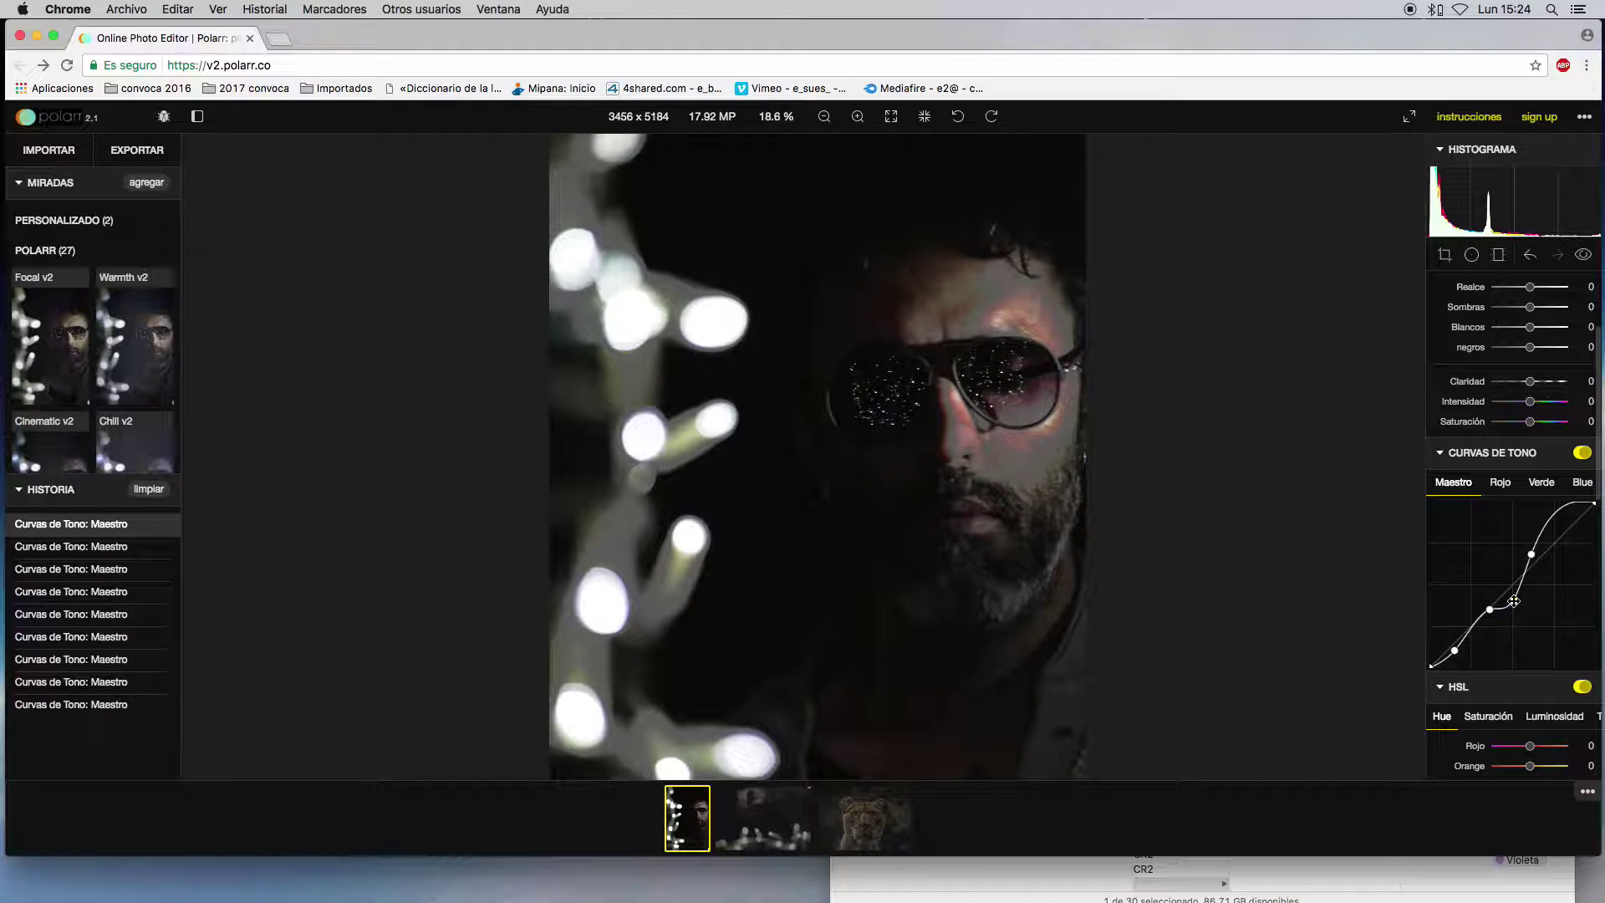
right_click(1514, 598)
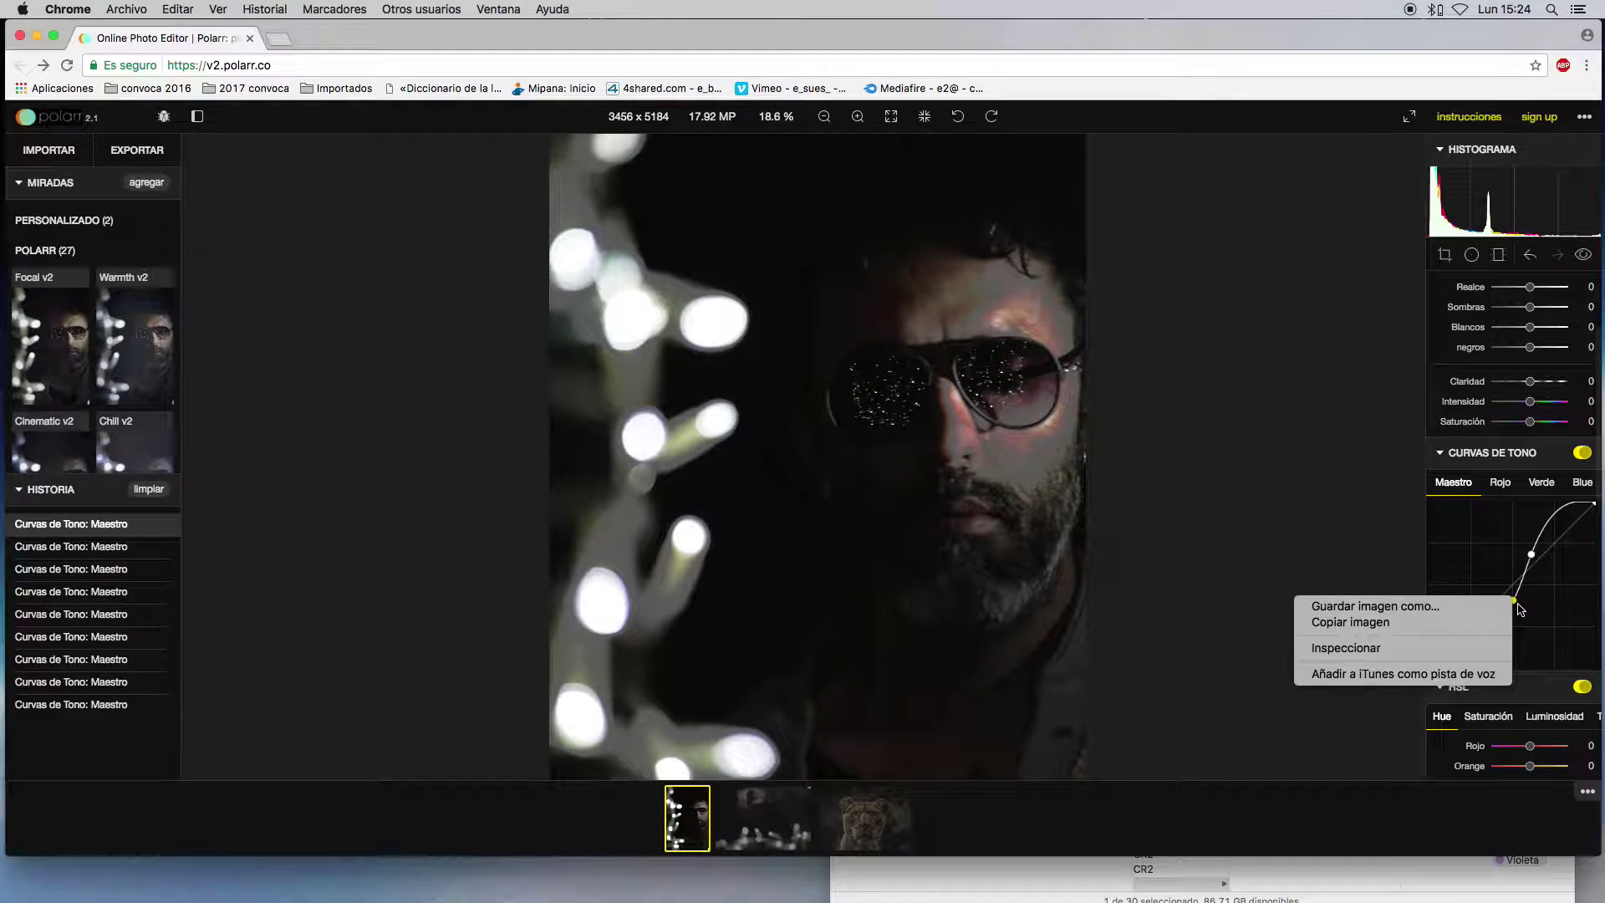
click(1535, 677)
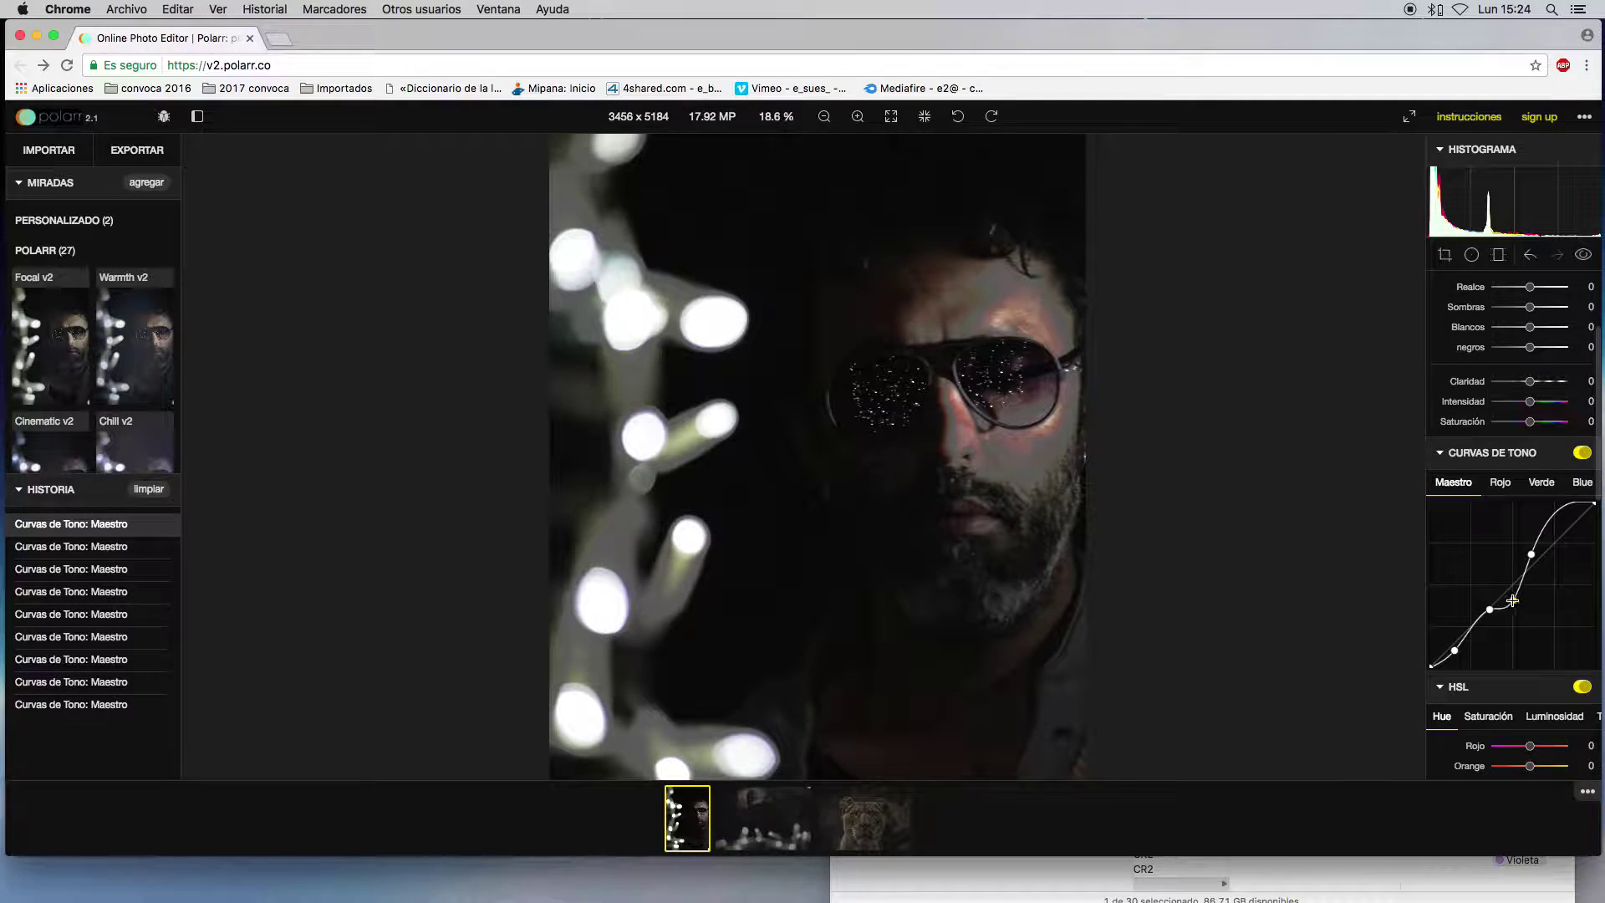
double_click(1513, 600)
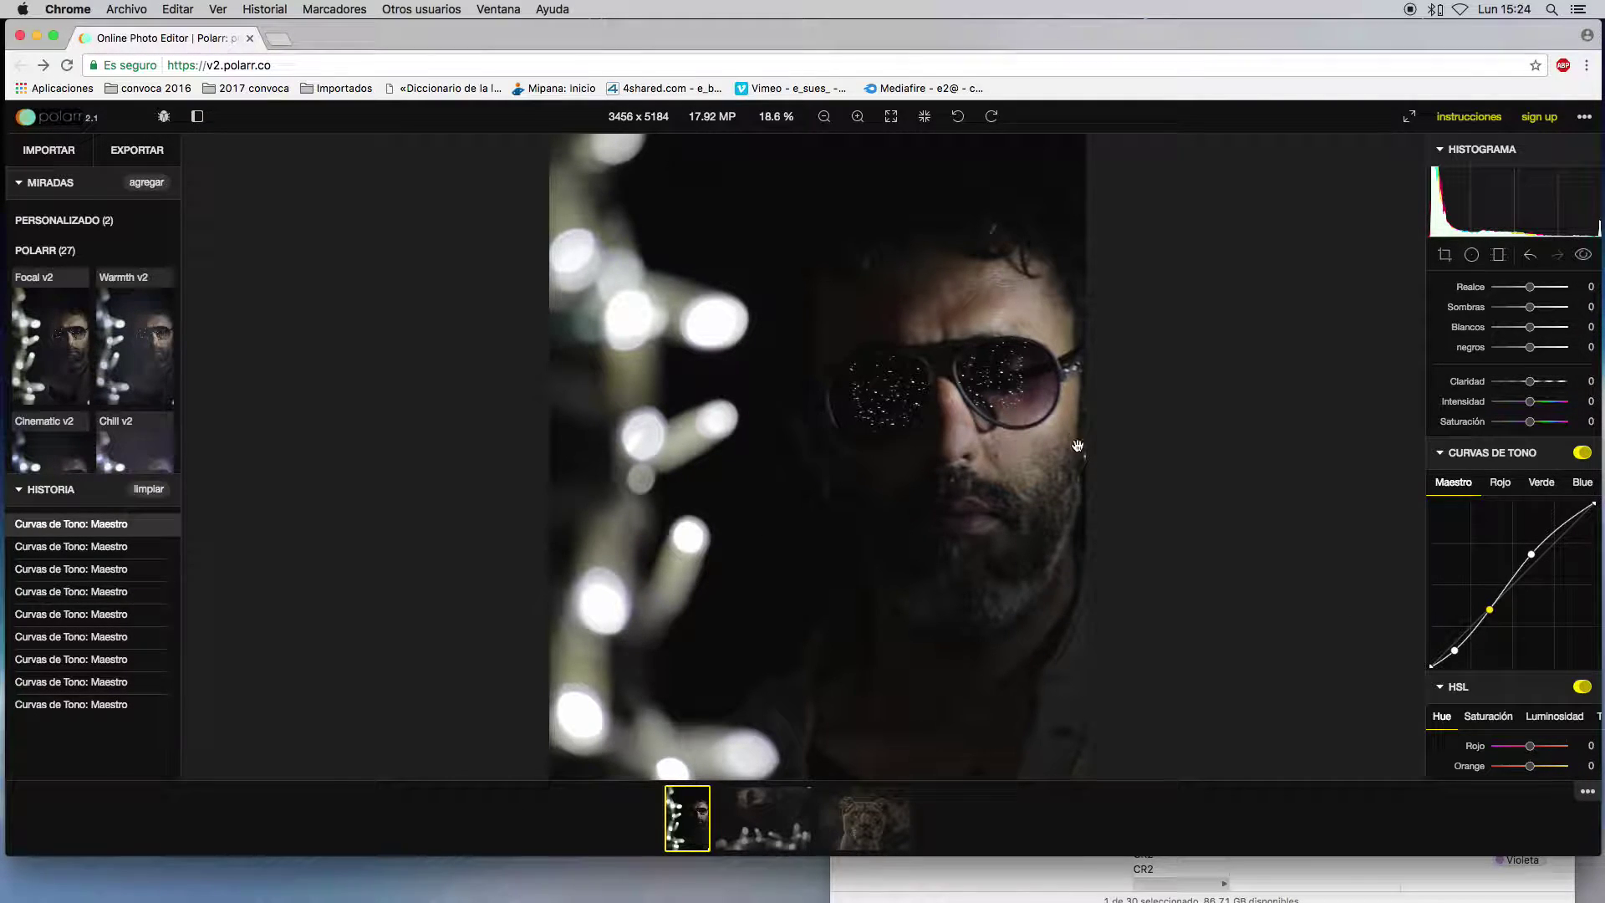
- Fine-tune the Maestro curve's shadow, midtone and highlight points into a softer S that slightly brightens the upper tones
drag(1531, 556, 1540, 560)
drag(1492, 617, 1496, 612)
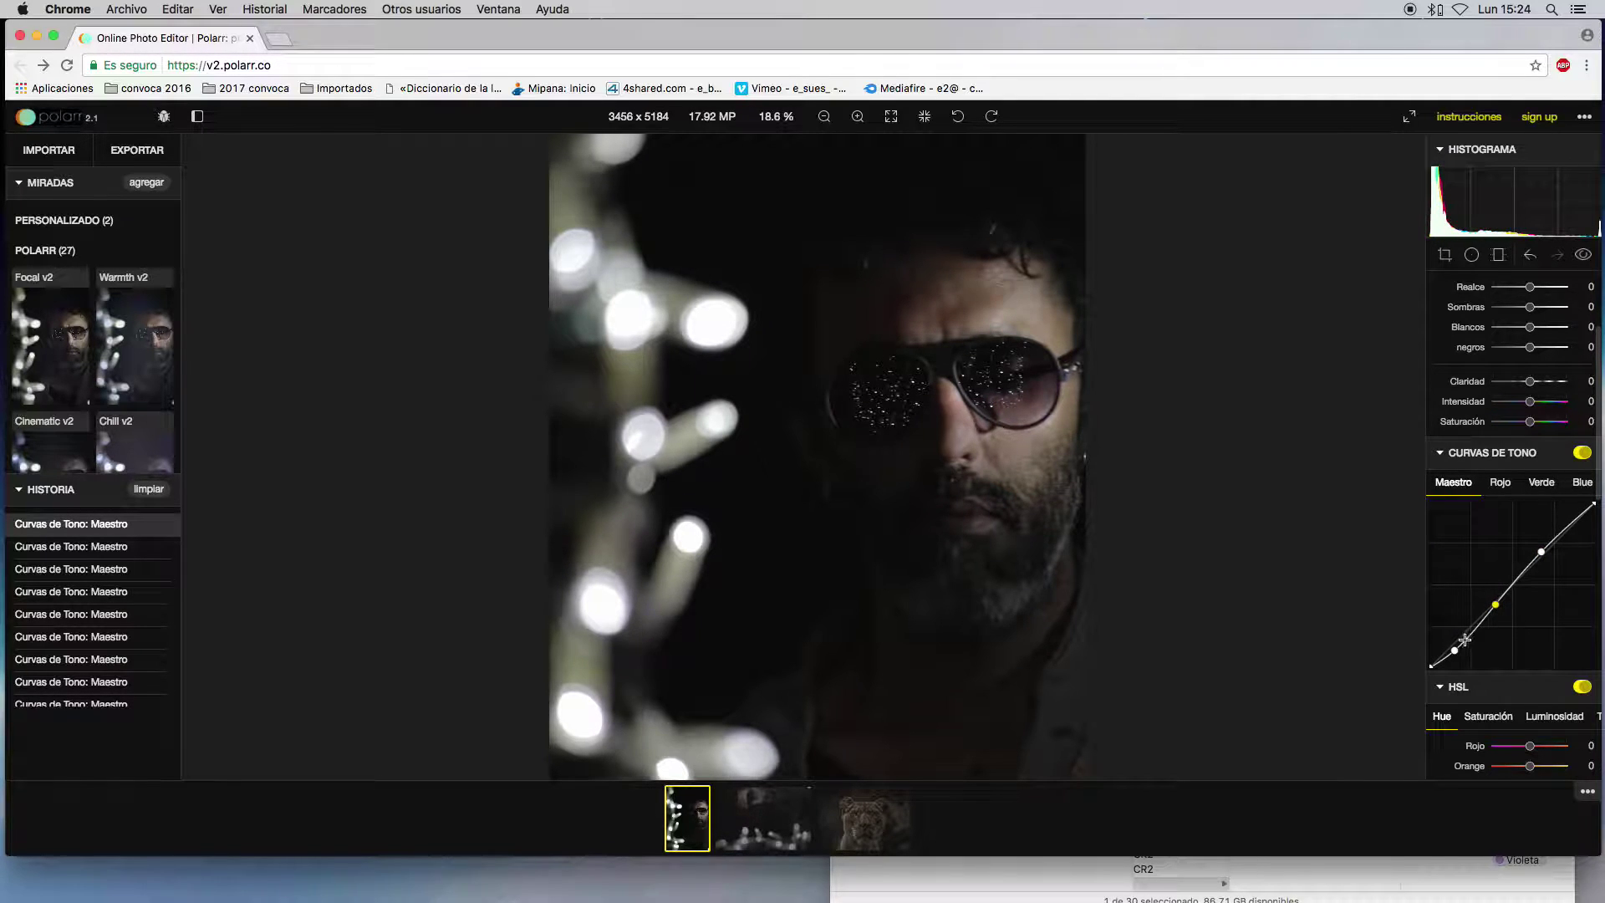
click(1456, 651)
drag(1498, 605, 1492, 601)
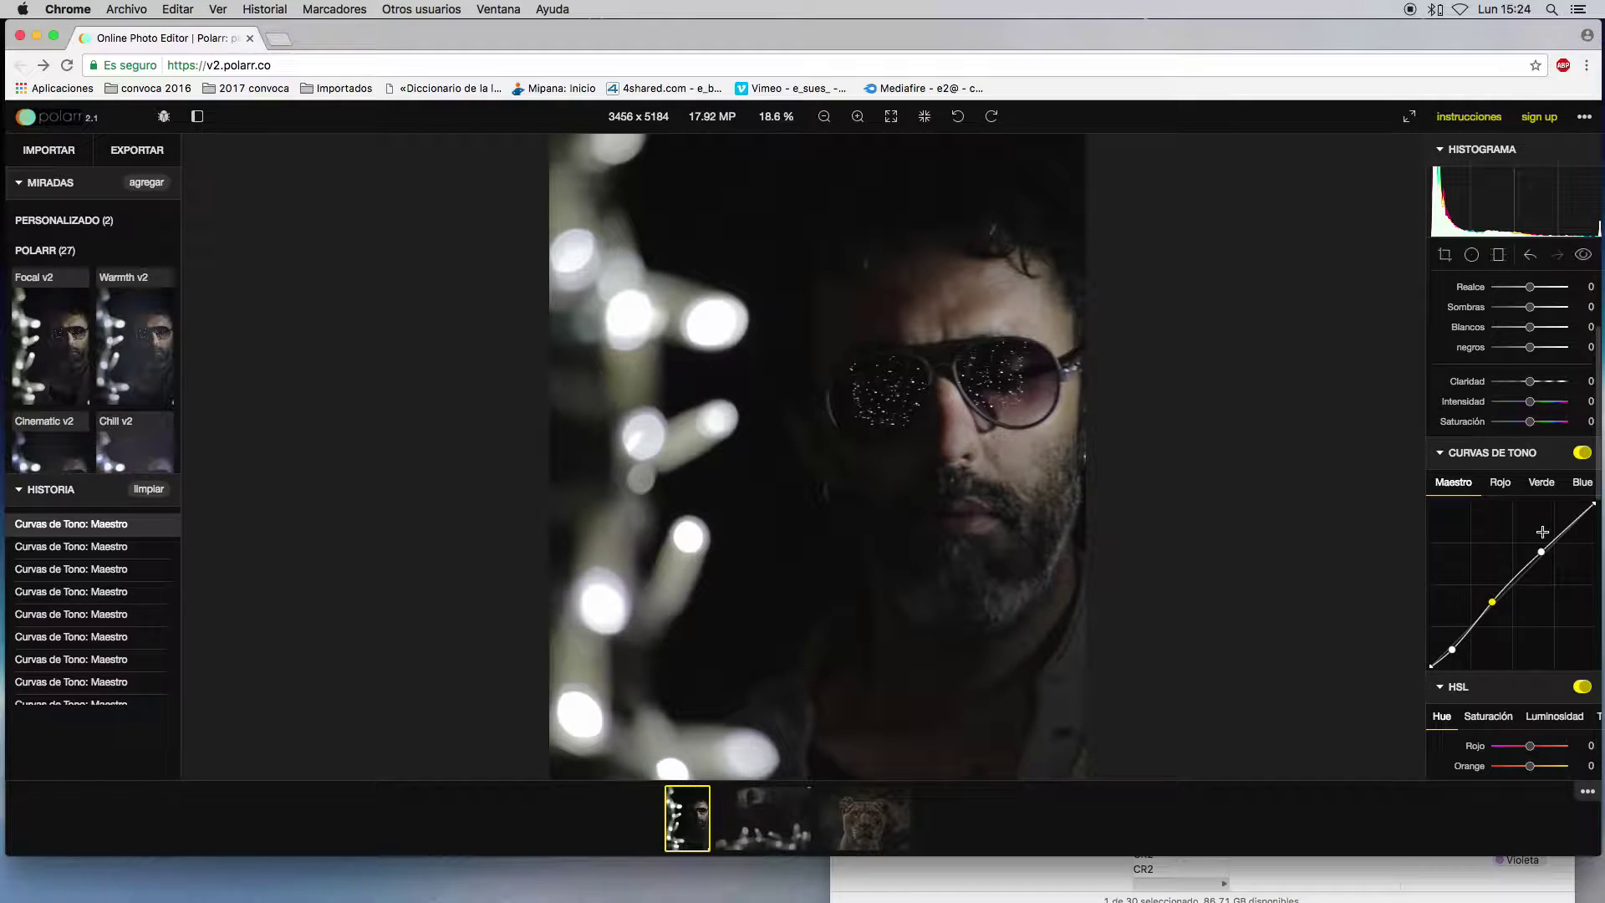
drag(1545, 551, 1537, 547)
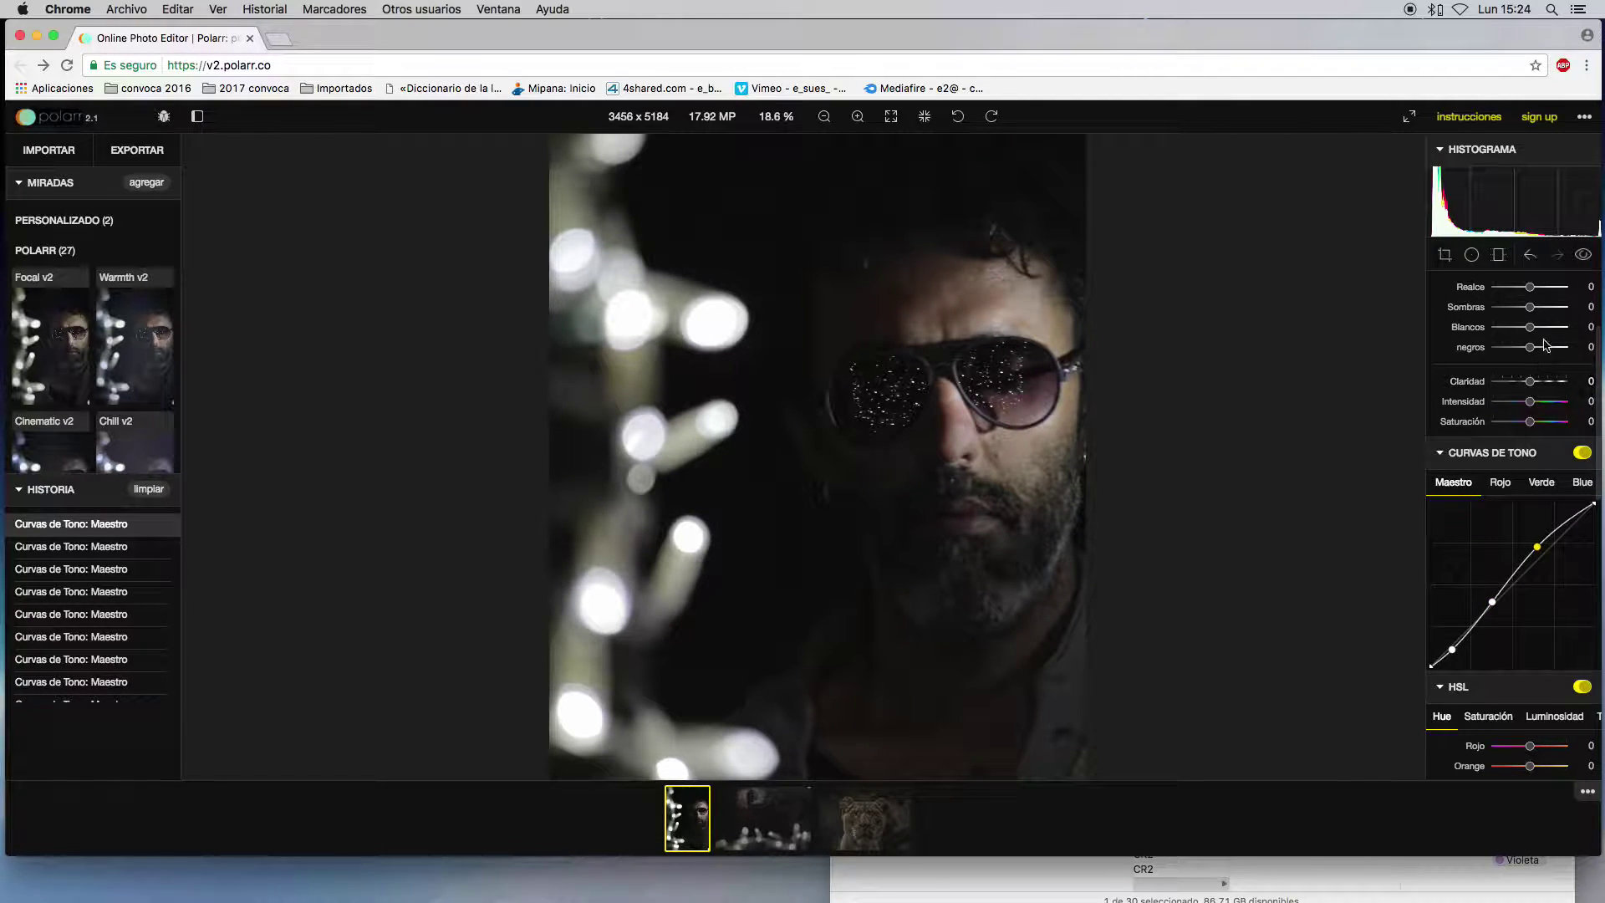
- Set Temp to -14, try Matiz at +7, +14 and +5, and settle on a Matiz of +2
scroll(1579, 374, up, 4)
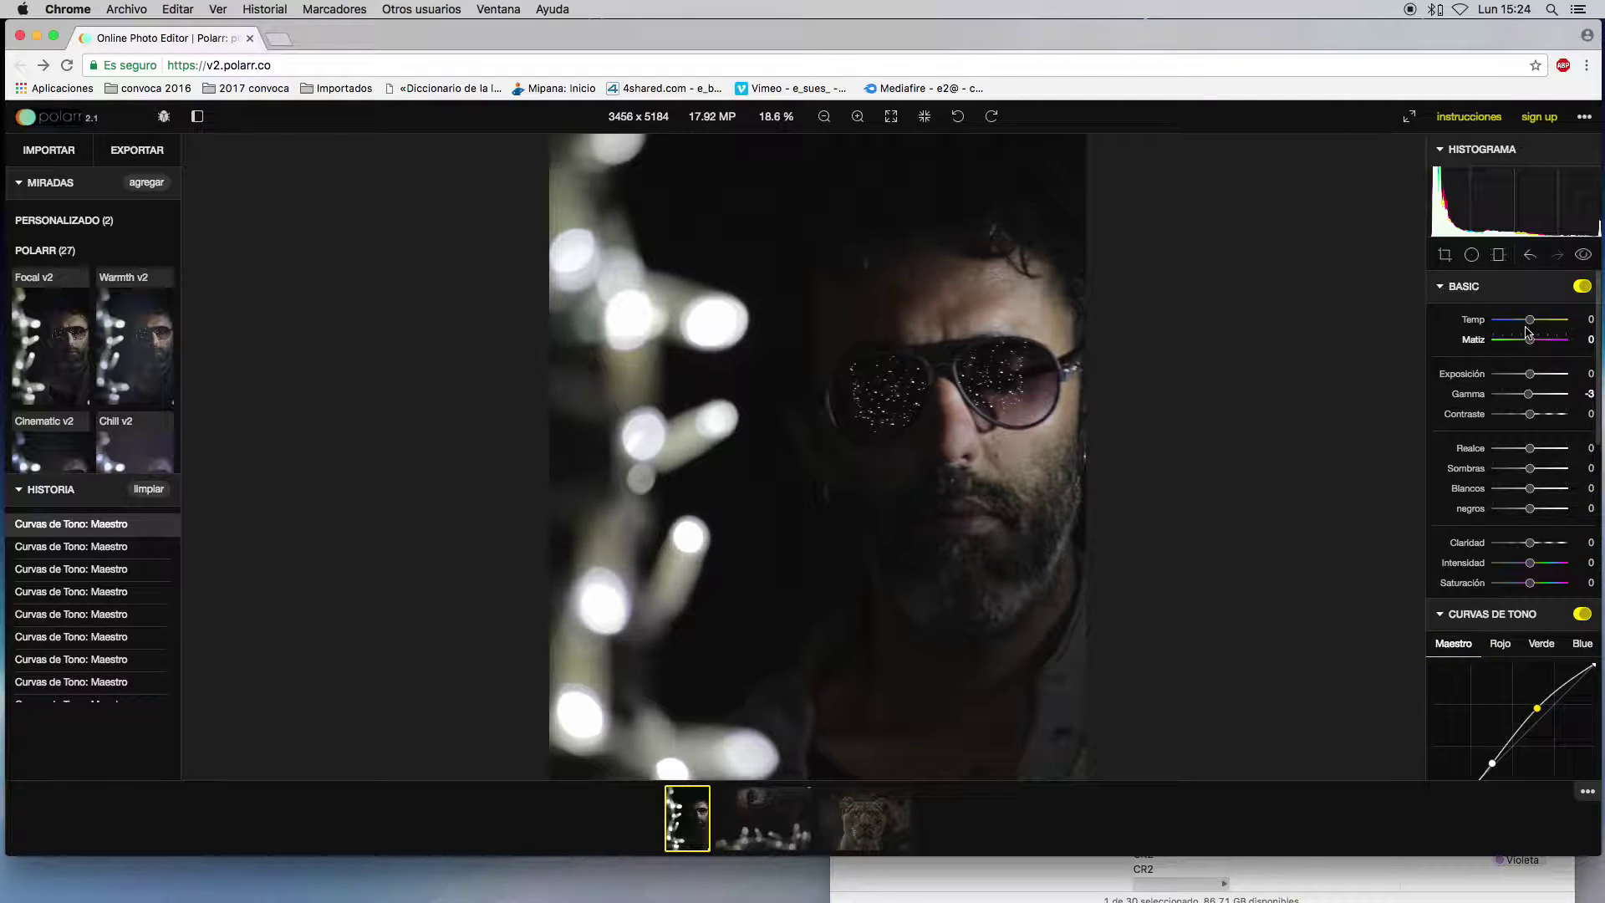
drag(1532, 321, 1534, 333)
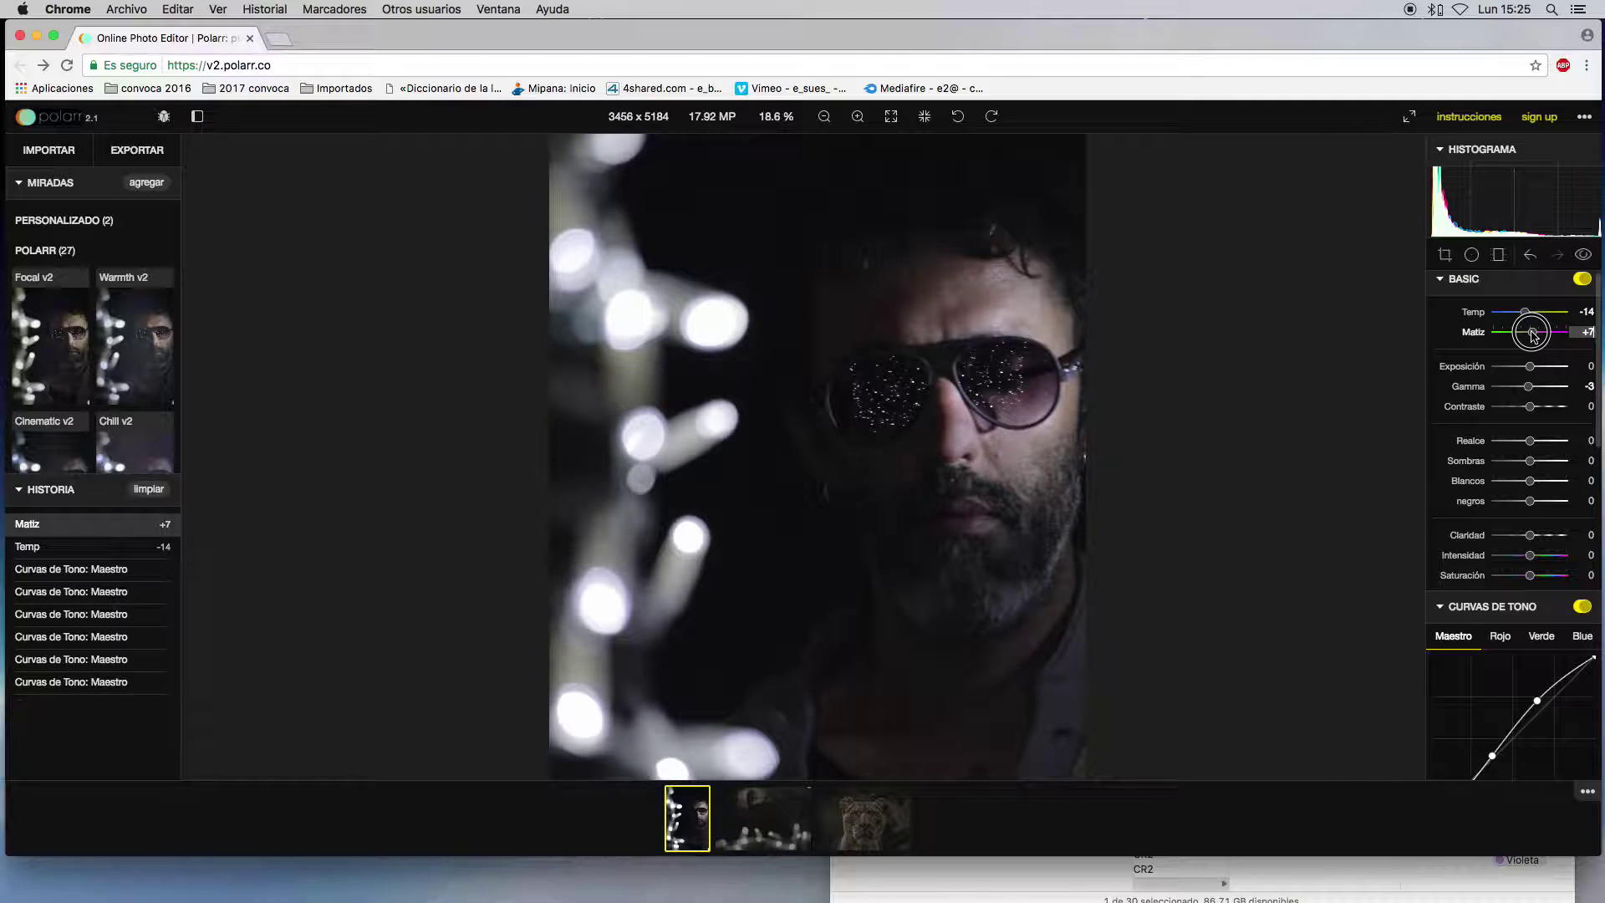
drag(1532, 333, 1536, 333)
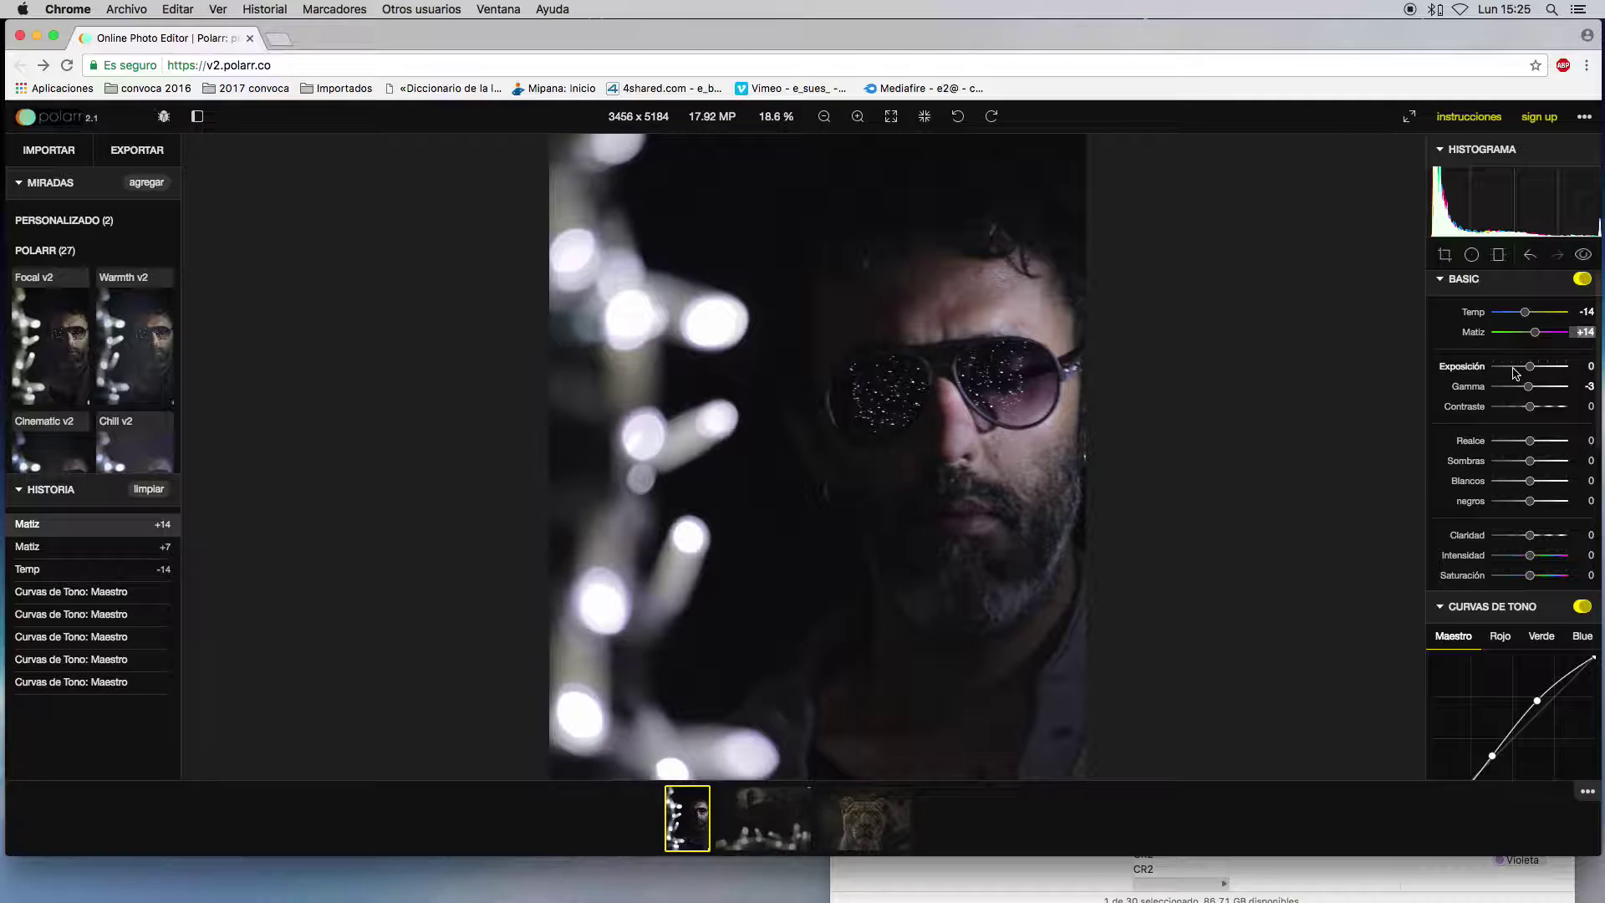
drag(1536, 337, 1531, 336)
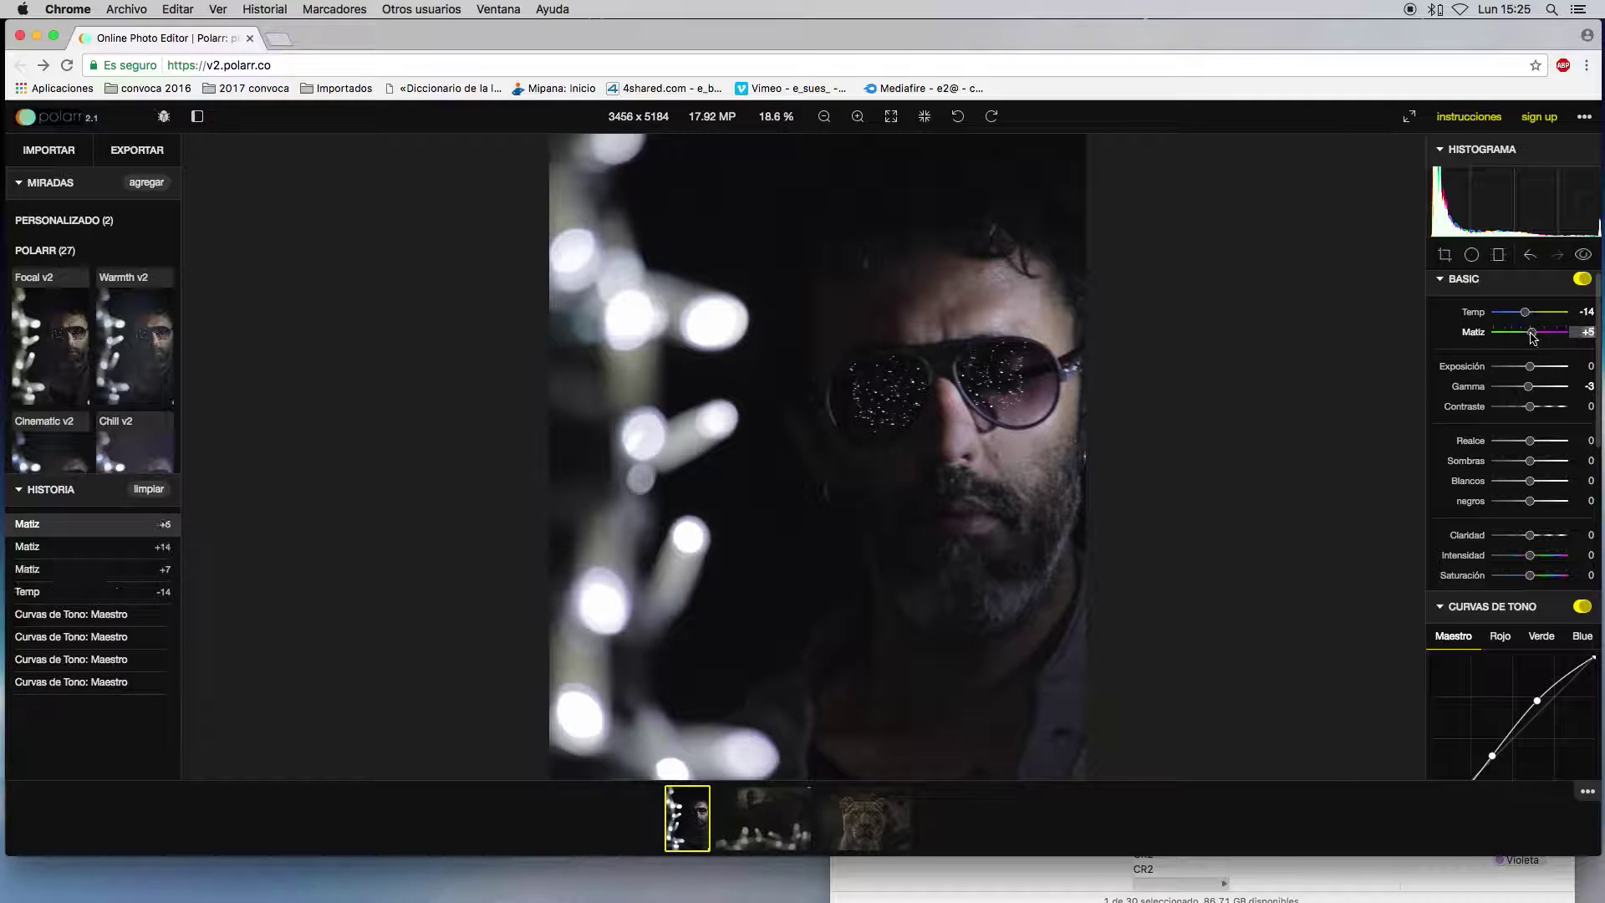
drag(1536, 337, 1536, 339)
- Open IMG_2337.JPG, rotate it clockwise for comparison and return to the edited raw portrait
mouse_move(764, 815)
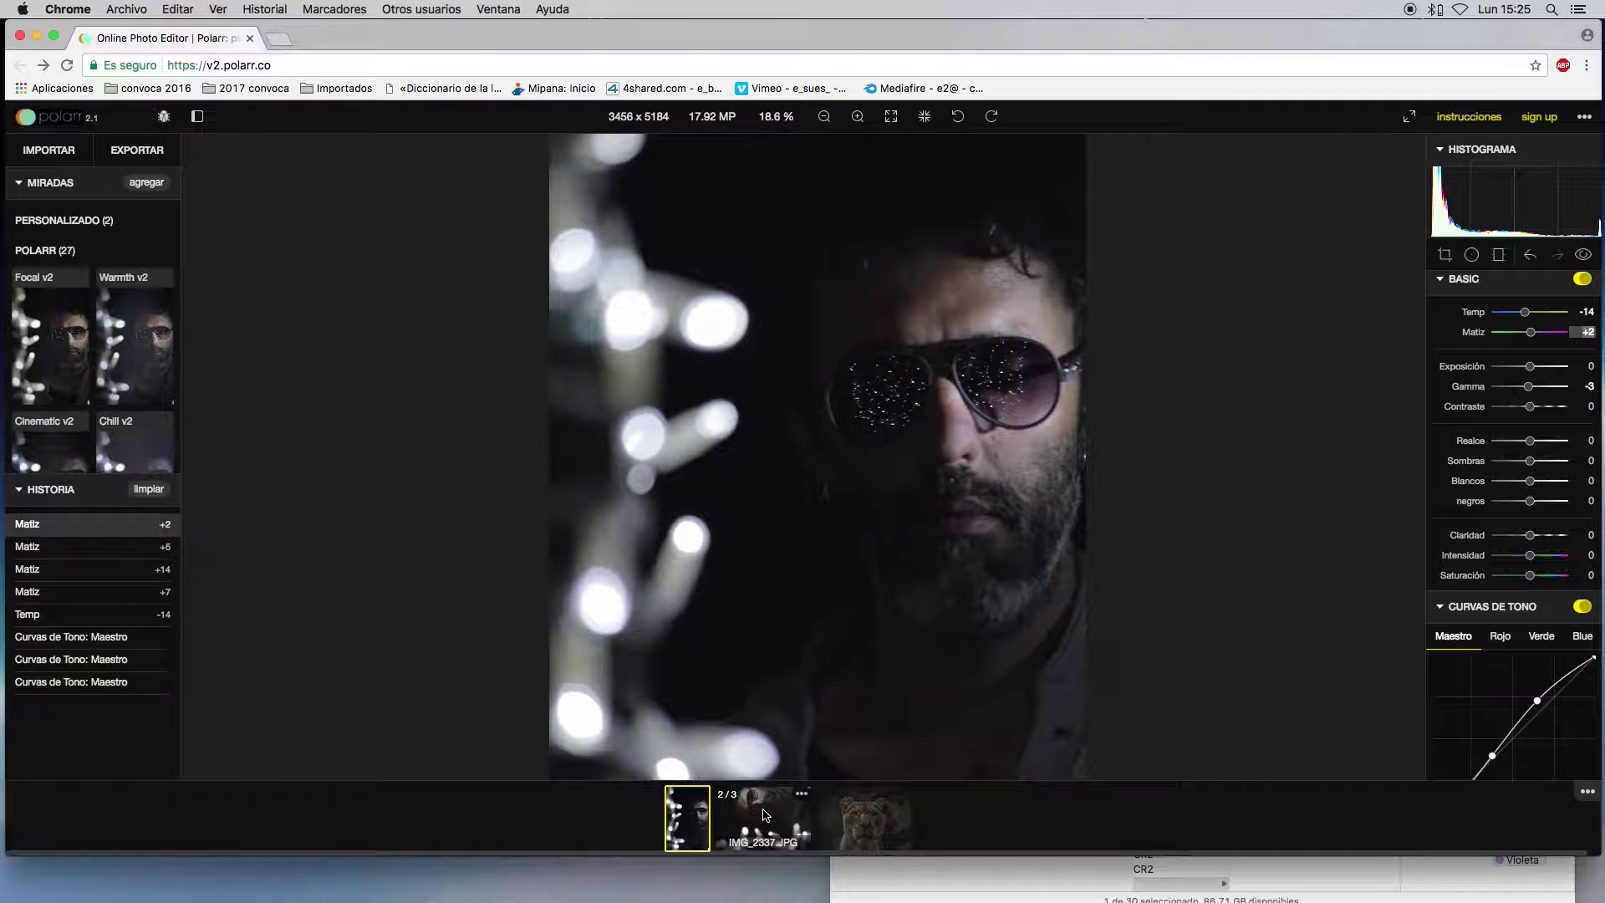
click(765, 815)
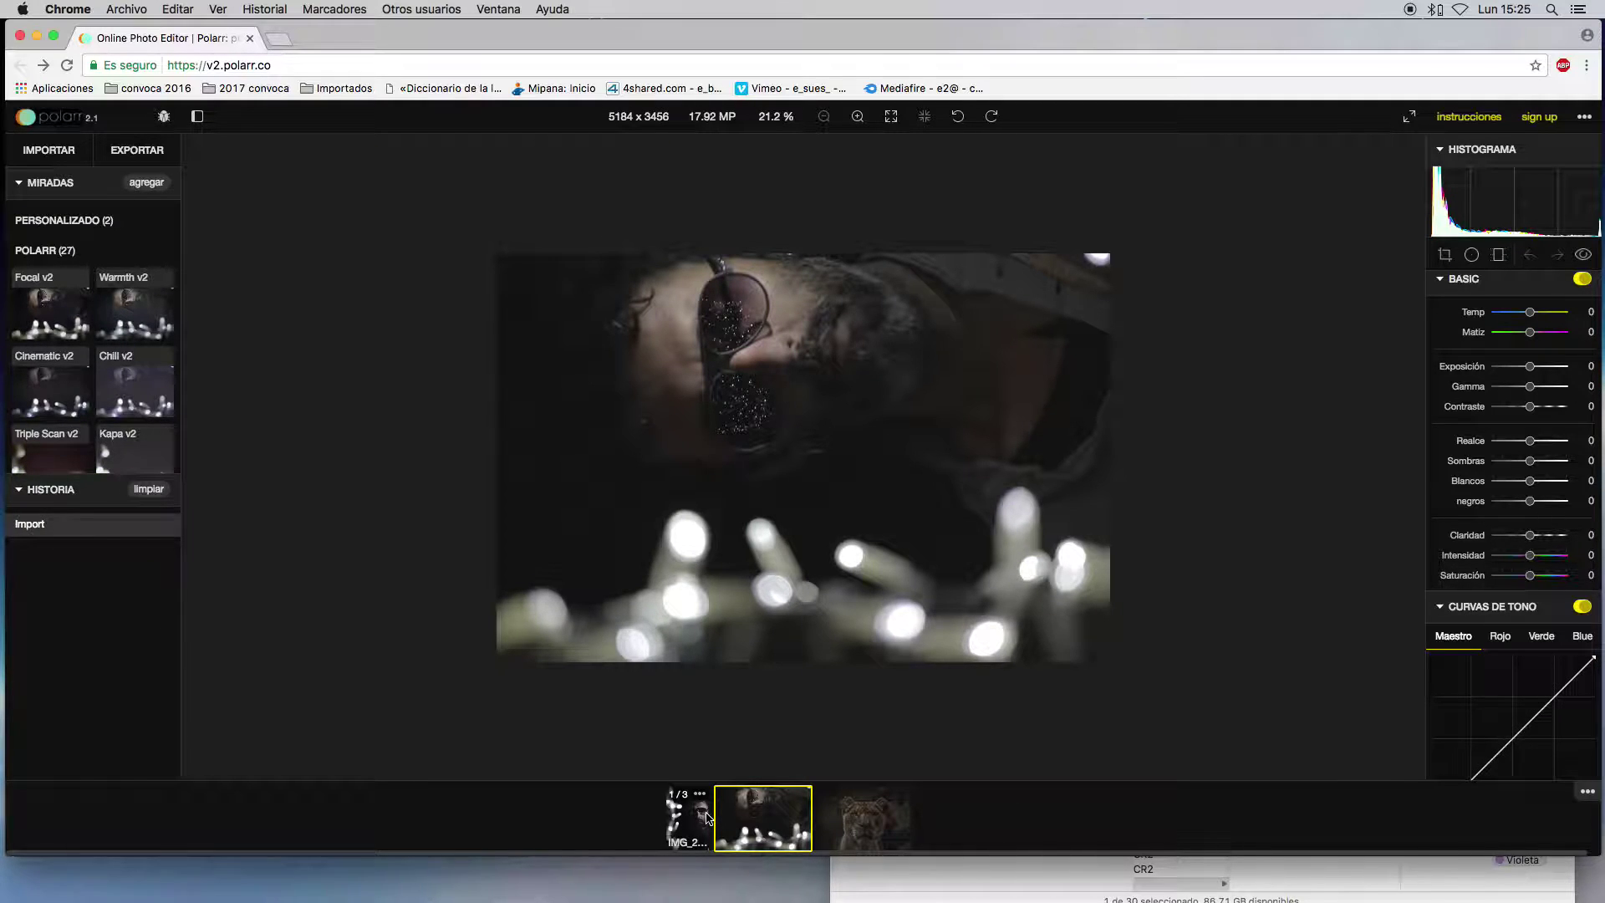
click(990, 118)
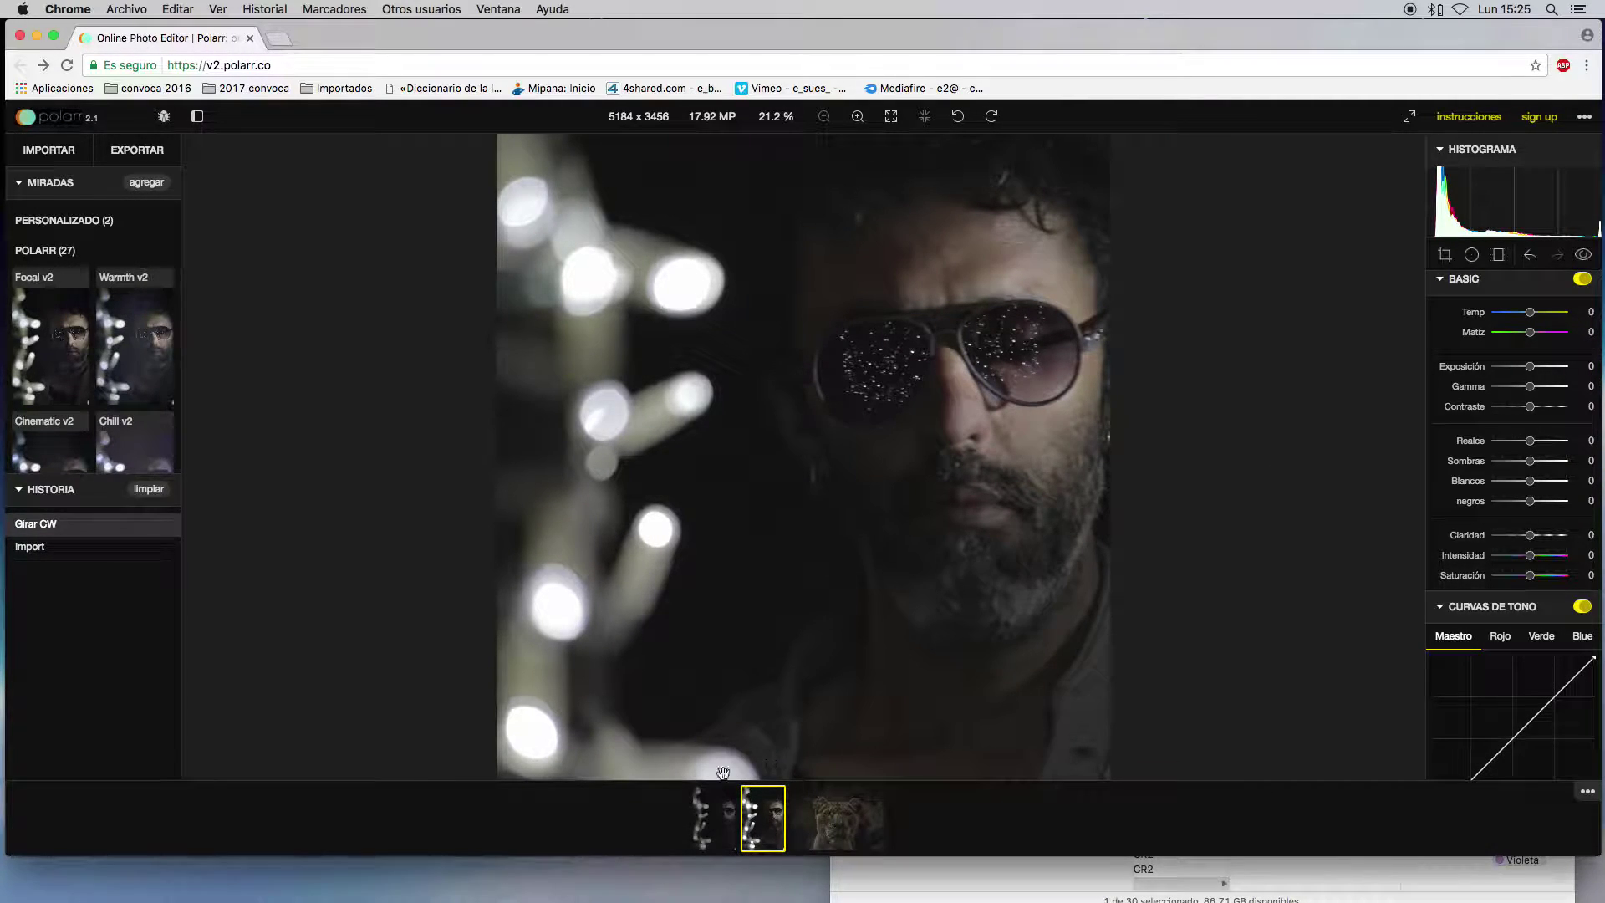
click(715, 812)
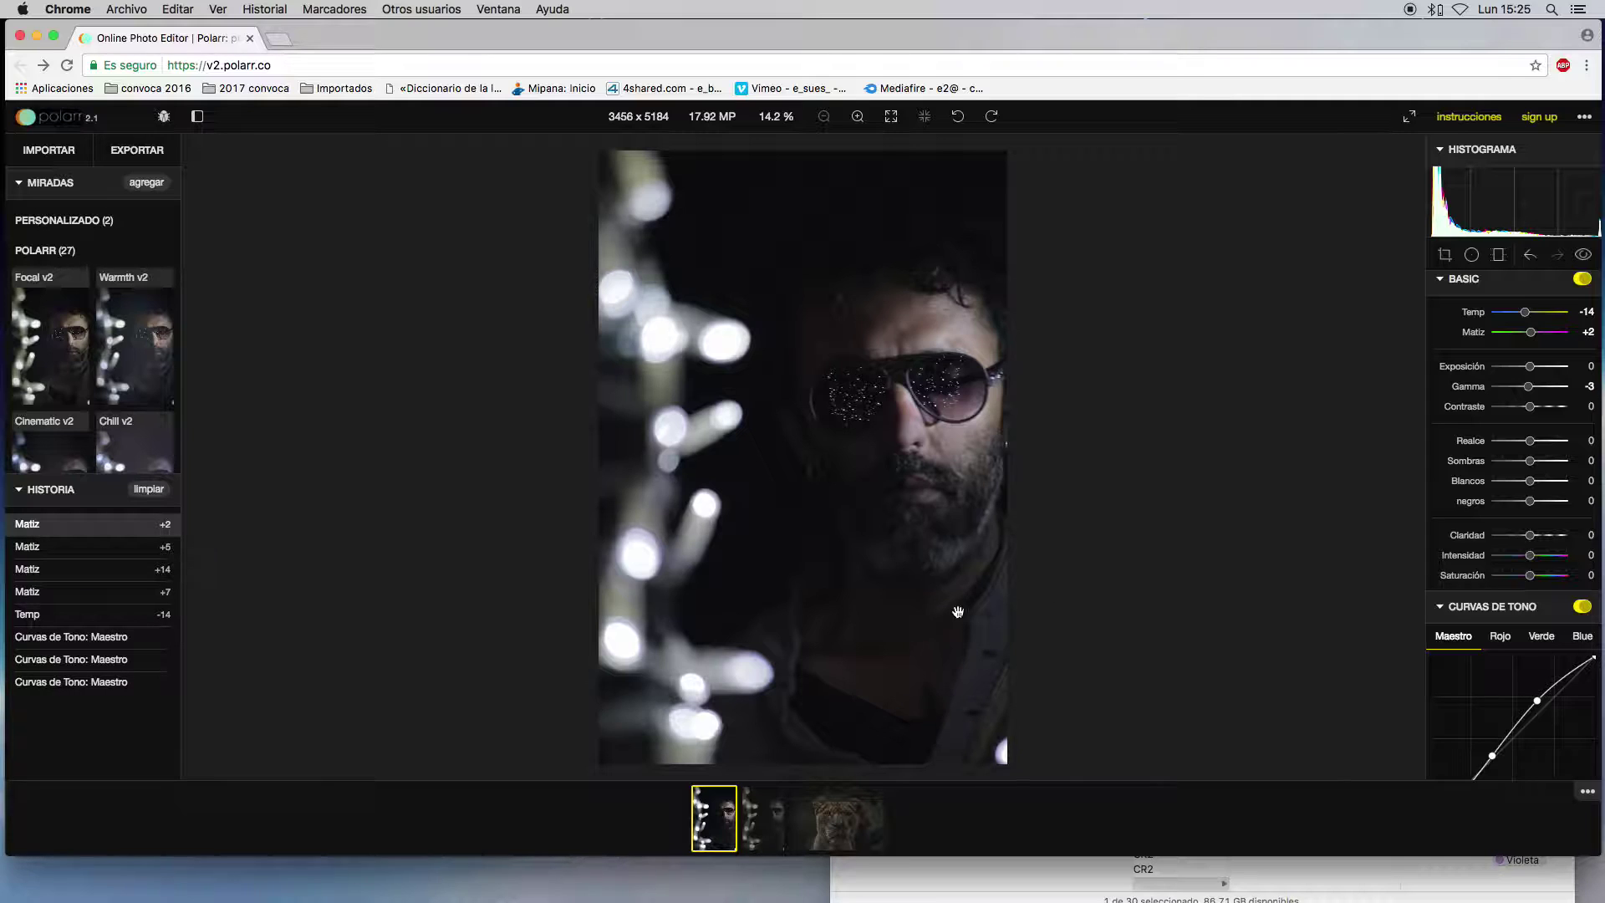
- Reshape the Blue tone curve, raising its deep shadows and lowering its highlights
drag(1595, 656, 1594, 648)
drag(1594, 658, 1595, 645)
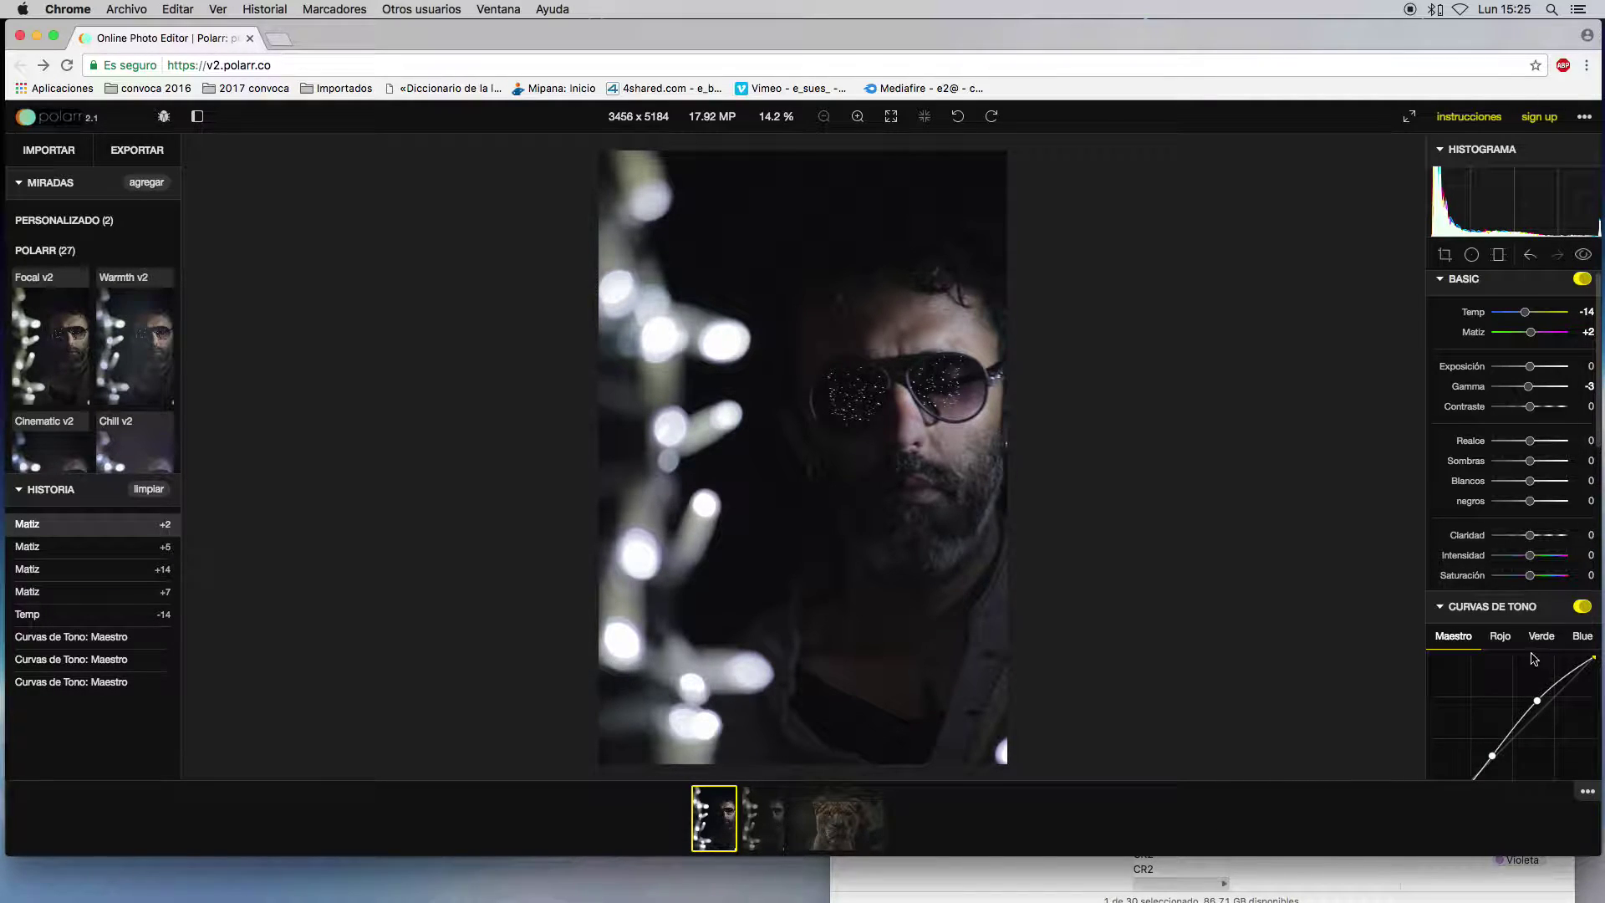
click(1502, 639)
scroll(1553, 682, down, 2)
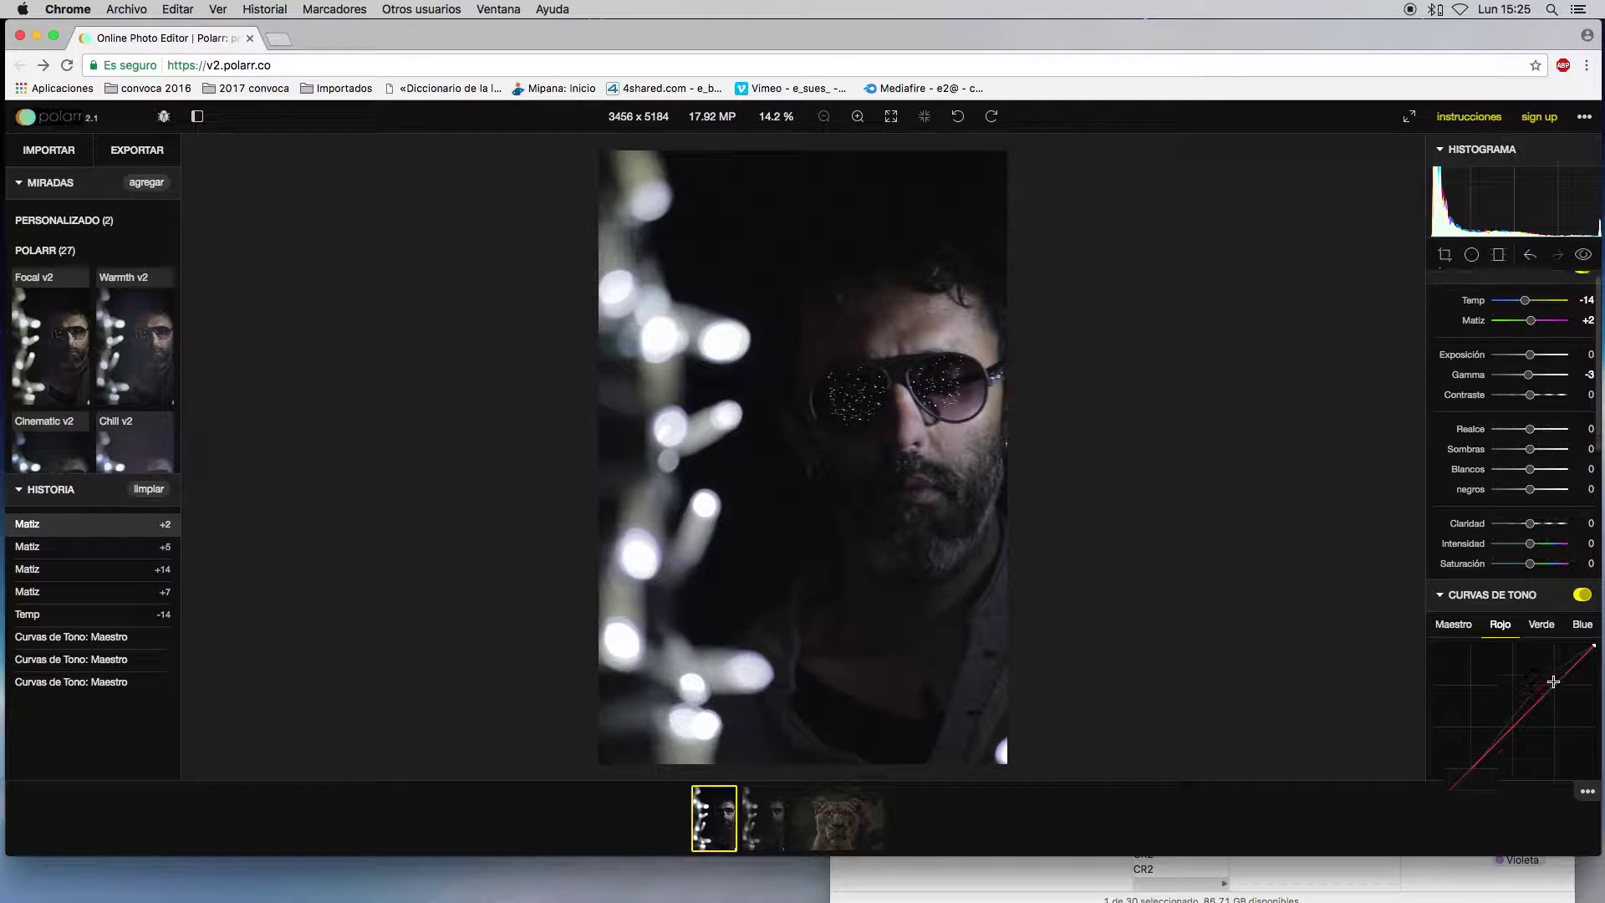
click(1582, 543)
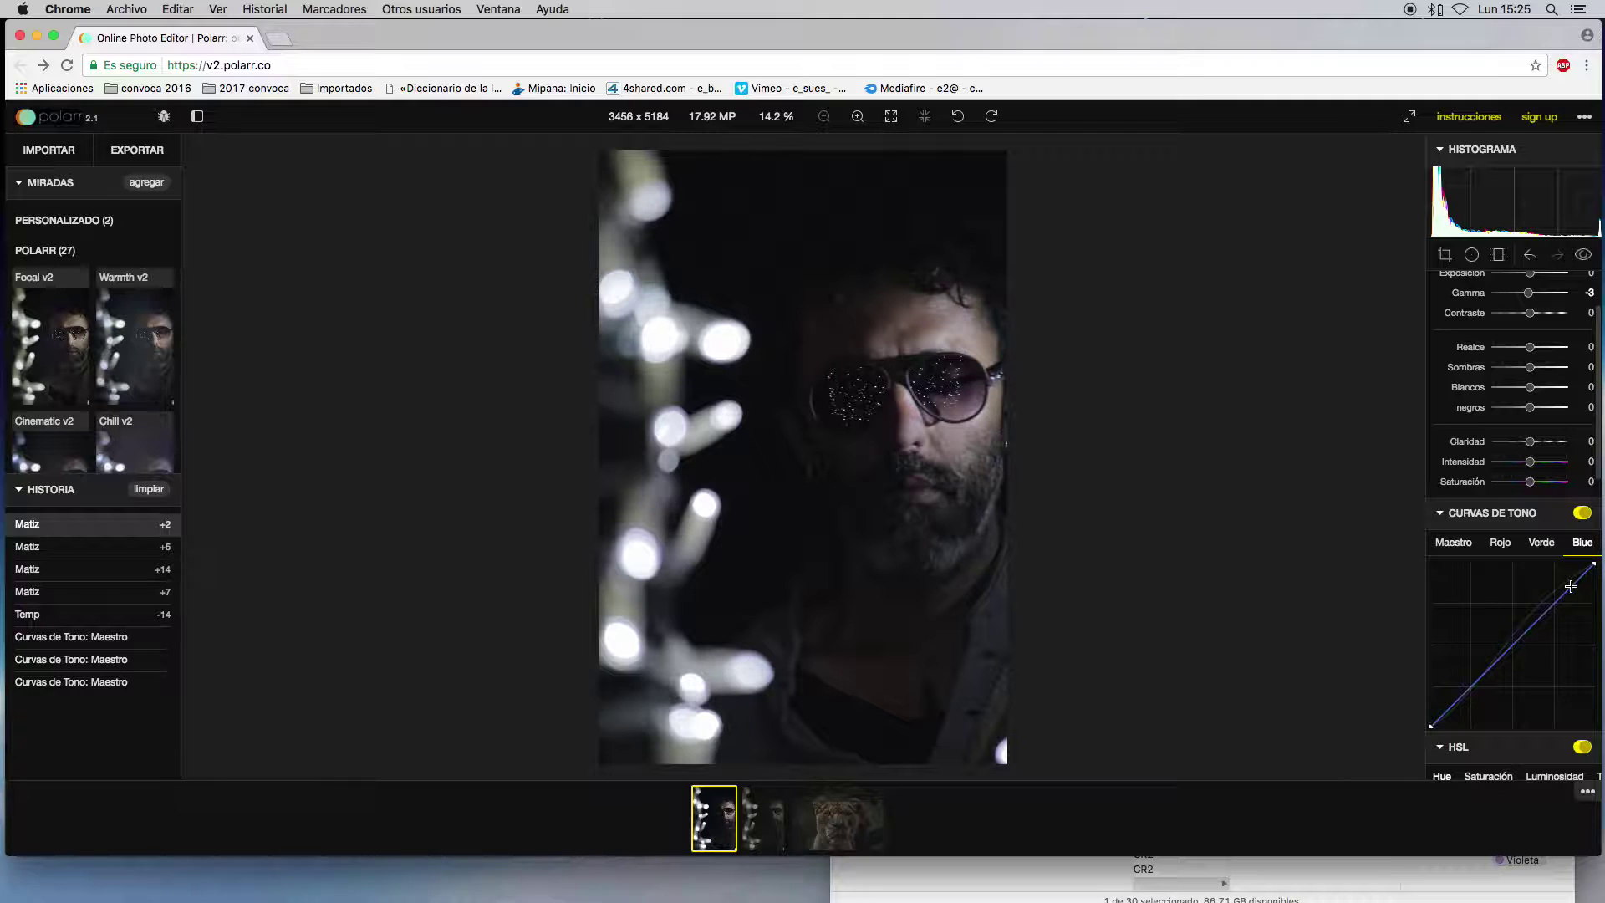
drag(1574, 580, 1439, 715)
drag(1582, 586, 1577, 597)
drag(1576, 597, 1574, 598)
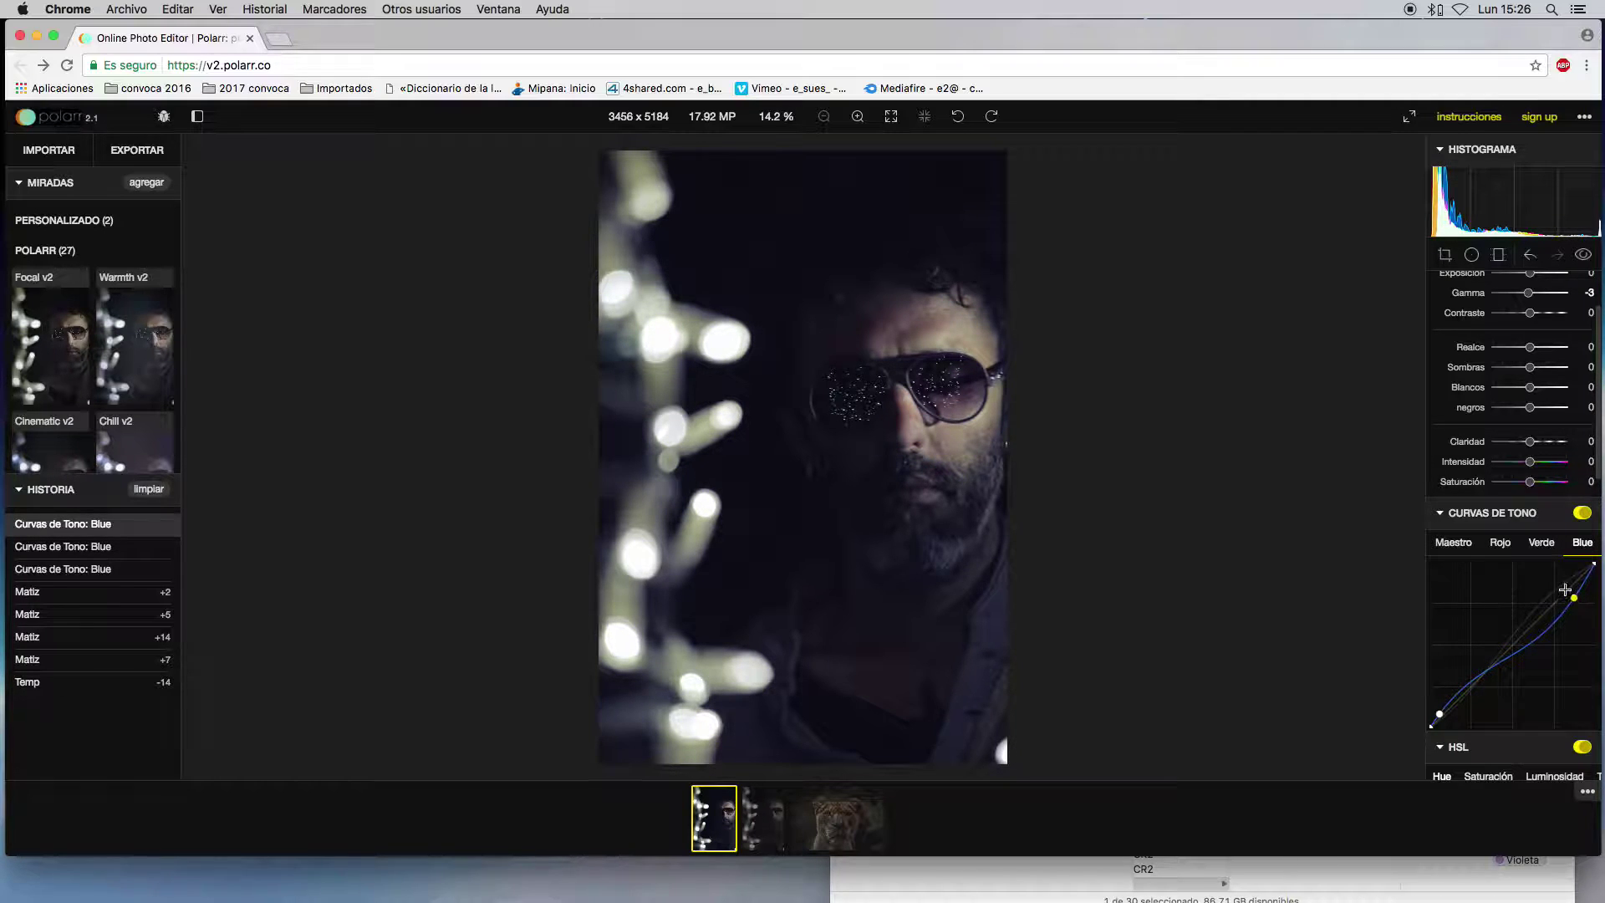
- Lower the Verde tone curve slightly using shadow, midtone and highlight points, and return to the Maestro curve
click(1543, 544)
drag(1530, 631, 1572, 590)
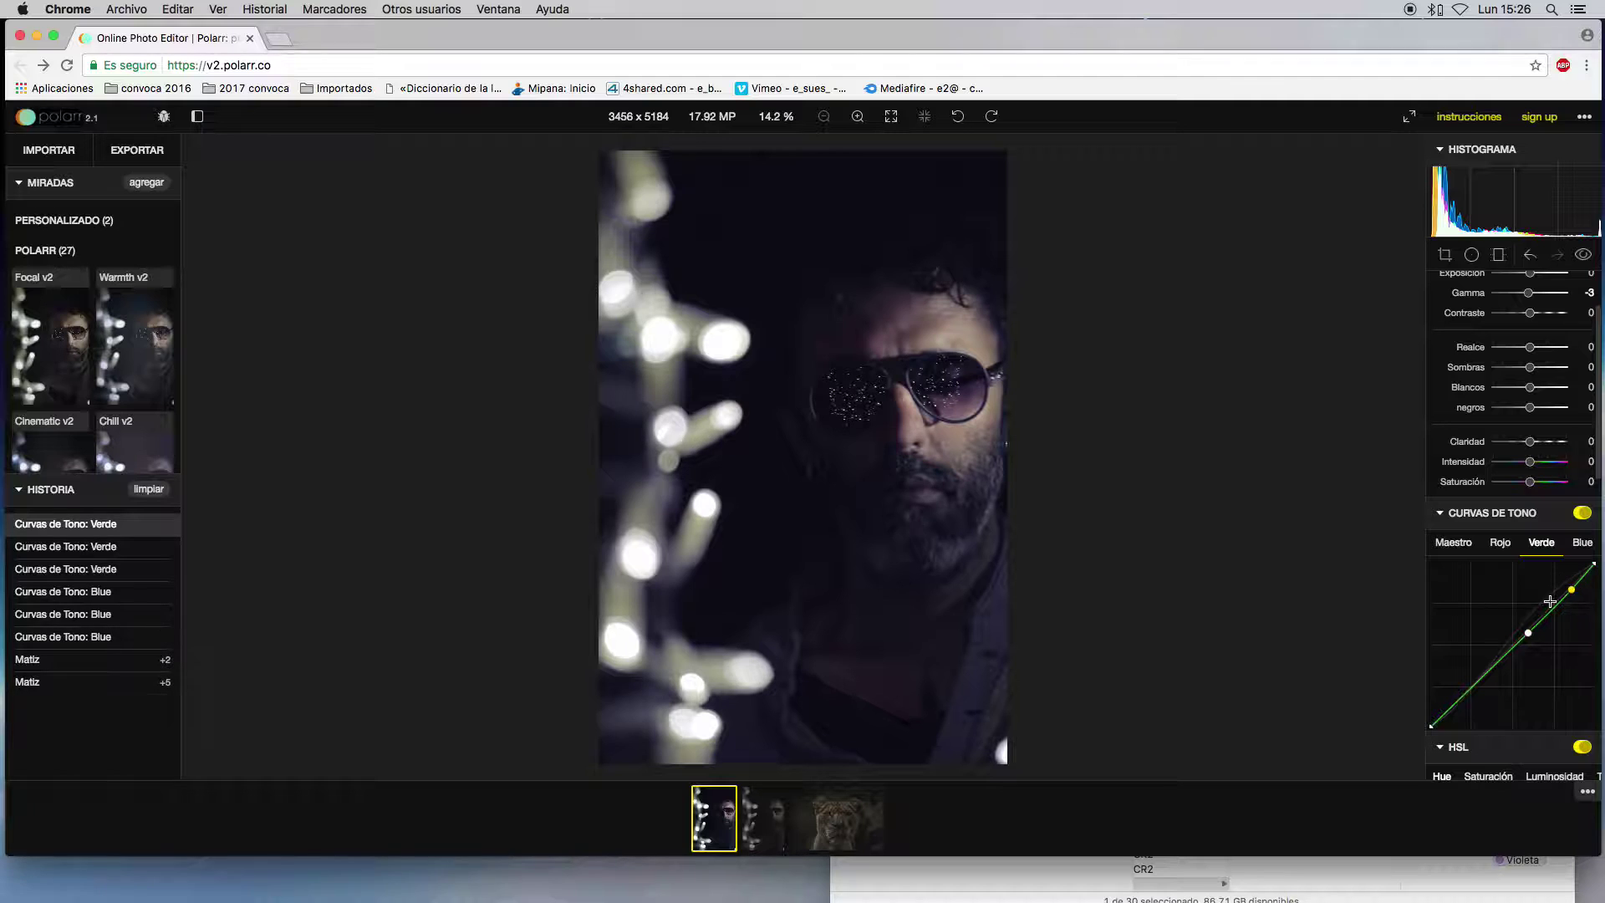
mouse_move(1459, 700)
mouse_down()
mouse_move(1449, 684)
mouse_move(1452, 709)
mouse_up()
mouse_move(1532, 632)
mouse_down()
mouse_move(1527, 620)
mouse_move(1529, 636)
mouse_up()
click(1454, 544)
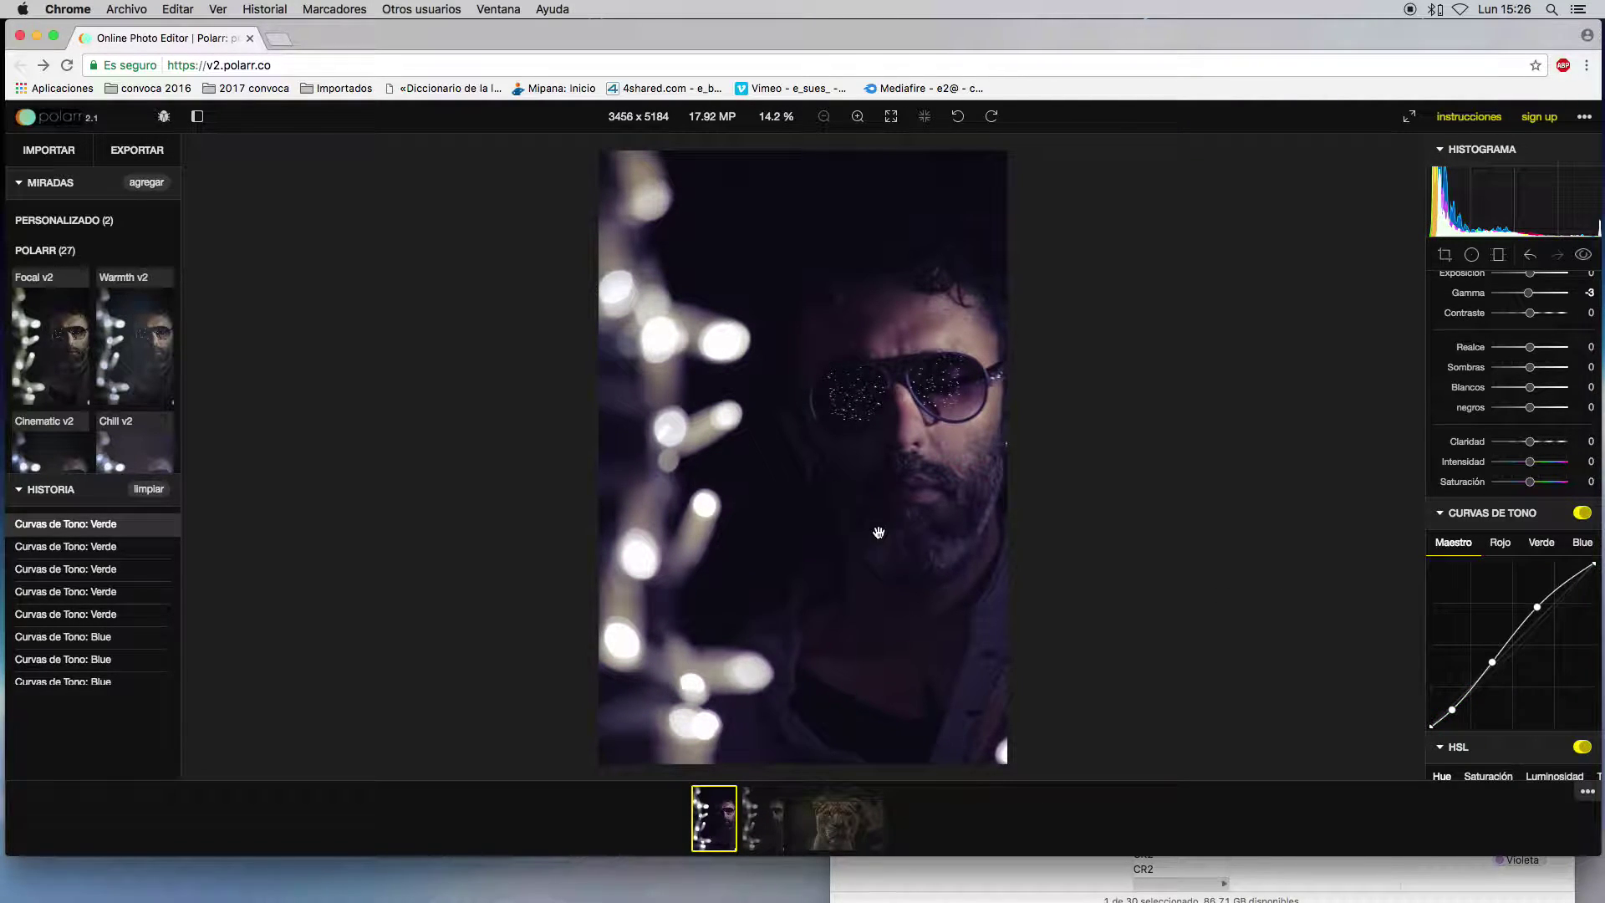
- Remove the highlight, midtone and shadow points from the Maestro tone curve so it is a straight line
scroll(1581, 566, up, 3)
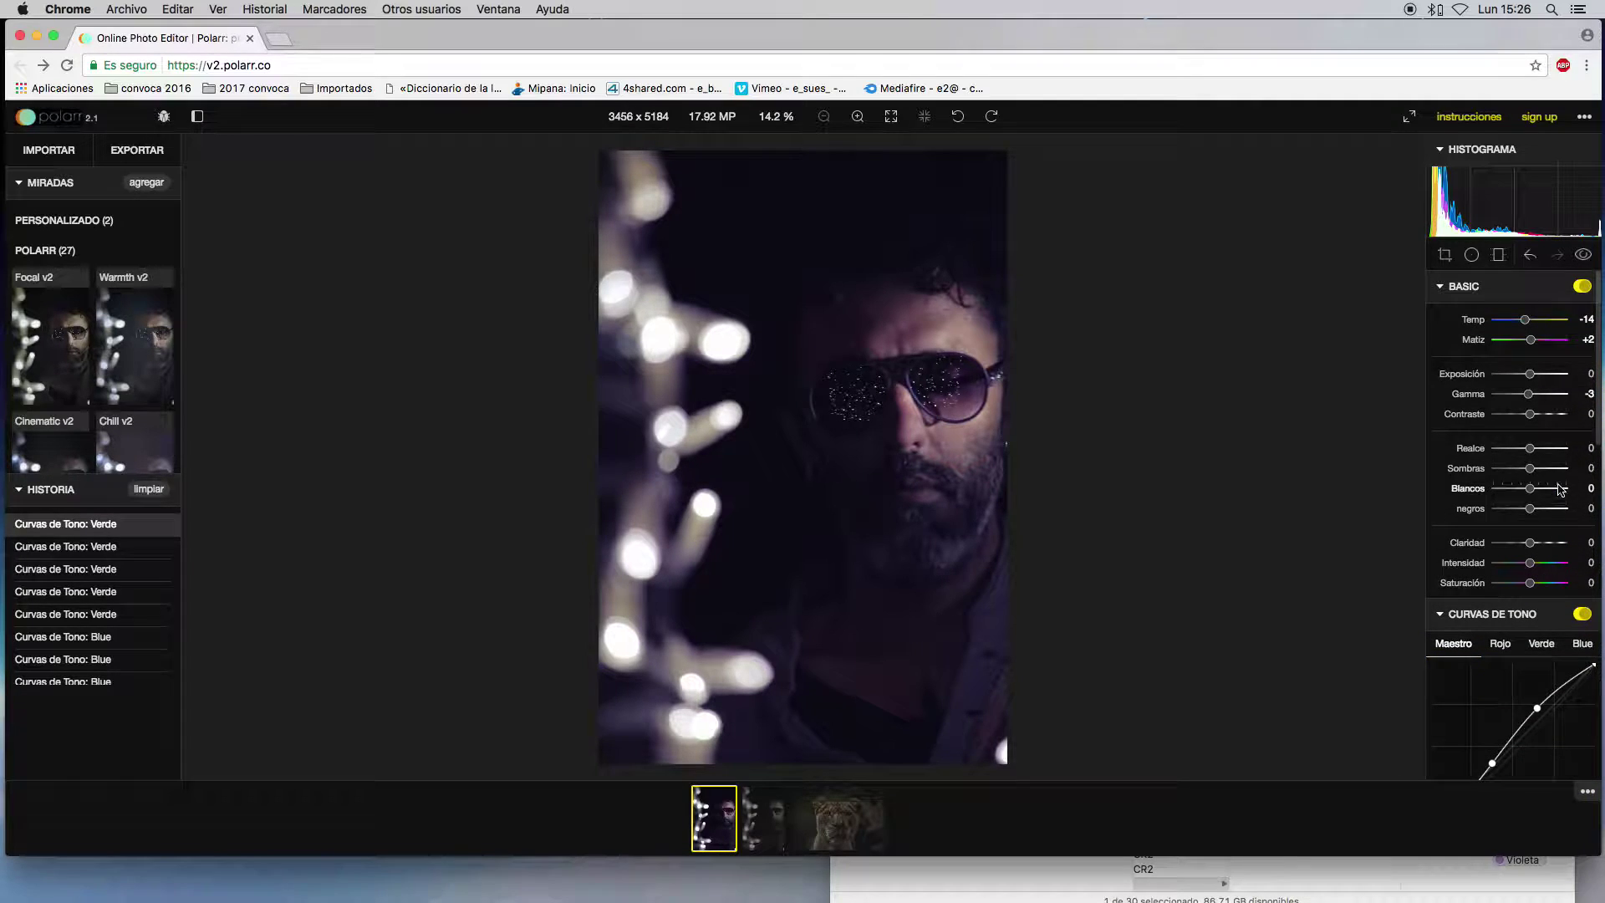
scroll(1581, 566, down, 5)
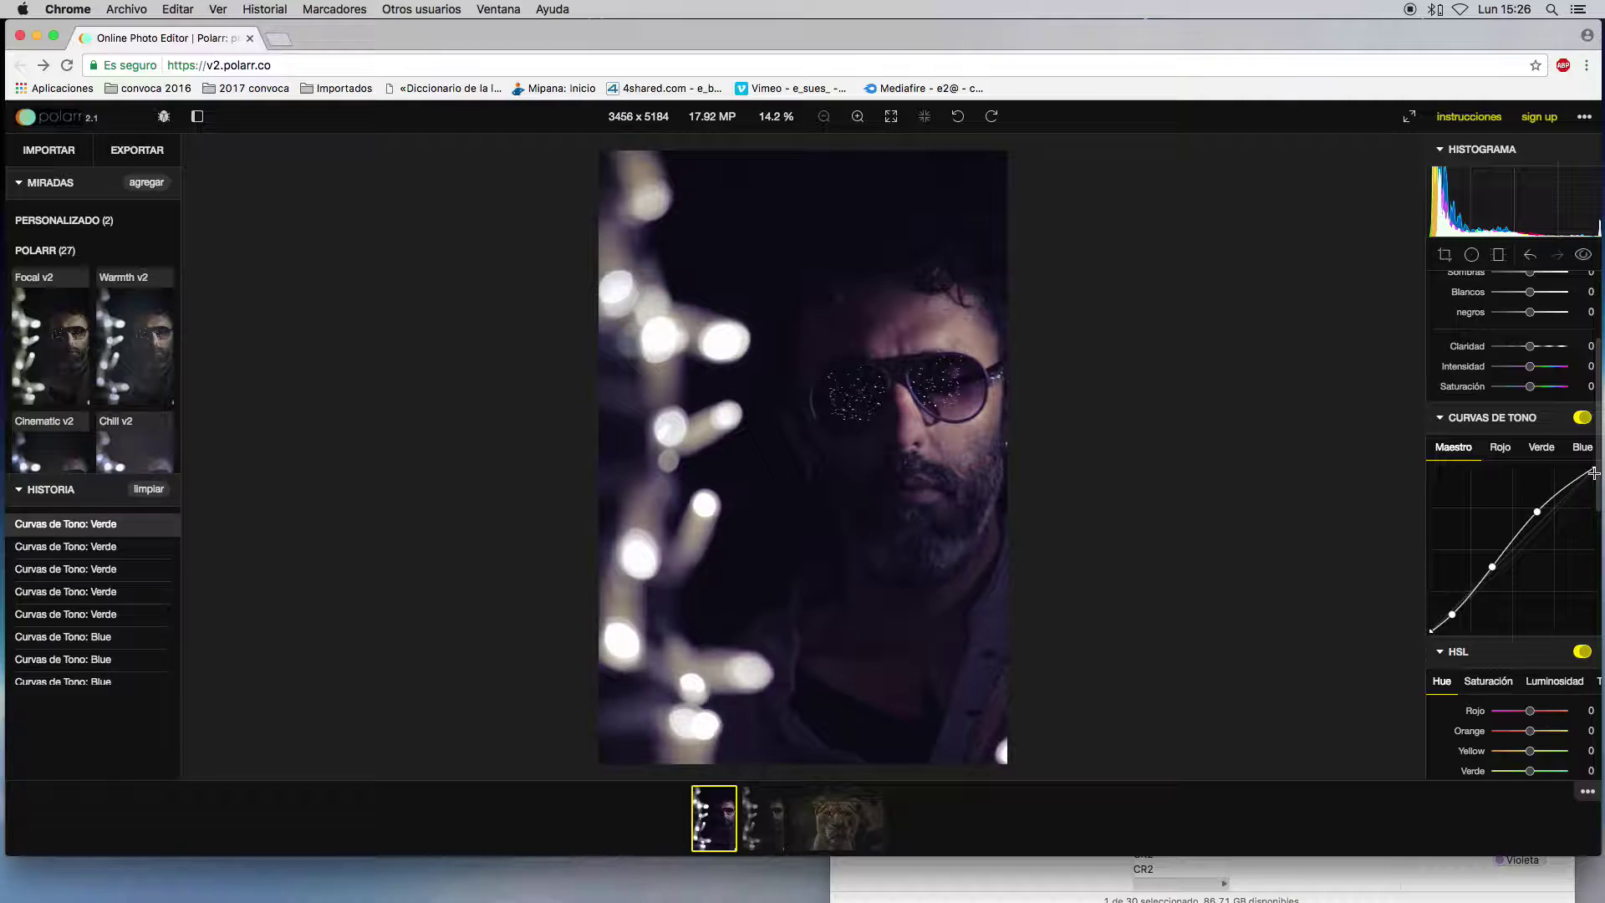
double_click(1539, 510)
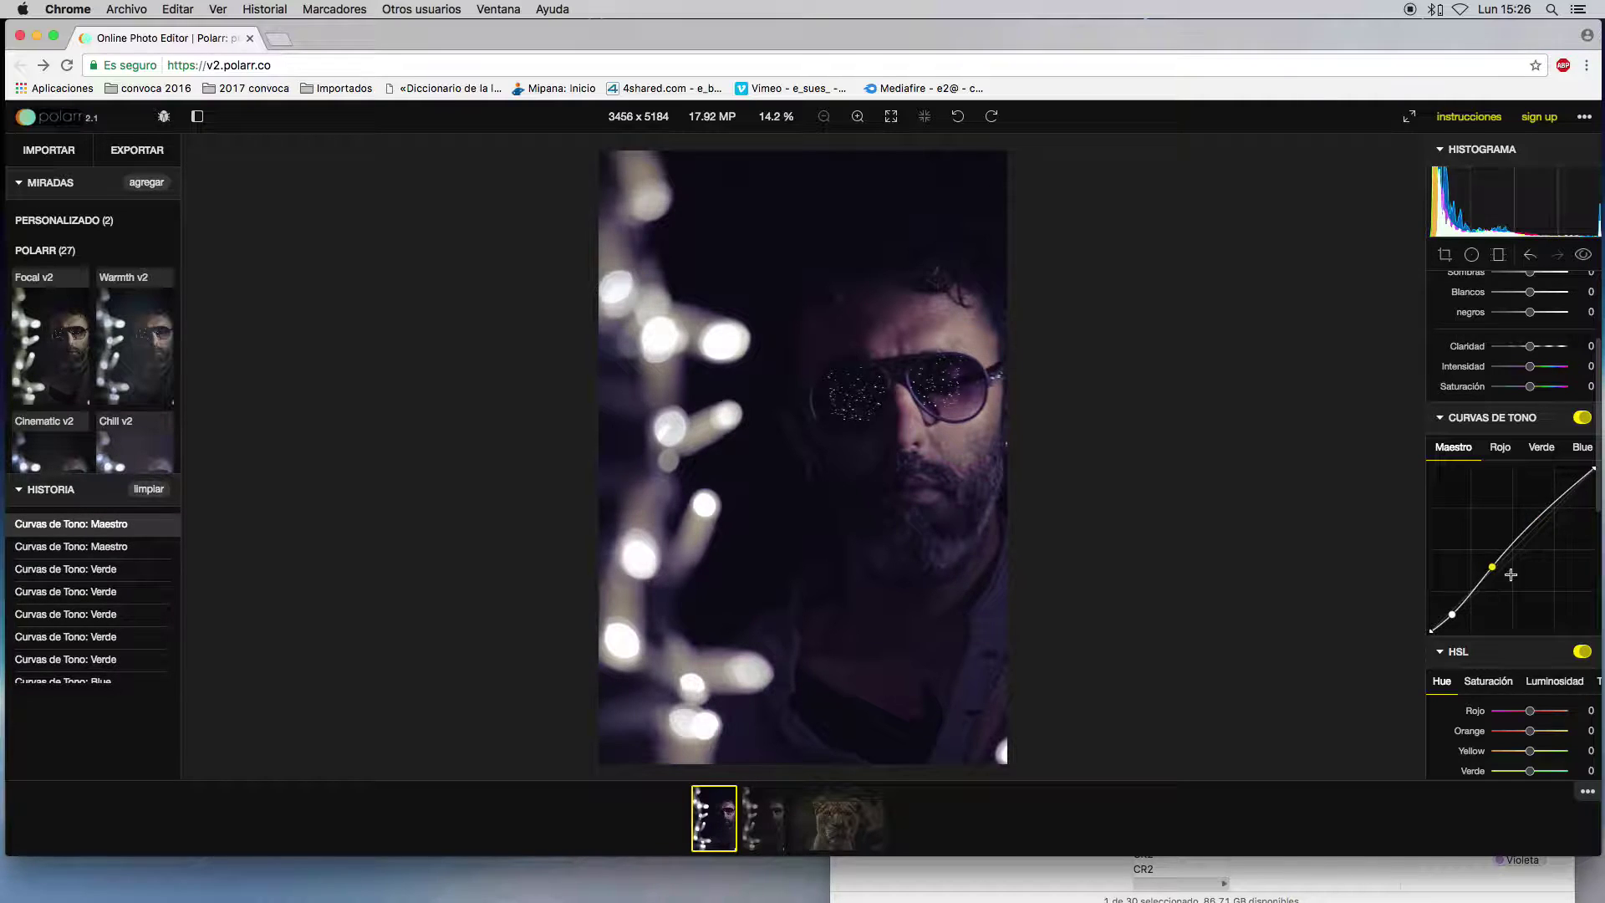
double_click(1494, 567)
click(1454, 612)
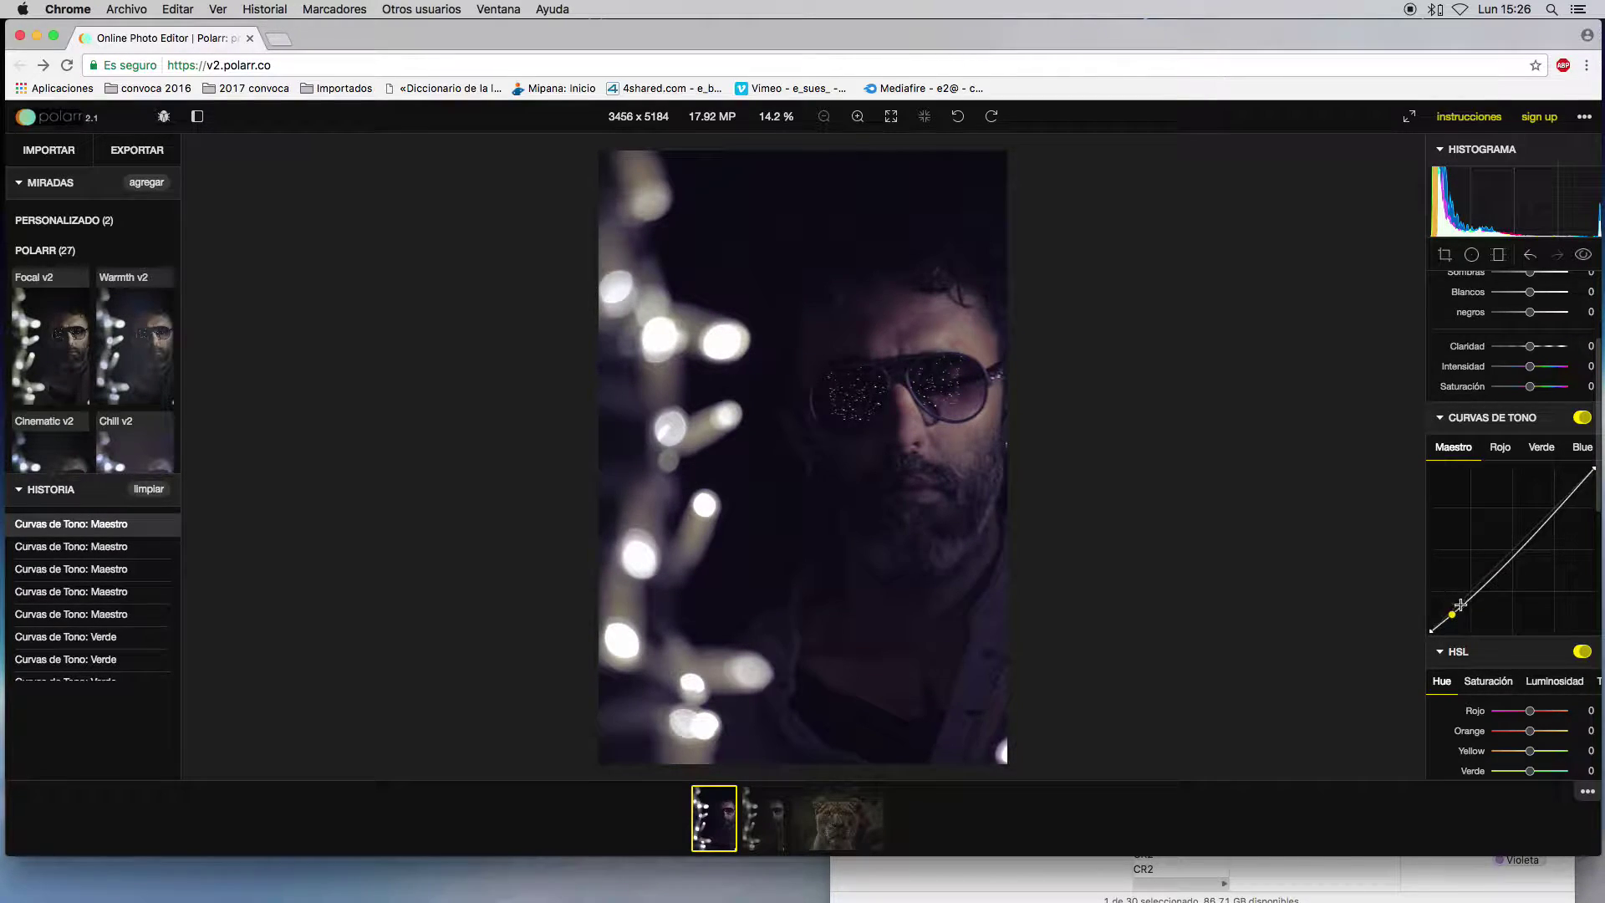
double_click(1456, 612)
scroll(1594, 541, up, 3)
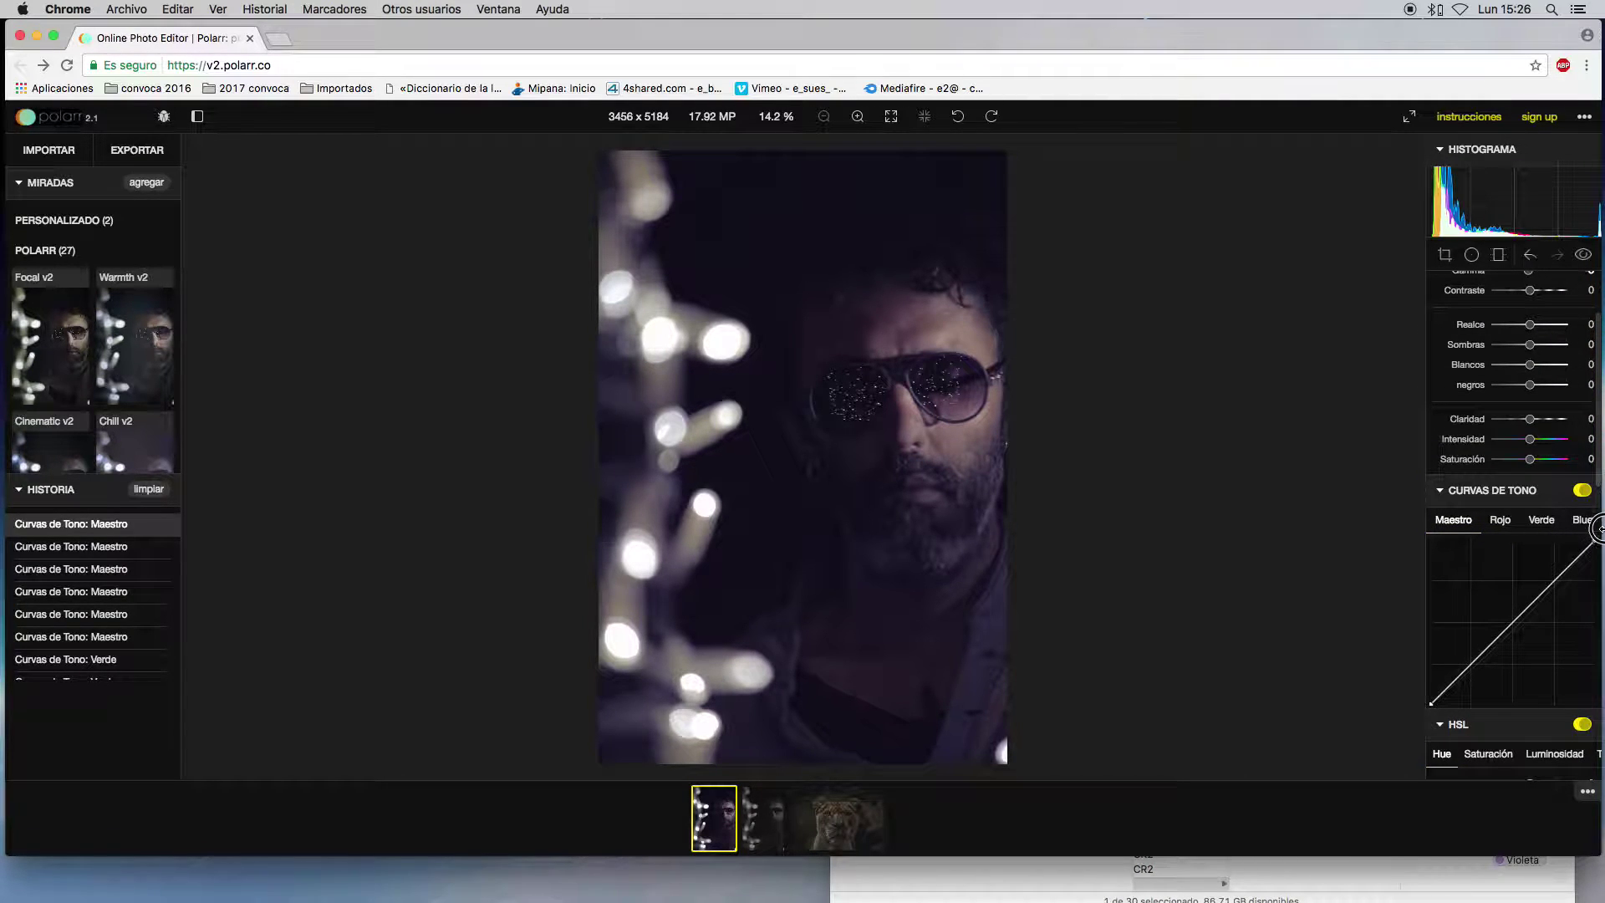
scroll(1597, 527, up, 5)
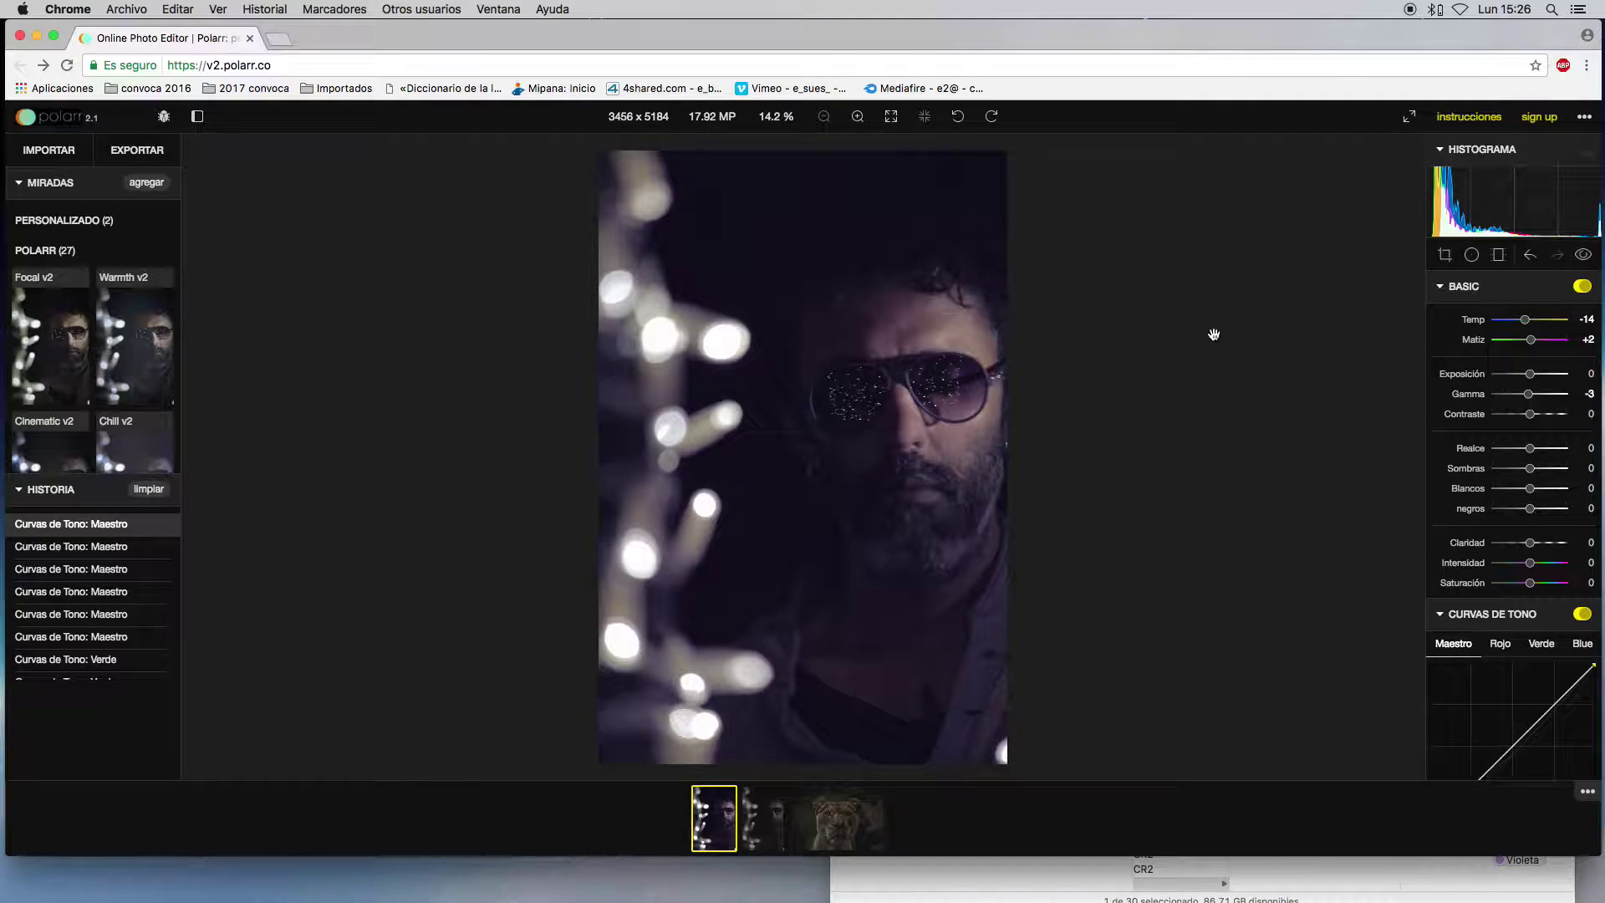
- Compare the edited raw portrait with its JPG version and review its edit history back to the import
mouse_move(732, 801)
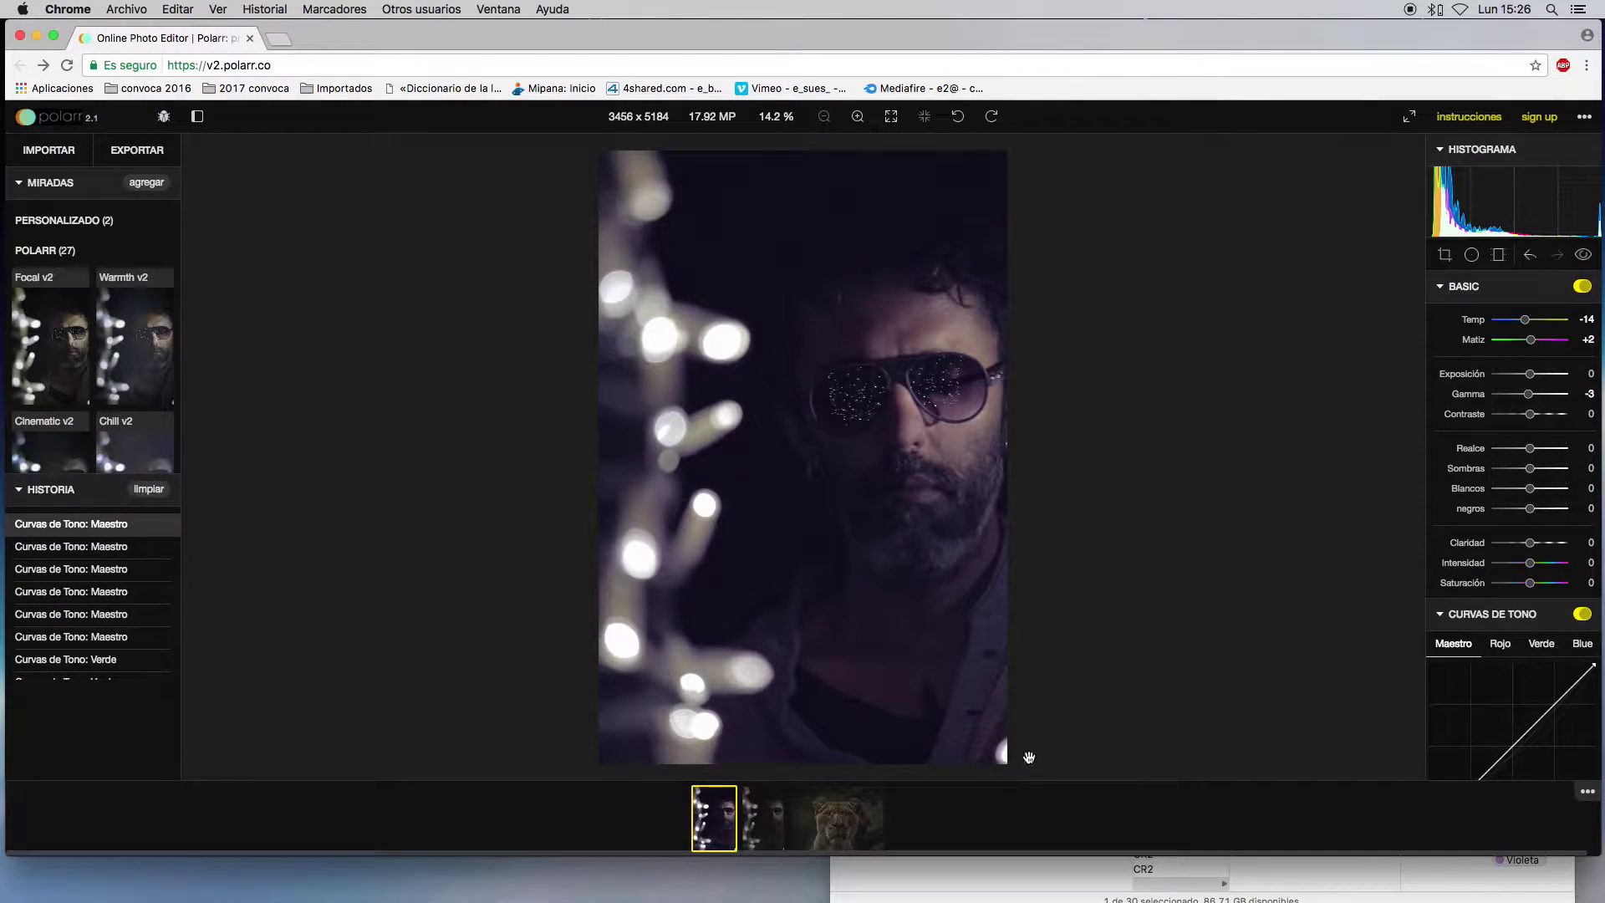
click(770, 813)
click(711, 830)
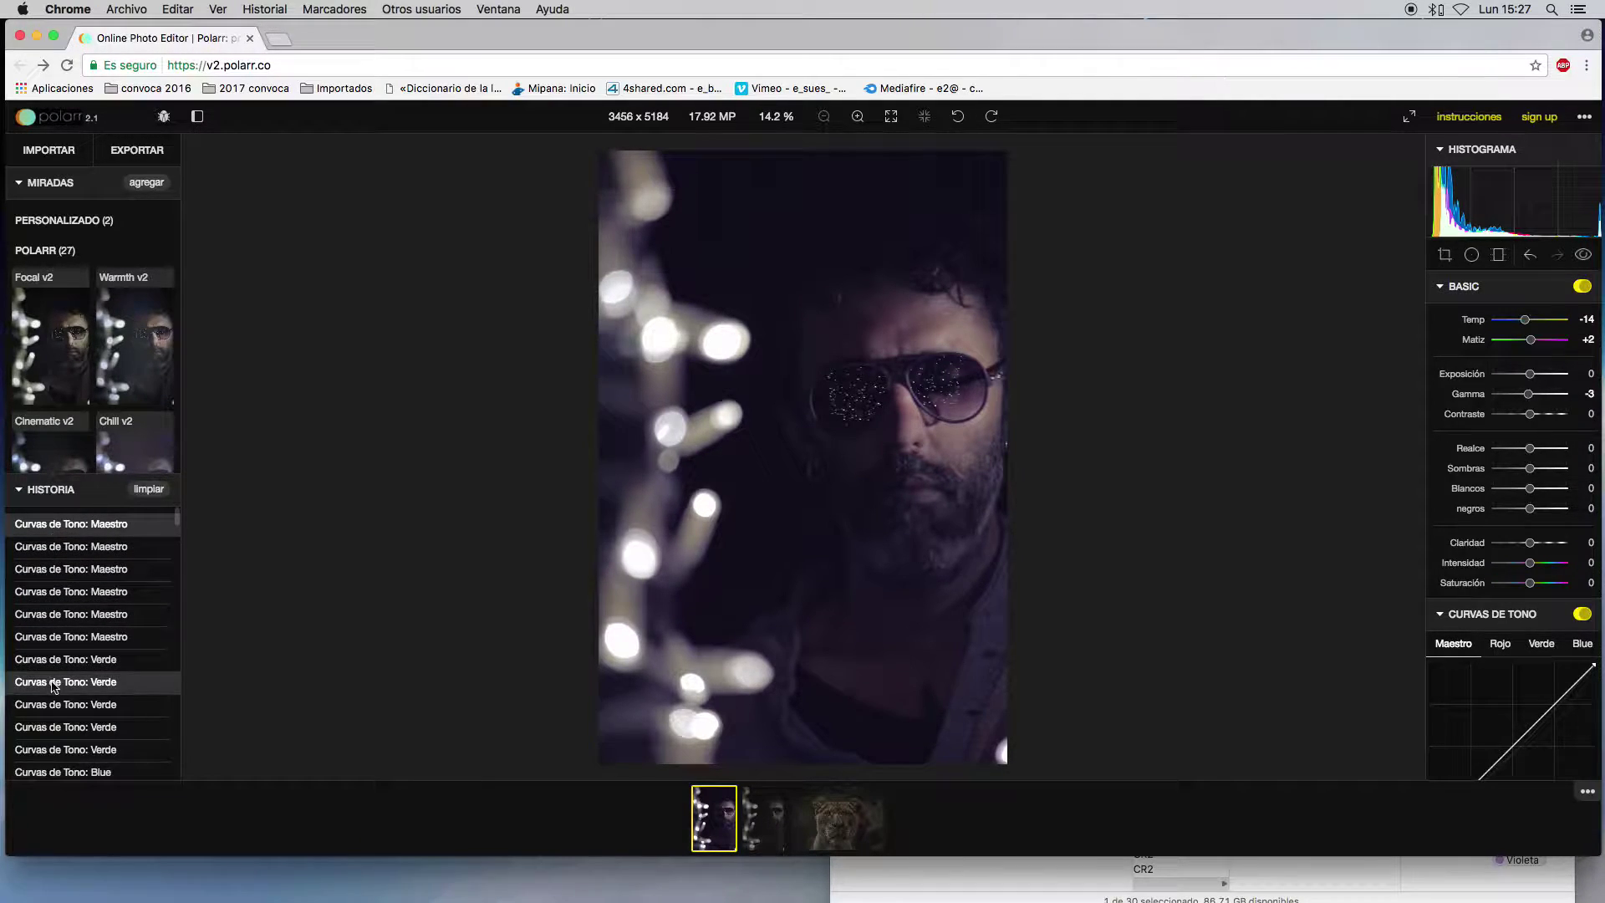
scroll(92, 757, down, 5)
scroll(92, 757, down, 2)
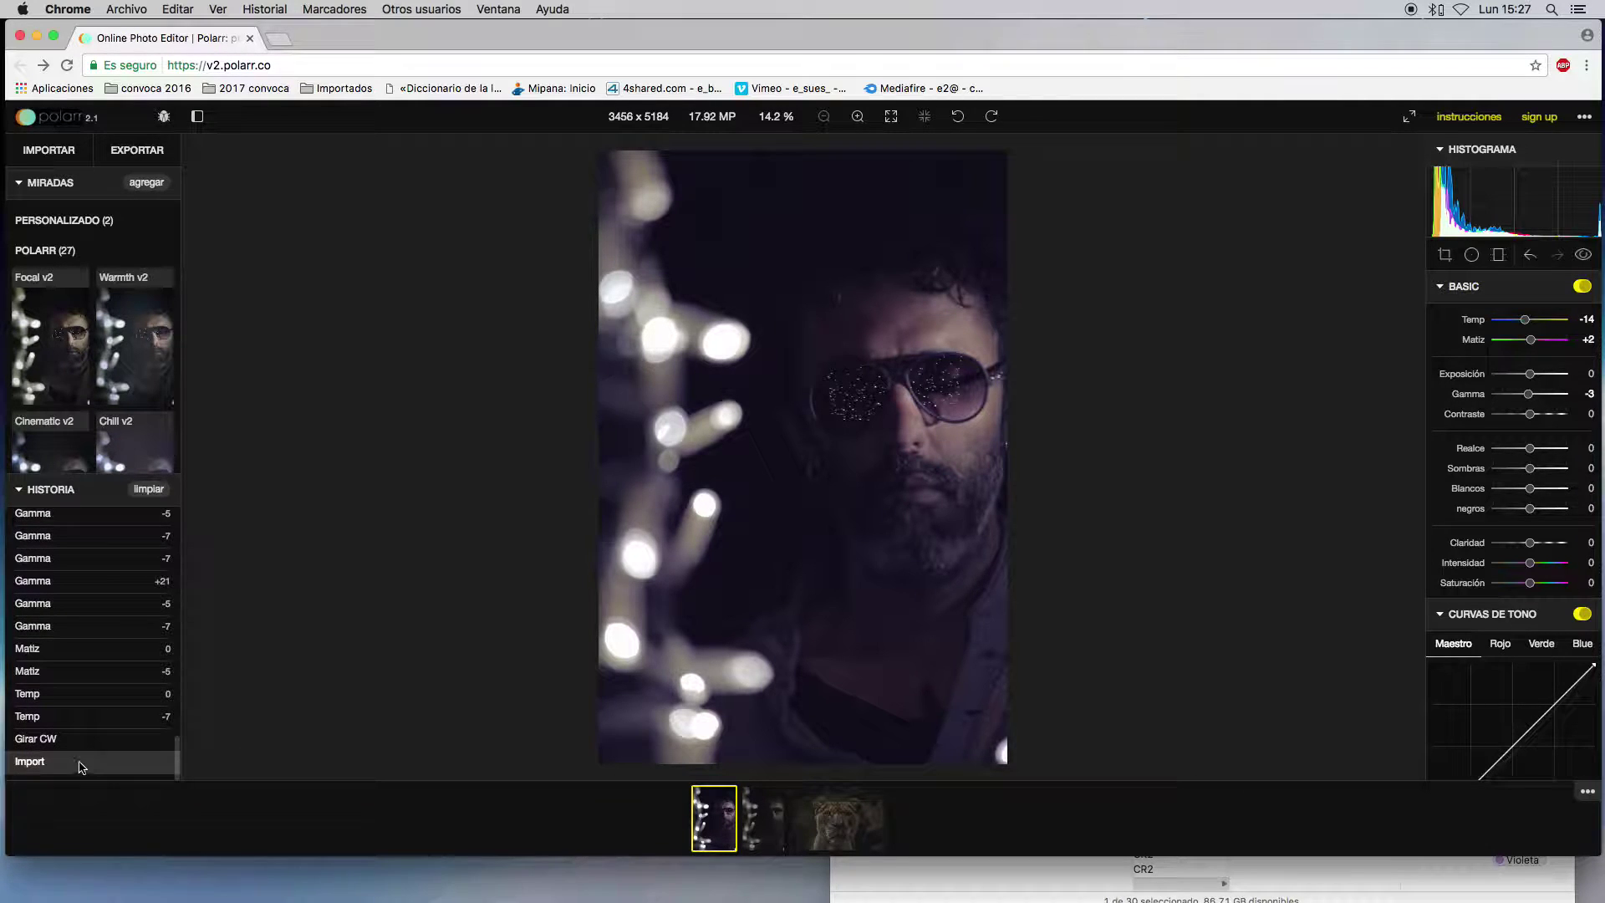
scroll(79, 756, up, 10)
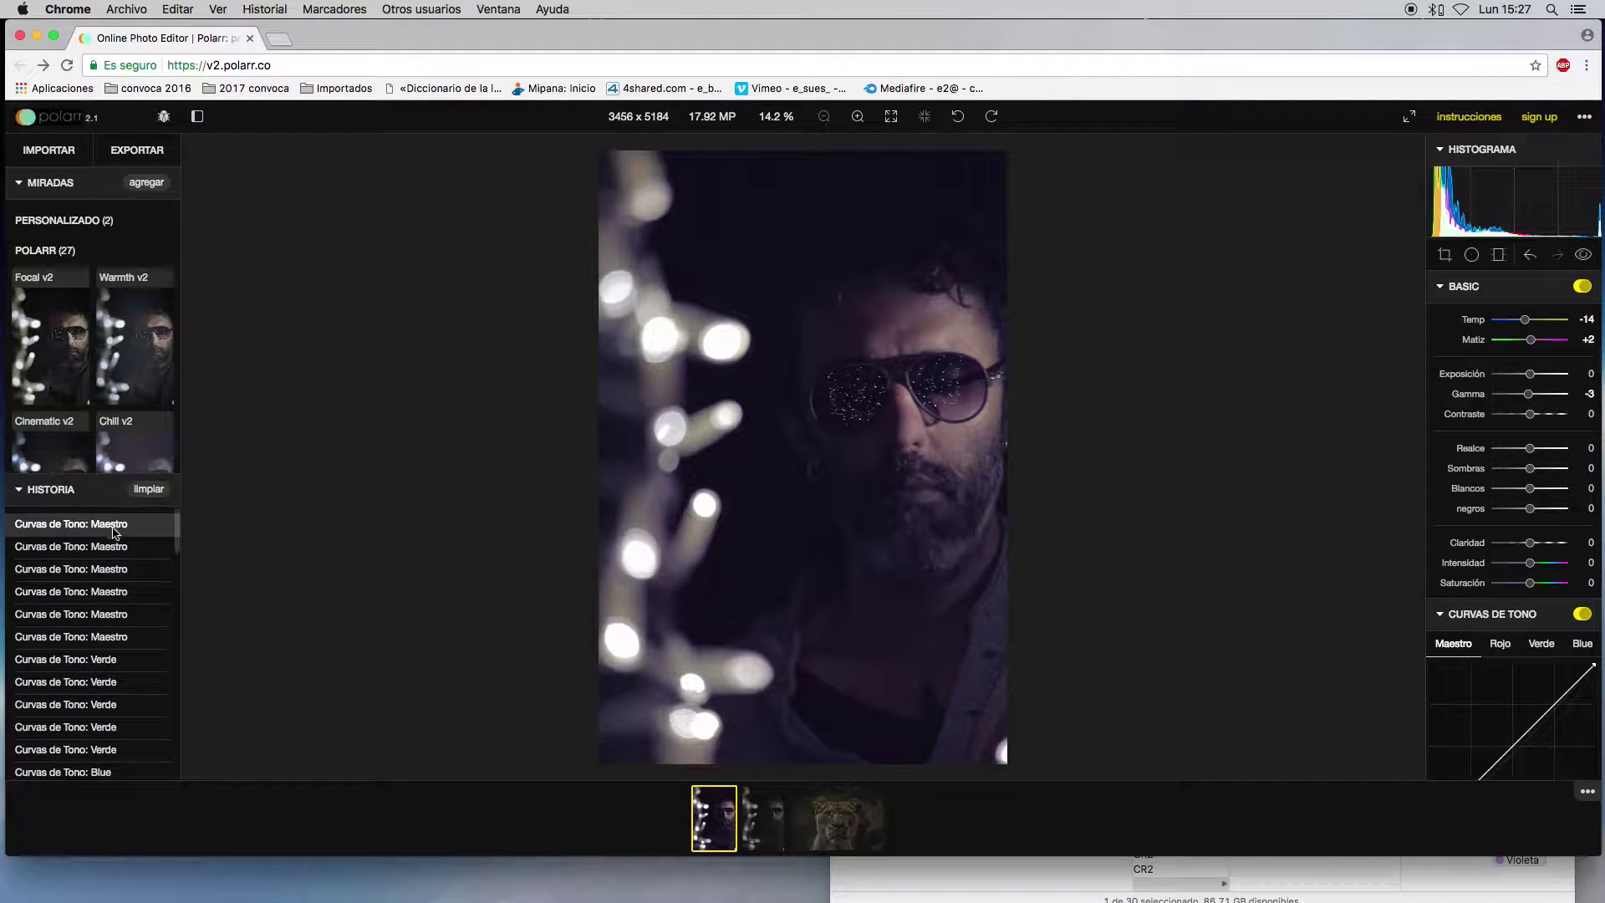
scroll(113, 602, down, 7)
scroll(117, 748, up, 2)
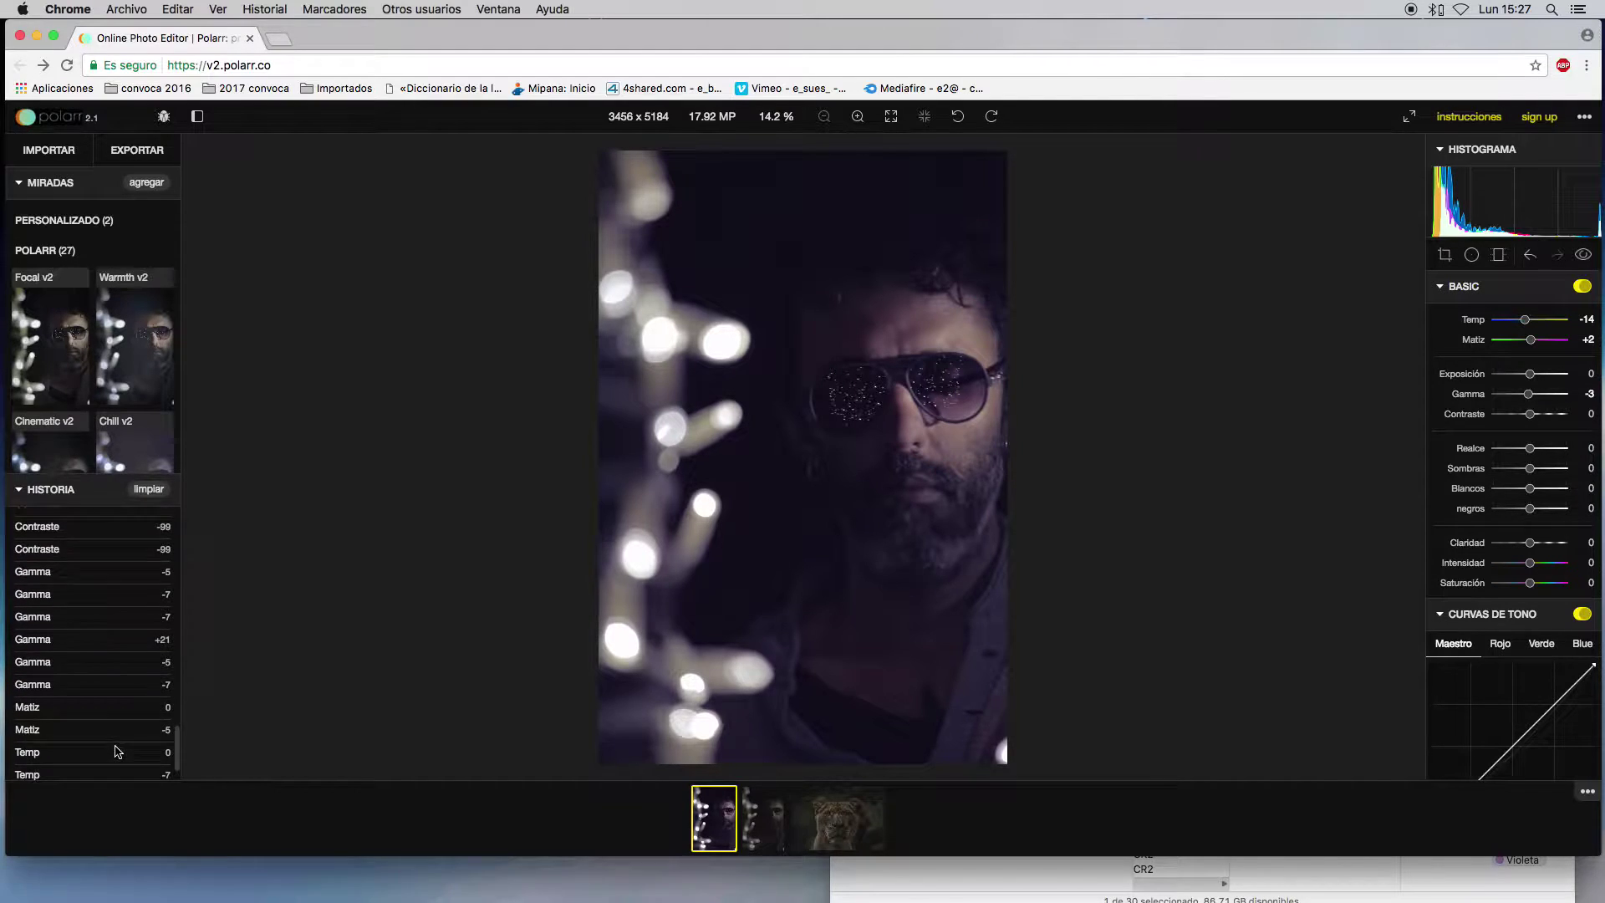
scroll(117, 735, up, 8)
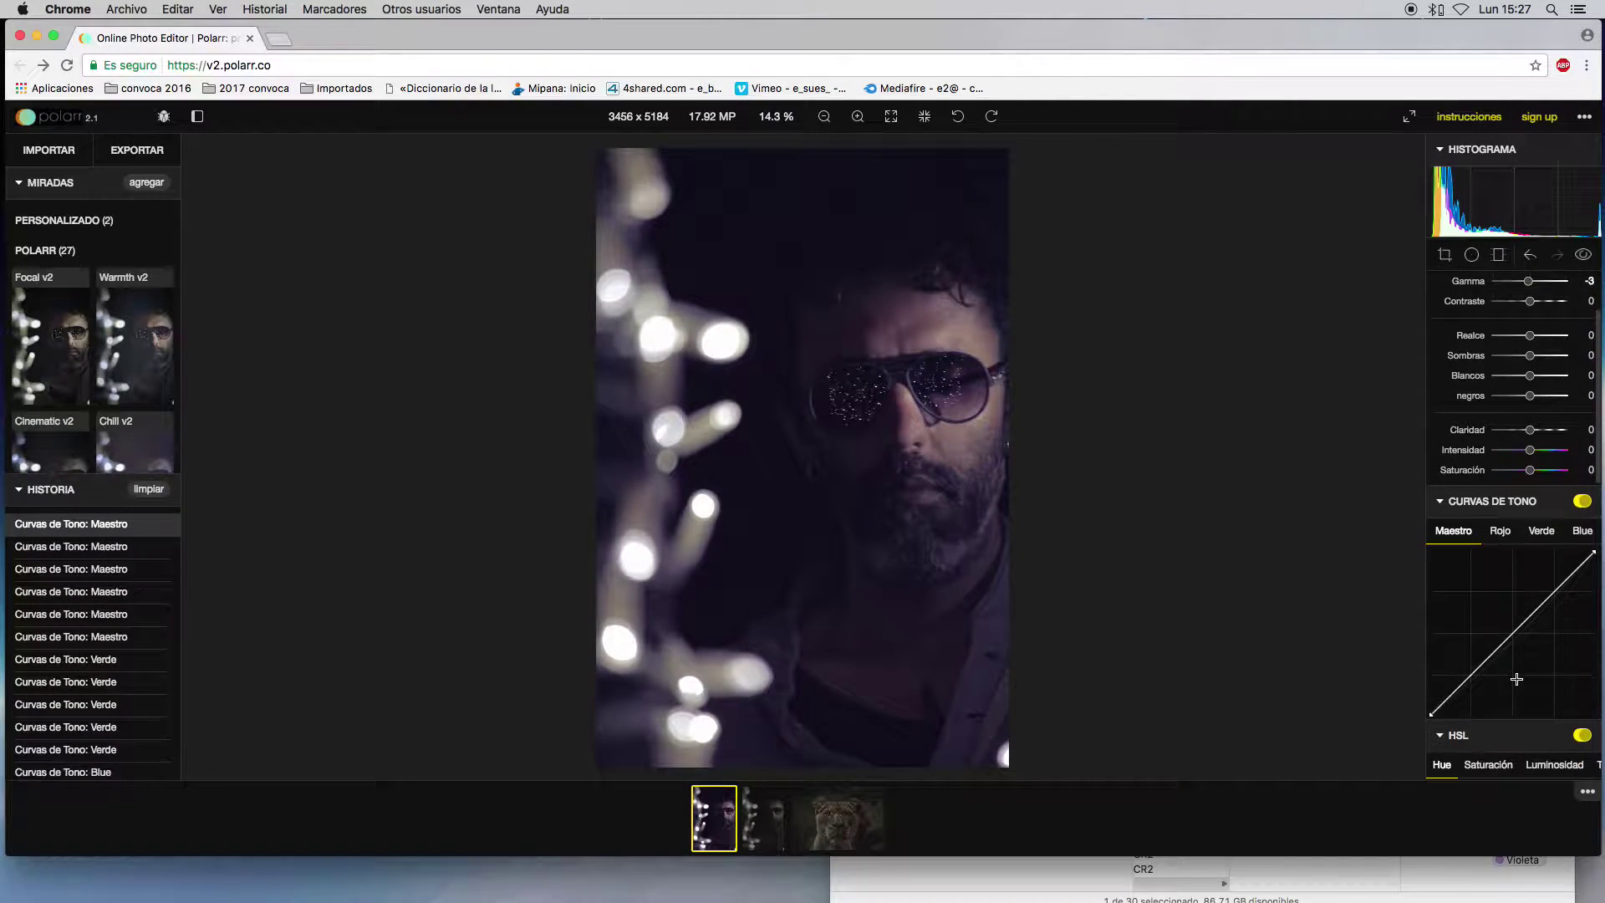
- Raise the raw portrait's Exposición to +46 after trying +9 and +21, and set Gamma to -10
scroll(1520, 669, down, 3)
scroll(1520, 679, up, 3)
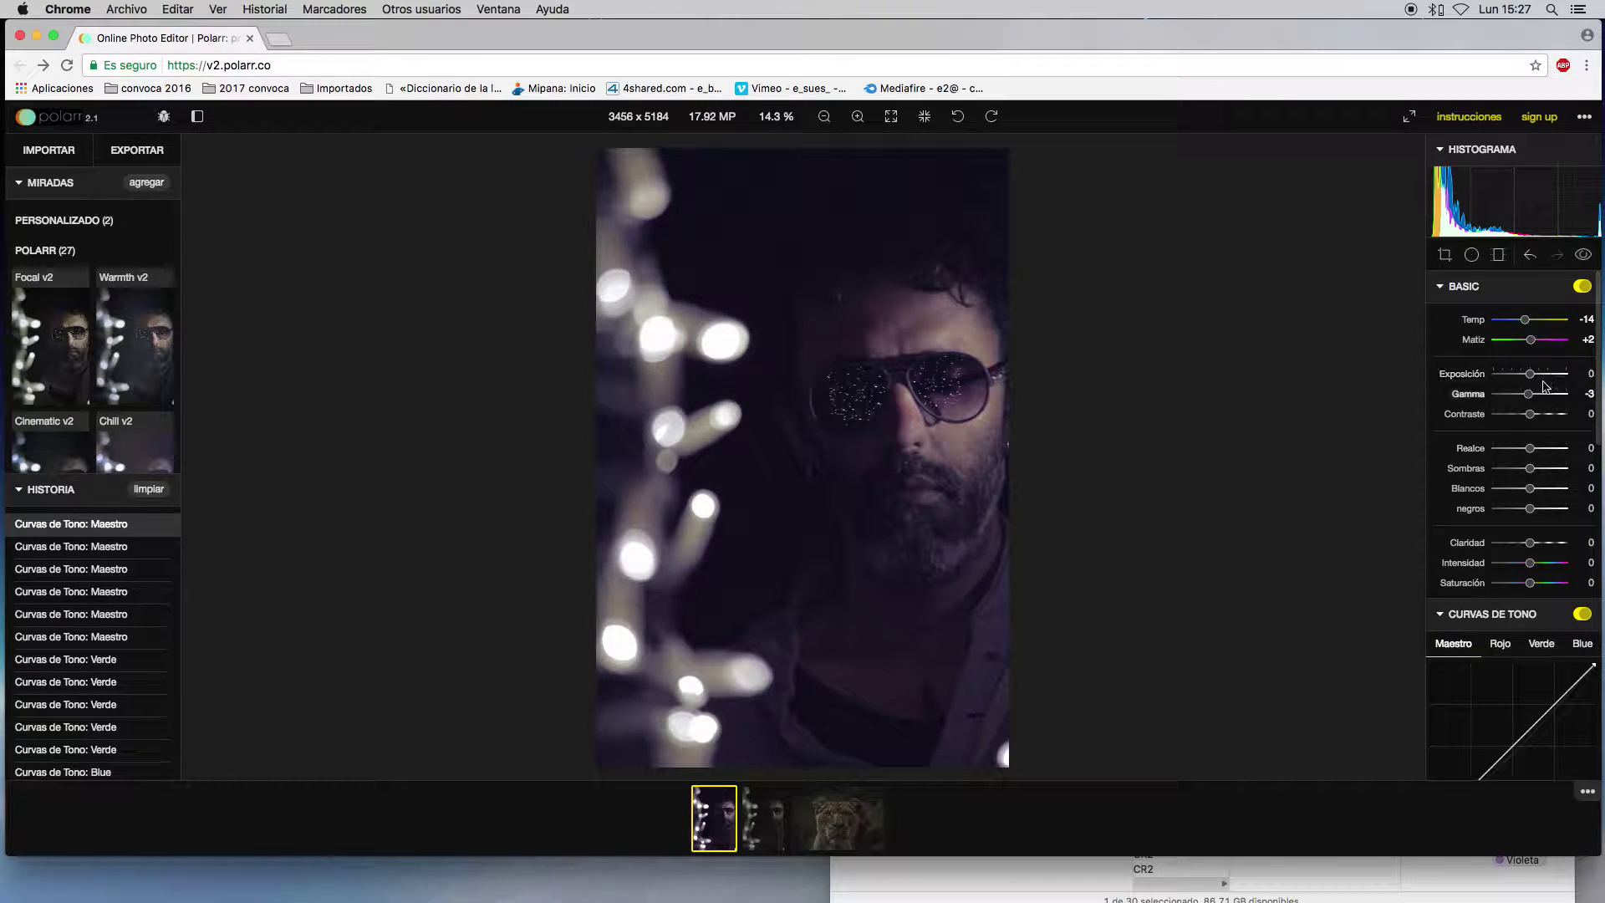
mouse_move(1528, 378)
mouse_down()
mouse_move(1547, 374)
mouse_move(1526, 396)
mouse_up()
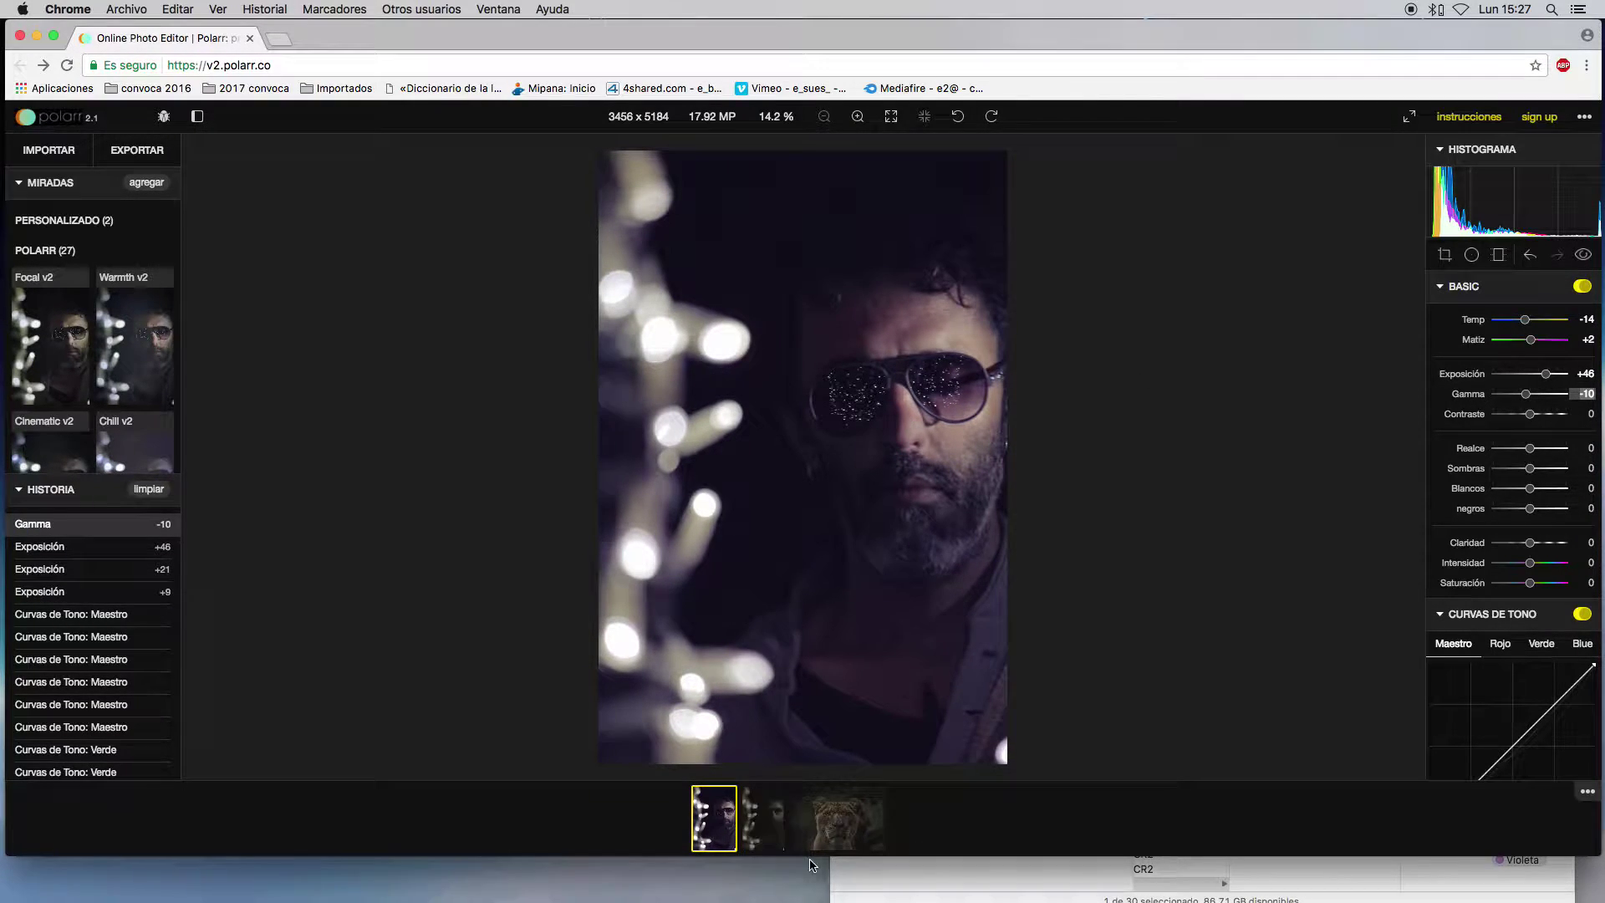
- Compare the brightened raw portrait with its JPG version twice, inspecting the face and shirt up close in between
click(763, 818)
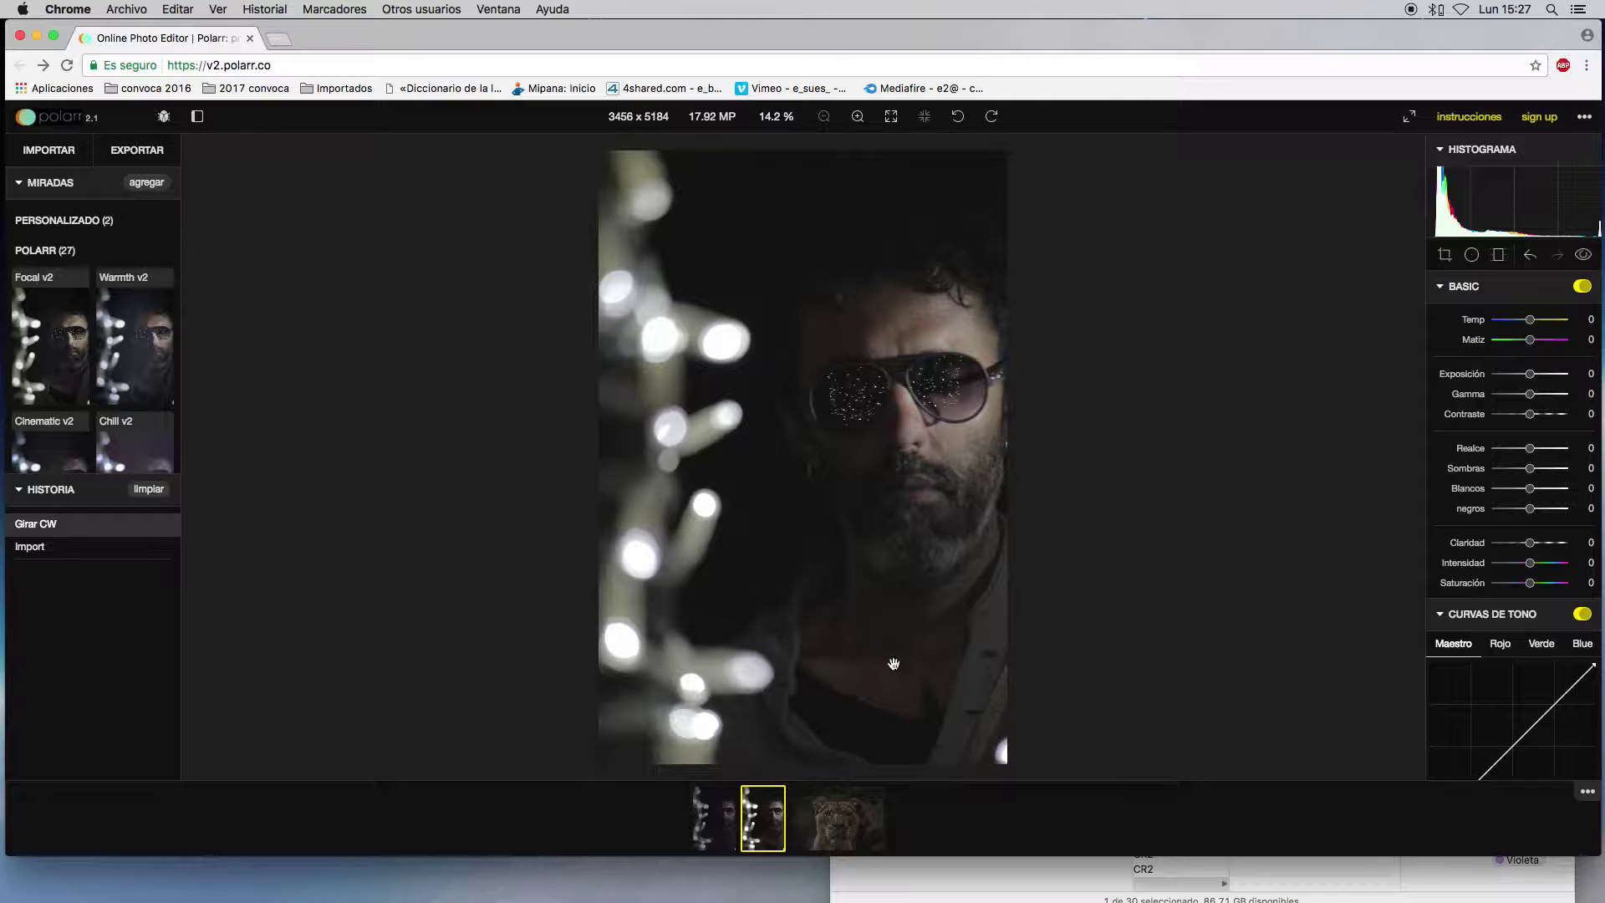
click(717, 824)
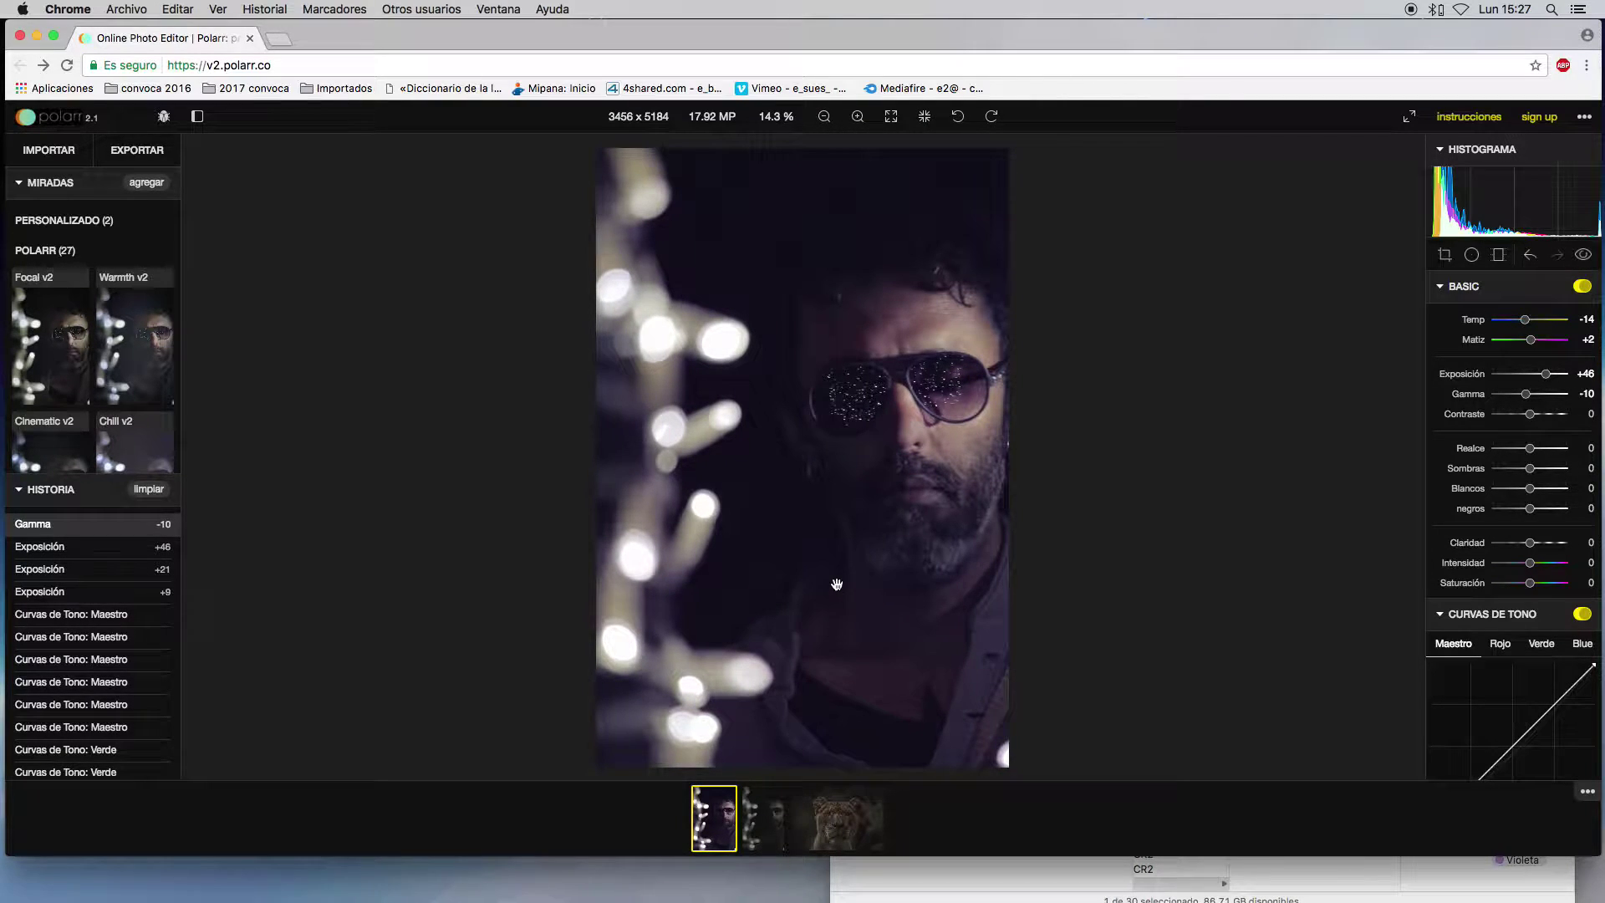
scroll(928, 655, up, 3)
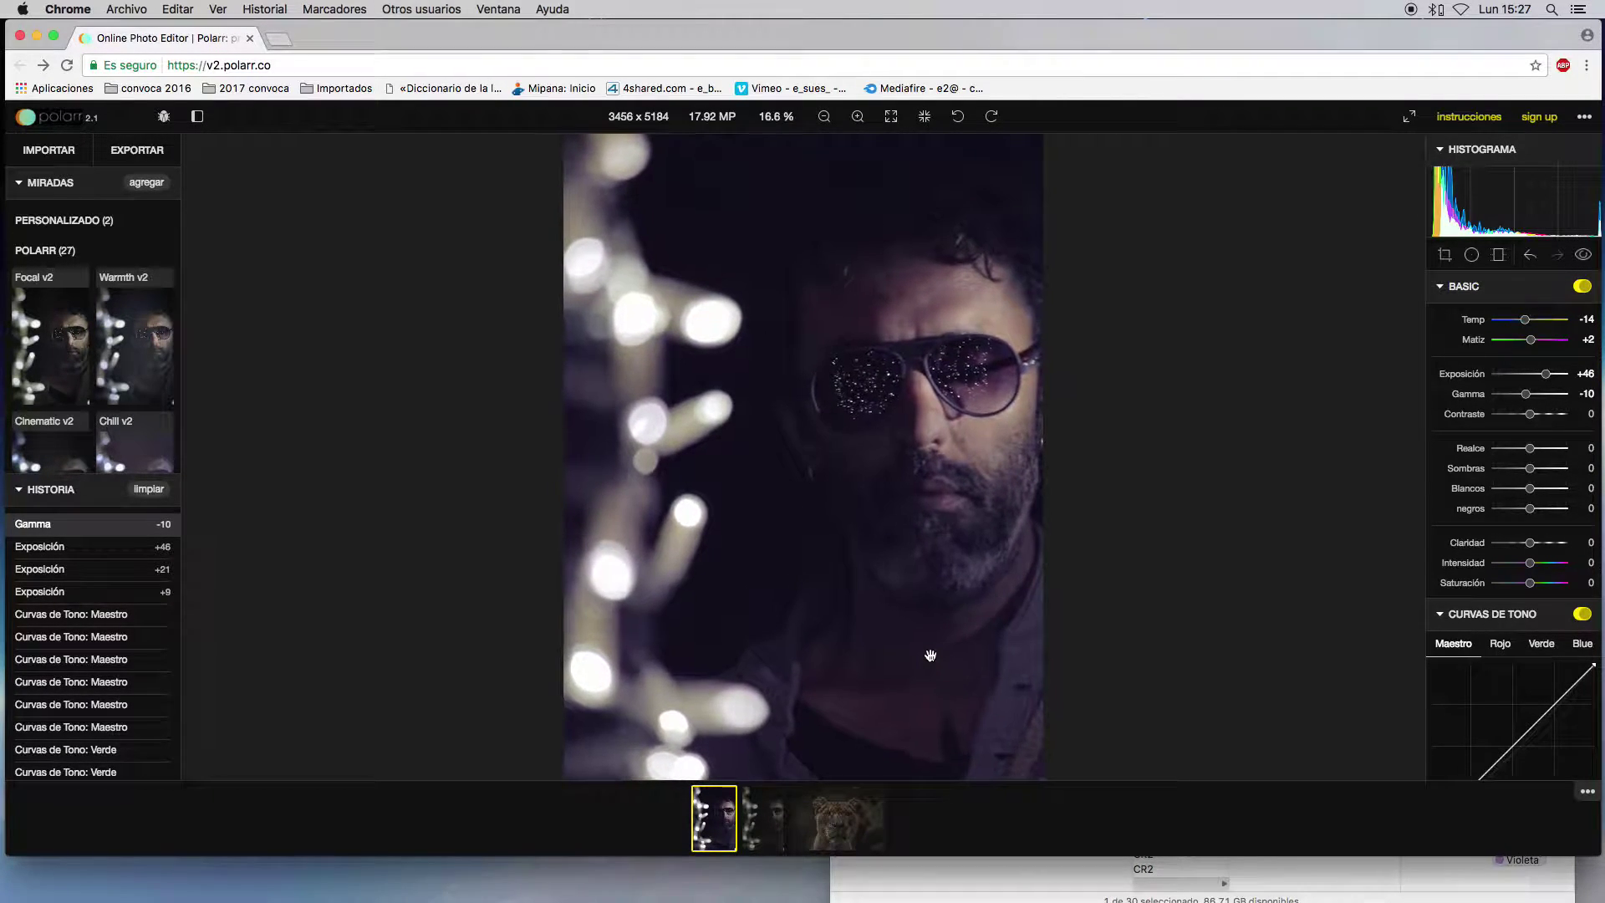
drag(928, 656, 926, 550)
scroll(924, 539, down, 3)
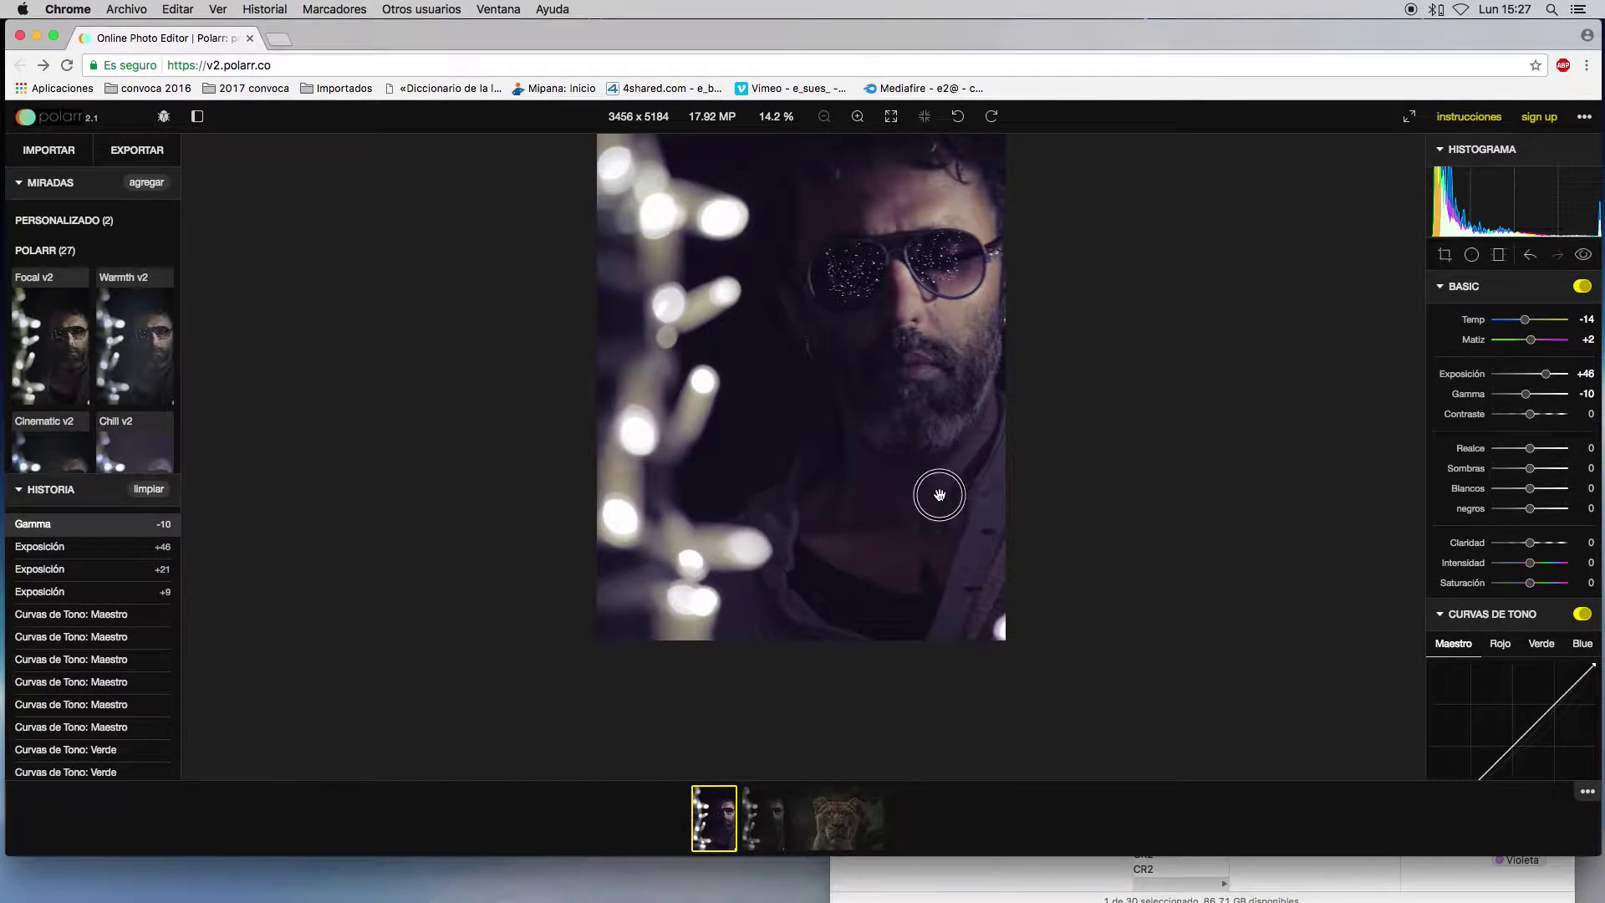
drag(935, 494, 932, 627)
click(762, 824)
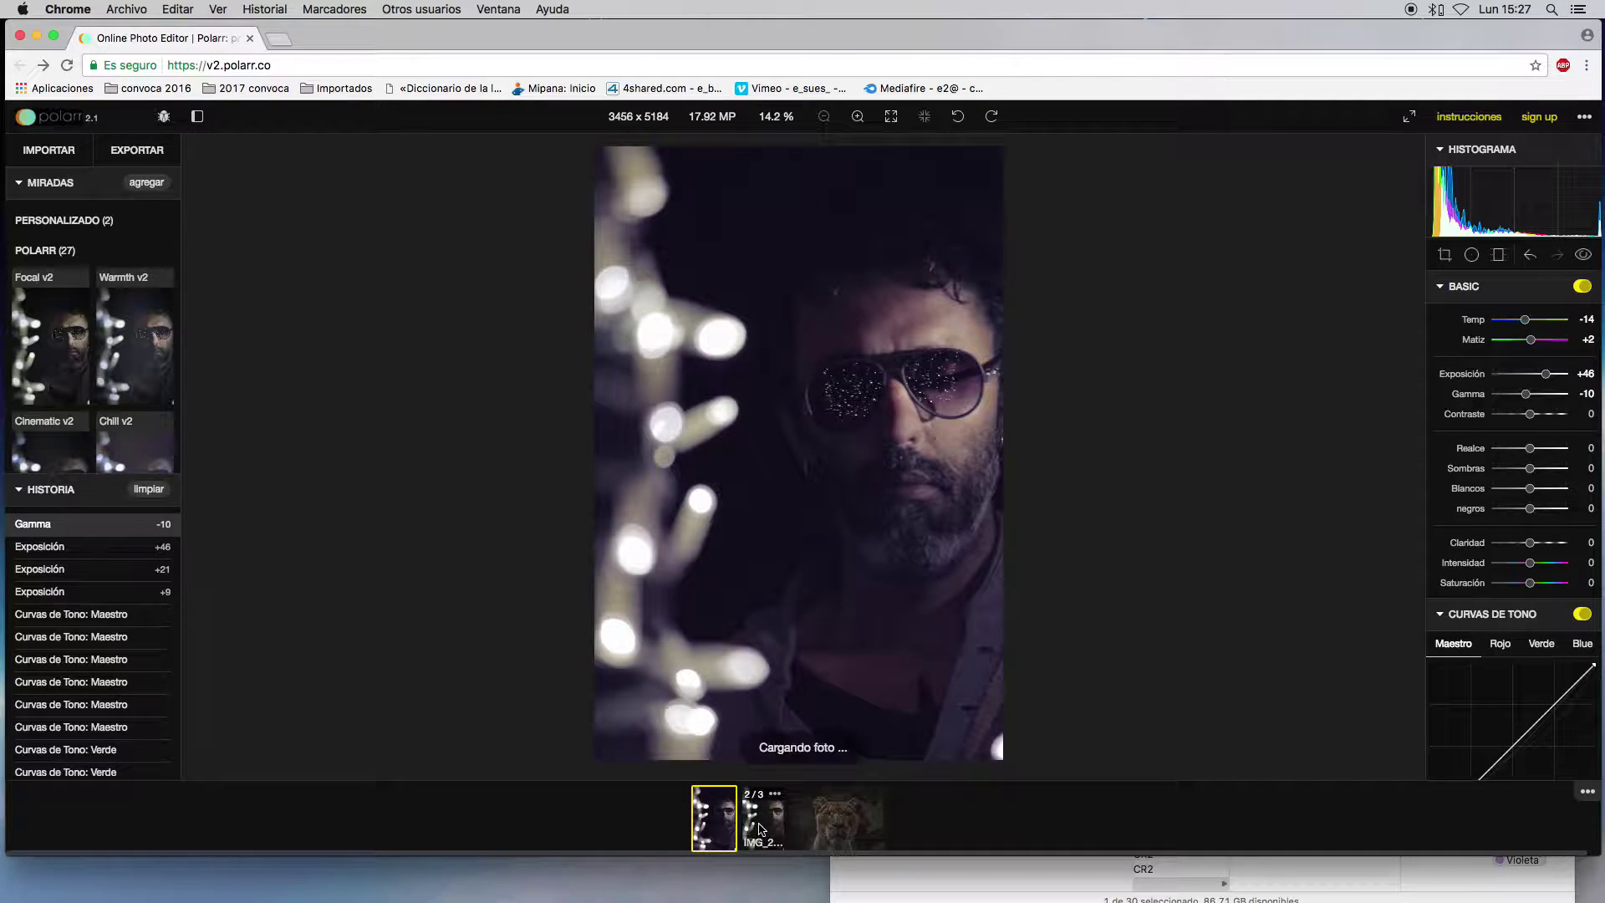
click(726, 819)
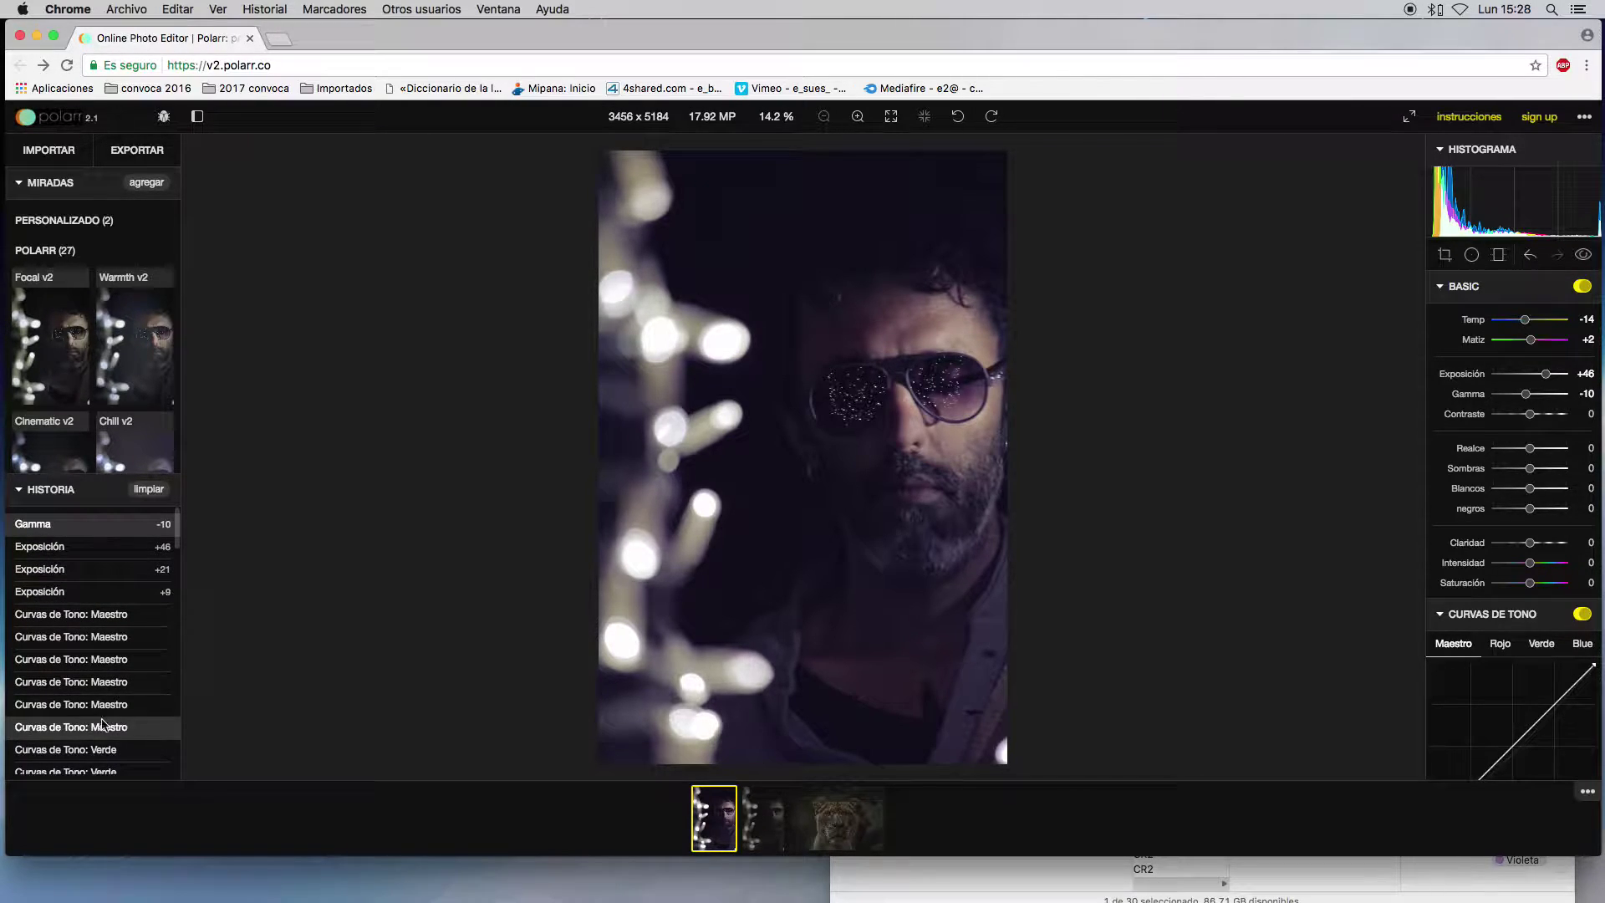
- Review the raw portrait's edit history and adjustment settings, and examine the face and sunglasses in close-up
scroll(126, 723, up, 5)
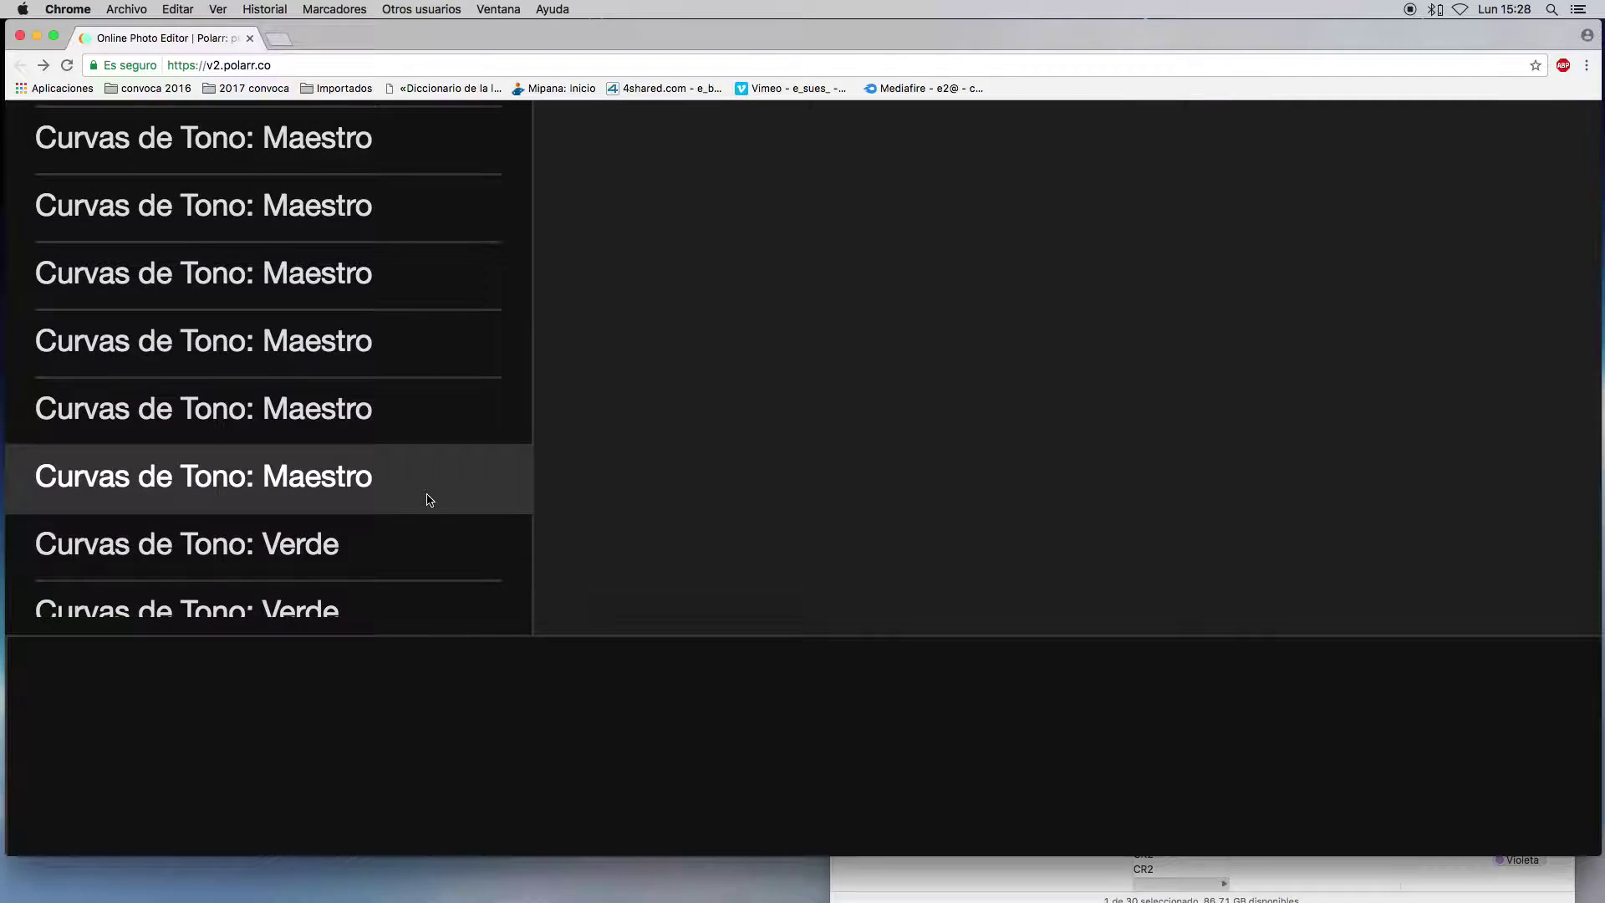
scroll(428, 500, down, 5)
scroll(80, 615, down, 2)
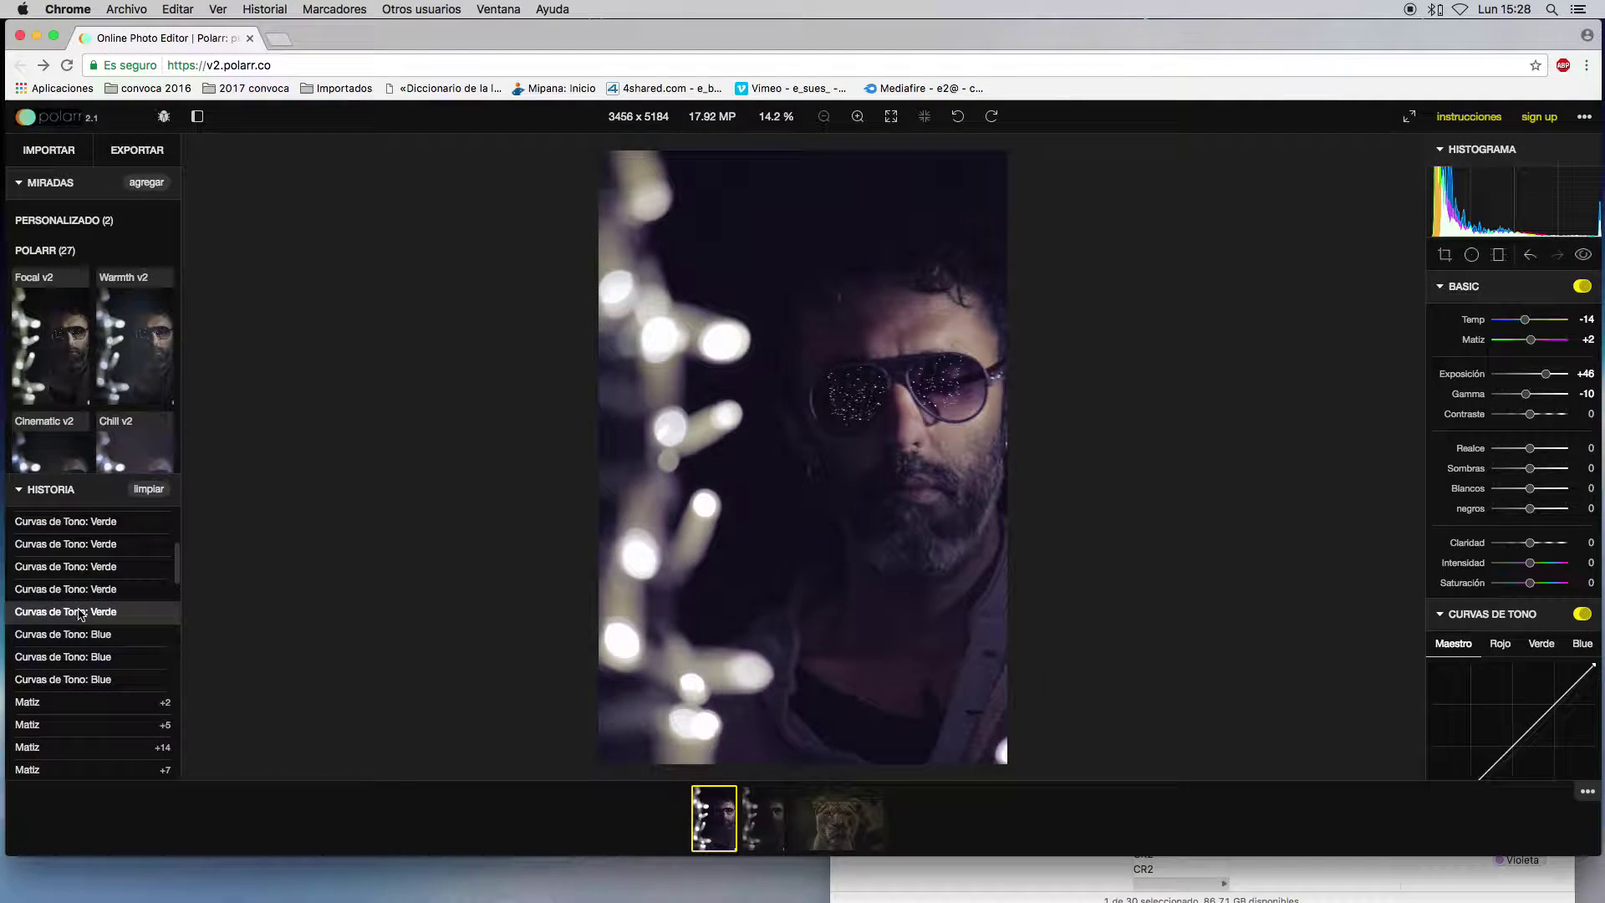
scroll(100, 653, down, 3)
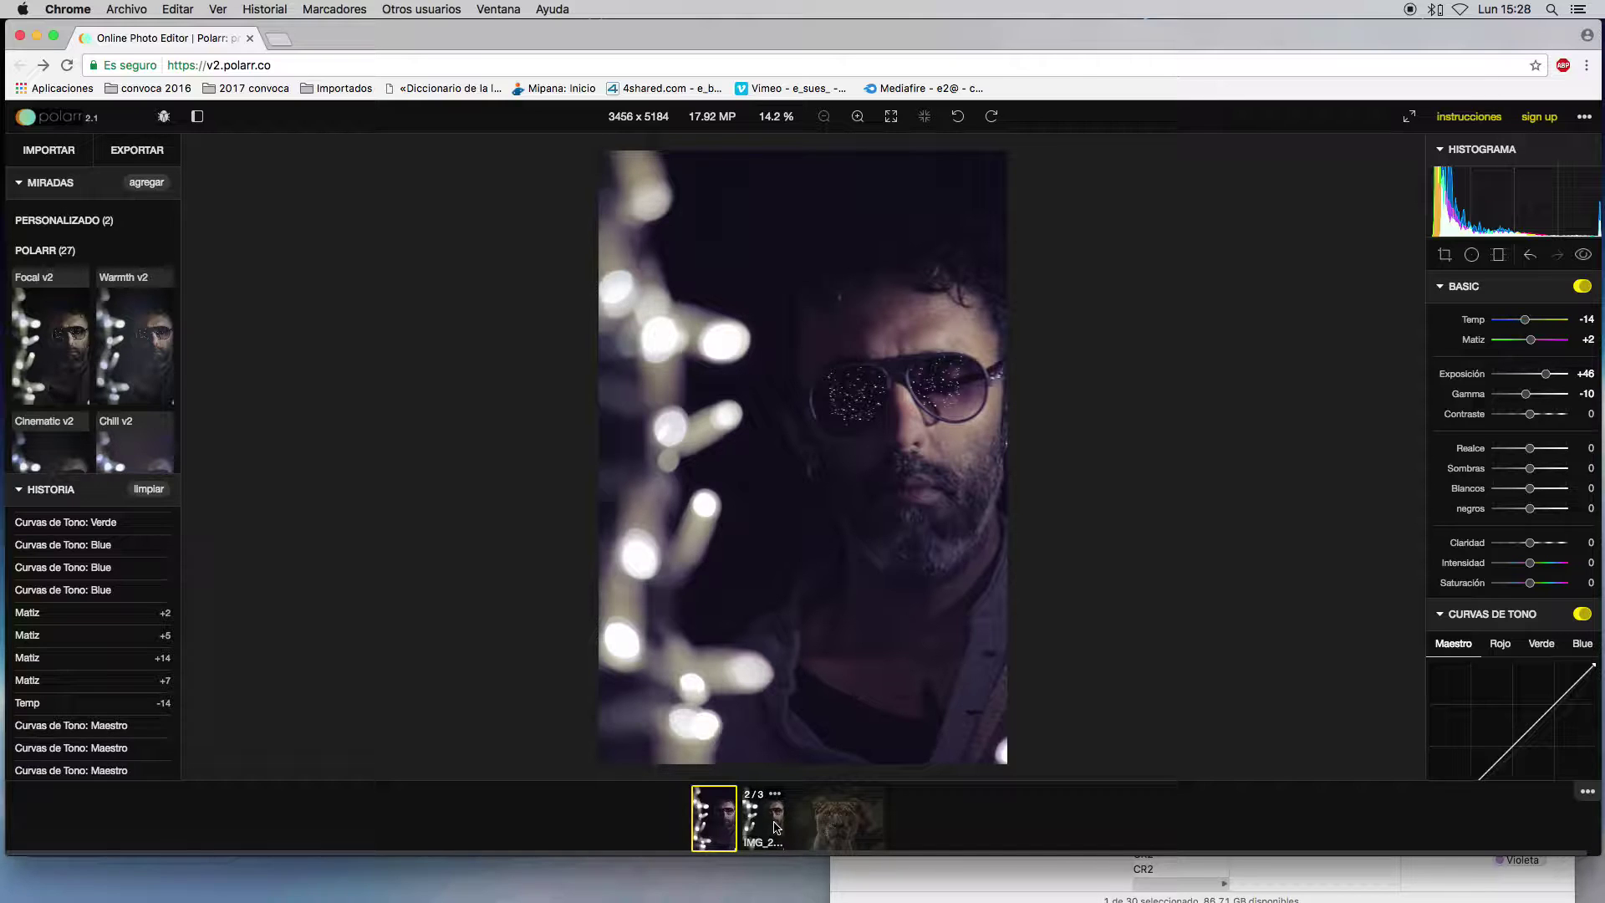
scroll(1546, 600, down, 5)
scroll(1547, 600, down, 1)
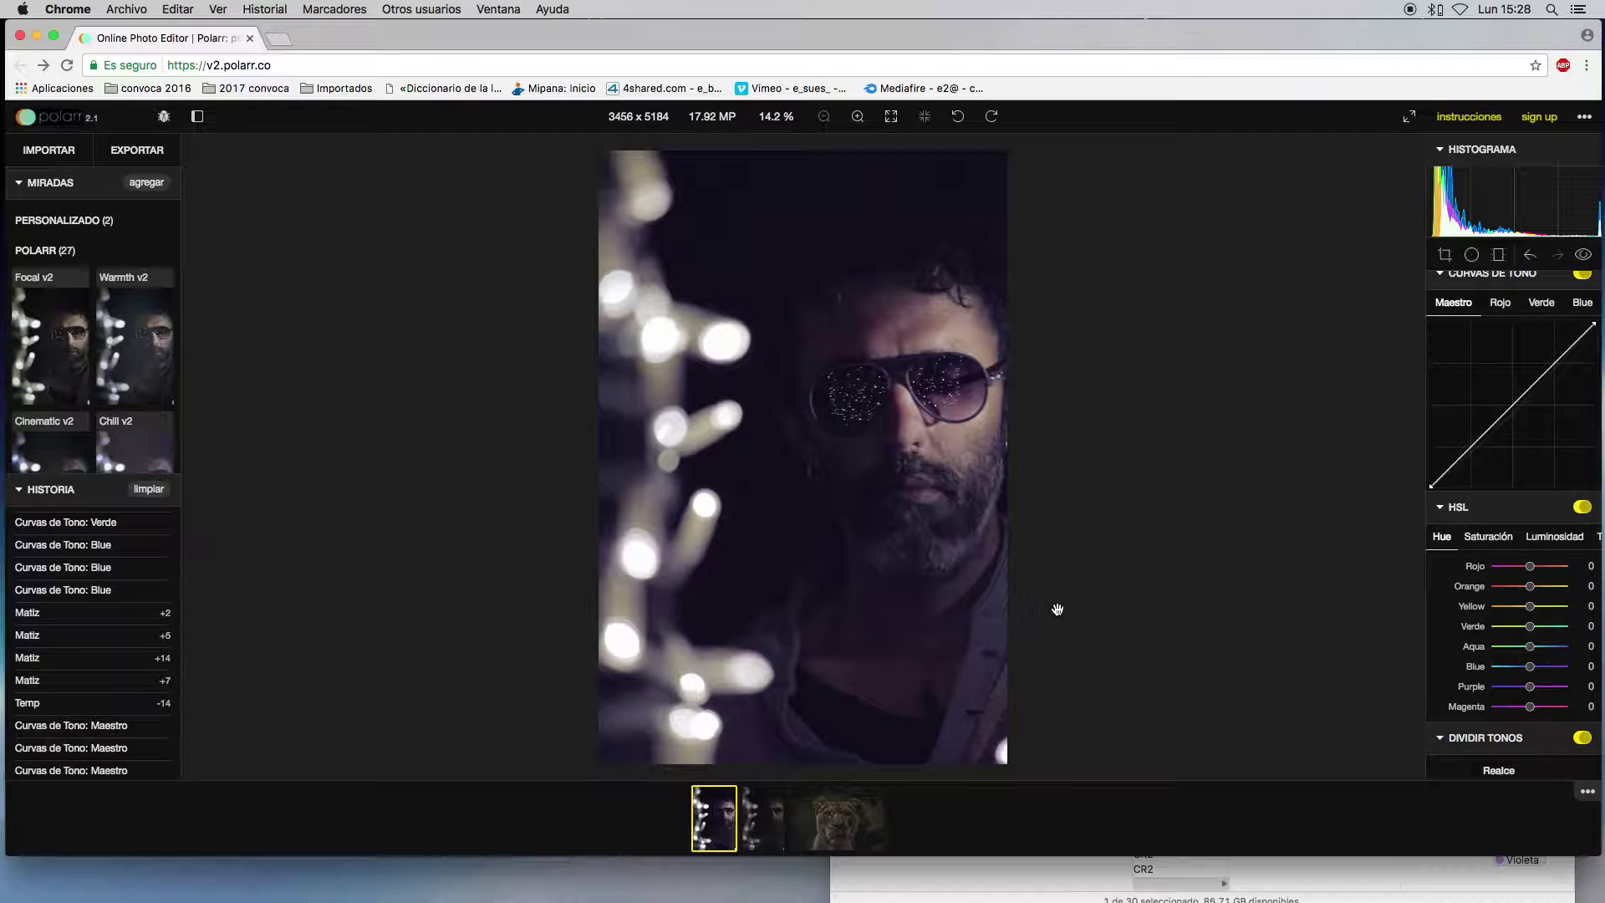
scroll(1505, 598, up, 6)
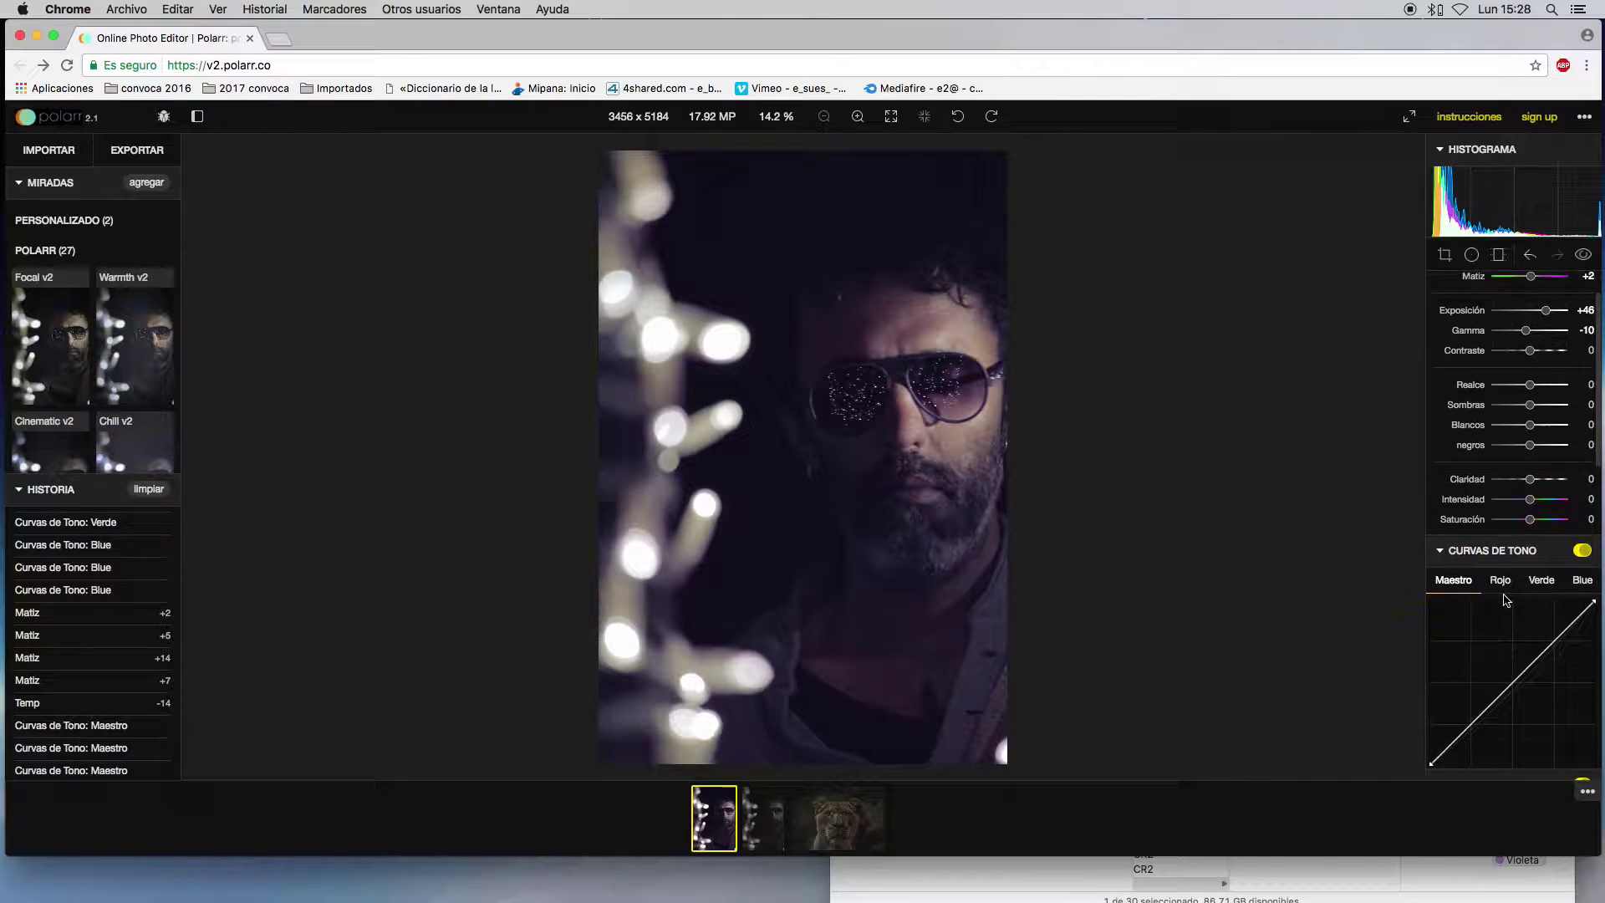
scroll(1039, 555, up, 4)
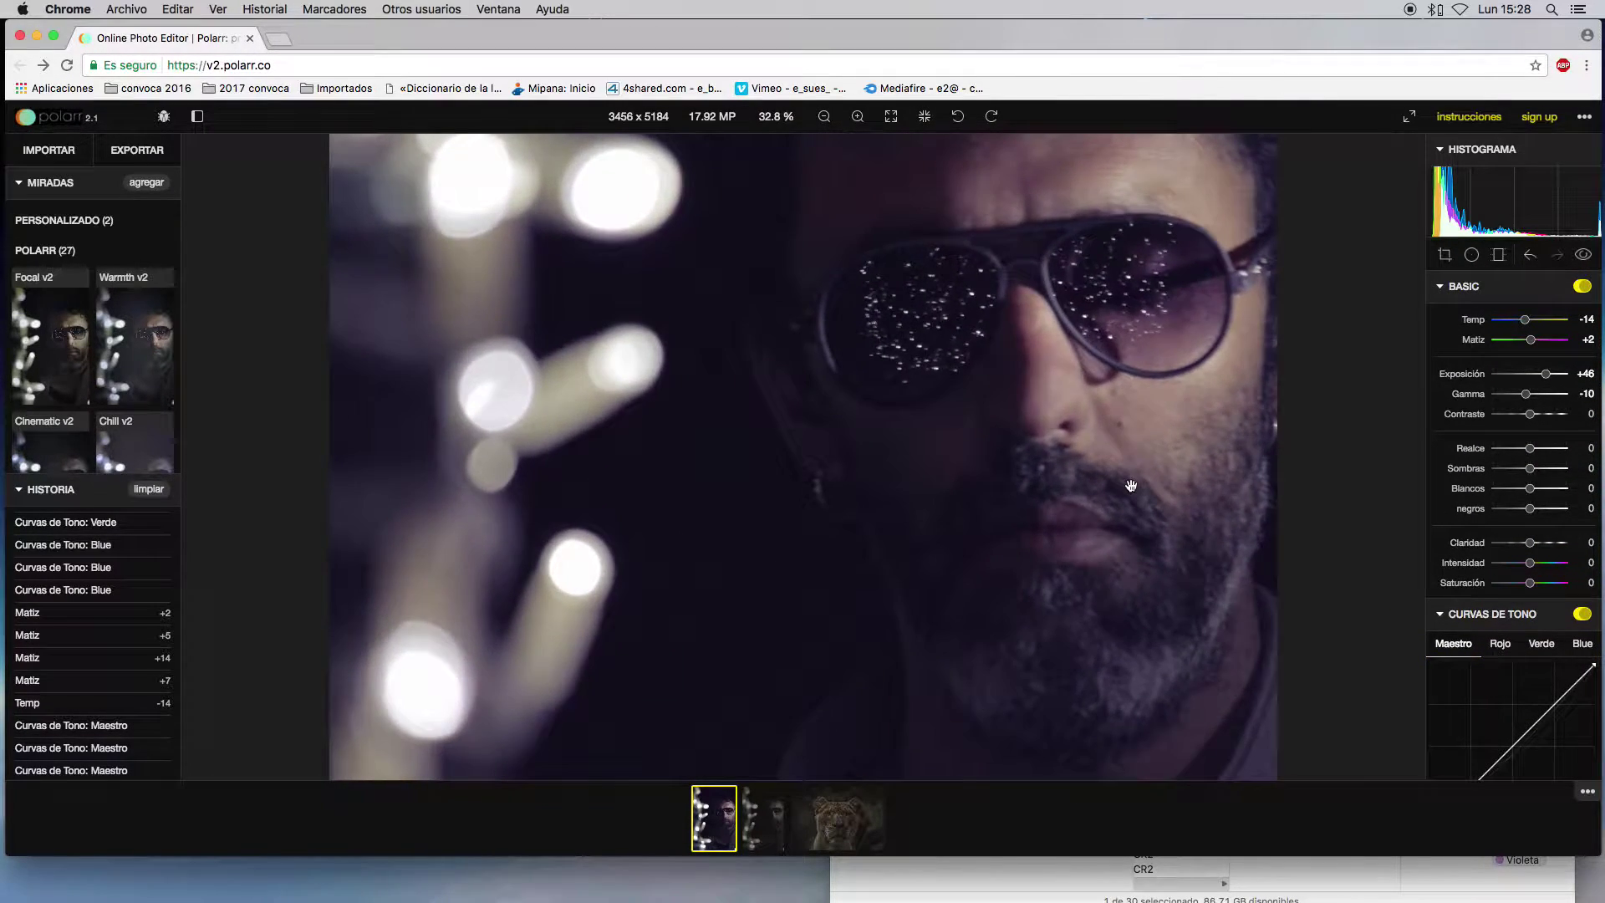
scroll(1131, 486, down, 4)
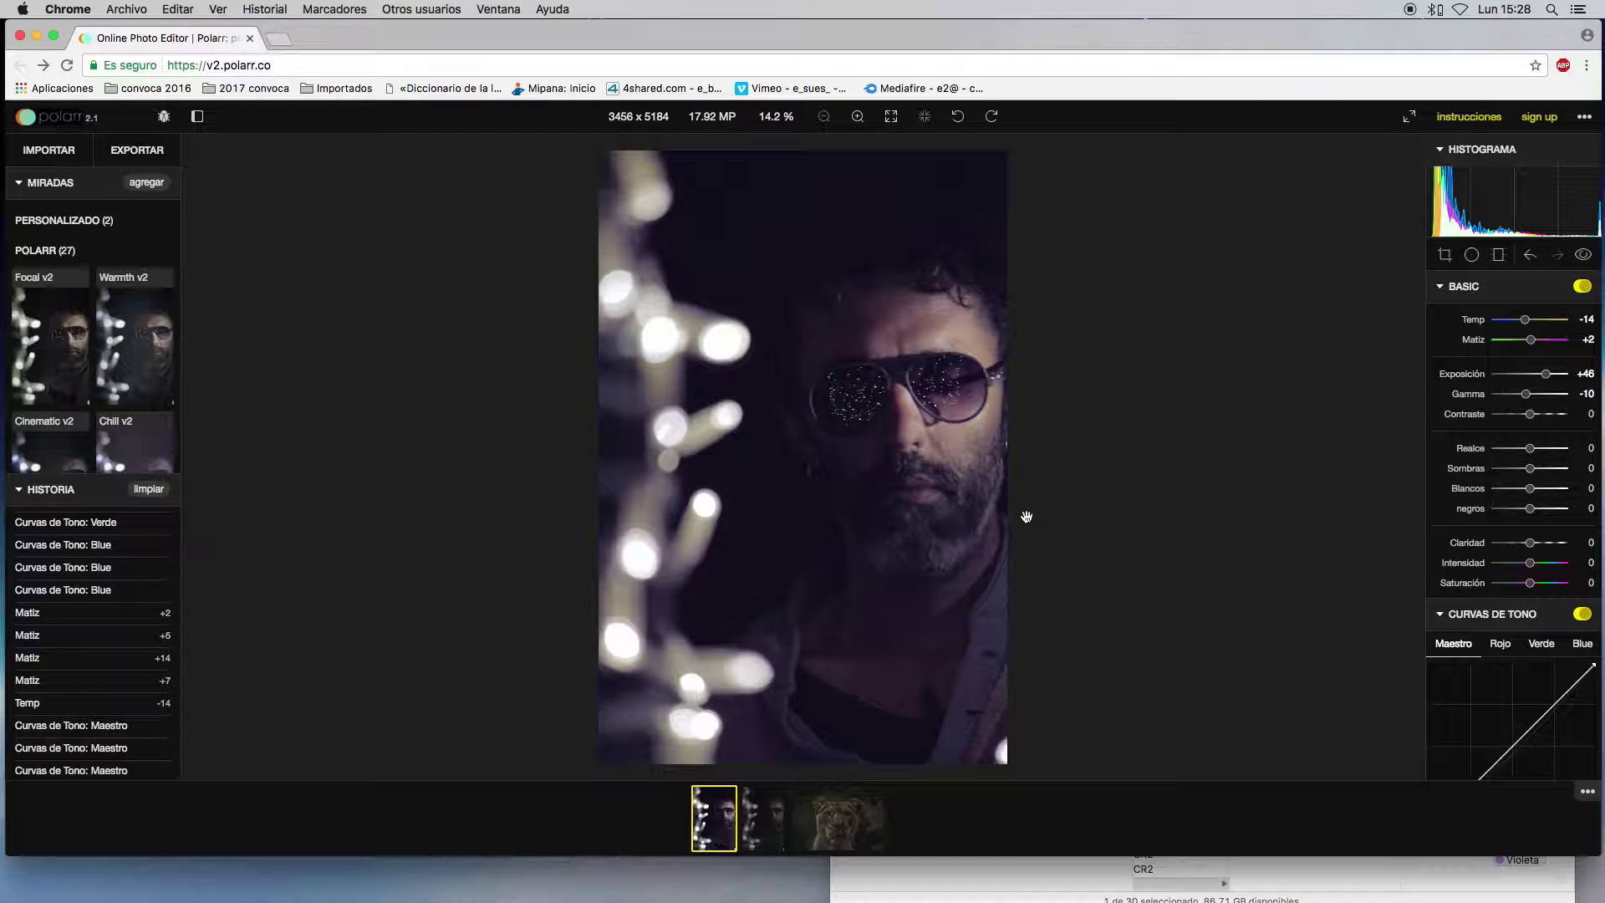
- Remove the raw portrait and its JPG version from the filmstrip, keeping only the lioness sample photo
mouse_move(719, 798)
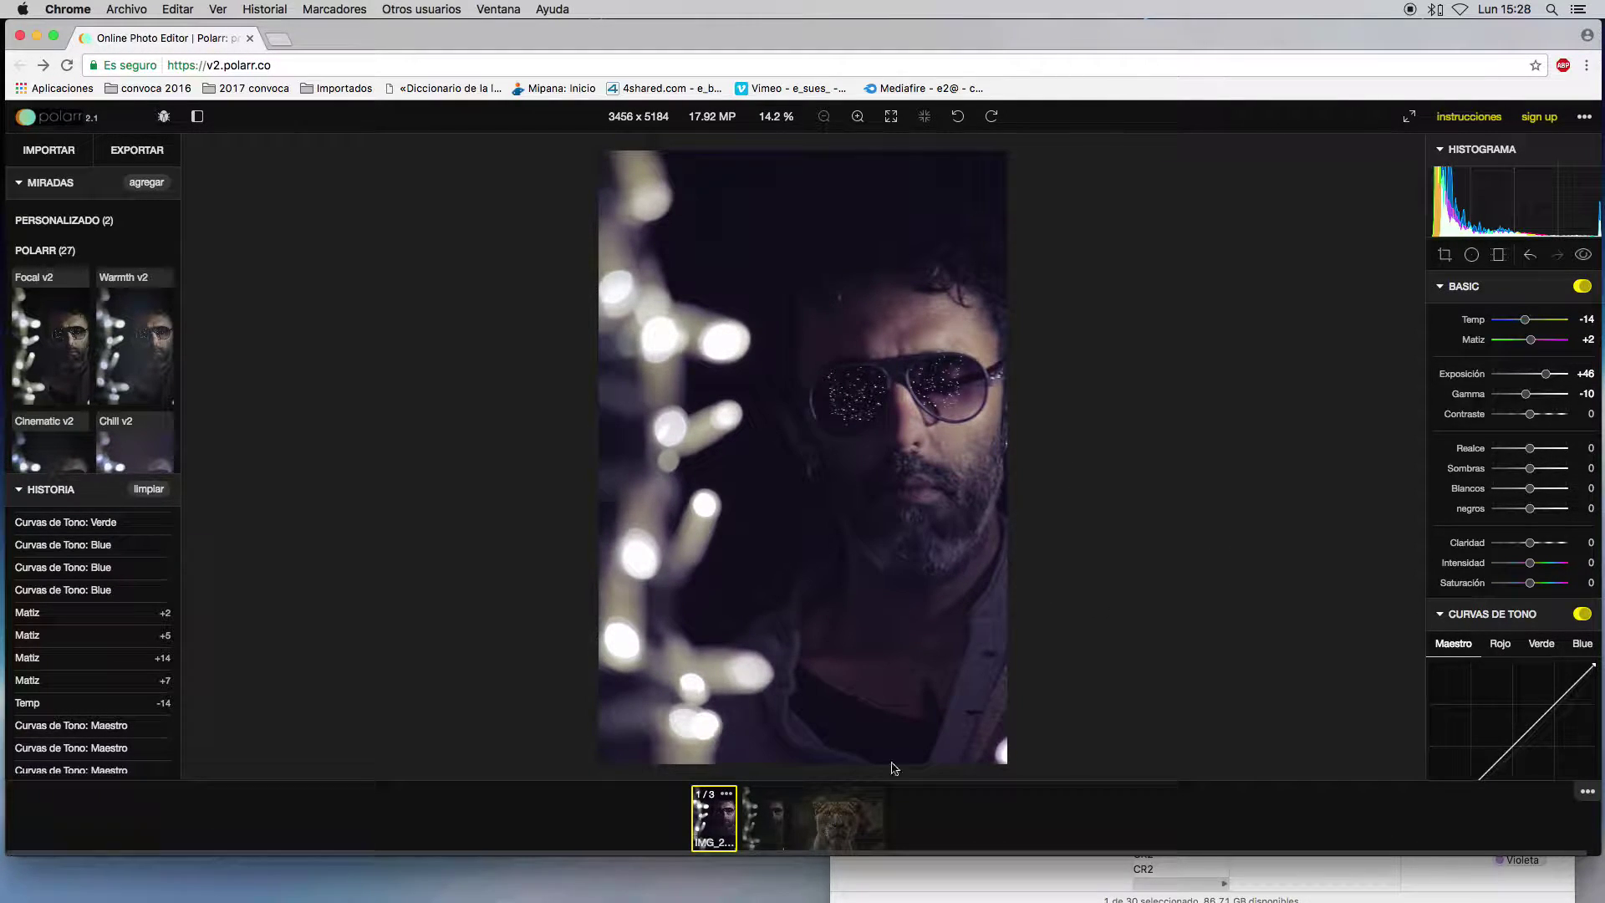
click(735, 793)
mouse_move(735, 797)
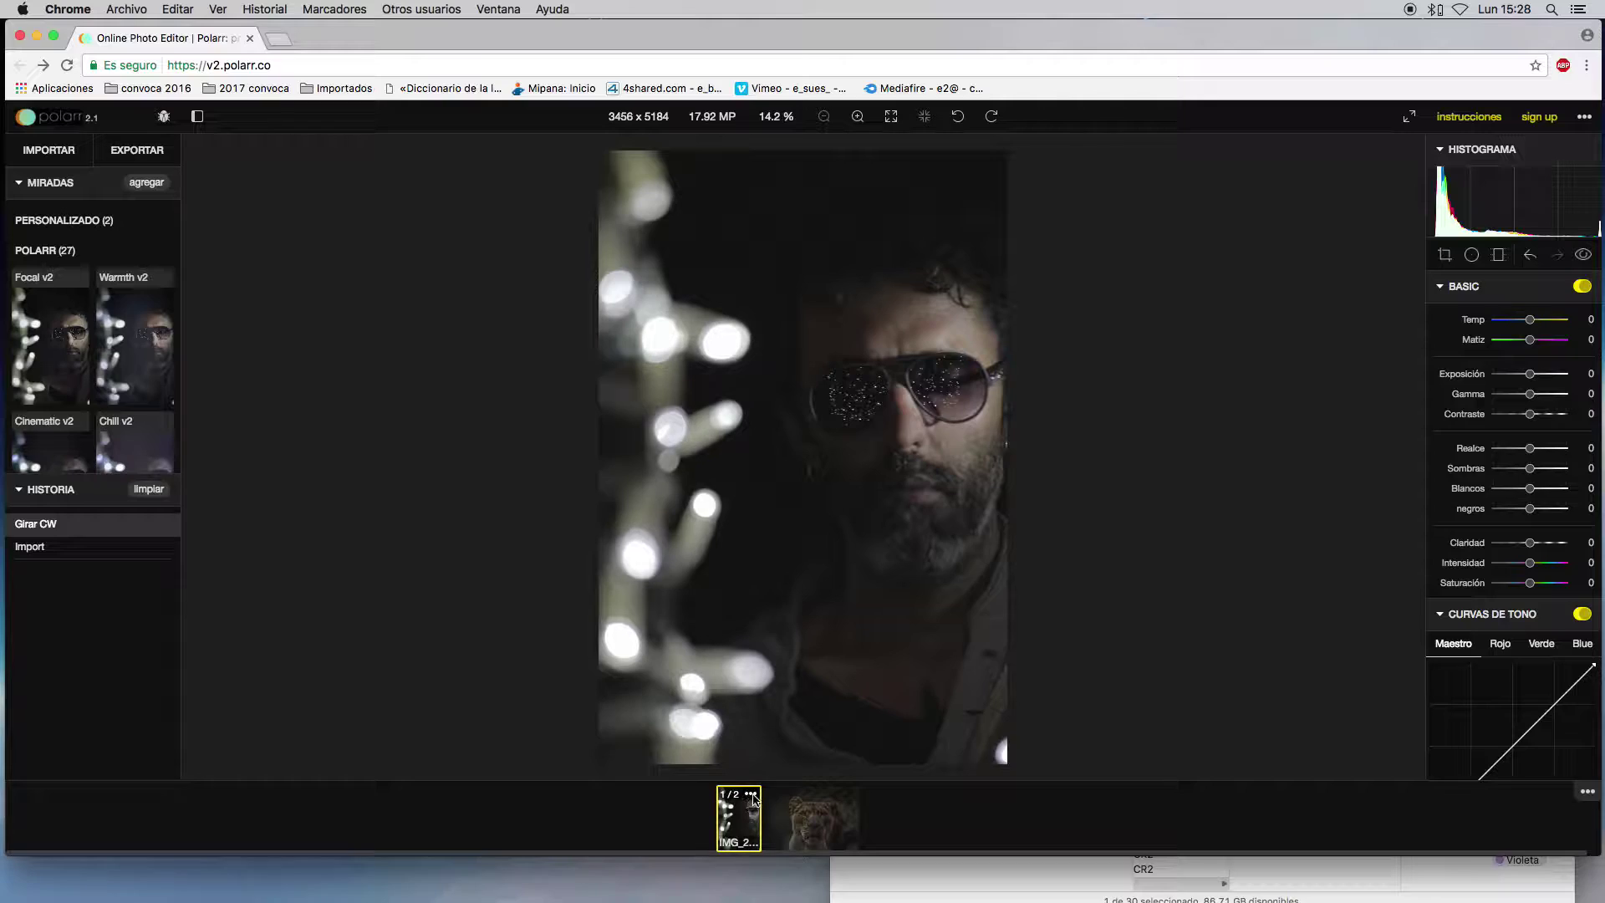
click(716, 782)
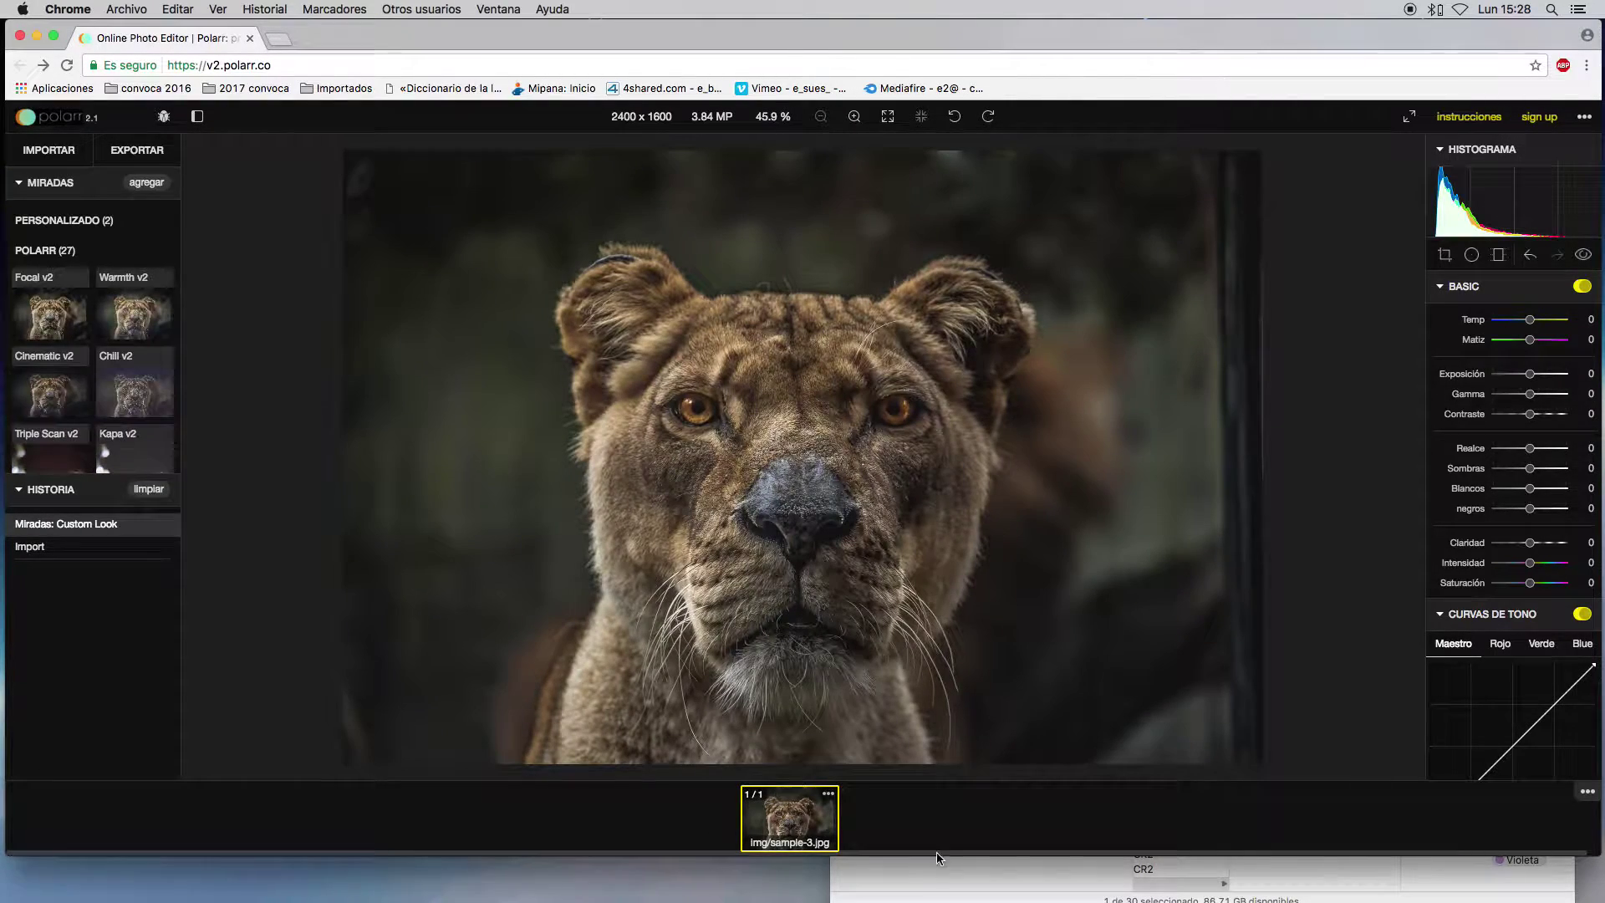
- Switch to the Finder window and look through the 2016 and 2014 - 2015 photo folders for another session
click(920, 870)
scroll(1326, 425, left, 10)
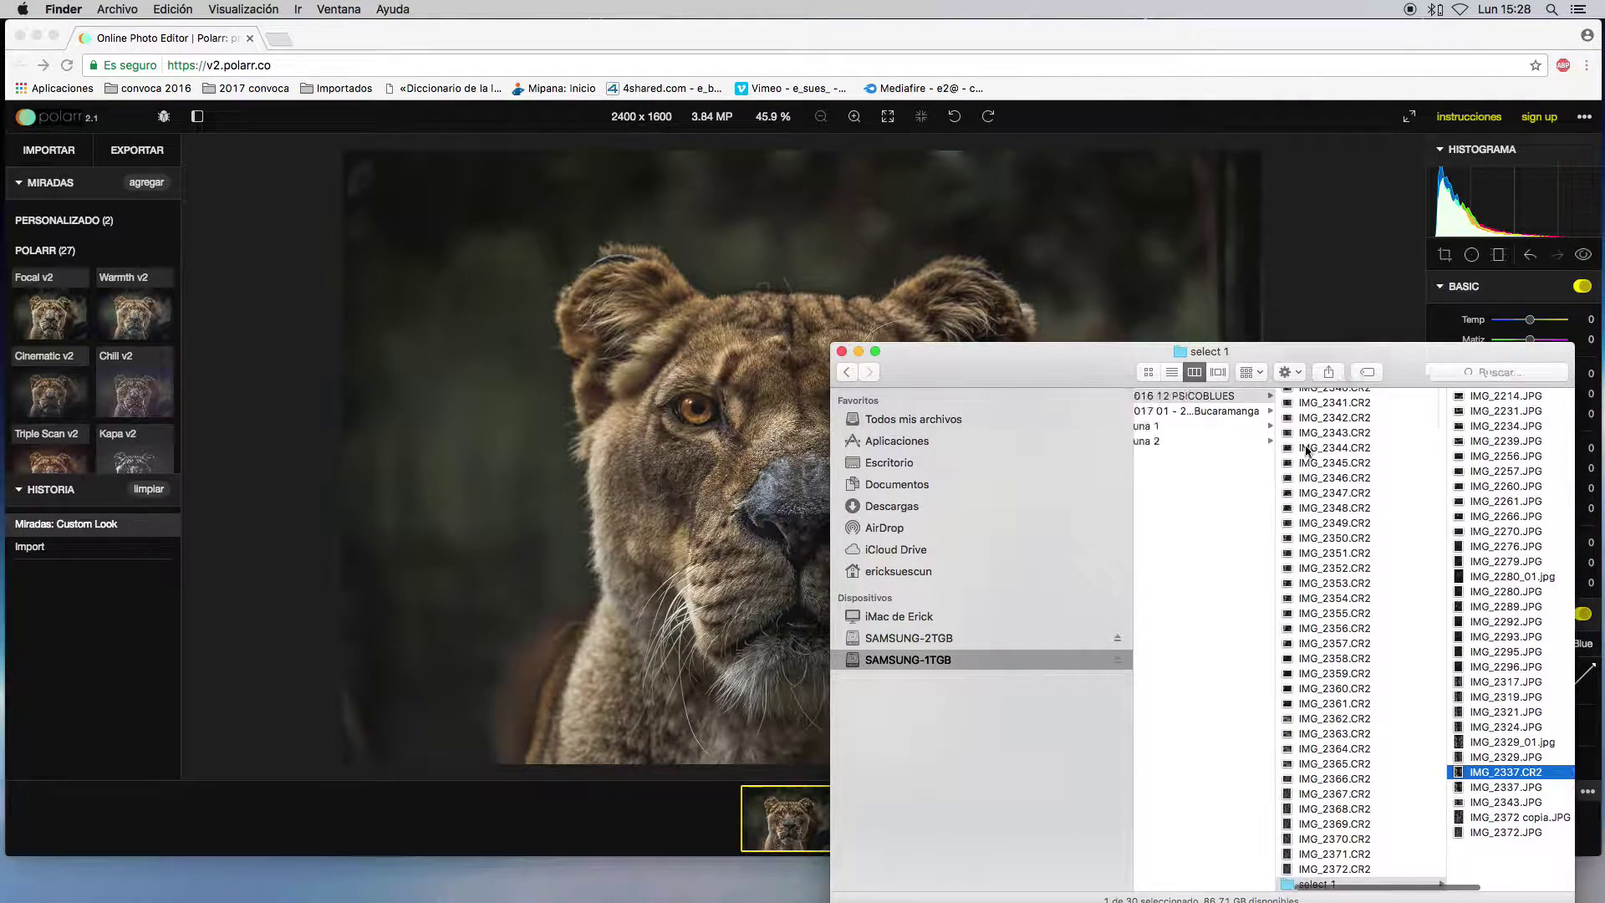
scroll(1304, 445, left, 5)
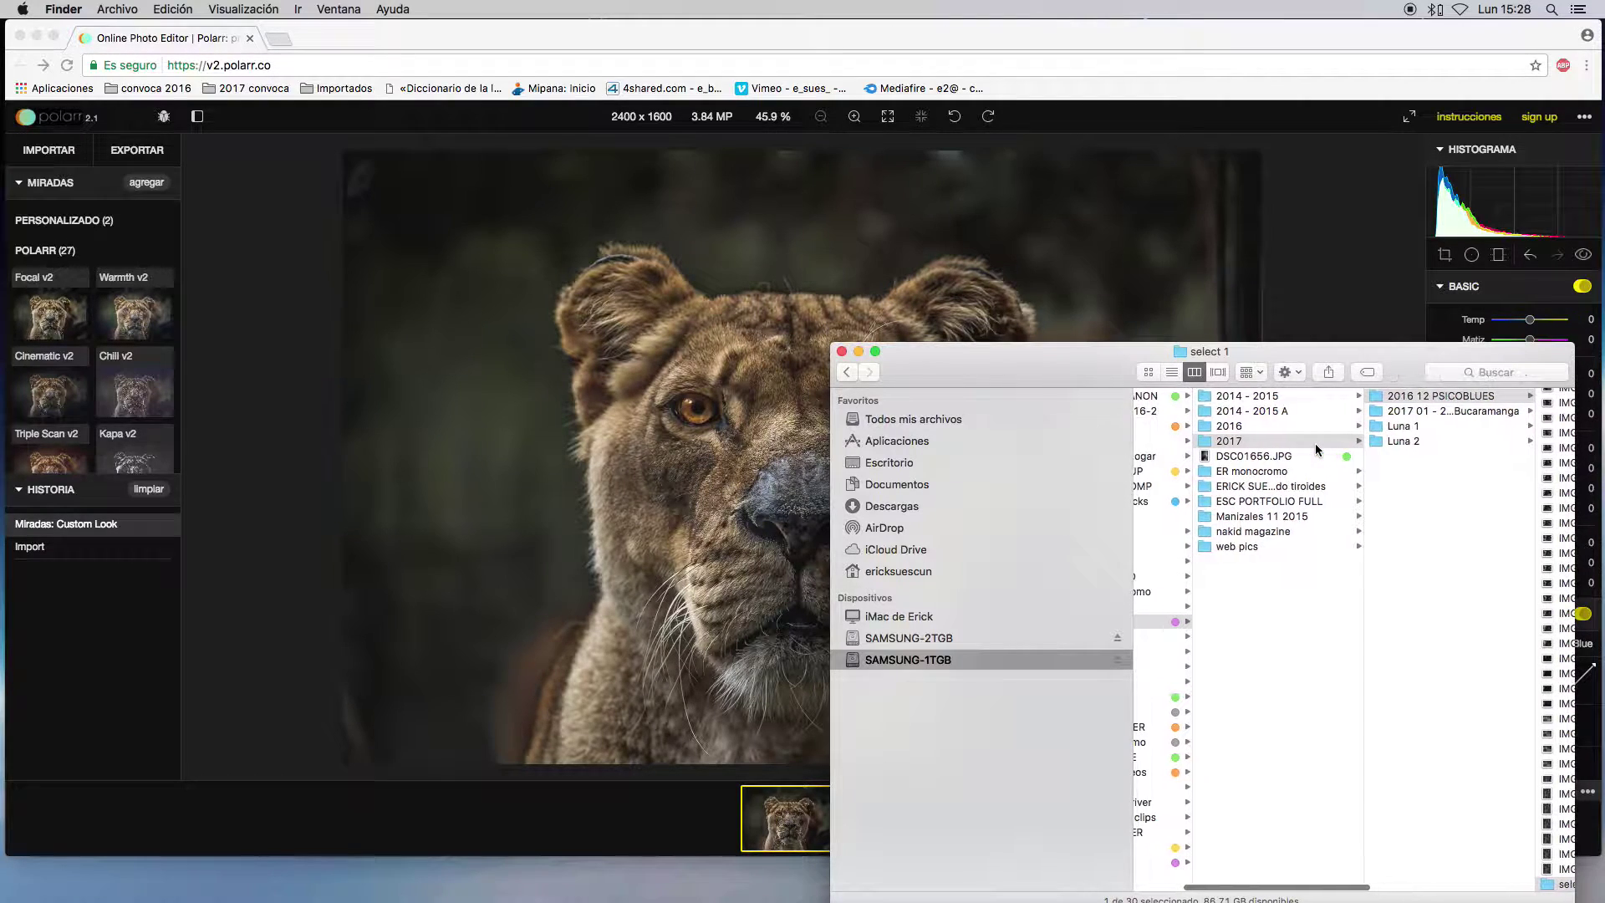
click(1383, 425)
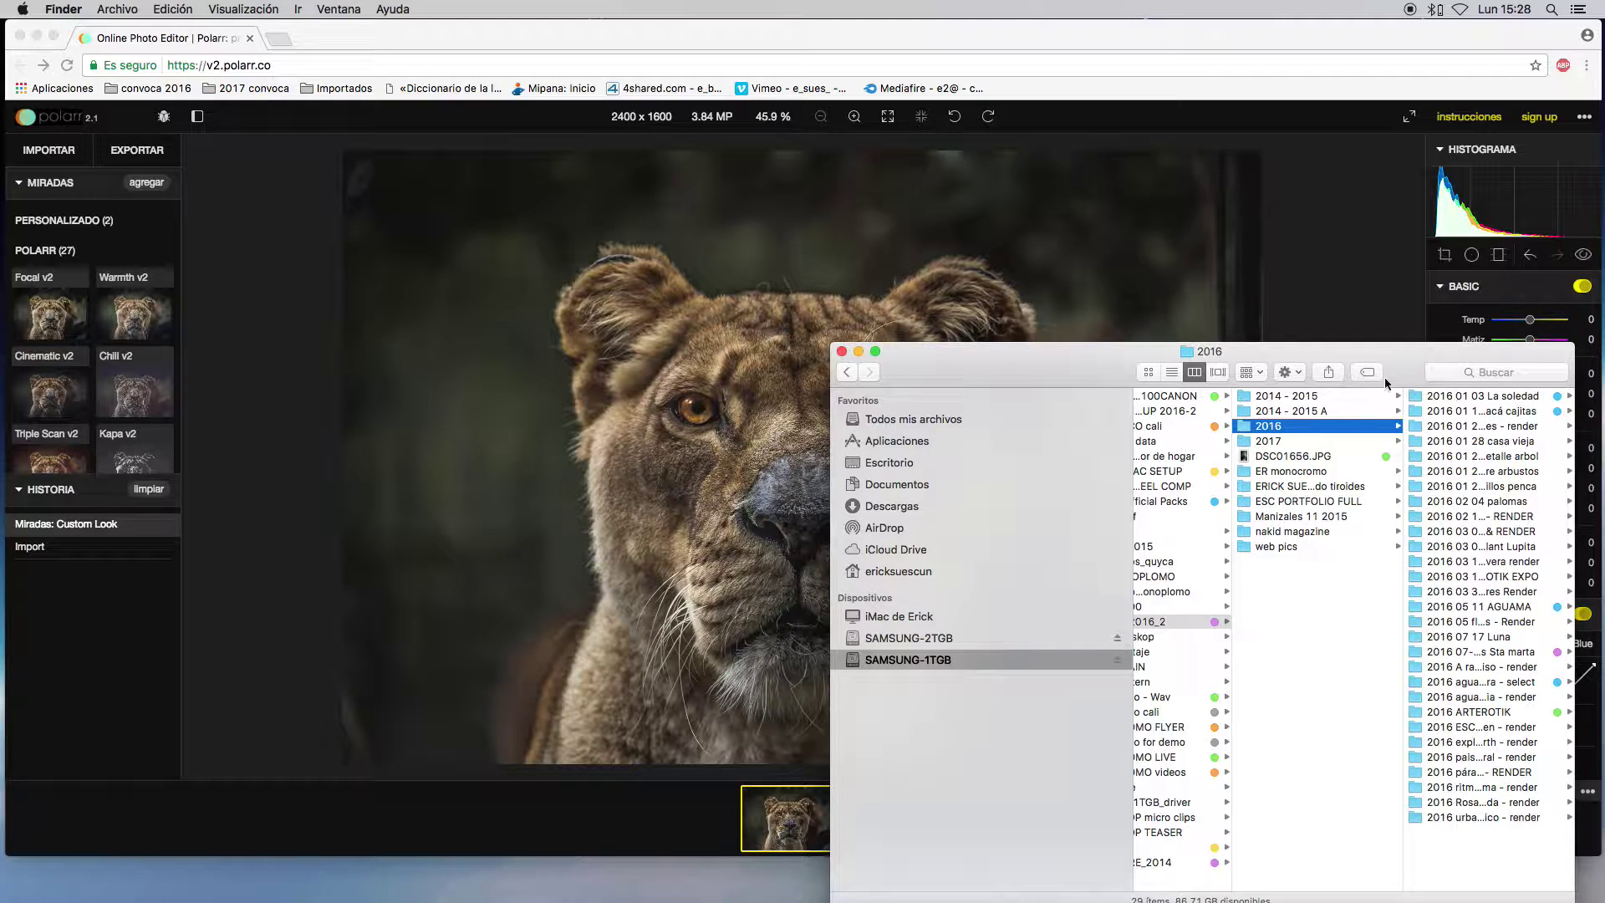
click(1346, 398)
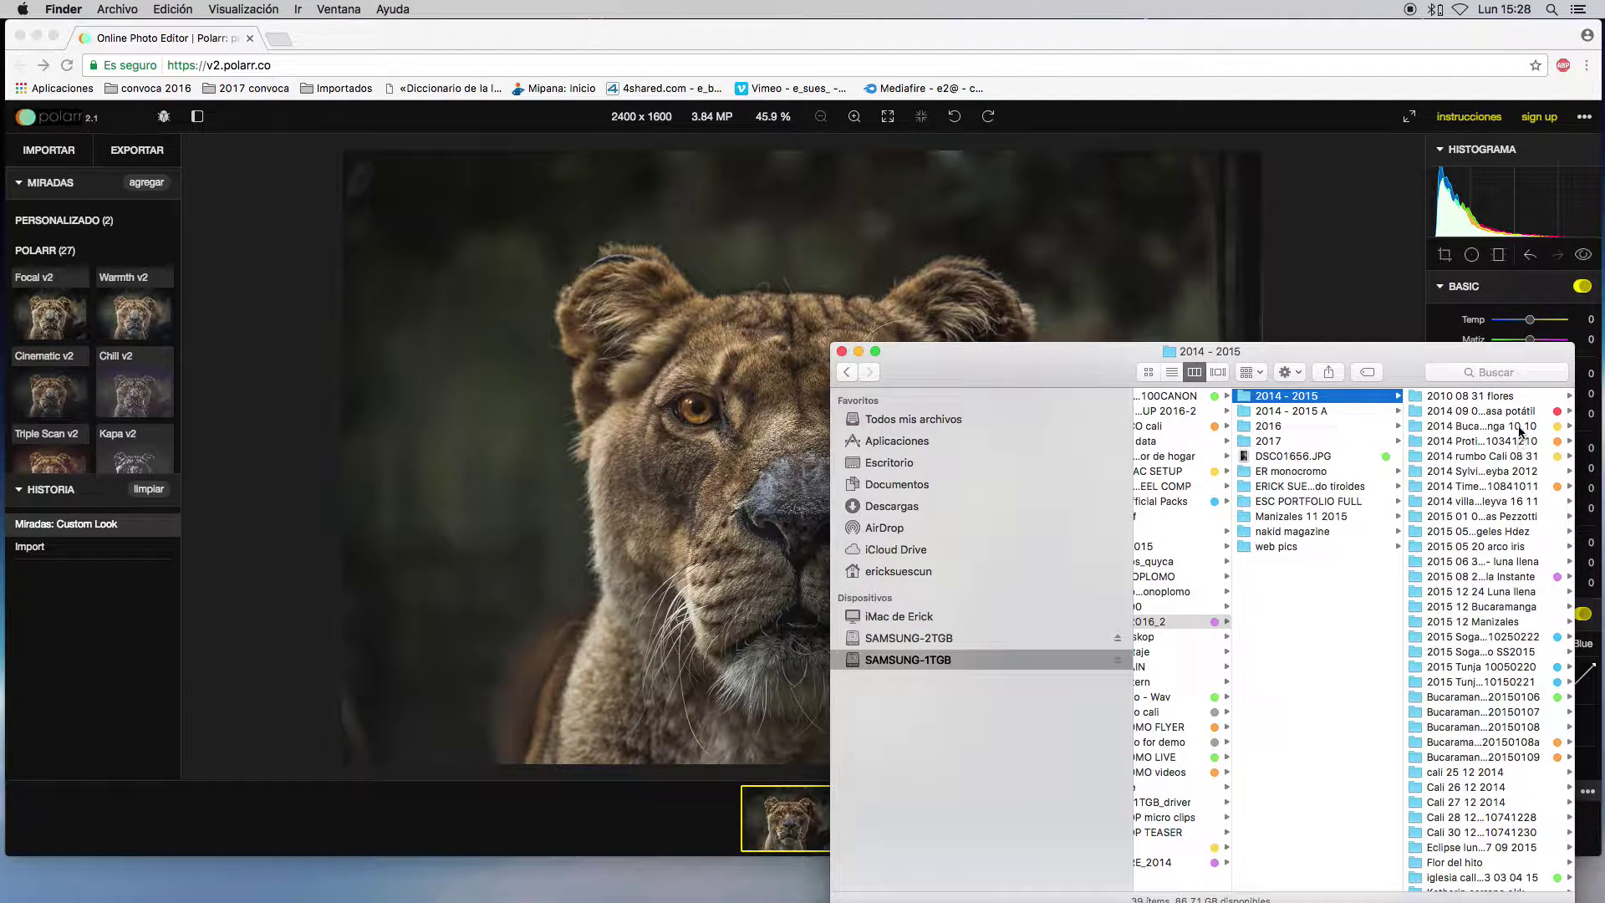
scroll(1282, 455, left, 3)
scroll(1283, 457, right, 3)
scroll(1507, 647, down, 5)
scroll(1507, 646, down, 2)
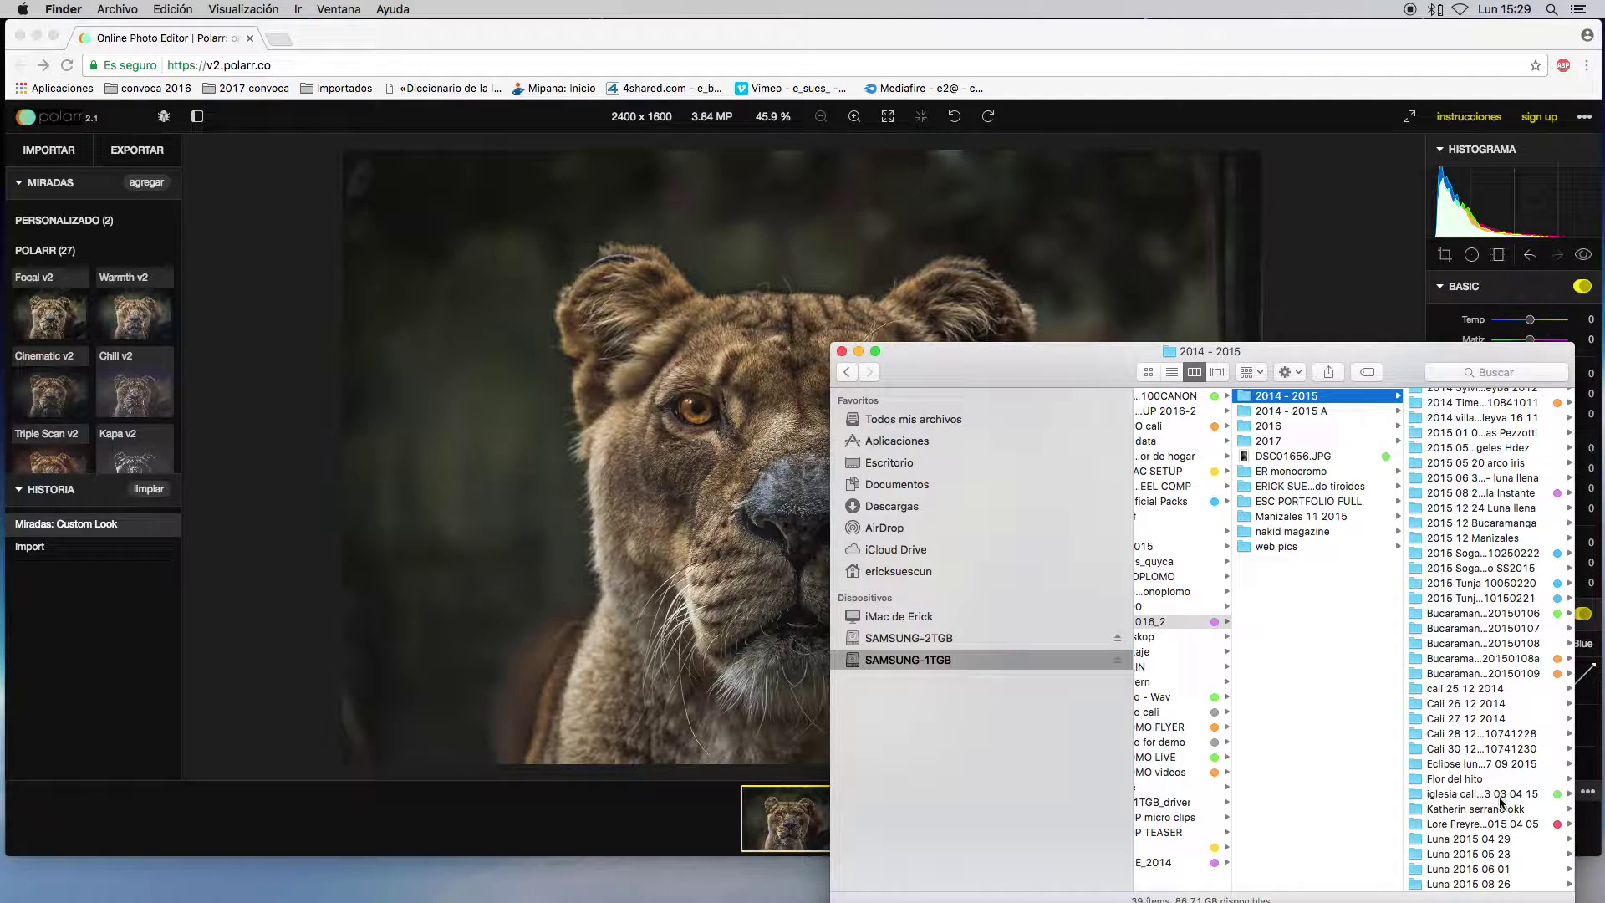
- Browse the 100CANON subfolder of a portrait session in 2014 - 2015 A, previewing IMG_0547.JPG and IMG_0464.JPG
click(1367, 411)
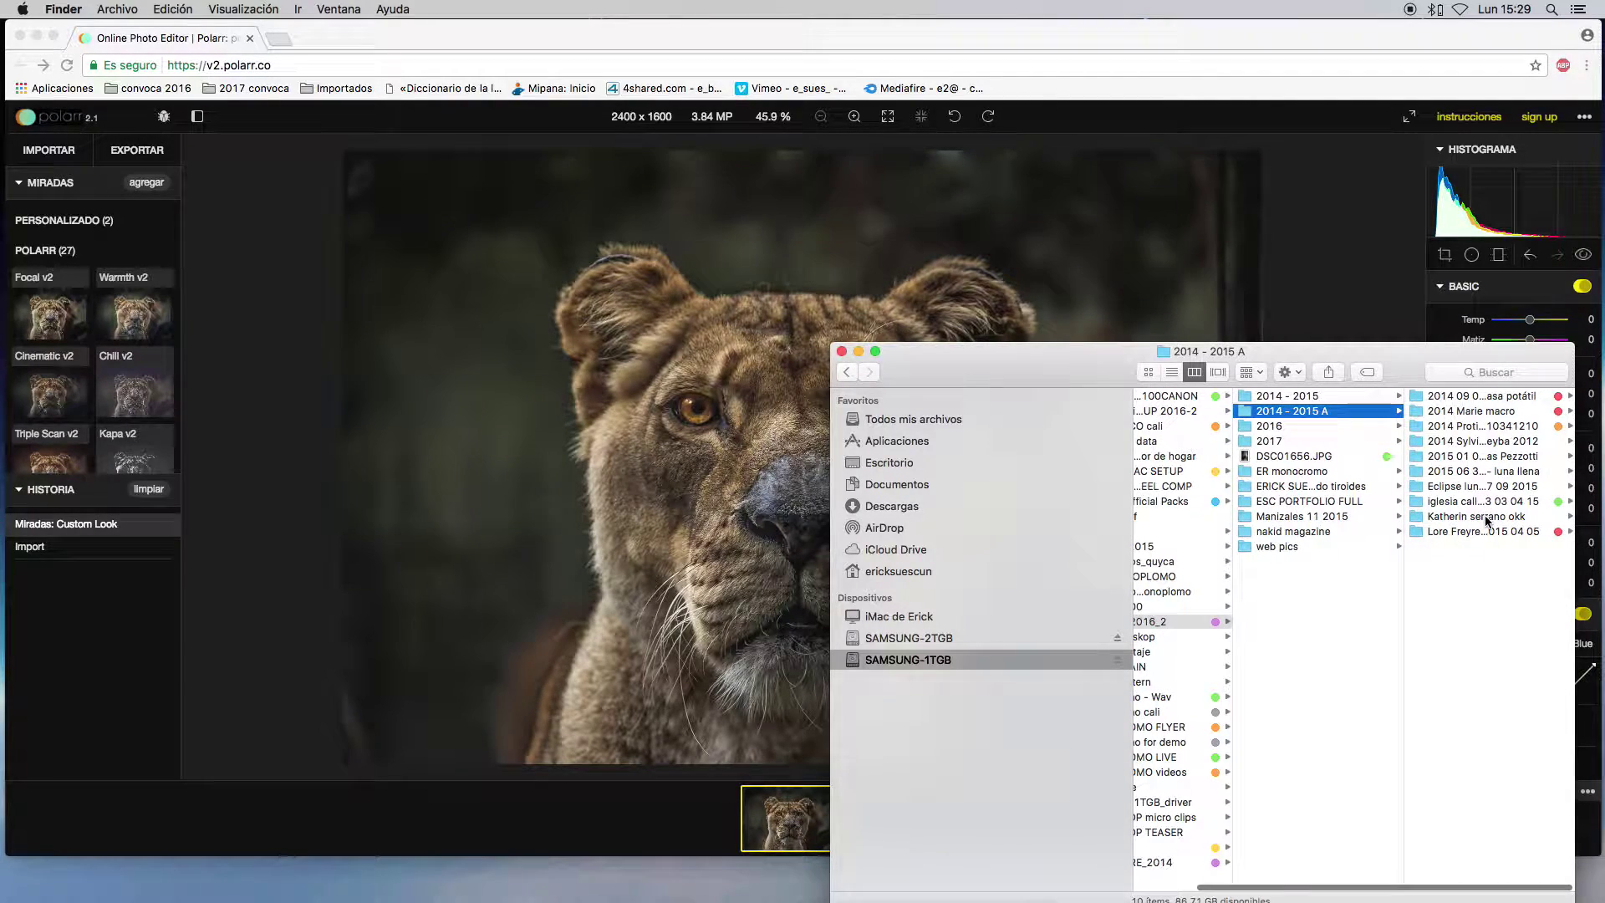
click(1455, 516)
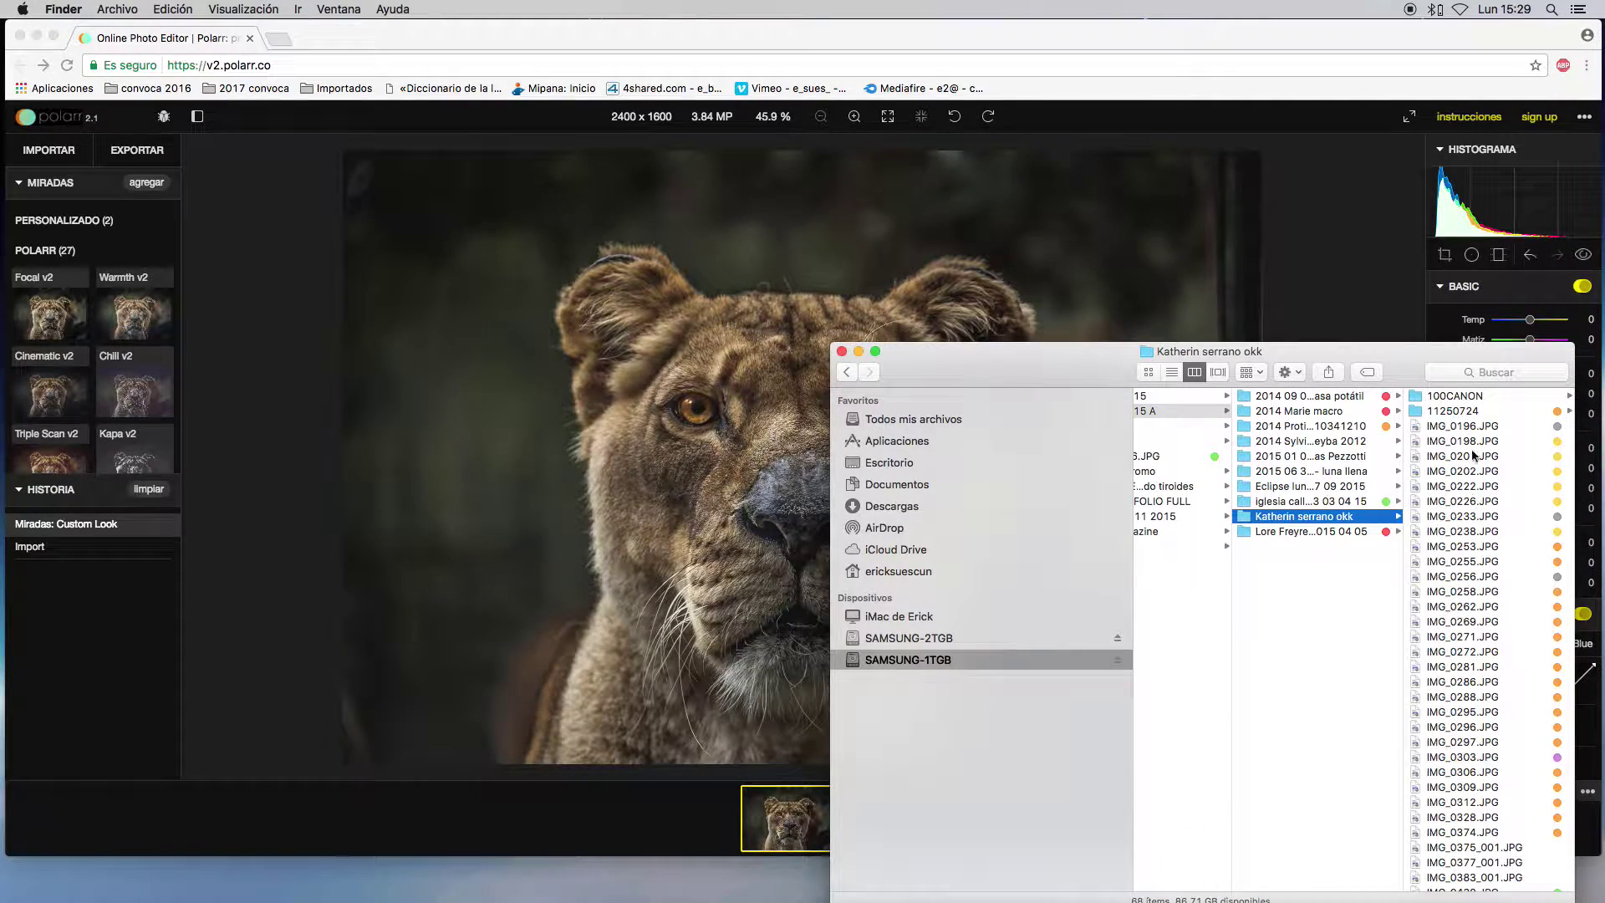
click(1500, 399)
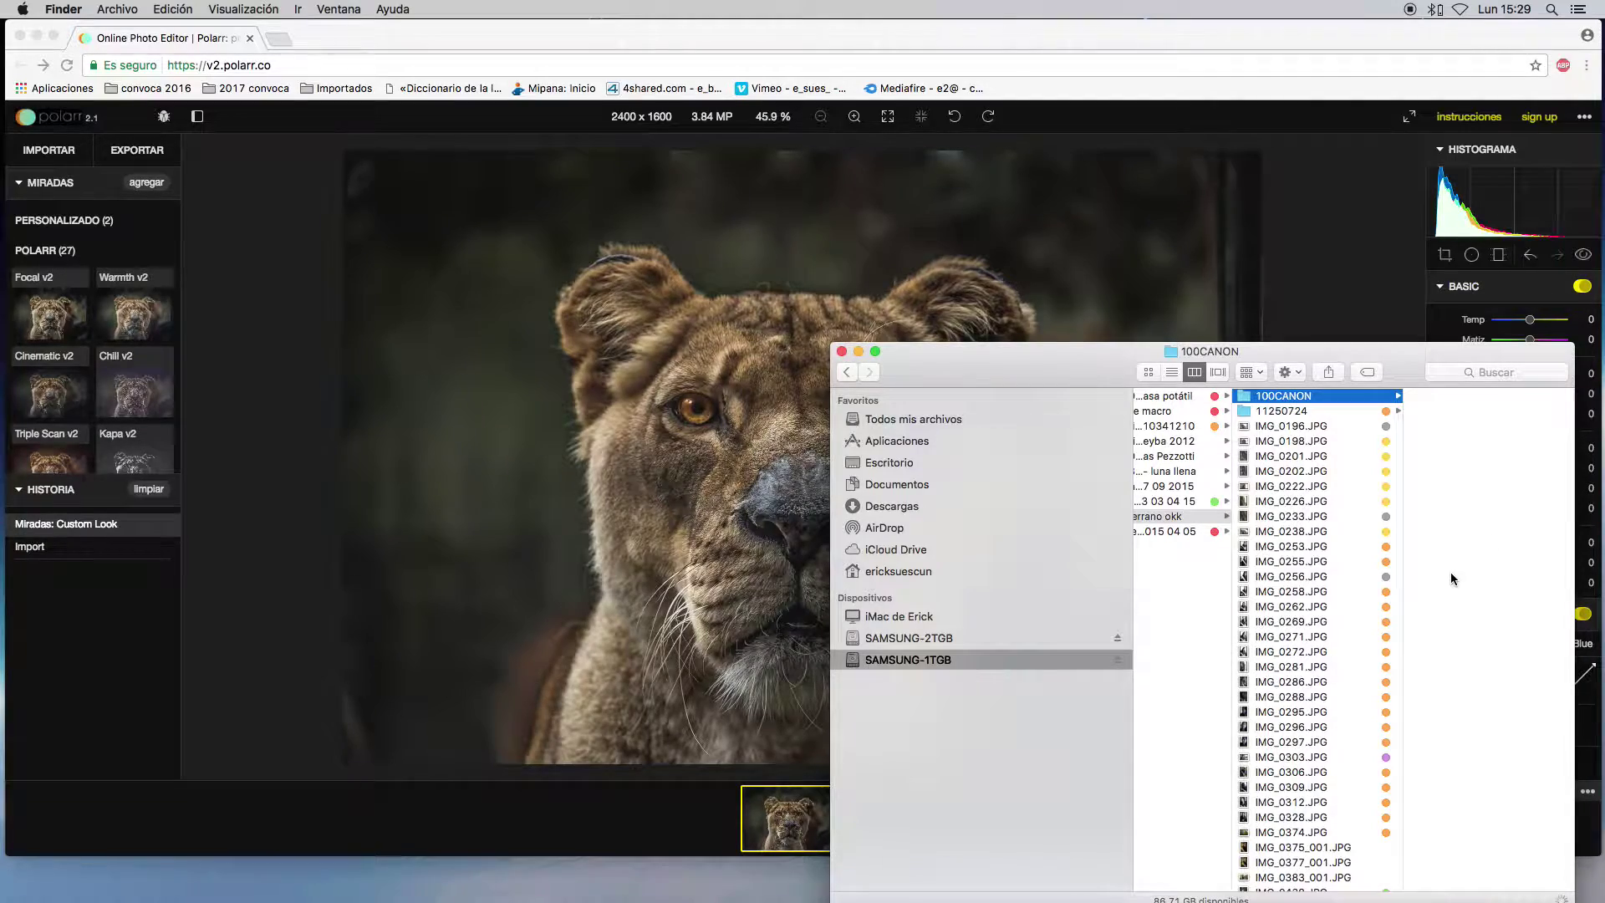
scroll(1452, 596, down, 15)
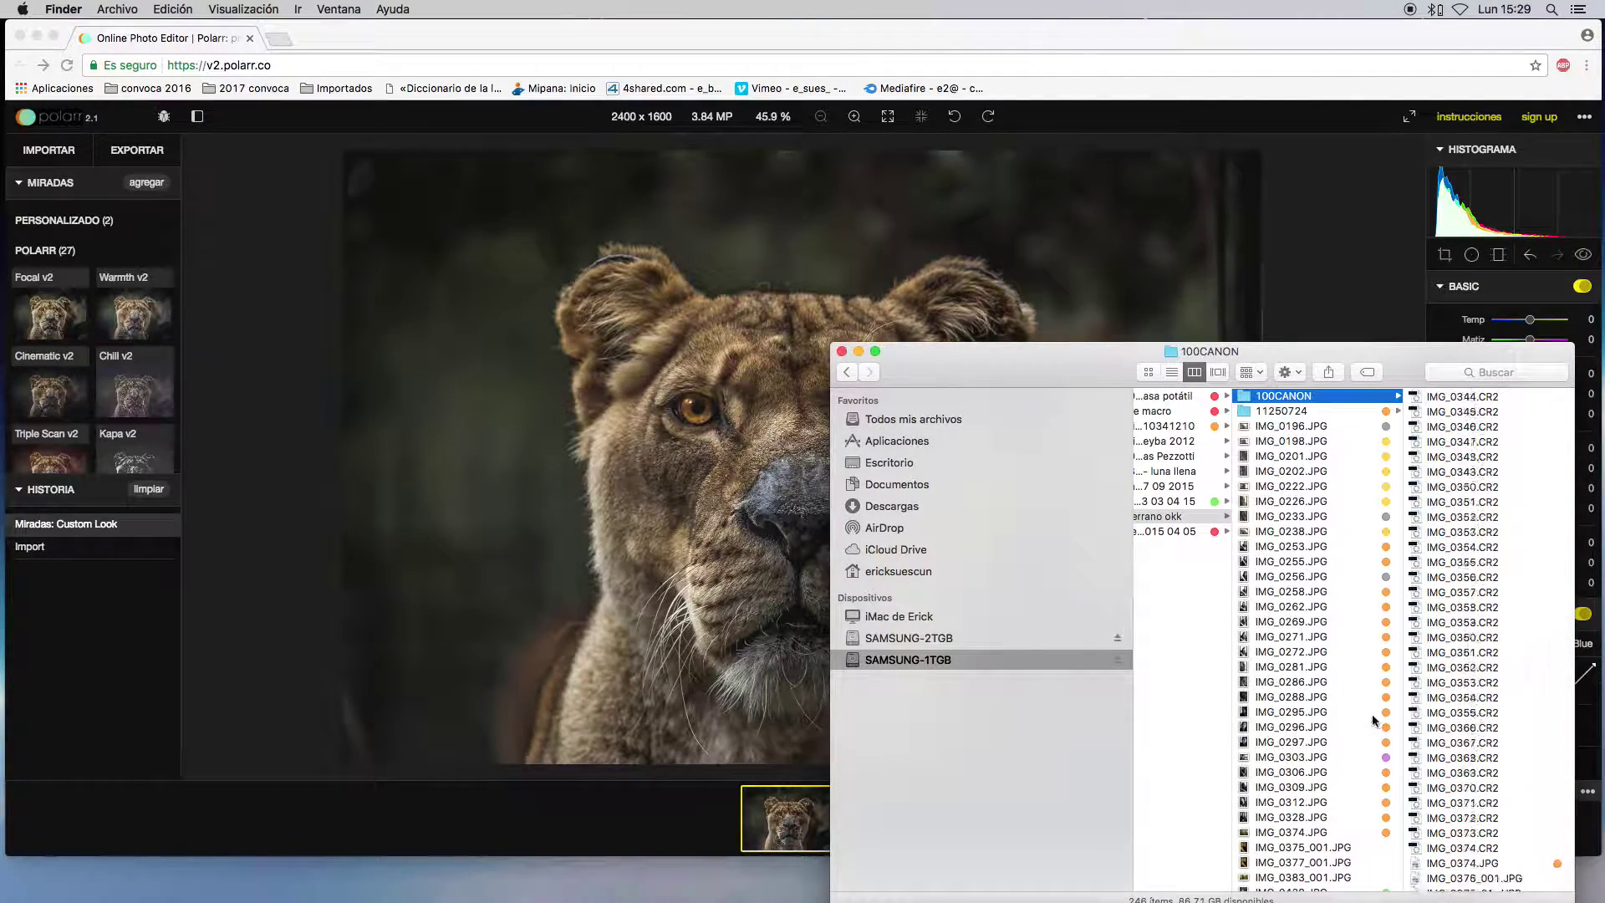
scroll(1420, 768, down, 4)
click(1425, 694)
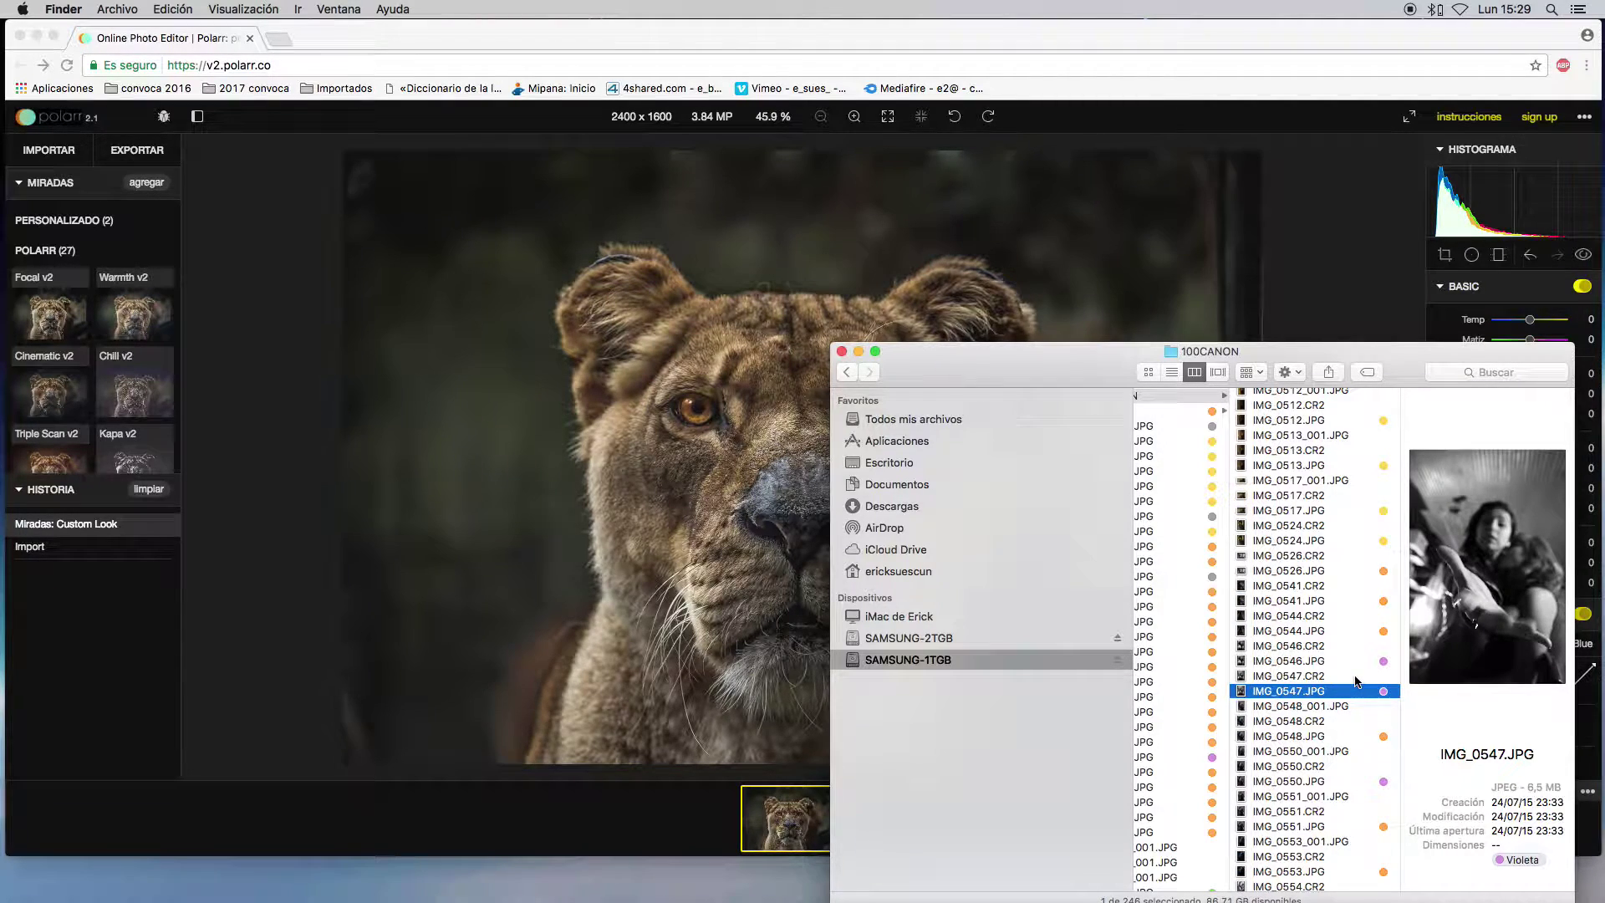
scroll(1350, 661, up, 10)
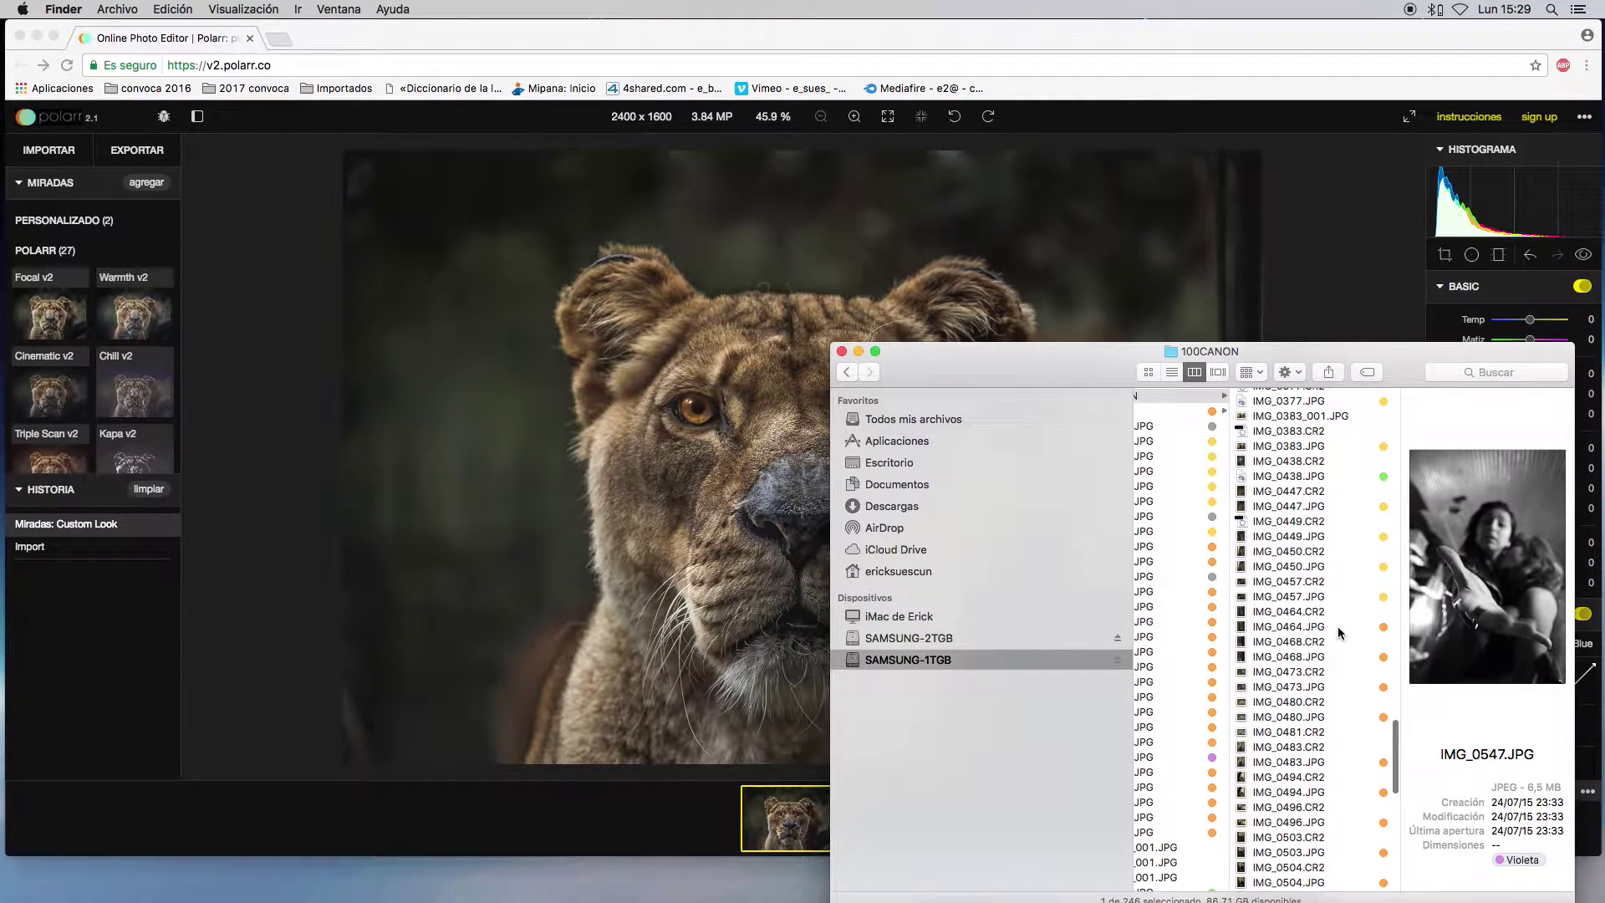
click(1338, 627)
scroll(1341, 641, up, 15)
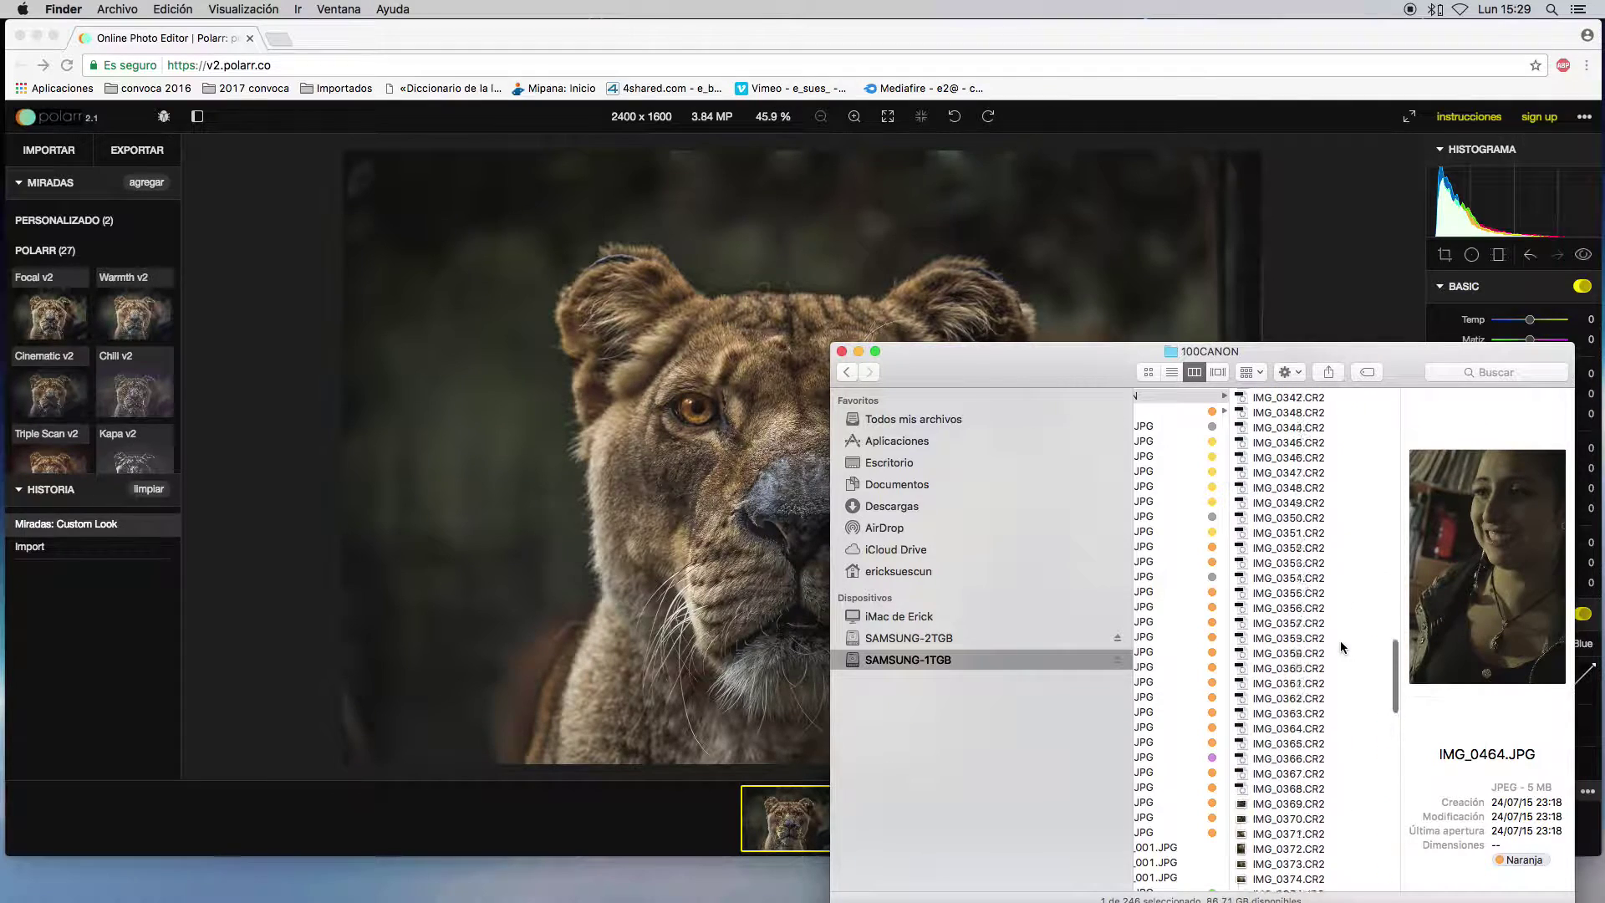
- Look through the Select 01 photos of the 2015 04 05 session in both the 2014 - 2015 A and 2014 - 2015 folders
scroll(1347, 640, left, 10)
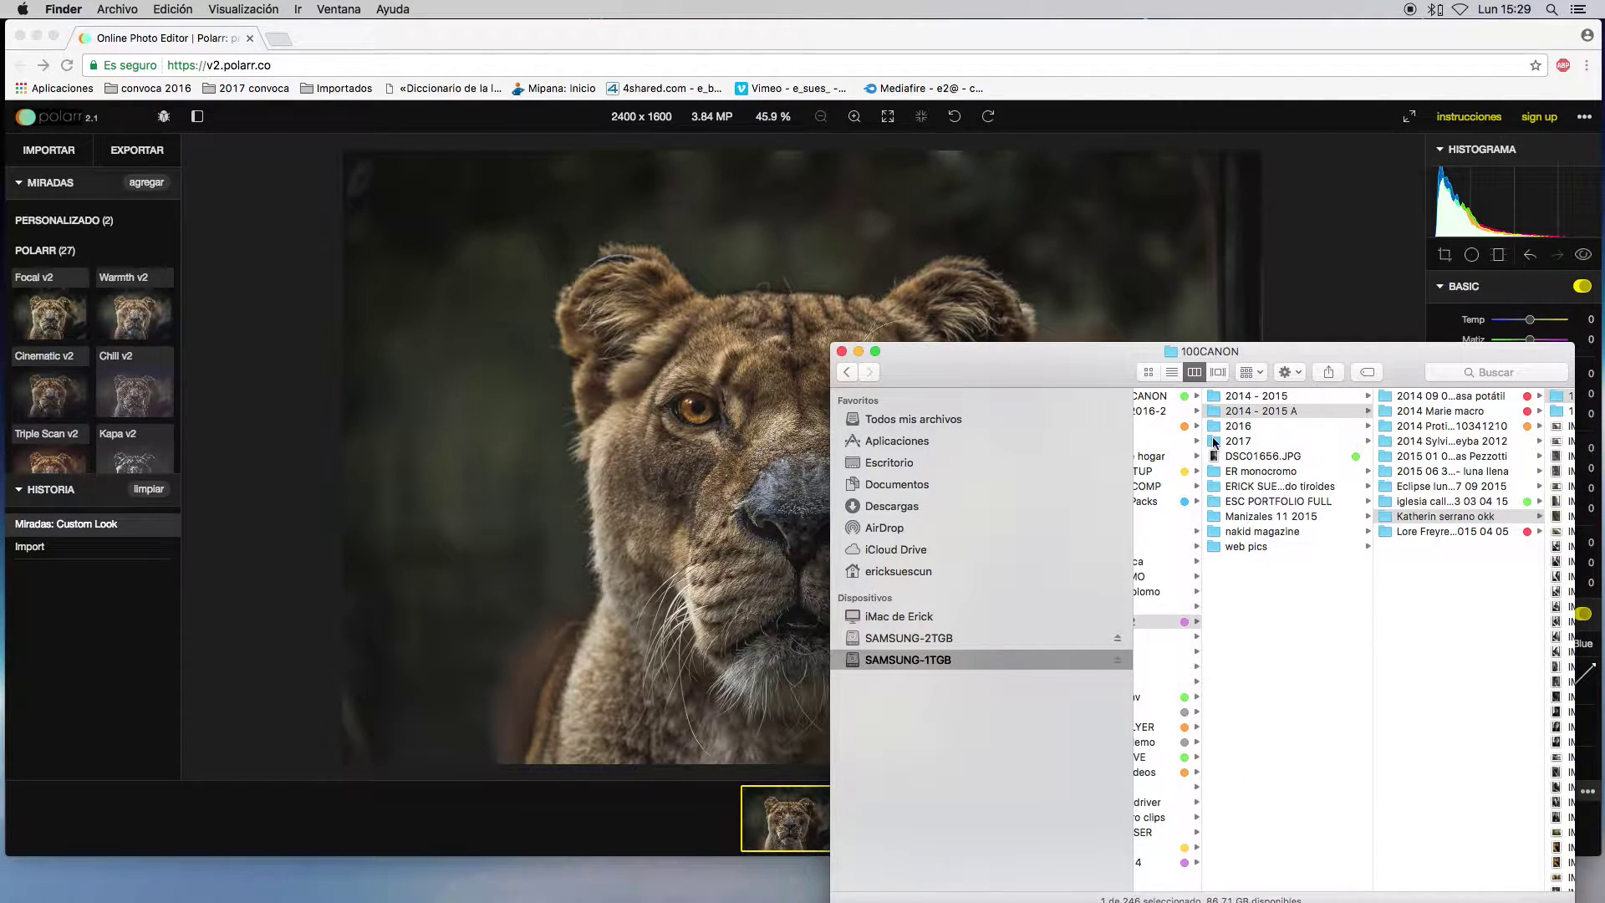
click(1439, 530)
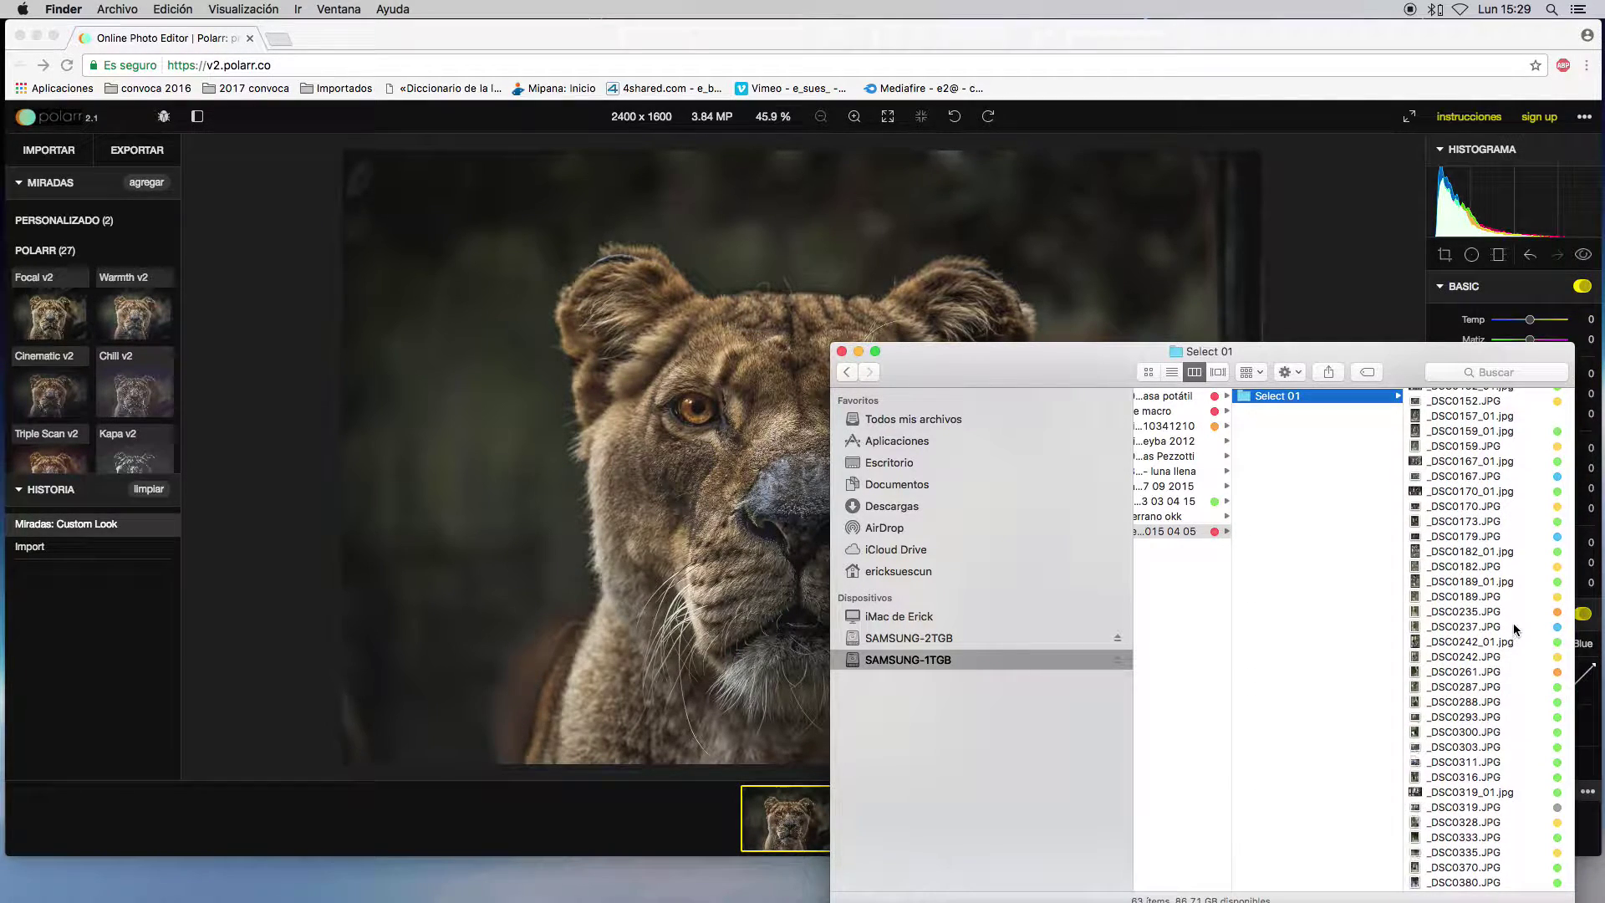
scroll(1503, 618, left, 10)
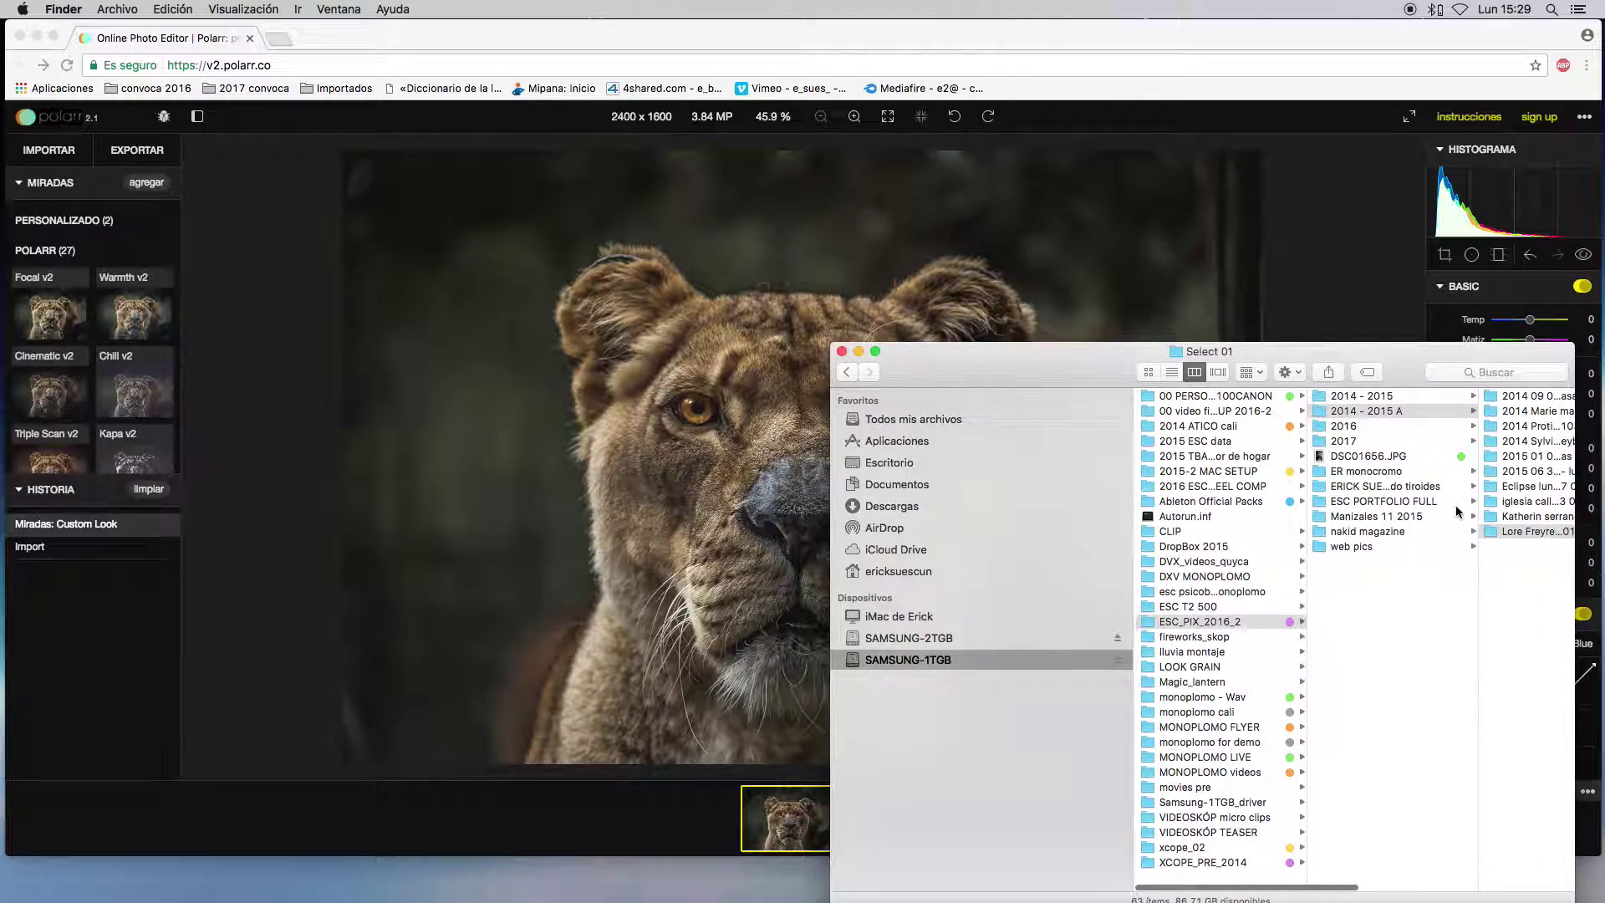
click(1358, 396)
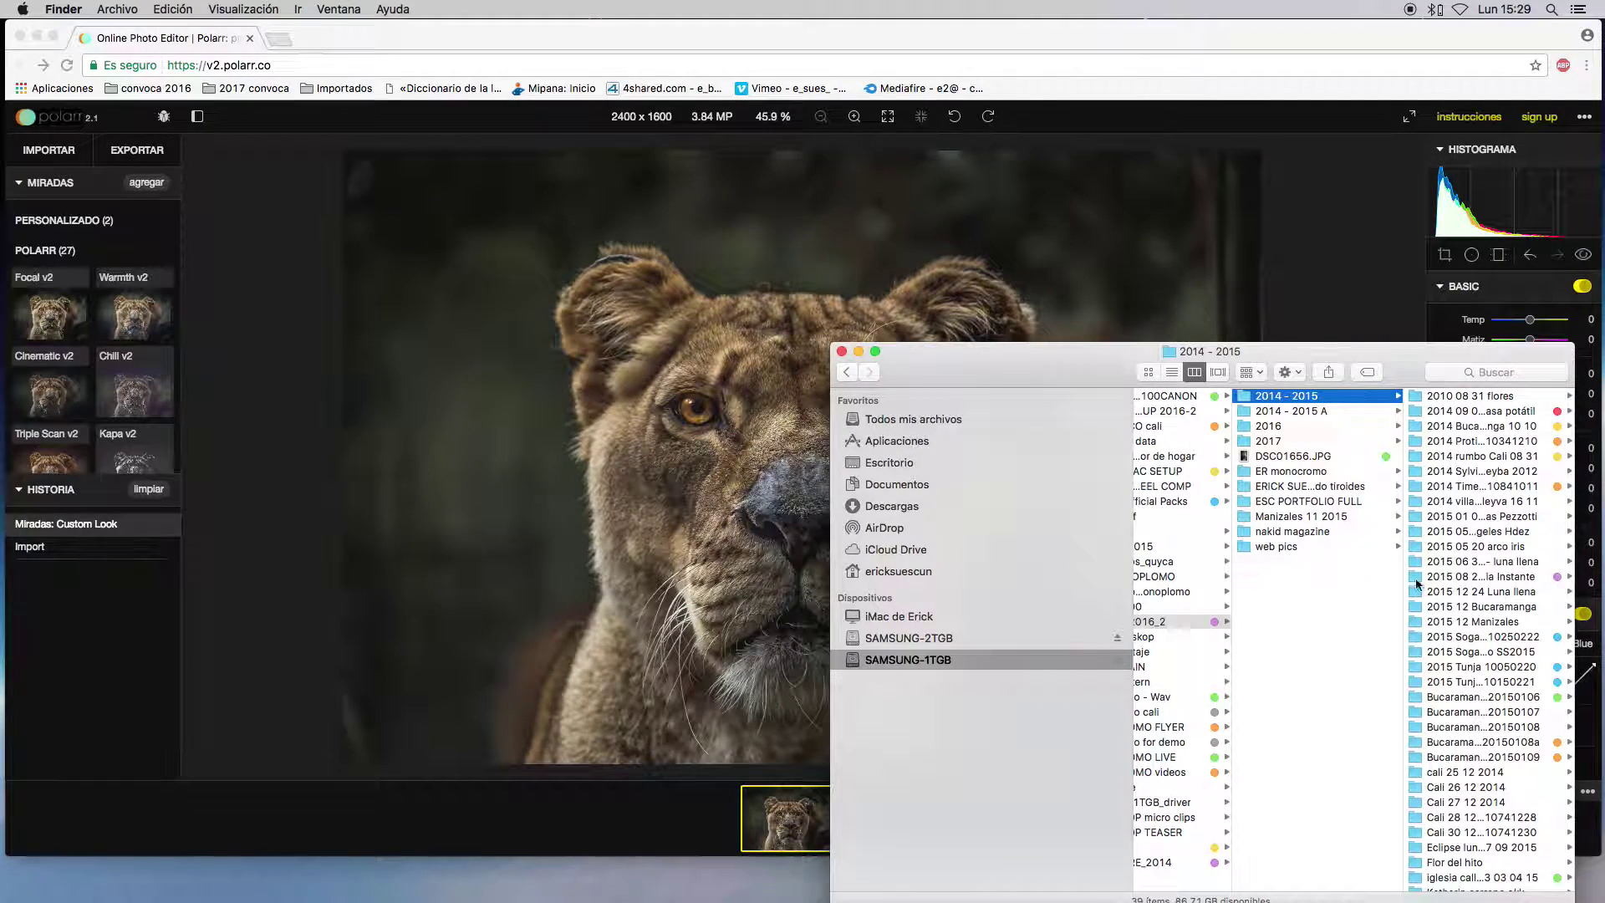
scroll(1440, 617, up, 1)
click(1485, 825)
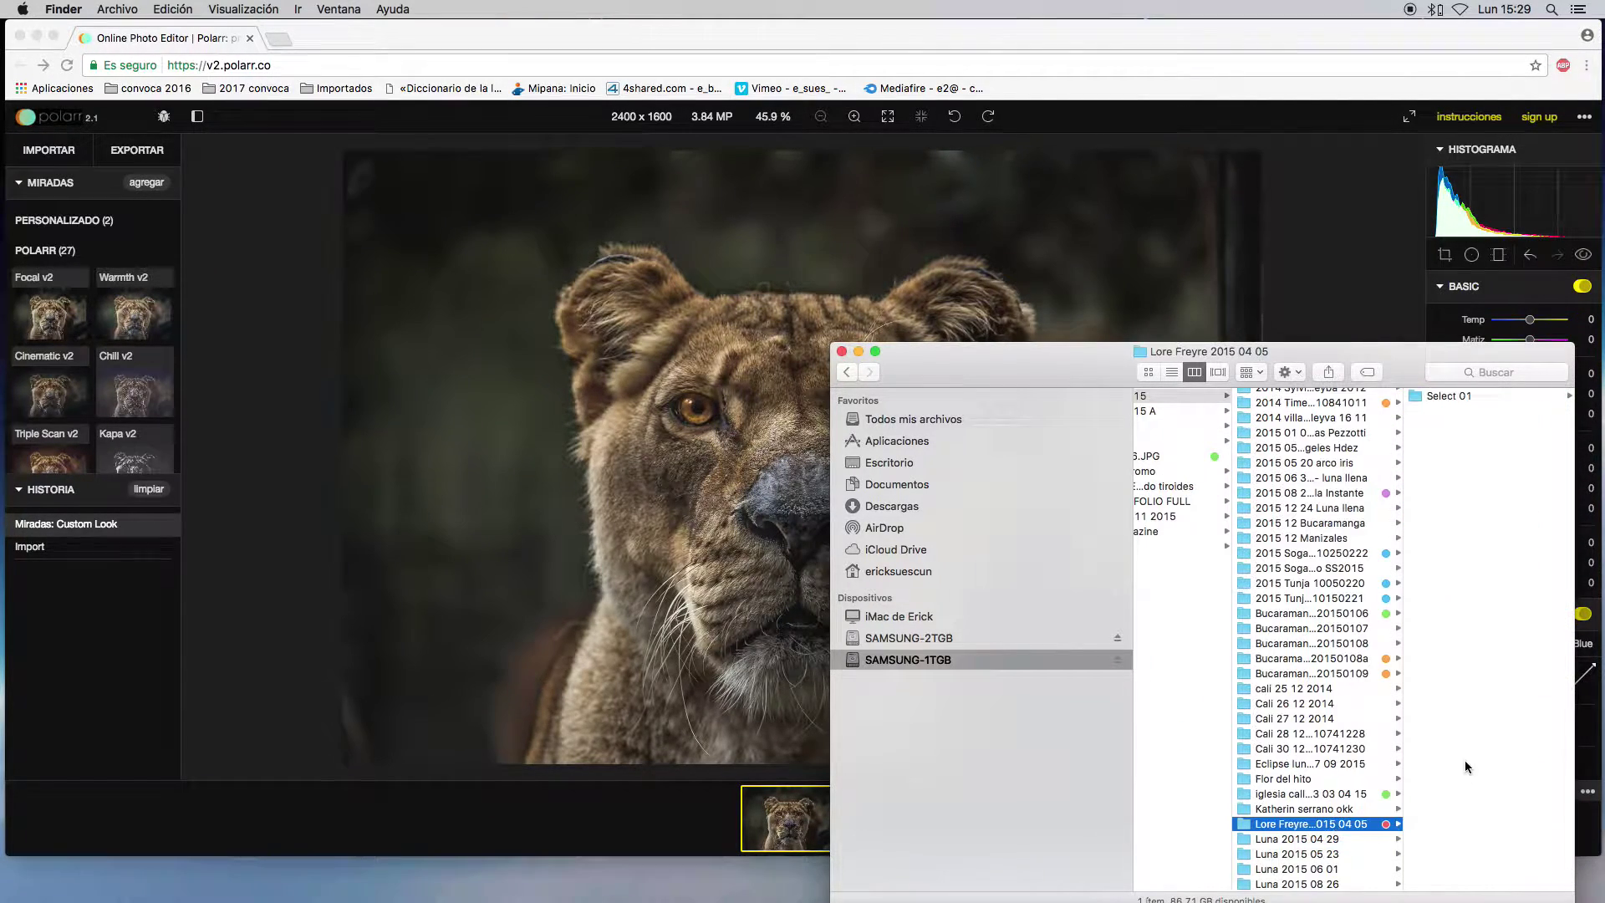
click(1483, 400)
scroll(1464, 629, down, 5)
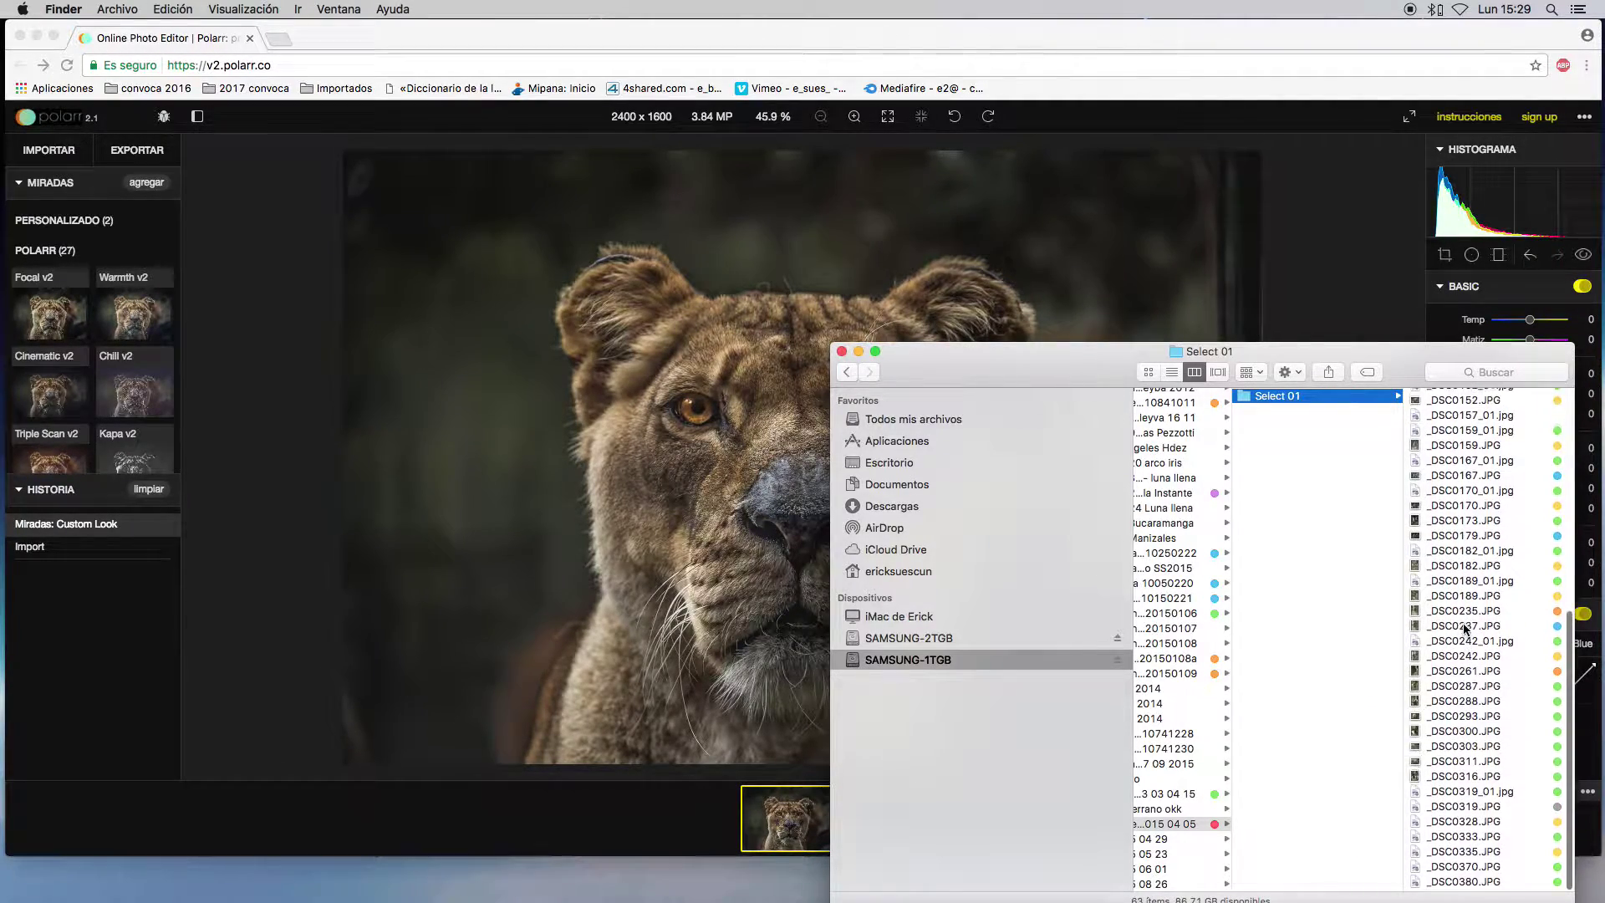
- Open 2014 villa de leyva 16 11 inside 2014 - 2015, and select the raw photo _DSC0042.ARW in 01 / 10841116
scroll(1465, 629, left, 5)
scroll(1413, 761, up, 2)
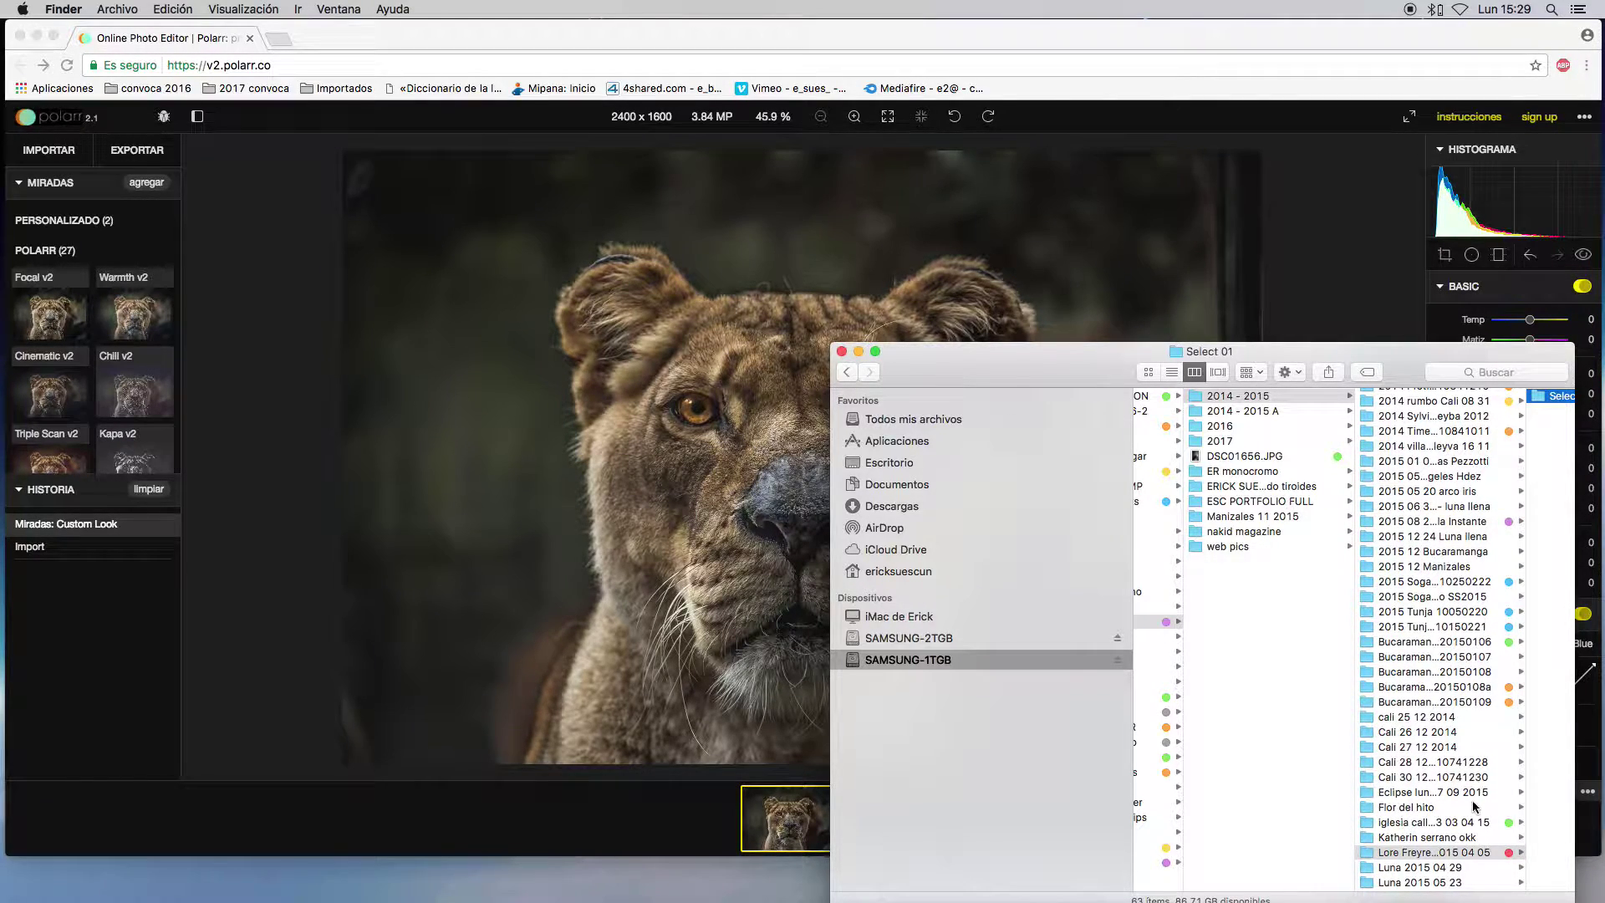
scroll(1485, 805, up, 3)
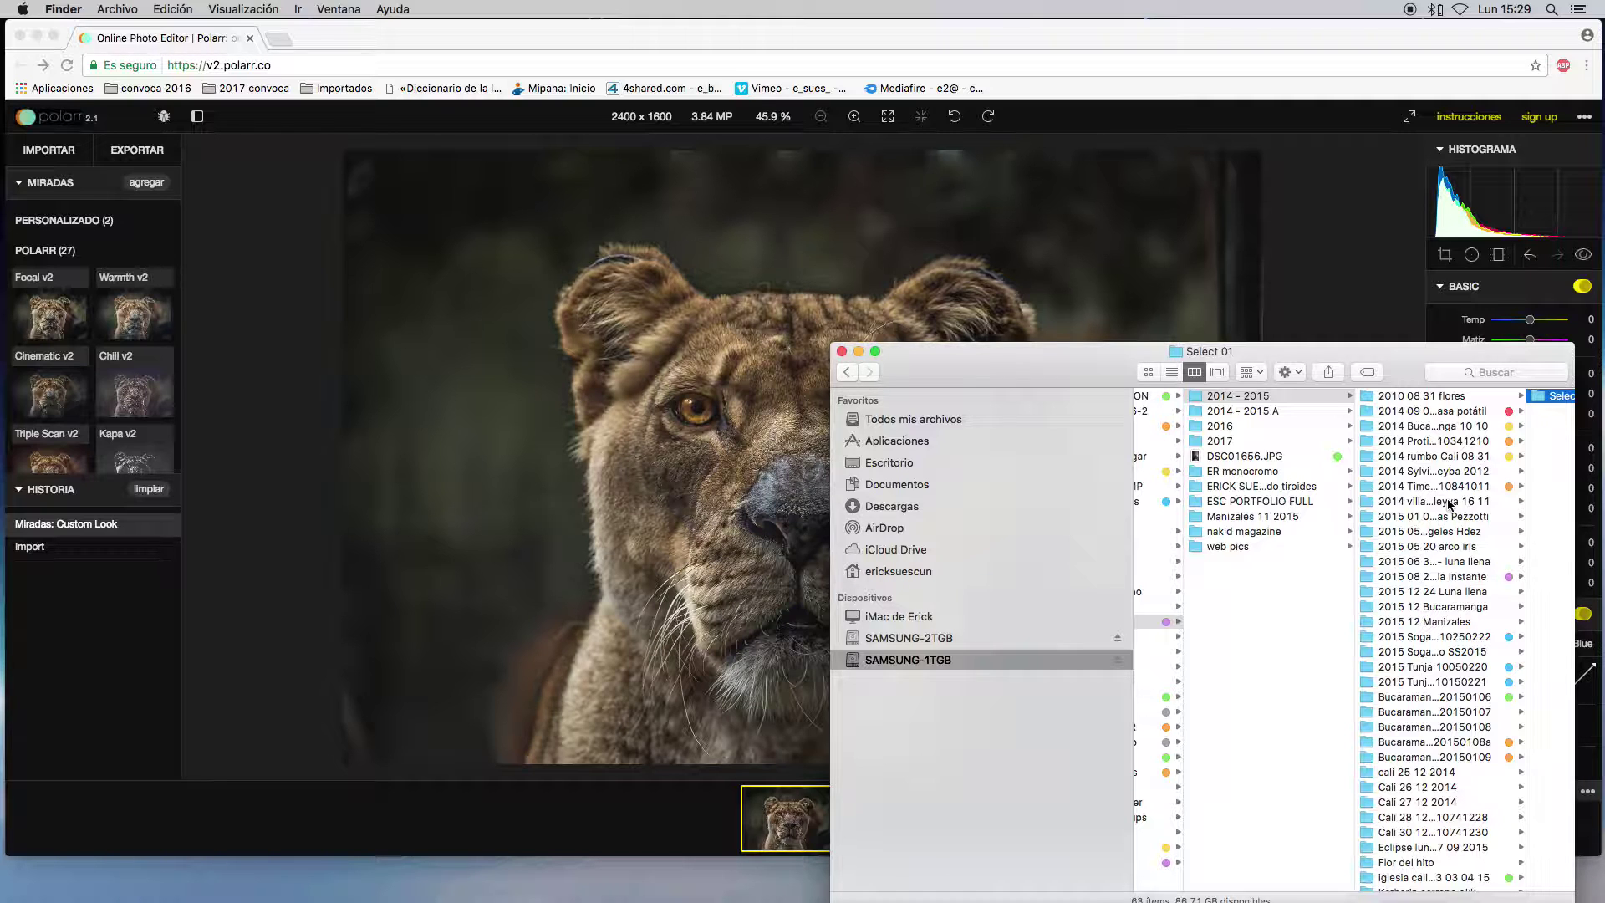
click(1449, 502)
click(1468, 515)
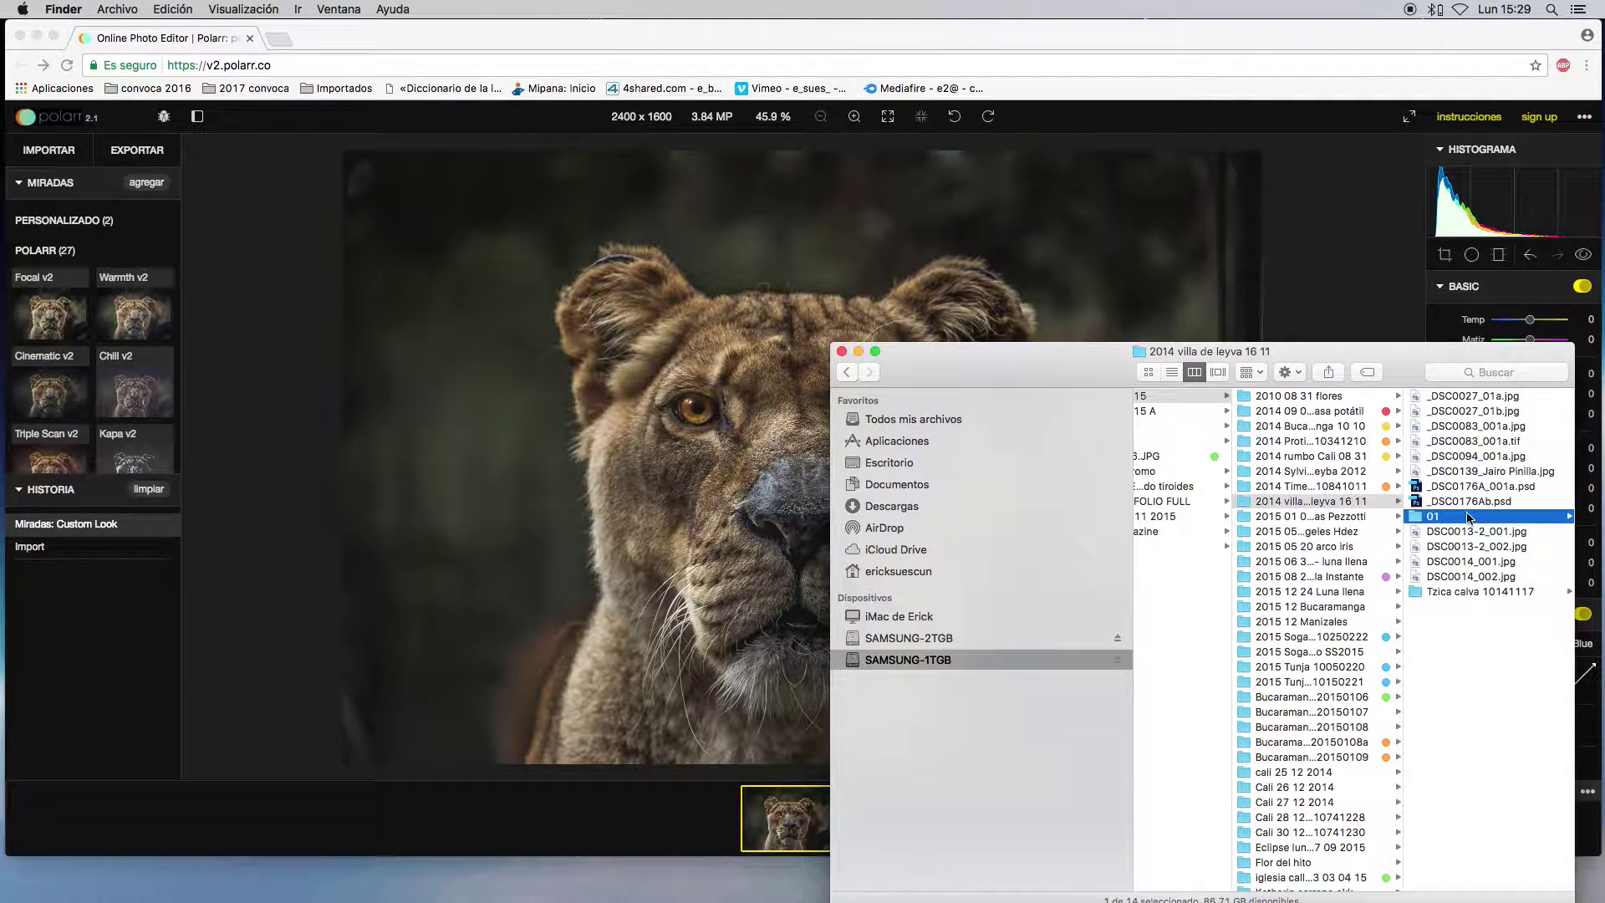
click(1470, 396)
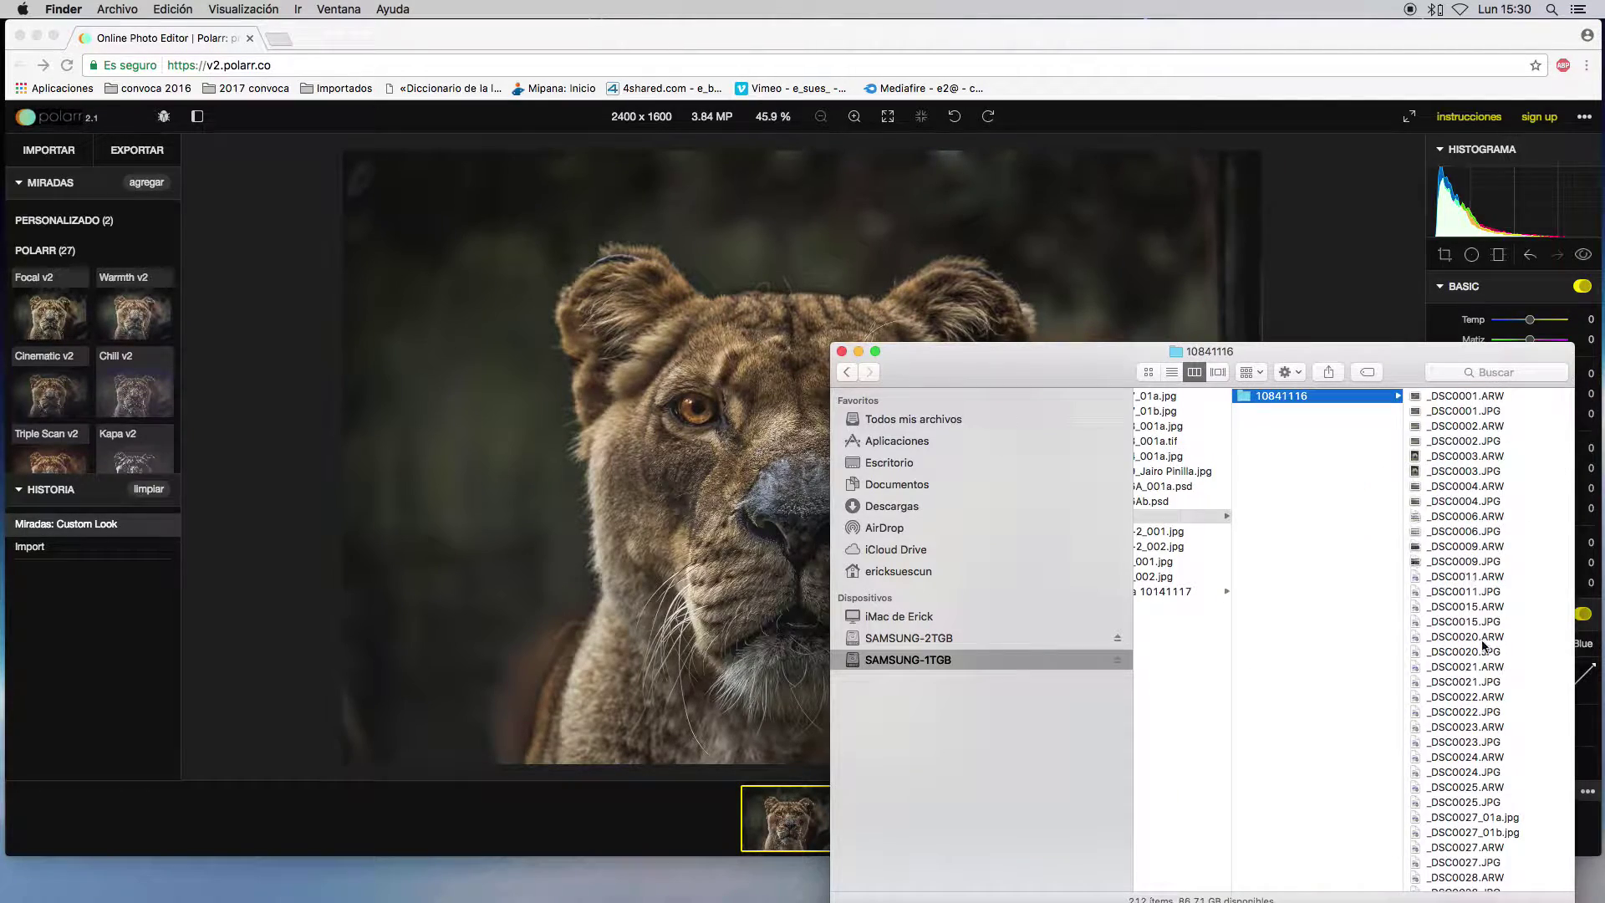
click(1532, 621)
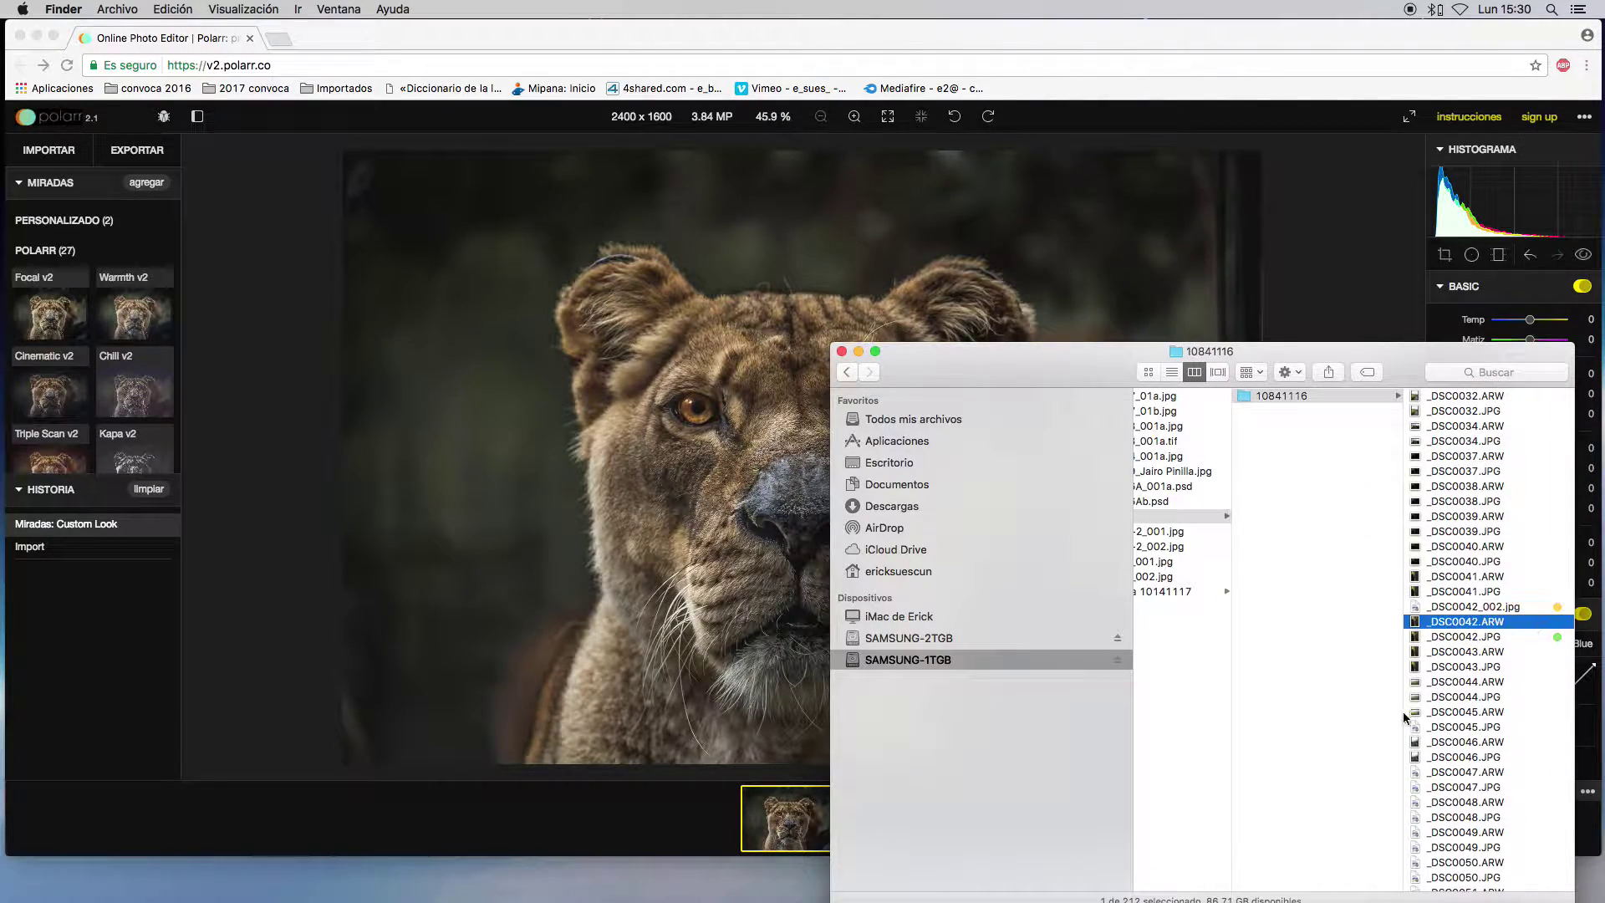
- Import _DSC0042.ARW into Polarr and rotate it counterclockwise so the portrait stands upright
scroll(1353, 644, up, 2)
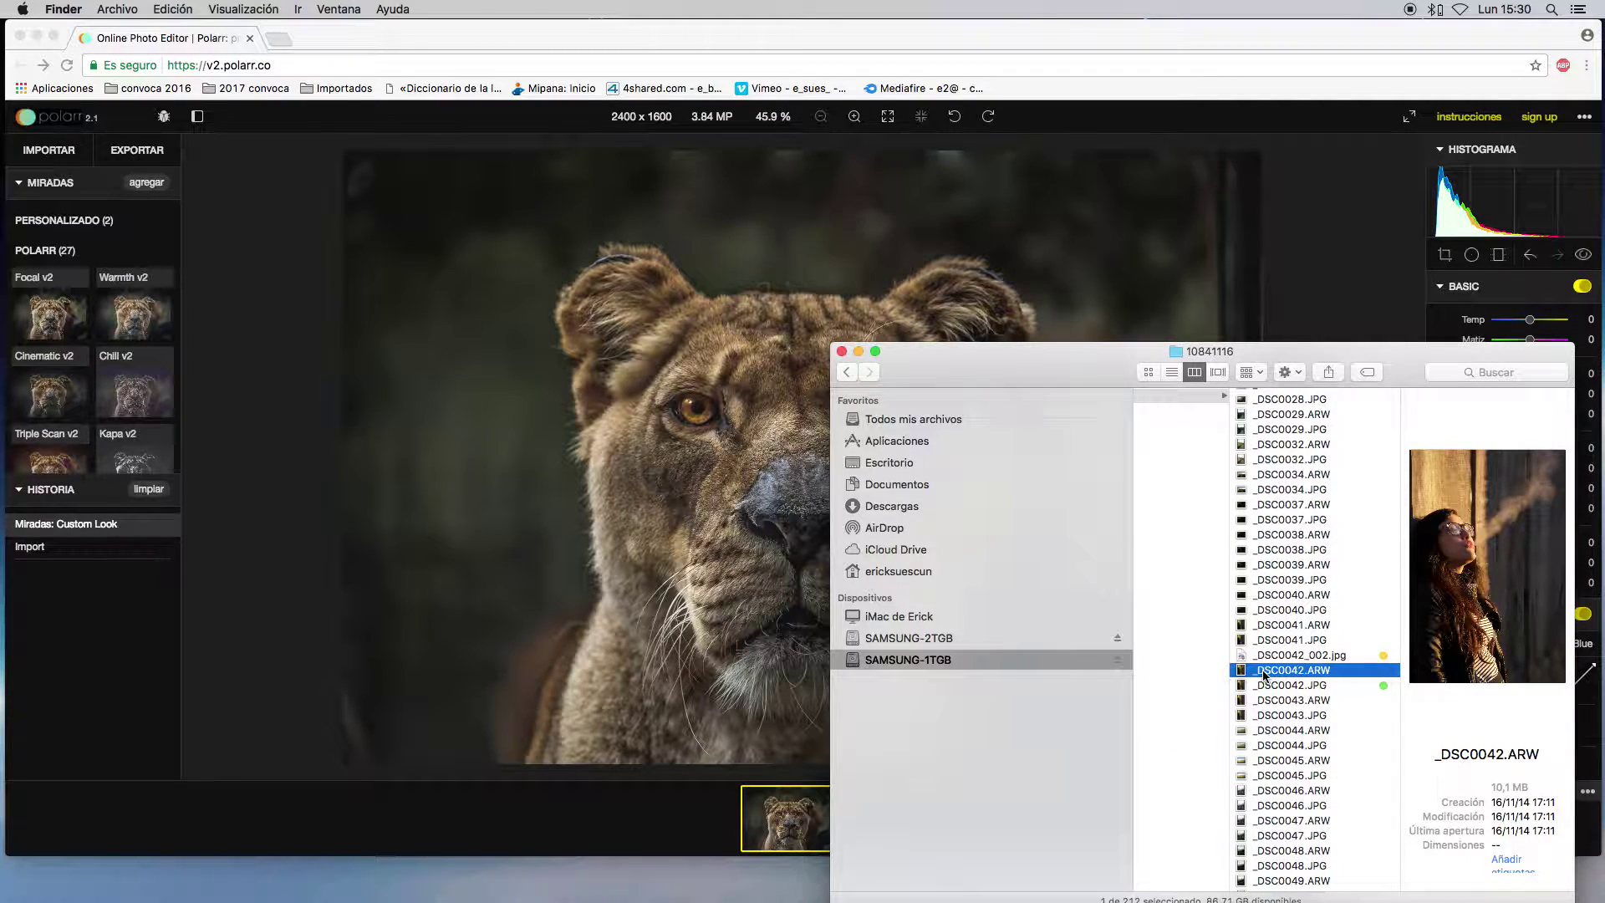
drag(1261, 671, 613, 819)
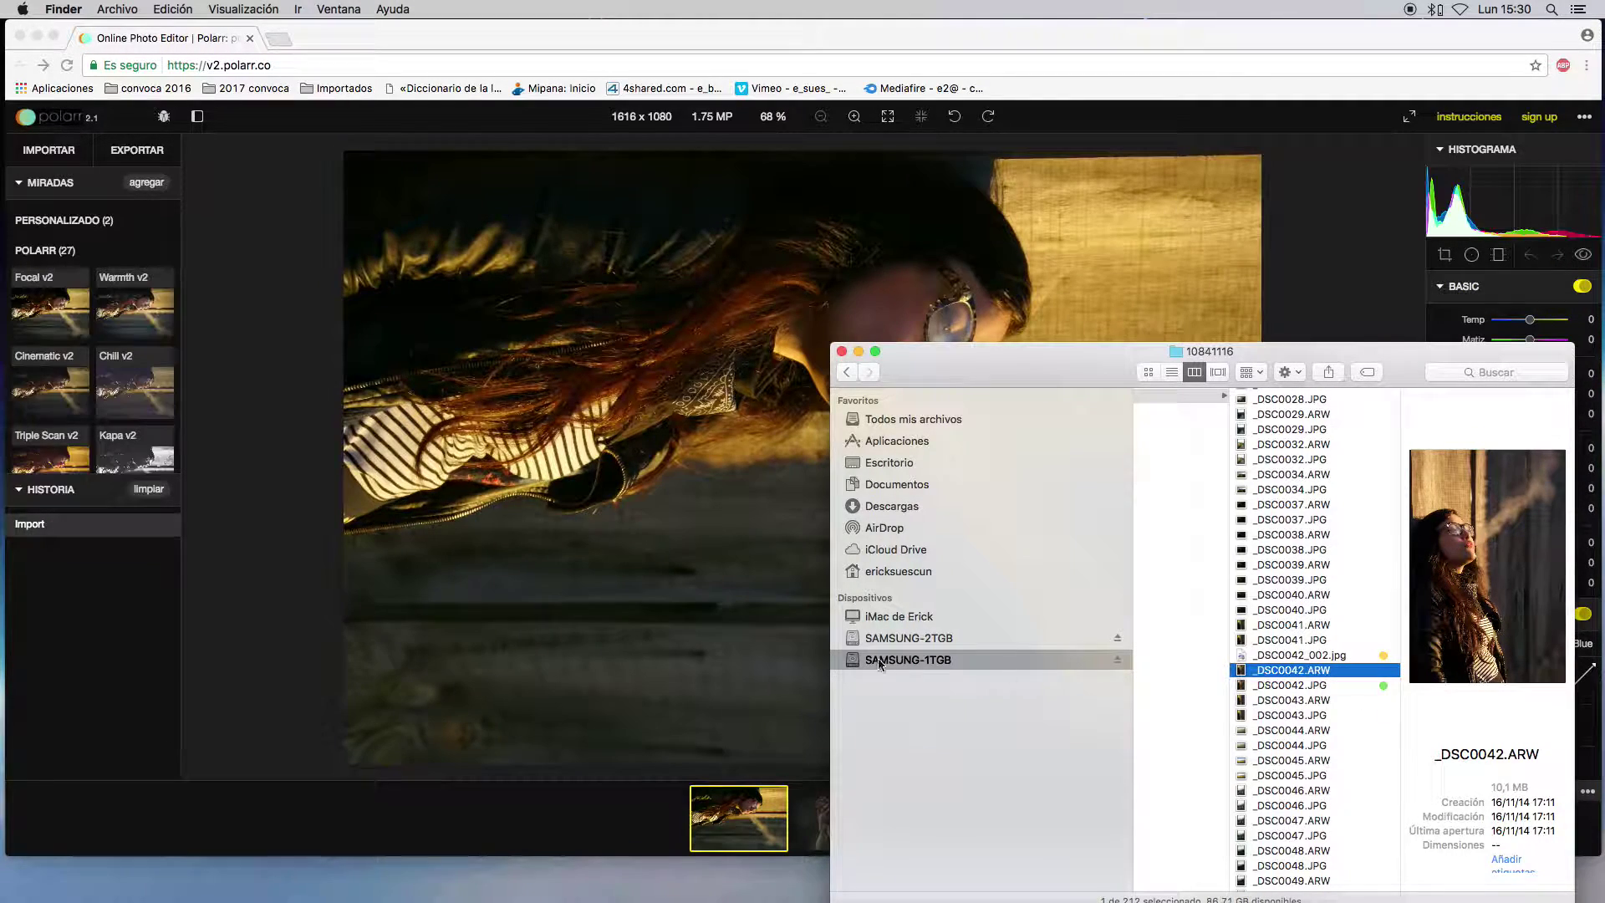
click(753, 649)
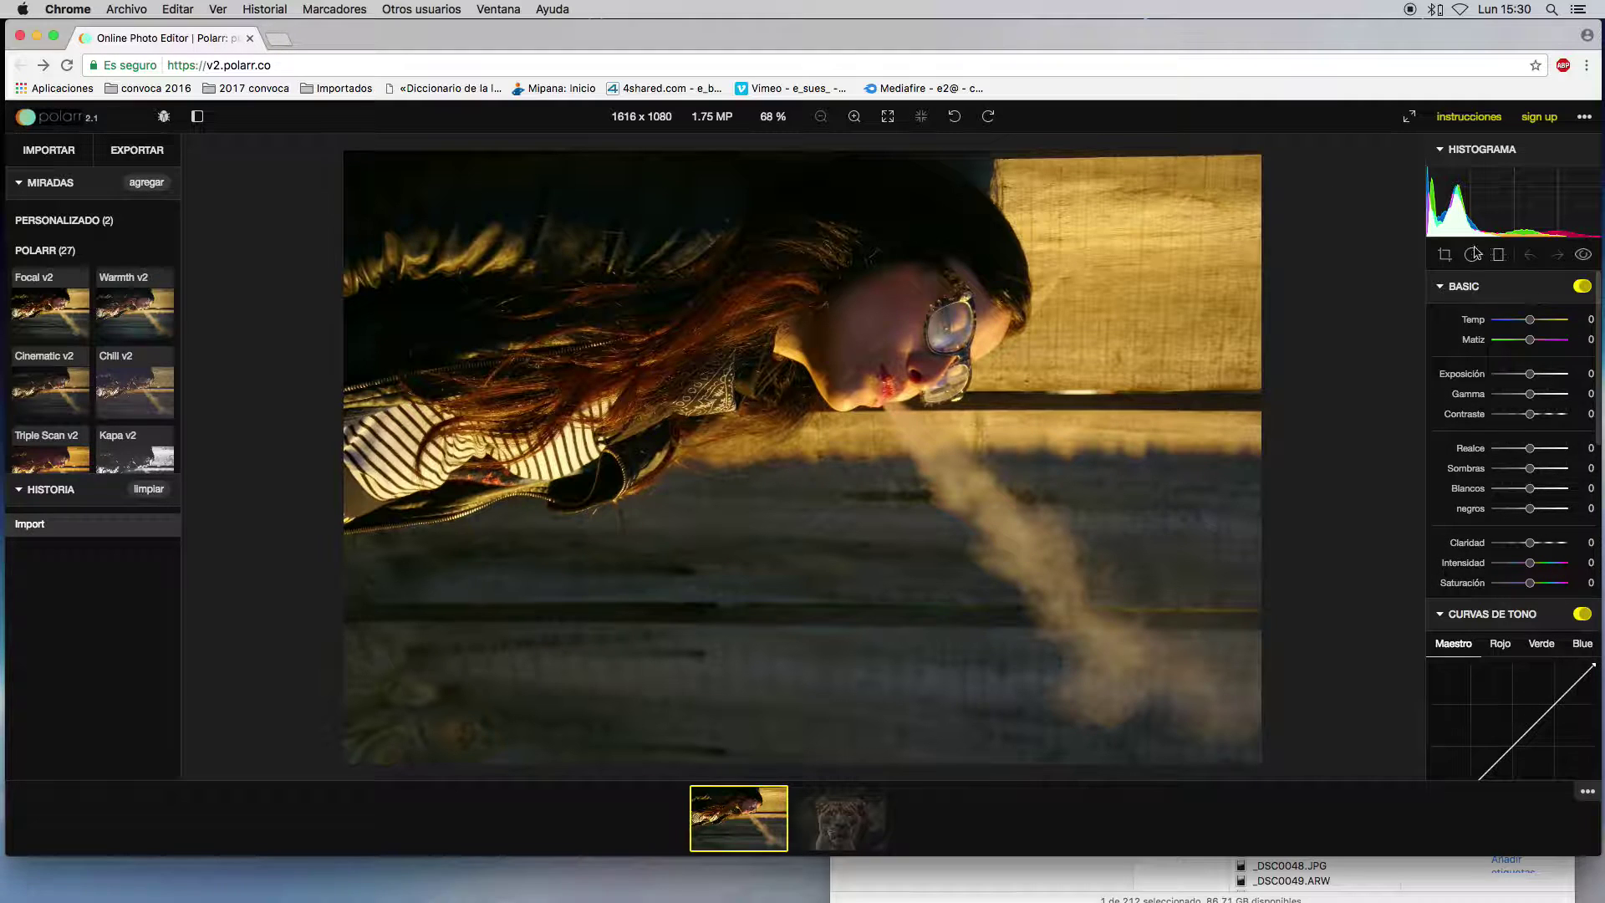
click(954, 117)
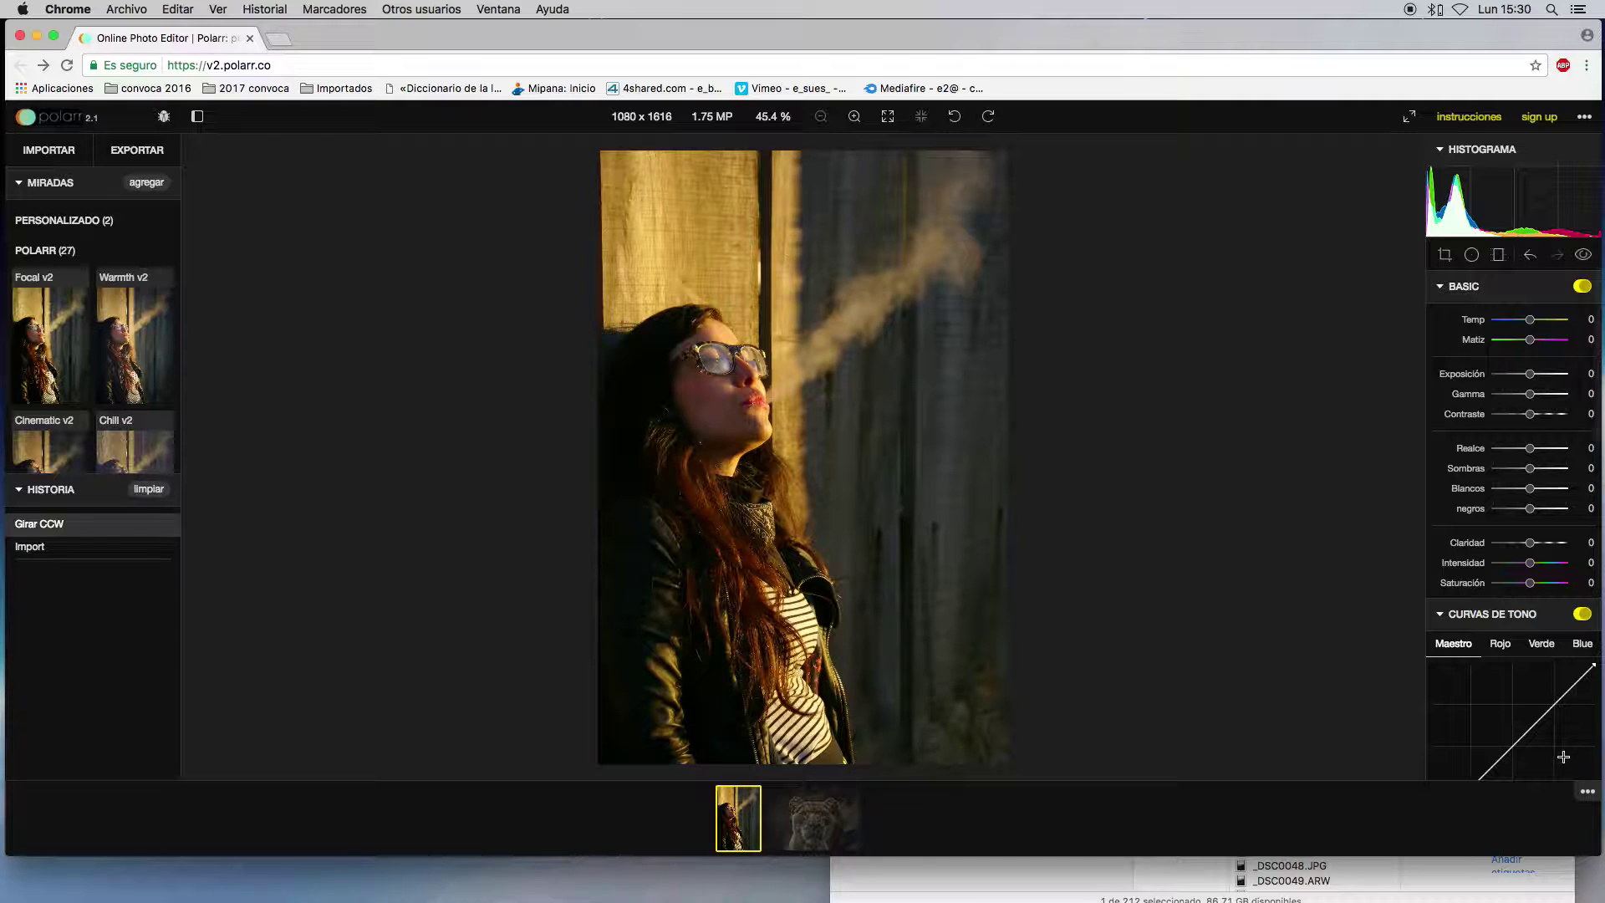
- Try a slight upward bend in the bright end of the Maestro tone curve, and remove the added point
scroll(1566, 705, down, 5)
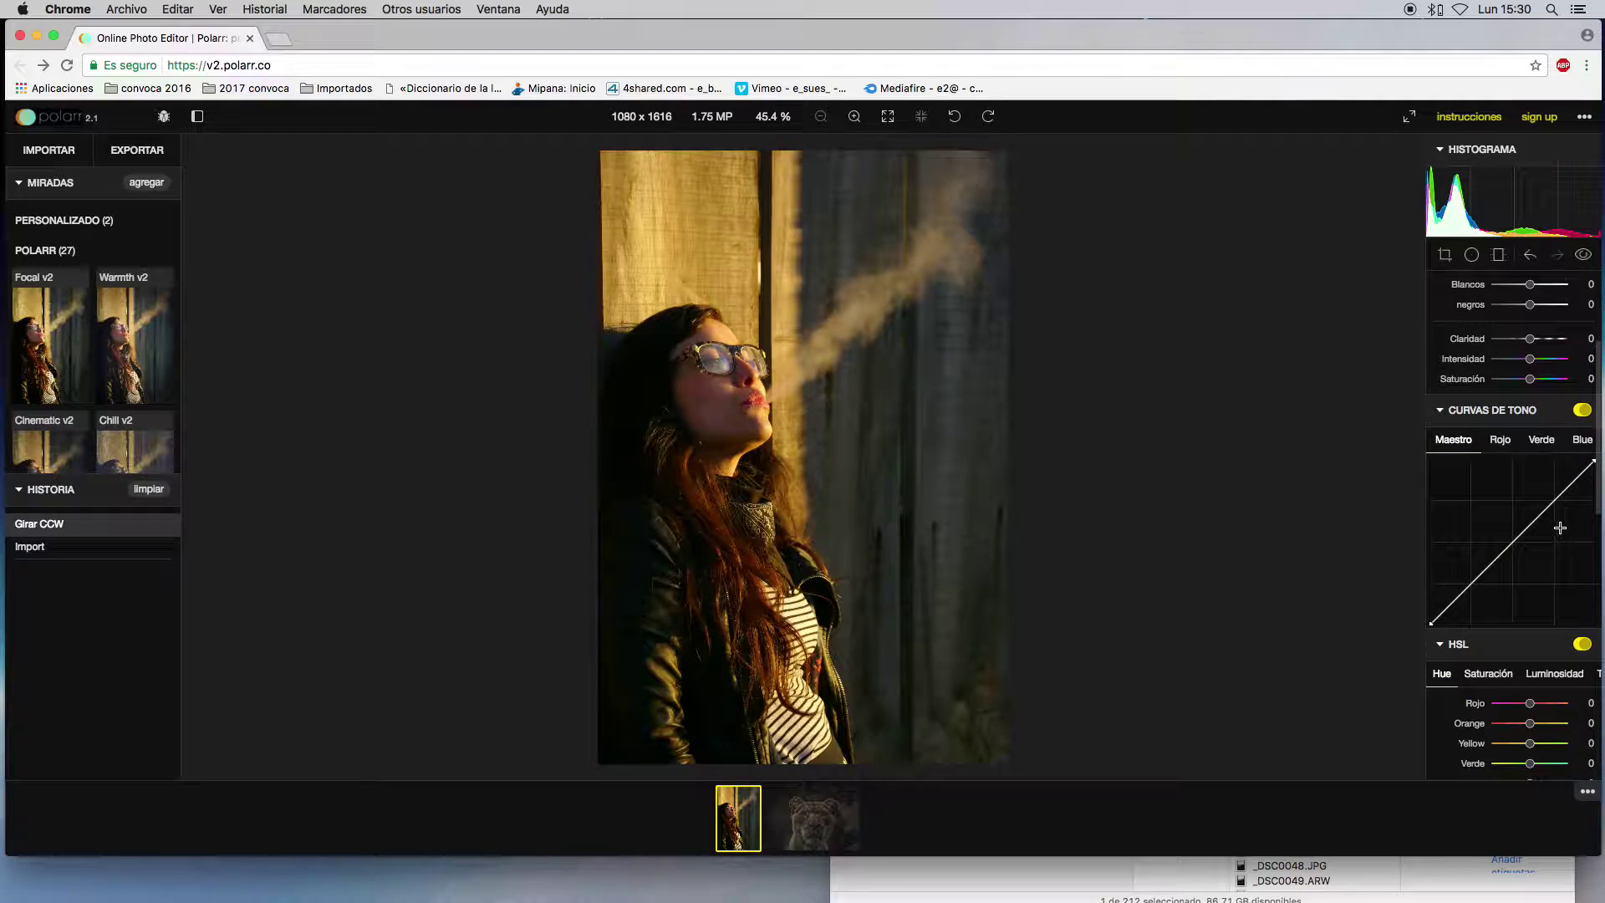
drag(1565, 485, 1560, 488)
right_click(1560, 488)
click(1566, 586)
double_click(1558, 492)
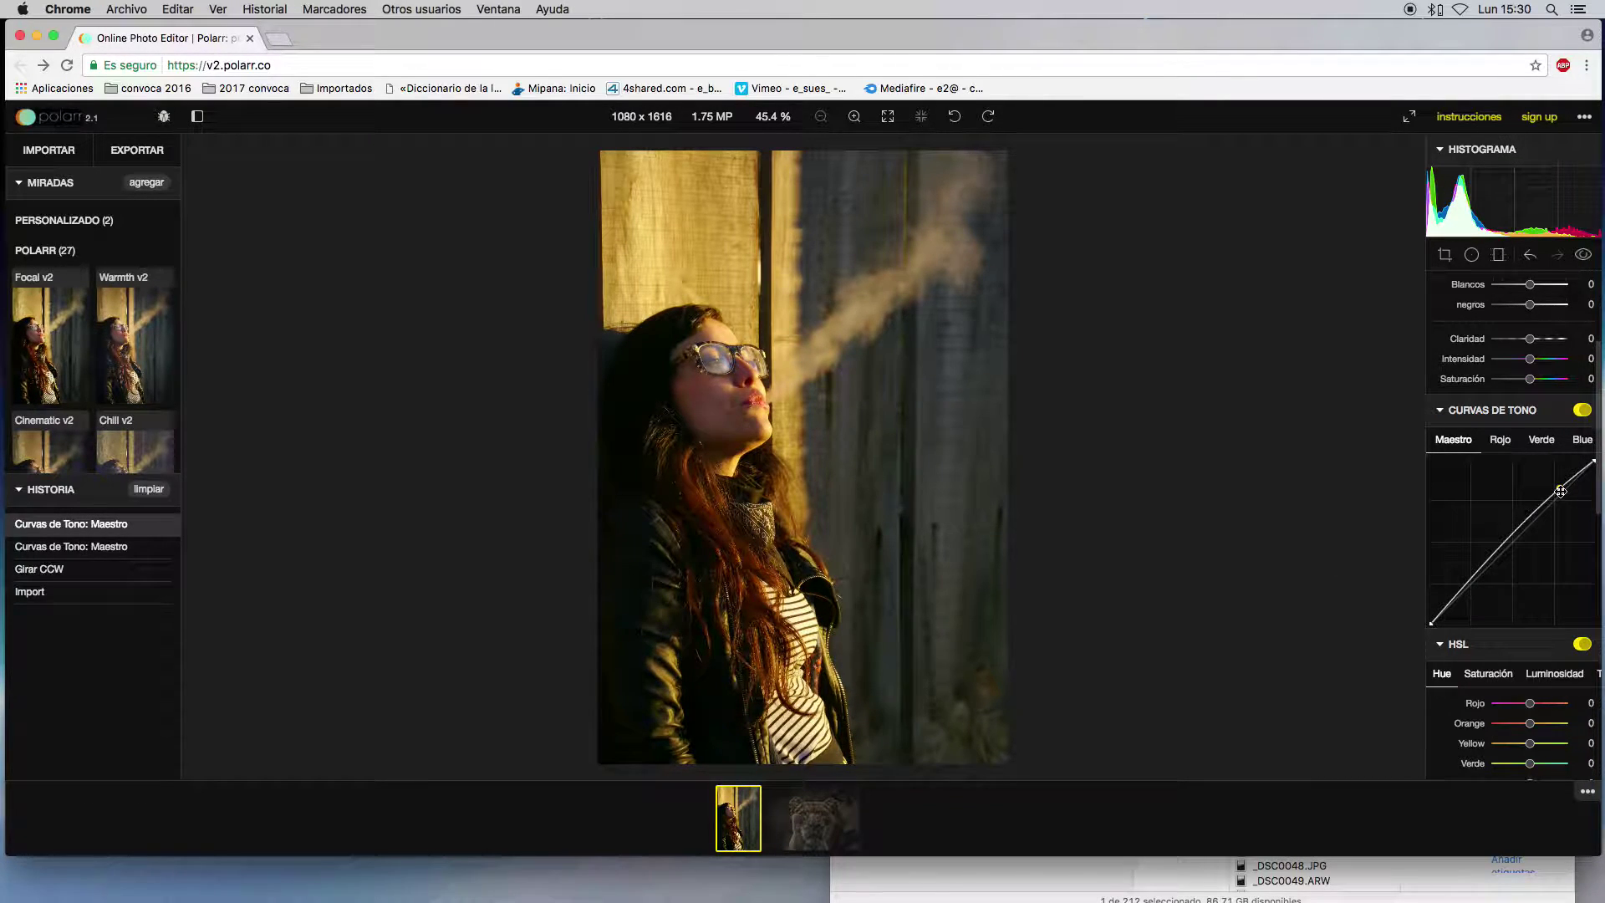
- Try brighter, more vivid basic settings on the portrait: Exposición +9, Sombras +16 and Intensidad +37
scroll(1556, 502, up, 2)
scroll(1555, 513, up, 3)
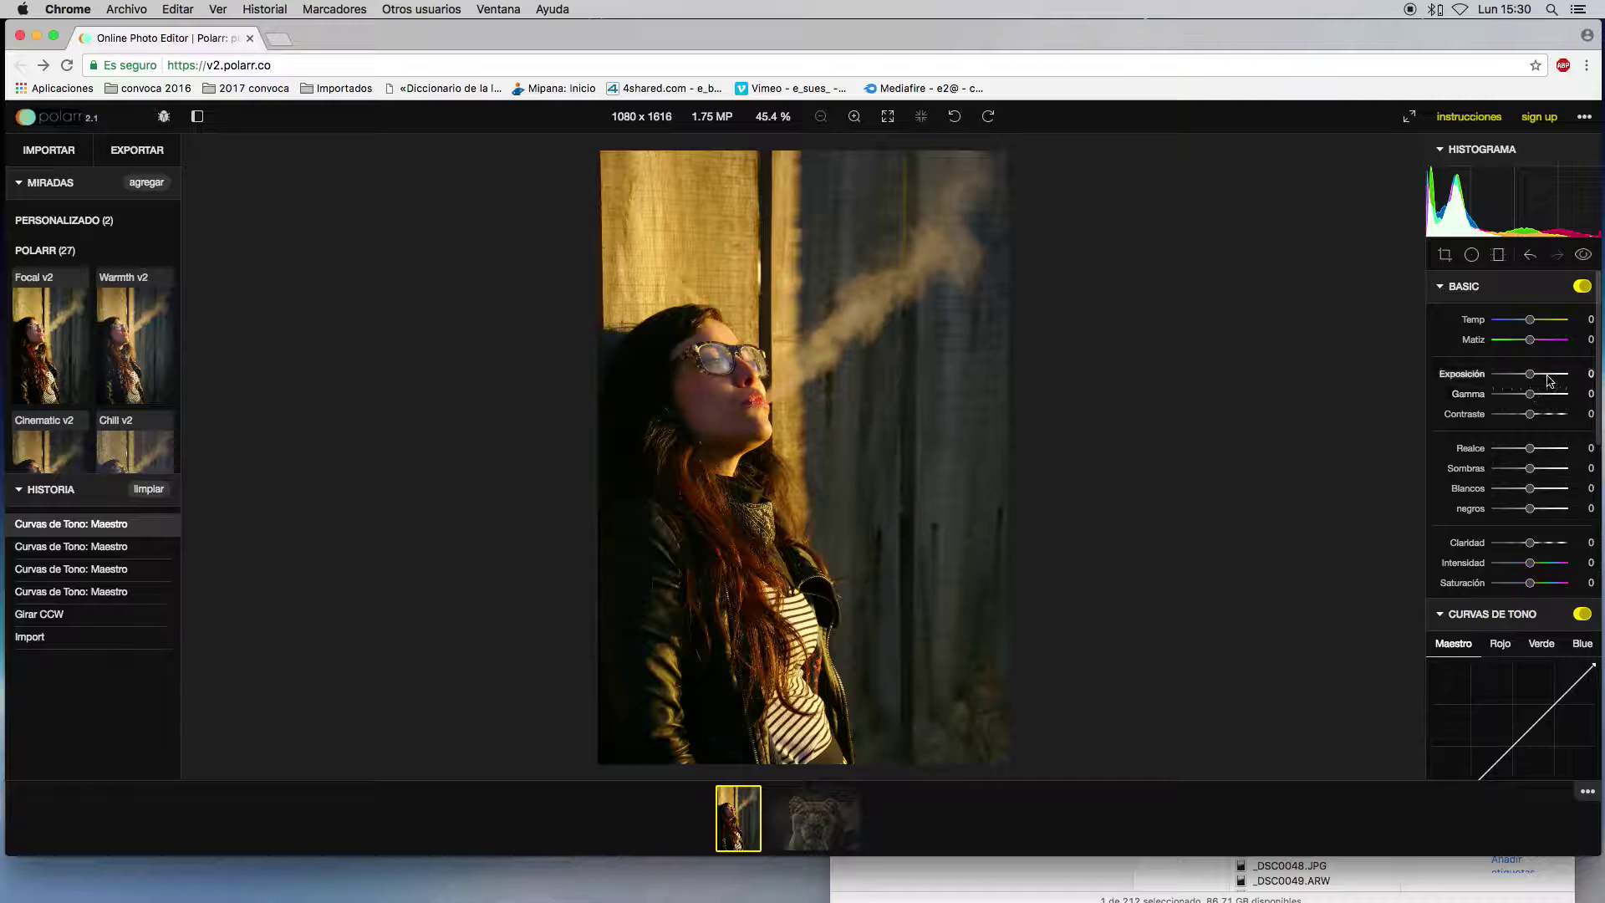
drag(1531, 373, 1533, 374)
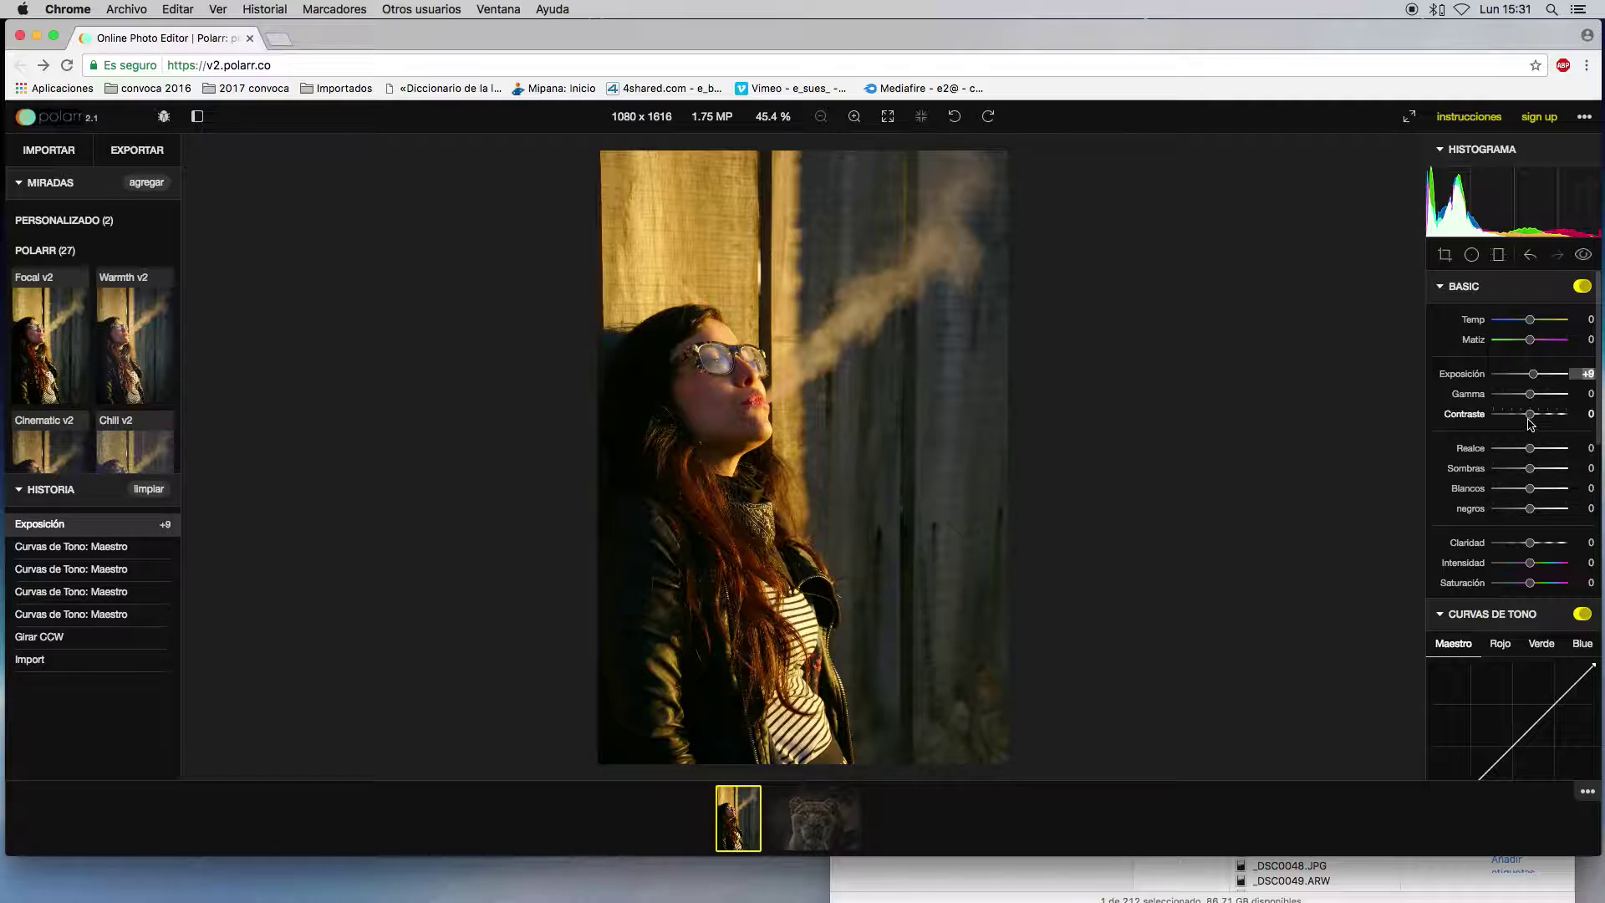
drag(1535, 472, 1541, 470)
mouse_move(1535, 569)
mouse_down()
mouse_move(1561, 564)
mouse_move(1543, 564)
mouse_up()
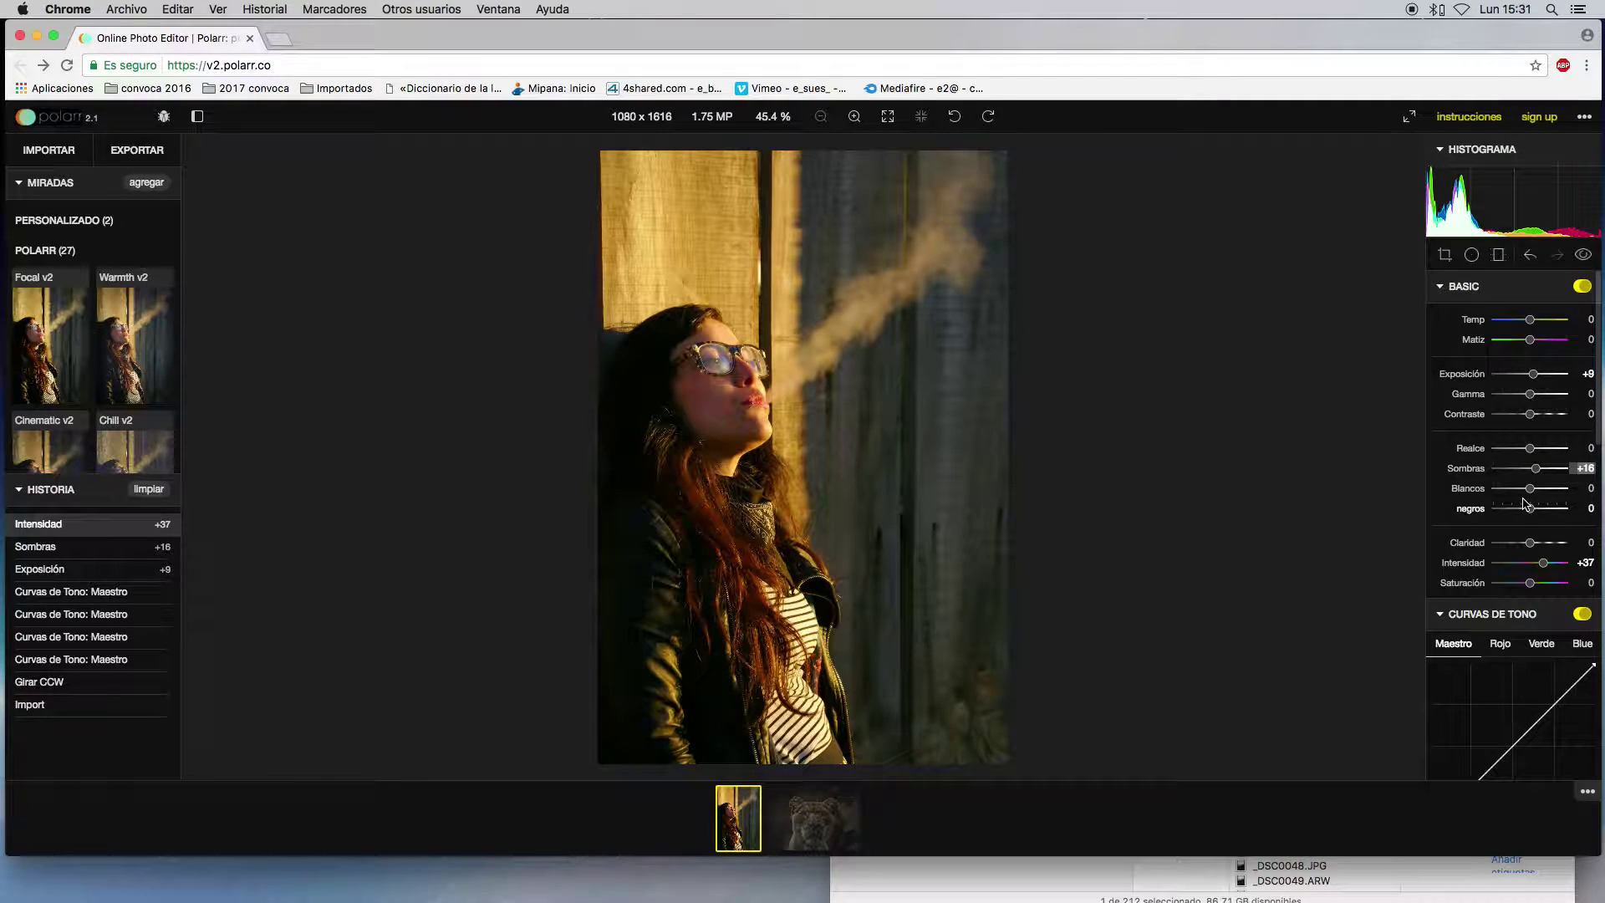
- Fine-tune the portrait with Sombras +5, Intensidad +21, Saturación +7 and Gamma +5, and reset Exposición to 0
drag(1536, 468, 1531, 468)
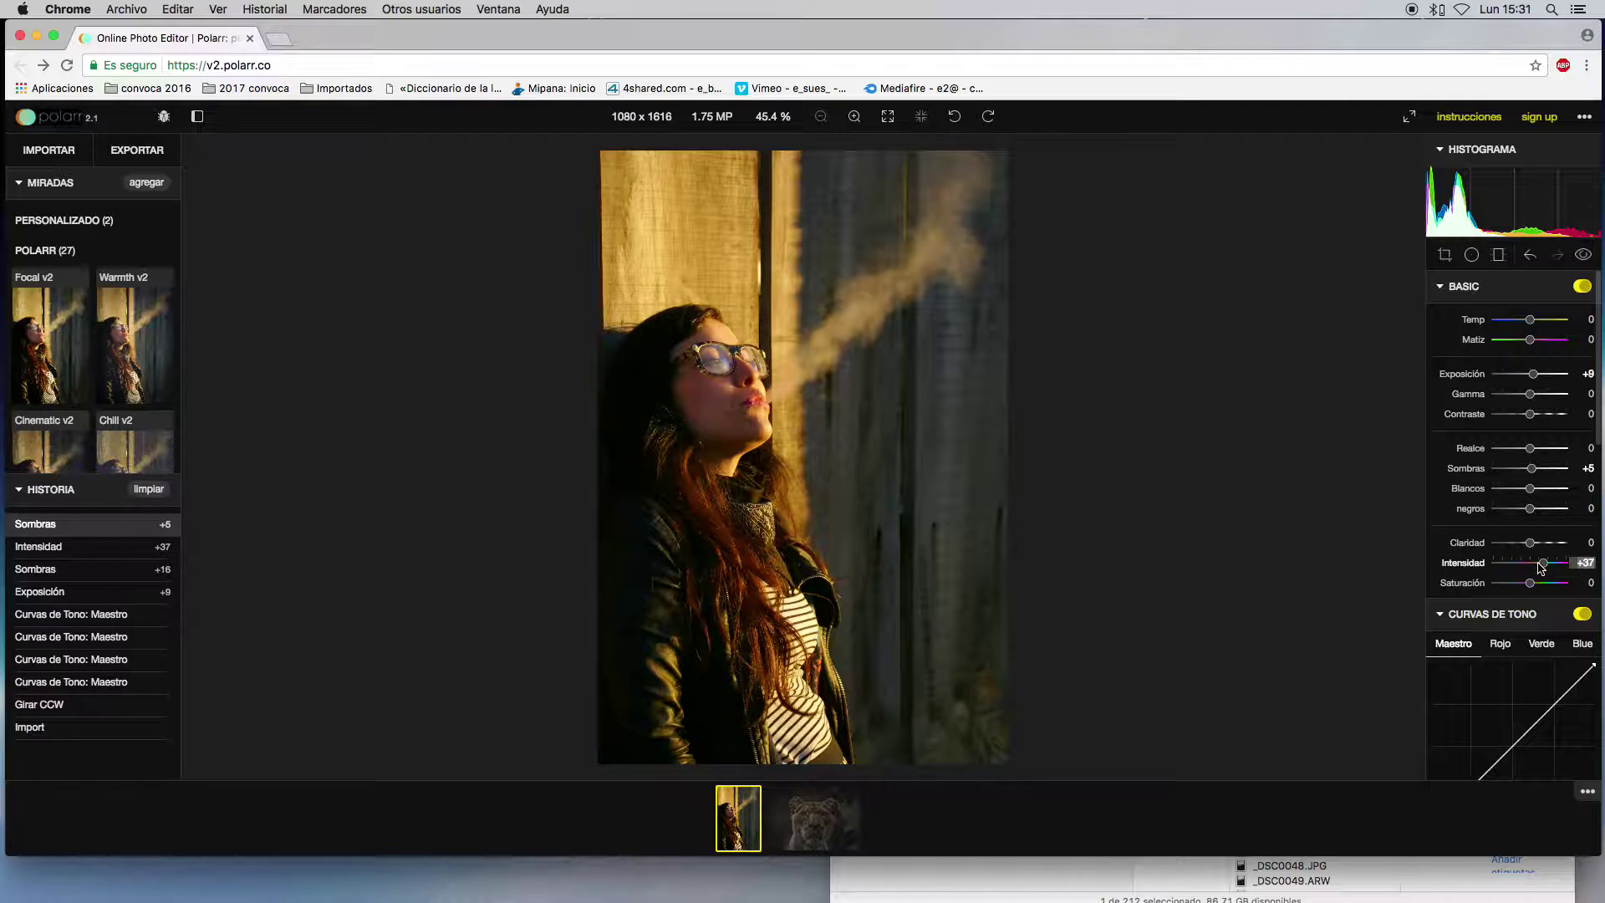
mouse_move(1543, 565)
mouse_down()
mouse_move(1551, 583)
mouse_move(1538, 563)
mouse_up()
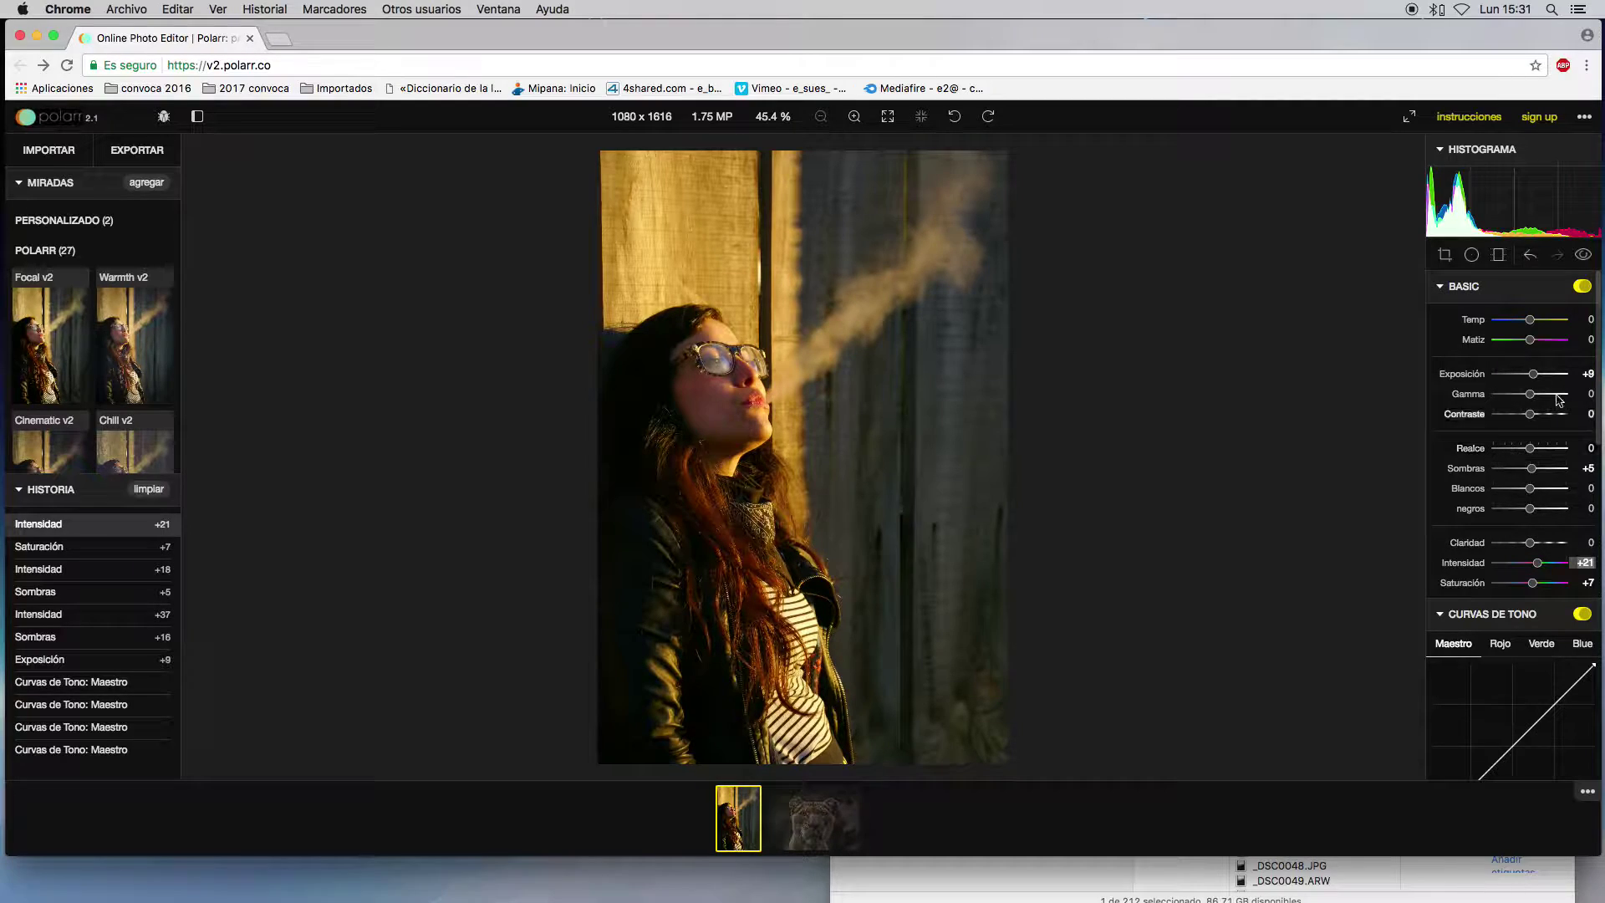
drag(1530, 394, 1532, 394)
double_click(1533, 374)
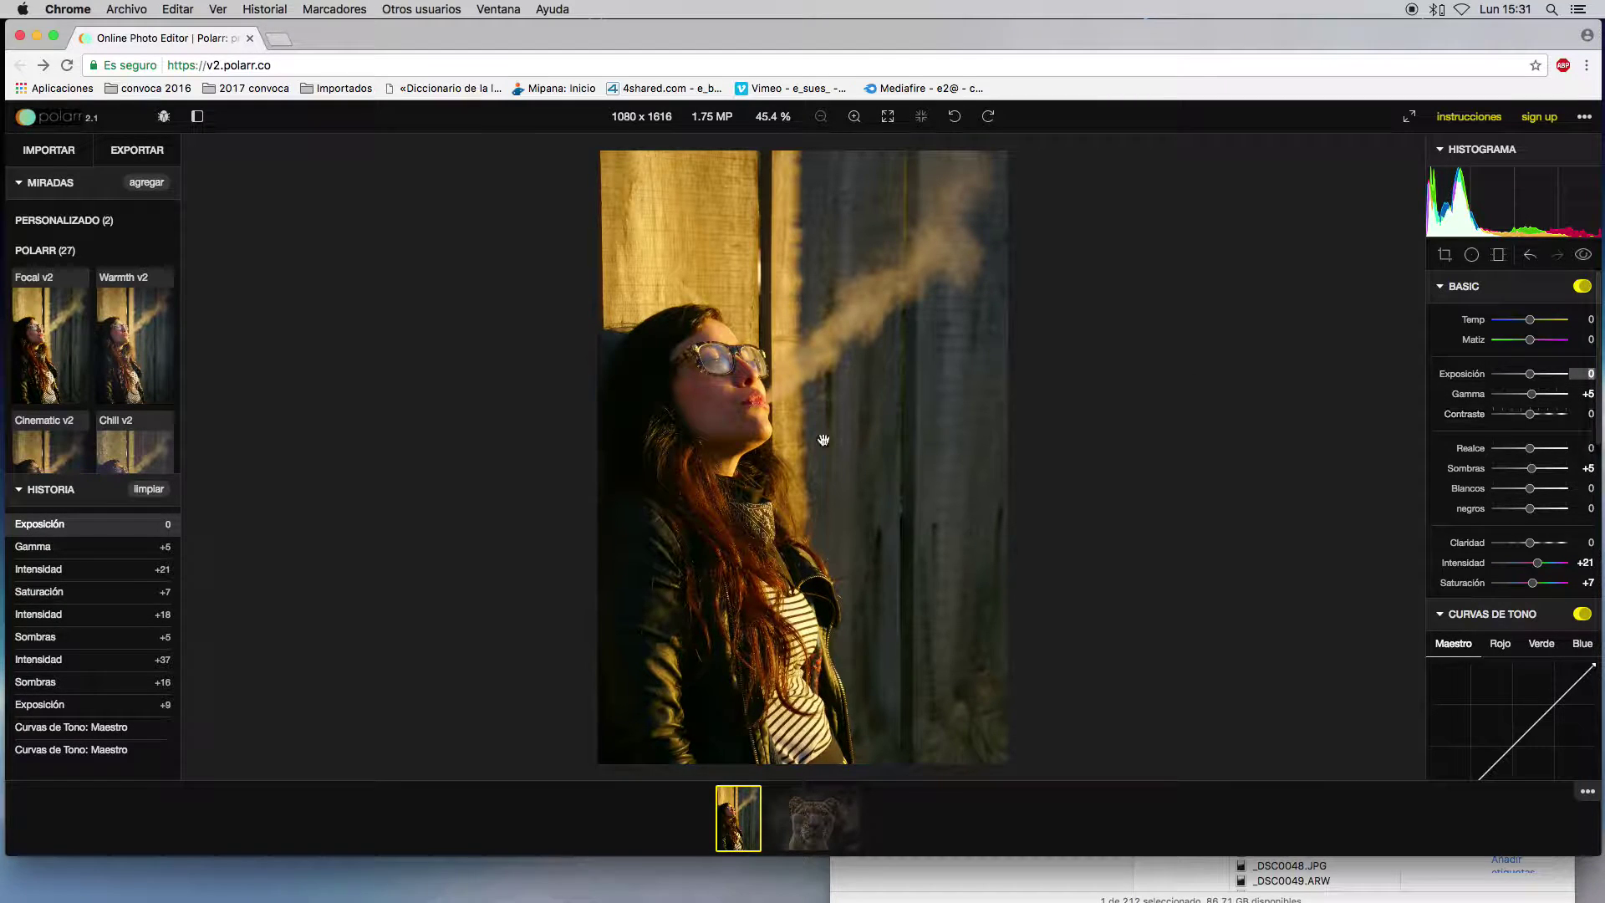
- Examine the skin tones, glasses and hair shadows on the woman's face up close
scroll(719, 438, up, 5)
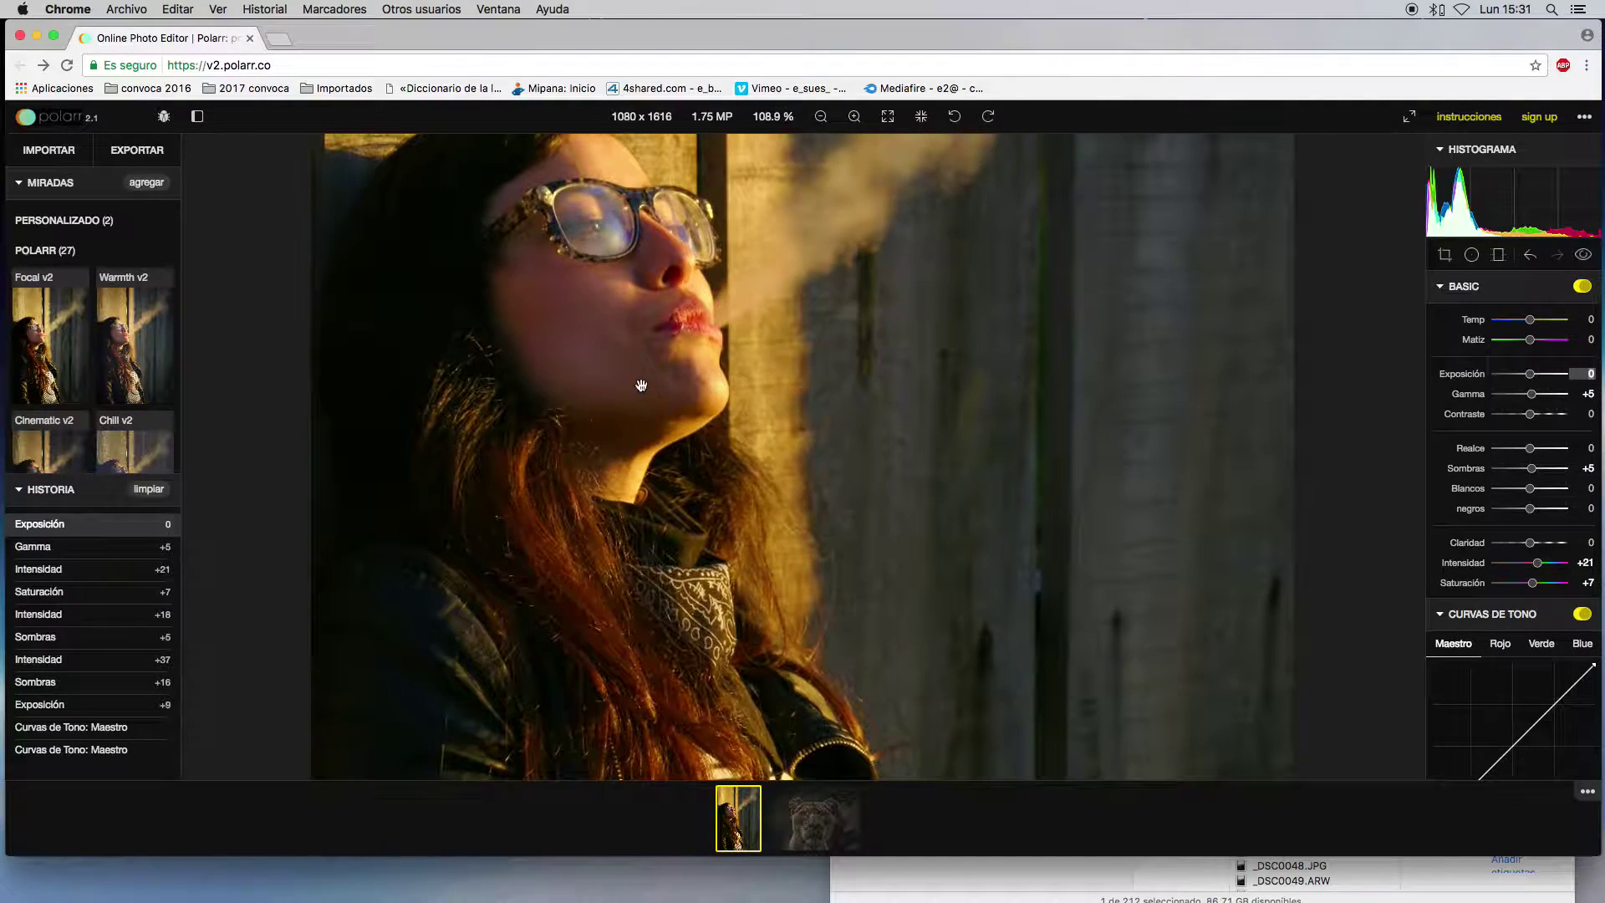
drag(641, 384, 931, 519)
scroll(922, 522, up, 4)
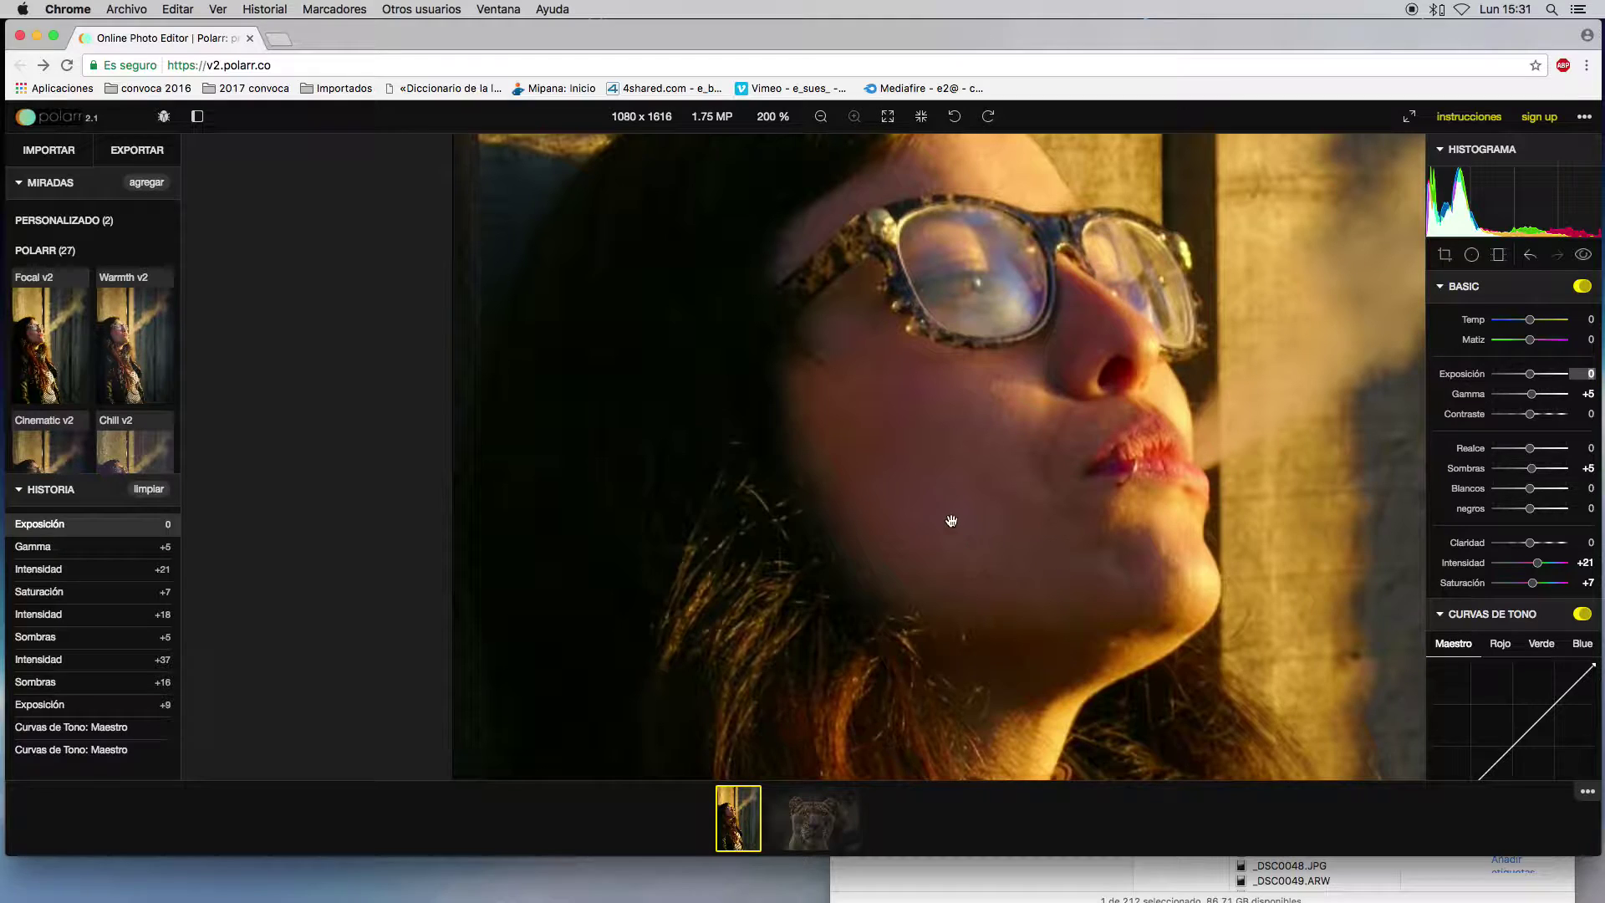
drag(986, 592, 997, 588)
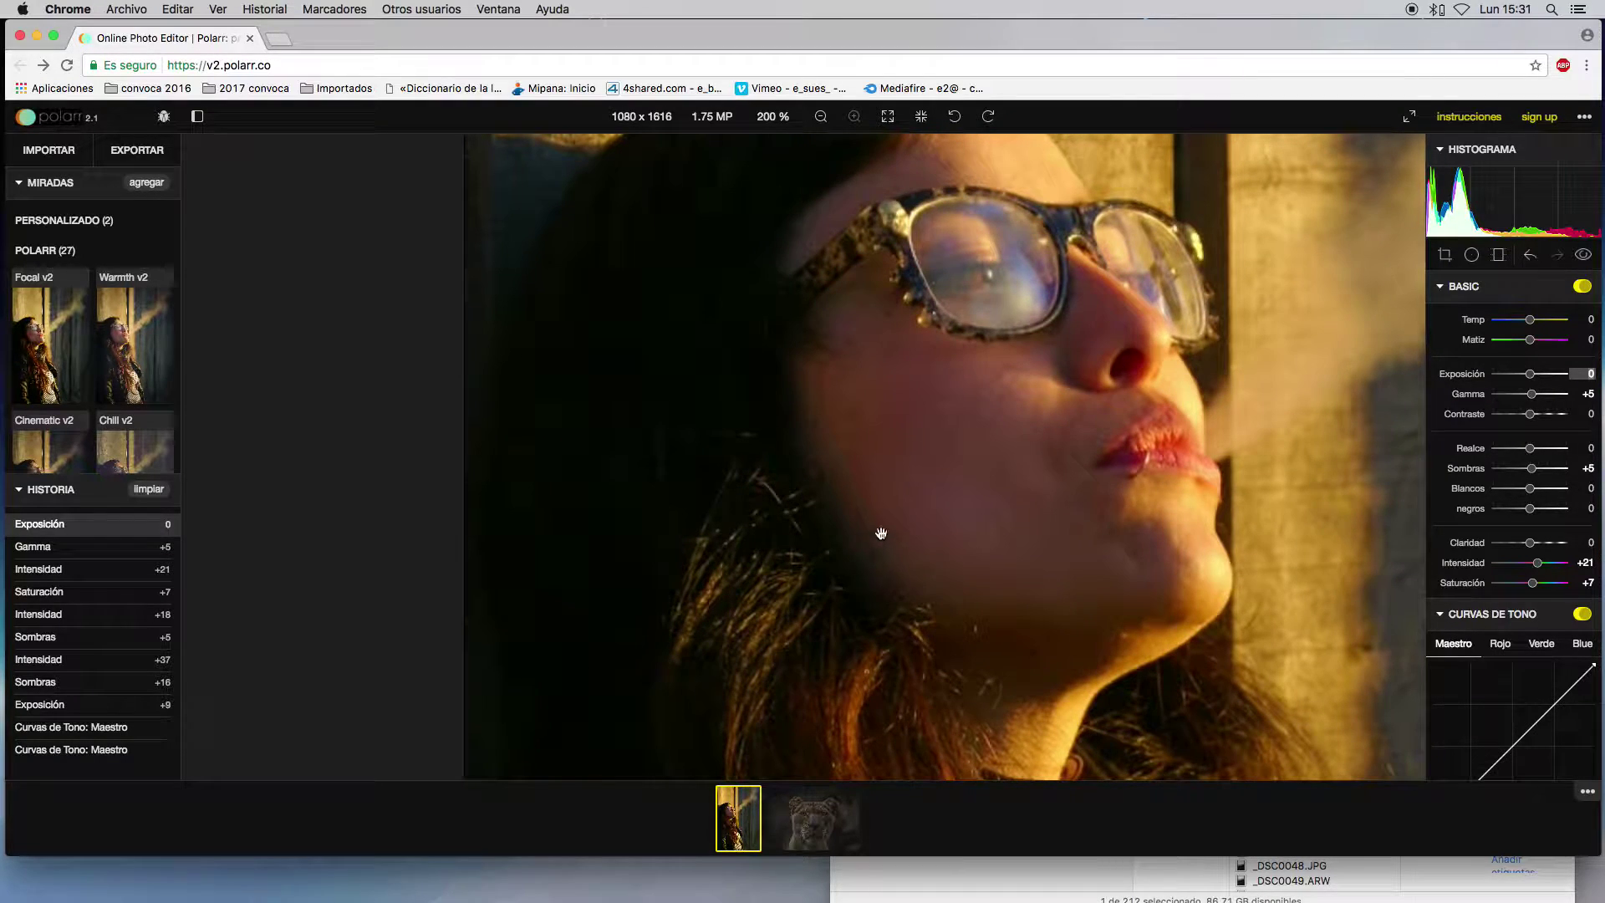
scroll(951, 544, down, 3)
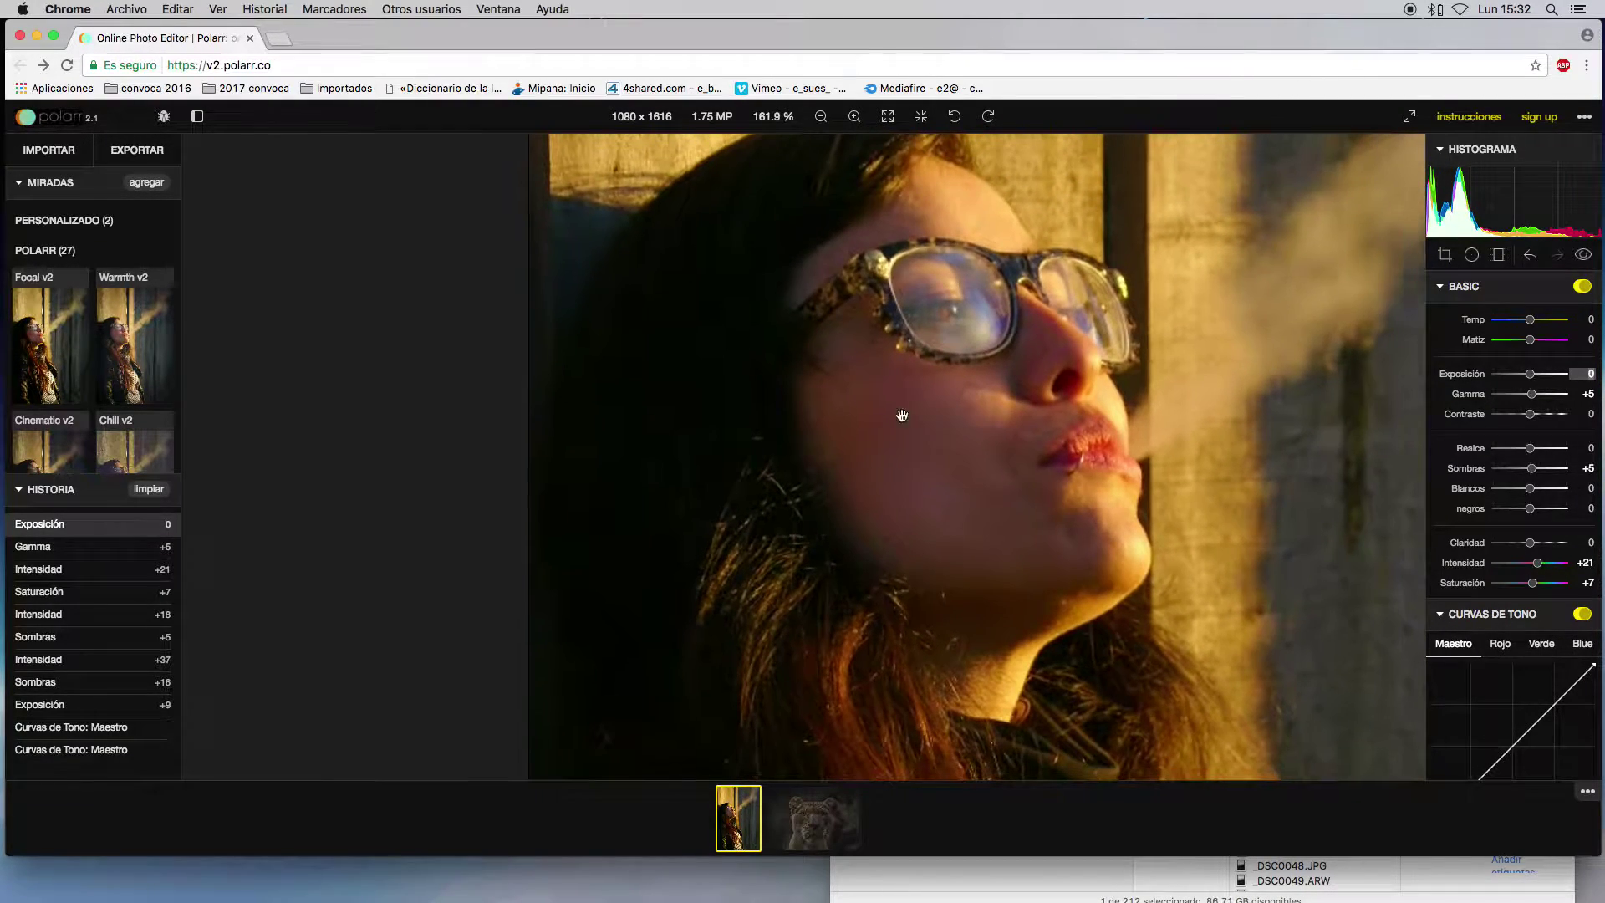
scroll(961, 545, down, 2)
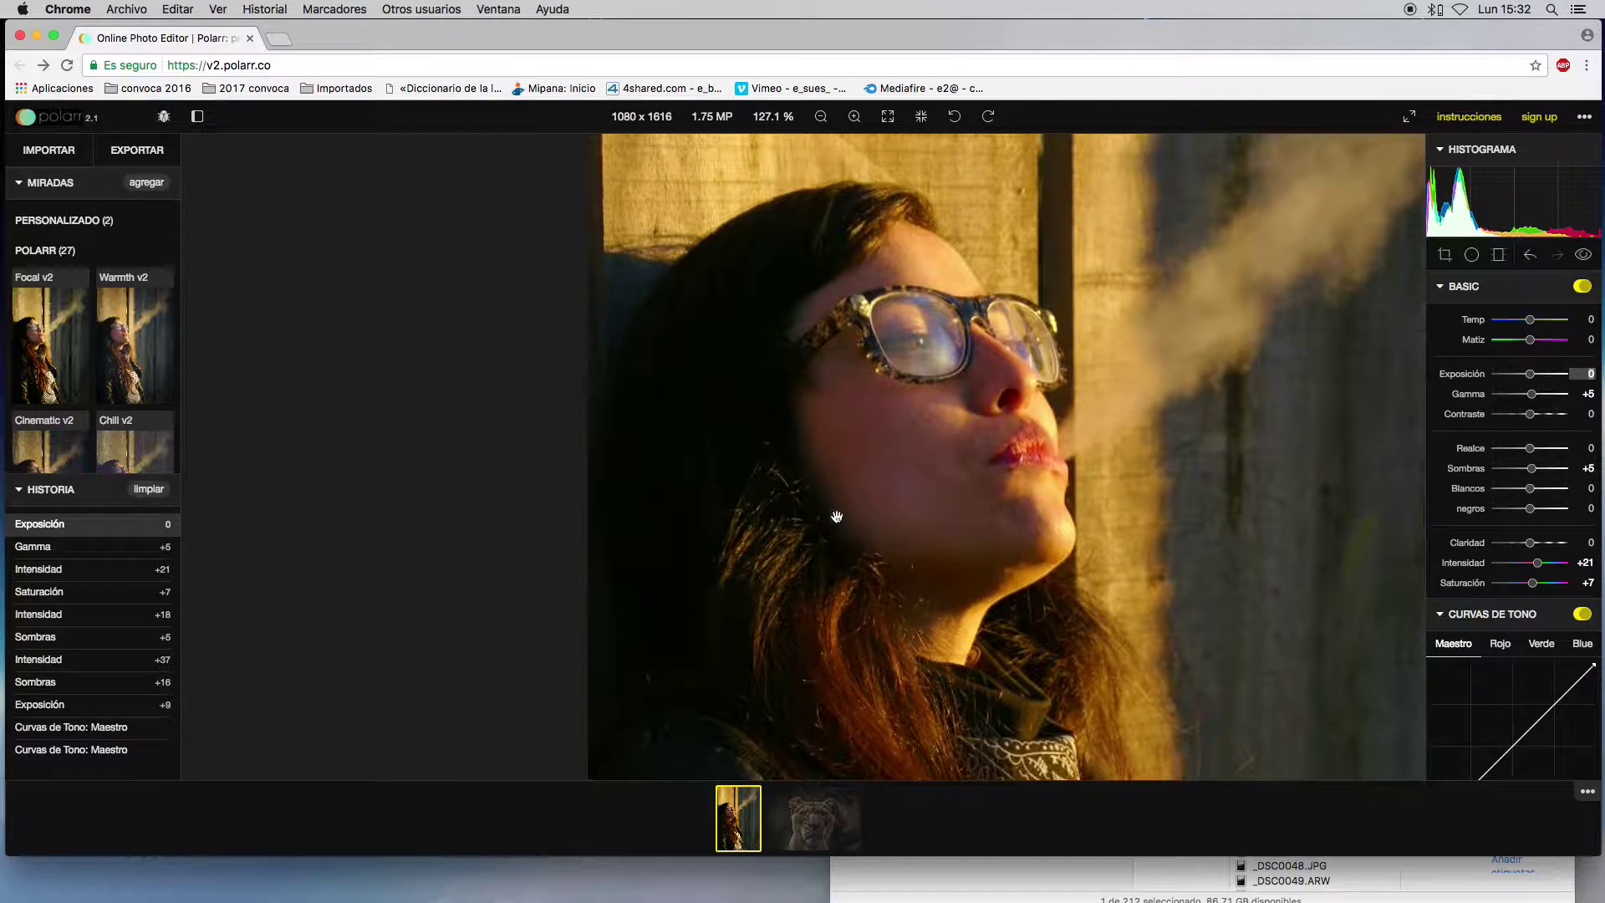
scroll(882, 548, down, 5)
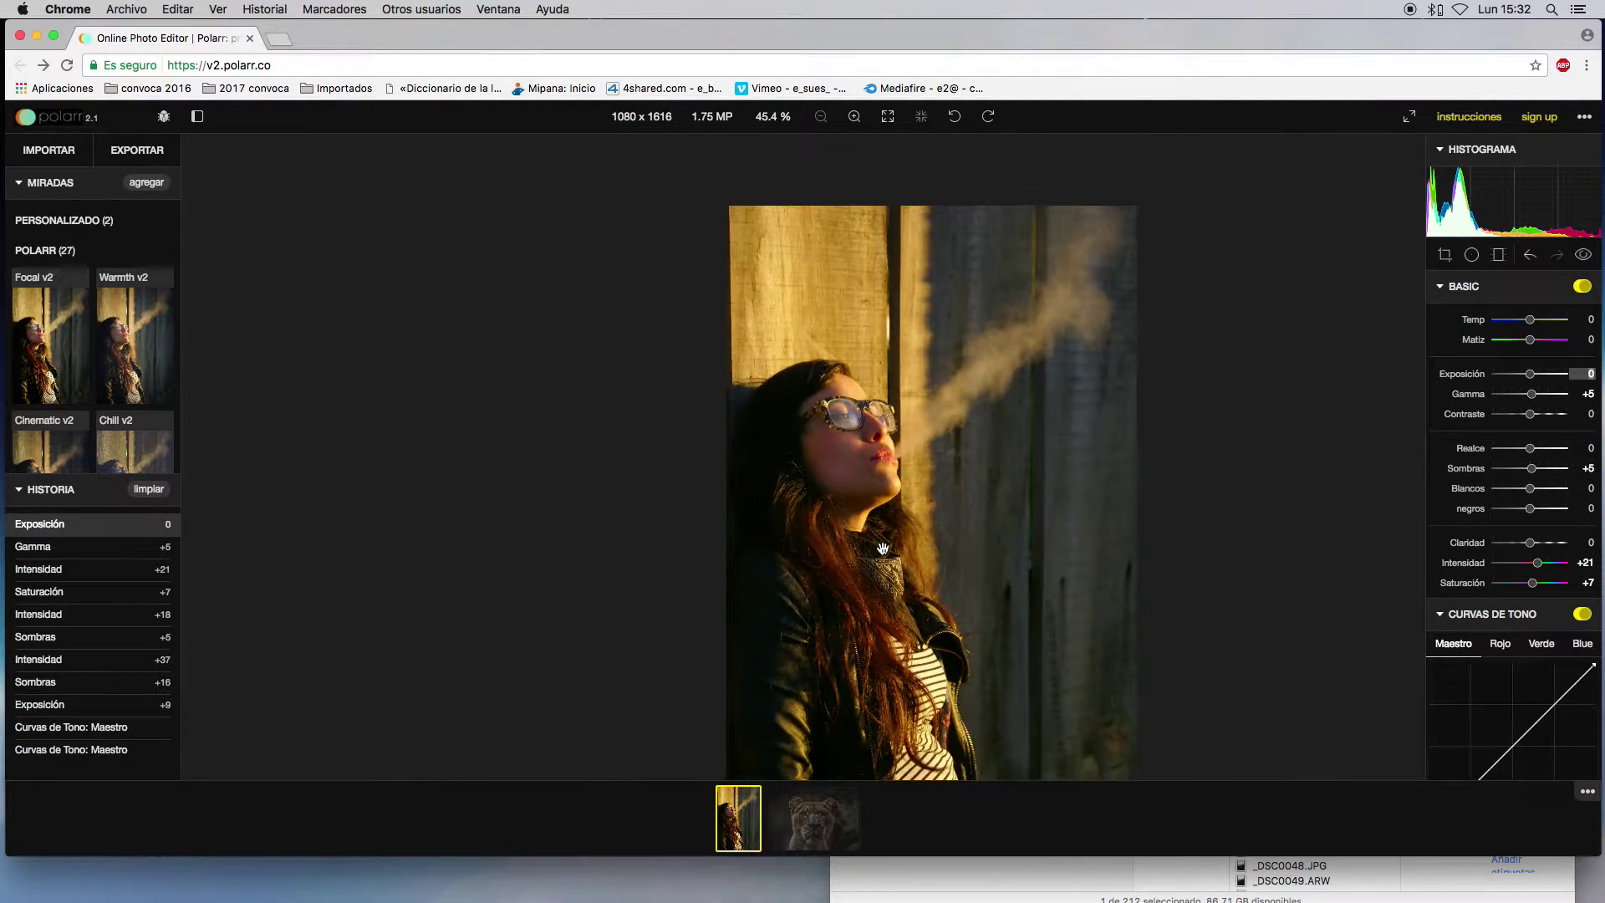
- Try a less vivid portrait with Intensidad at +14
scroll(1599, 381, up, 5)
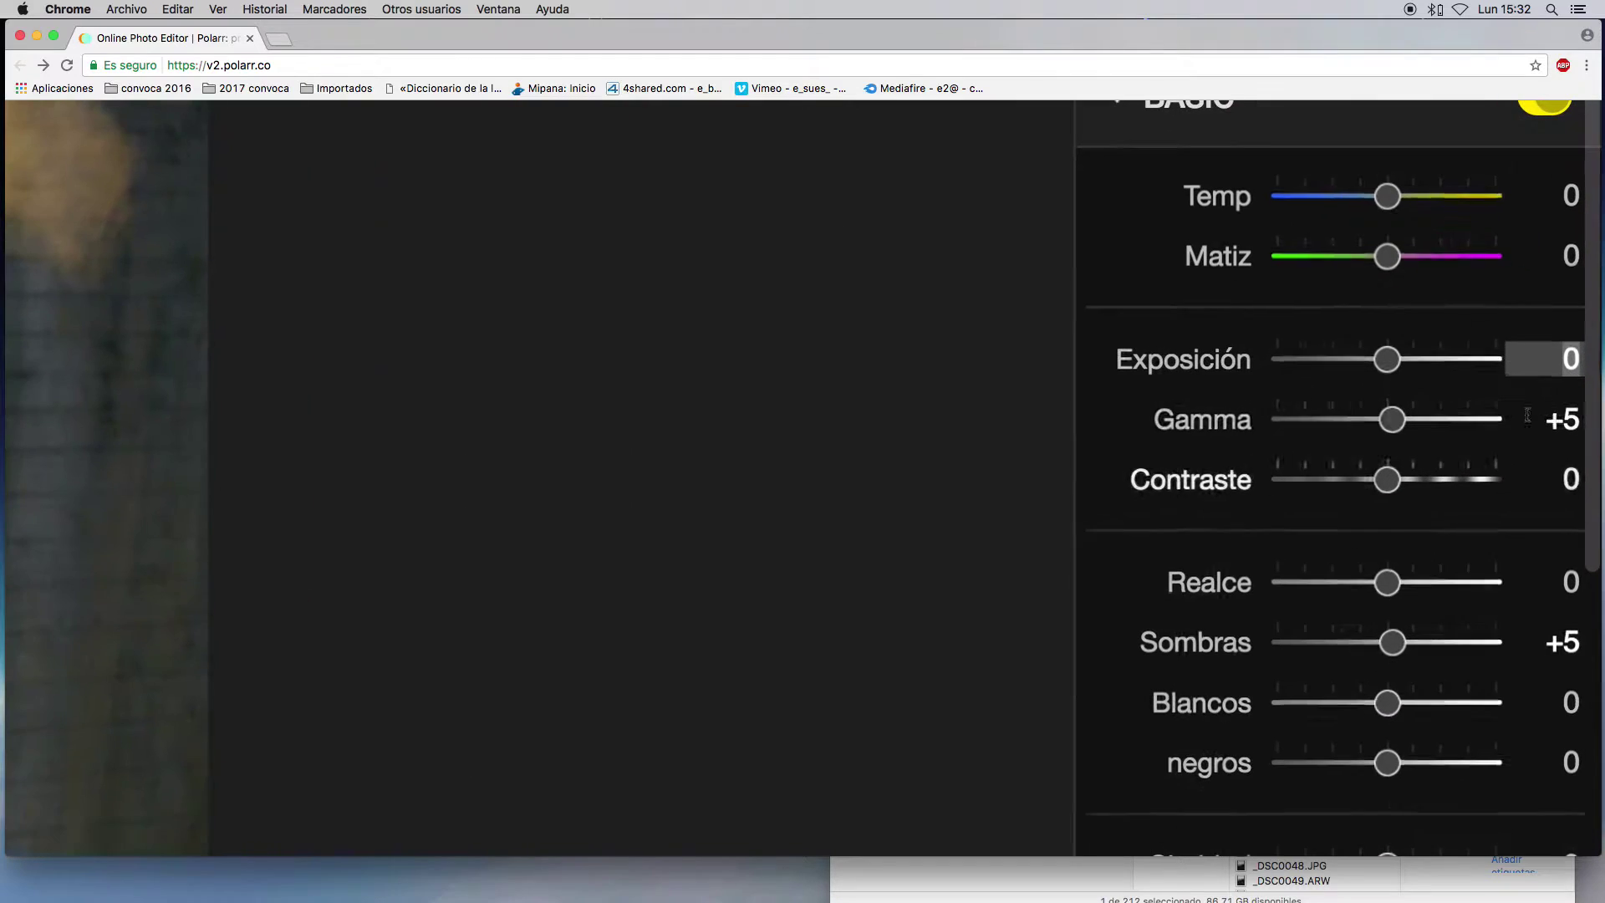
scroll(1436, 445, down, 5)
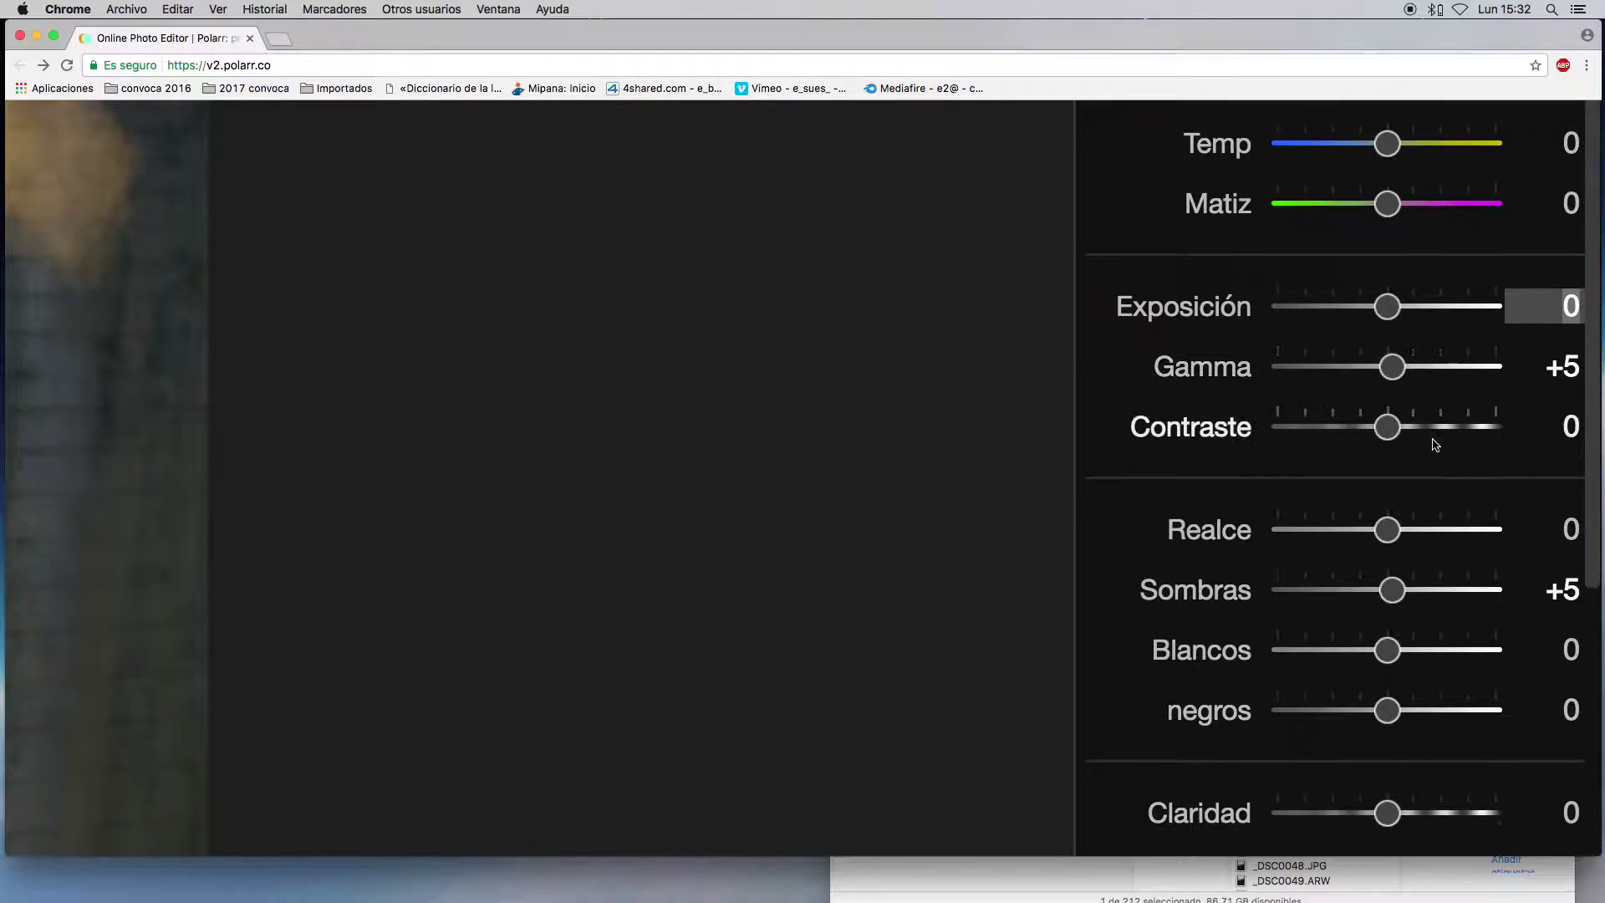
drag(1410, 677, 1402, 677)
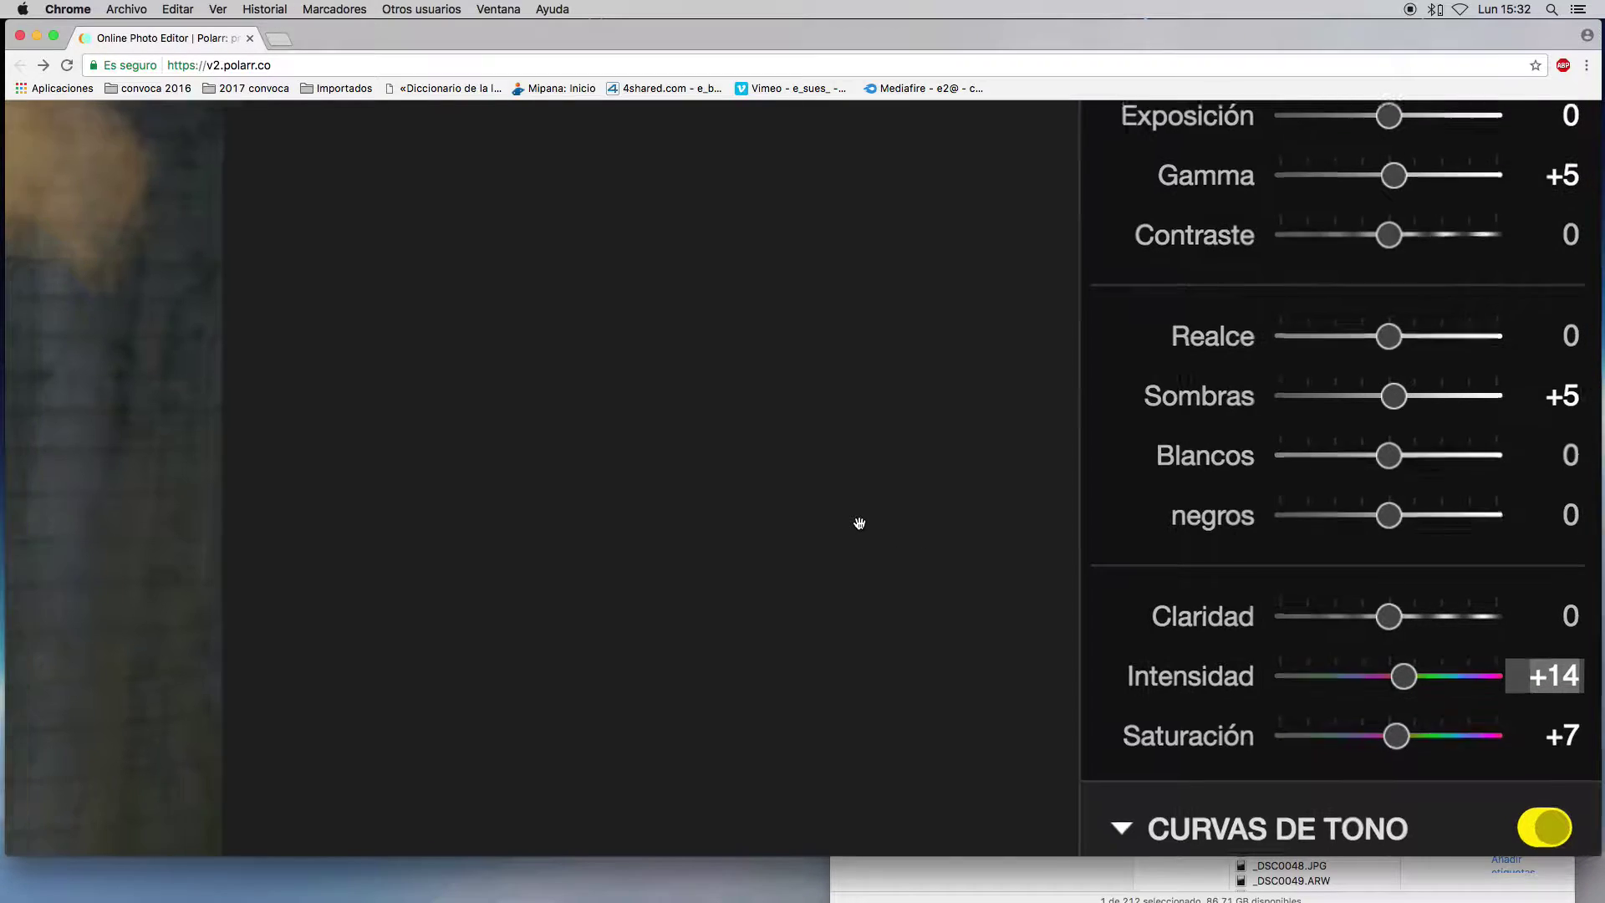
scroll(859, 523, down, 5)
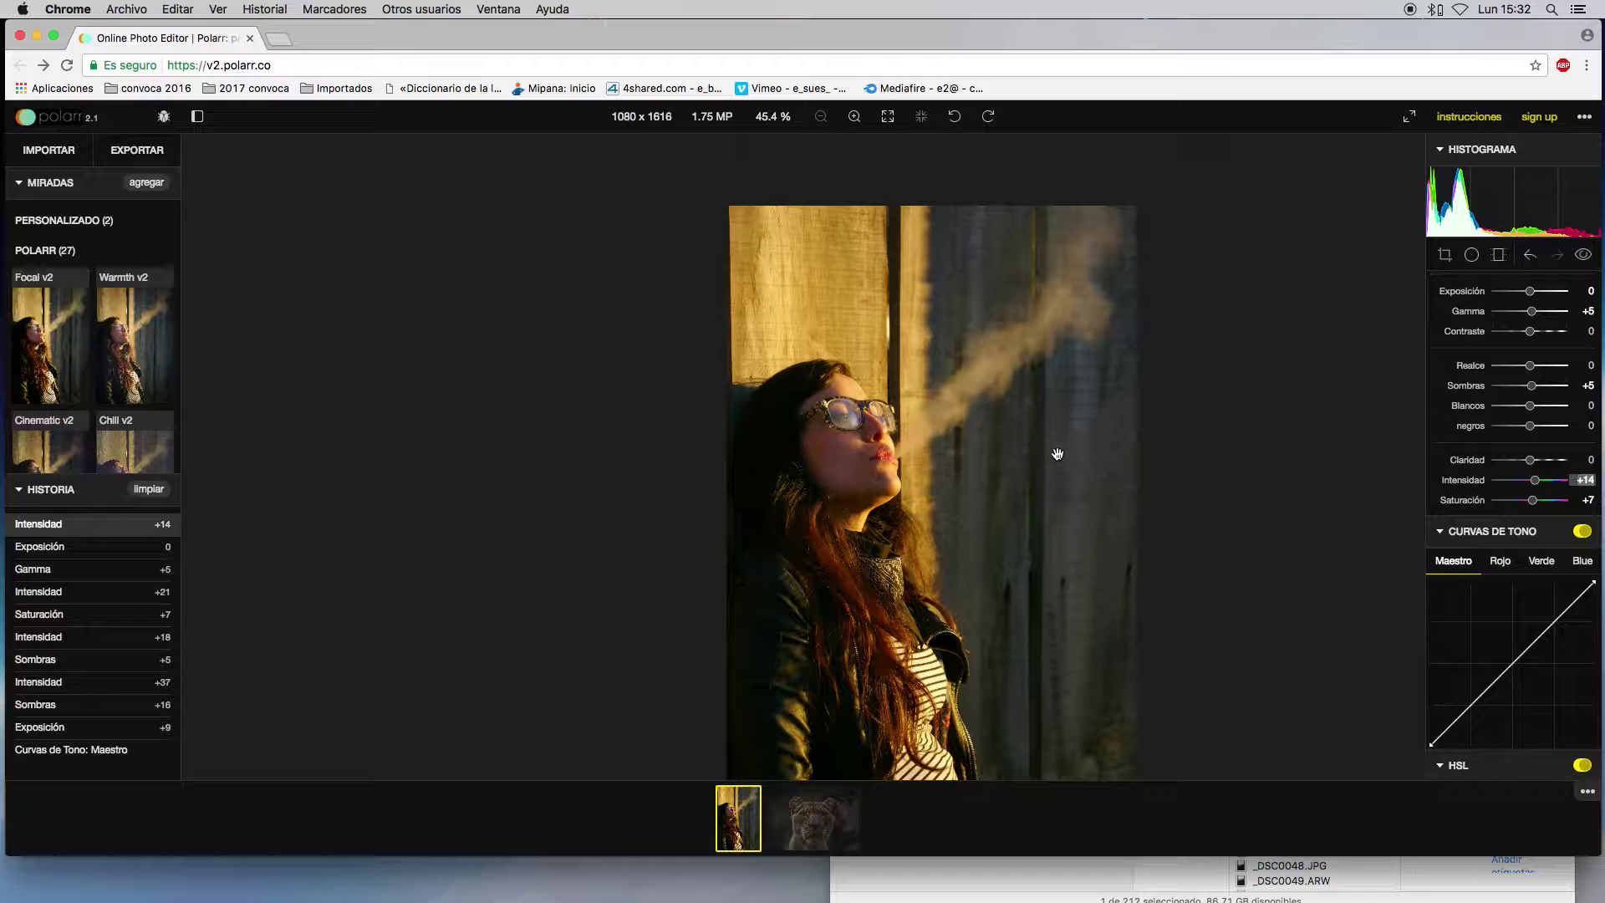
- Inspect the face and the whole portrait, and reset Intensidad to 0
drag(1057, 454, 979, 487)
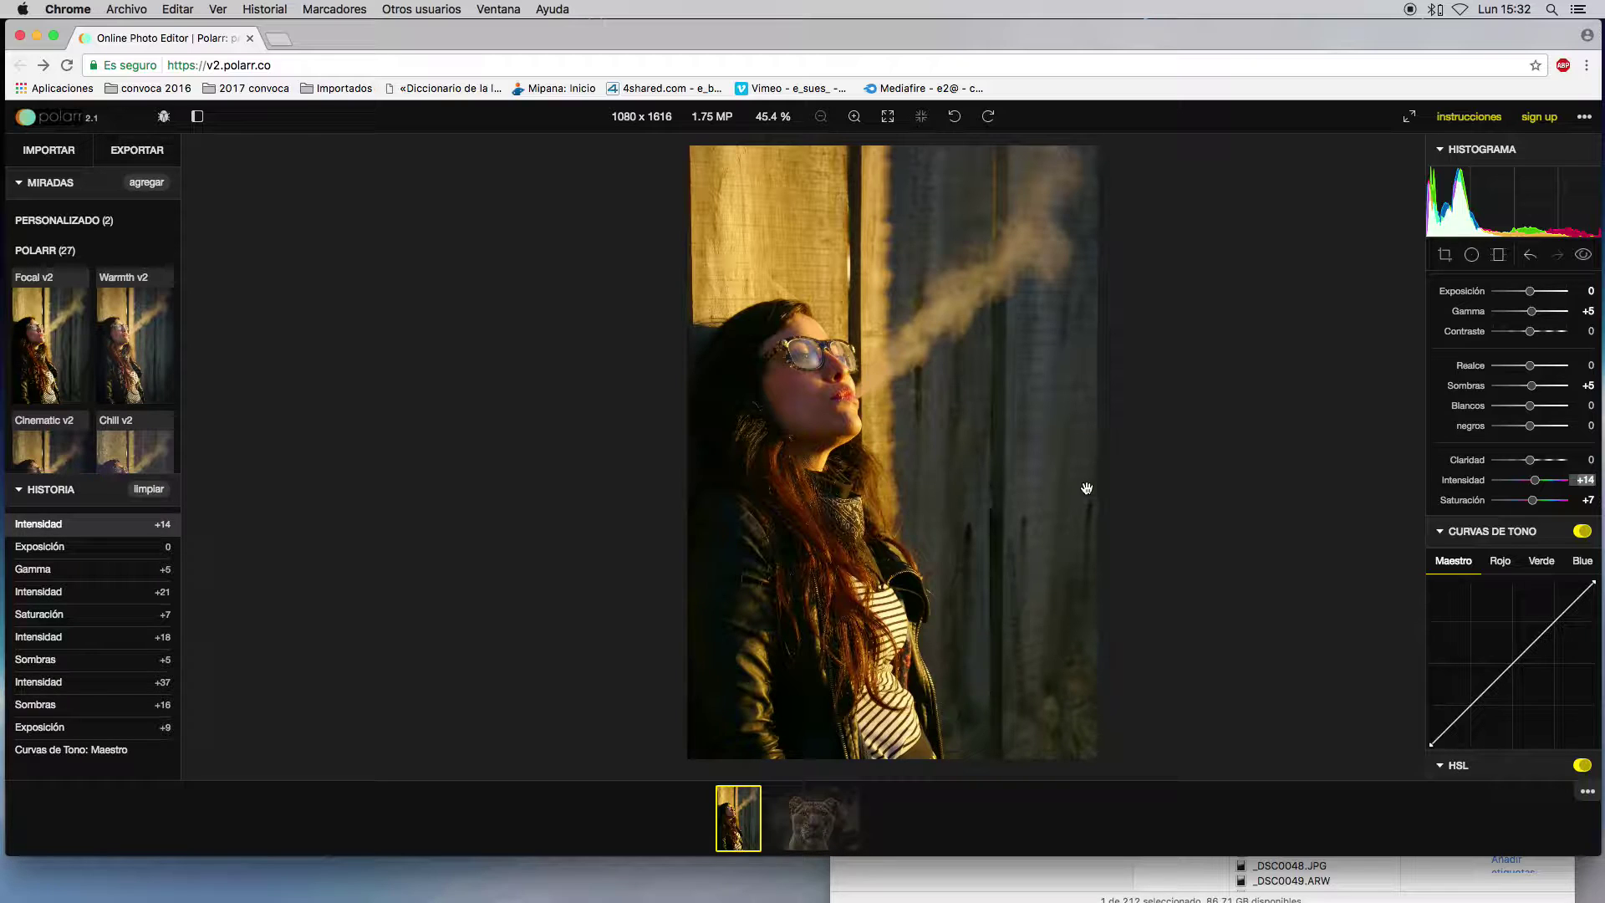
scroll(772, 360, up, 4)
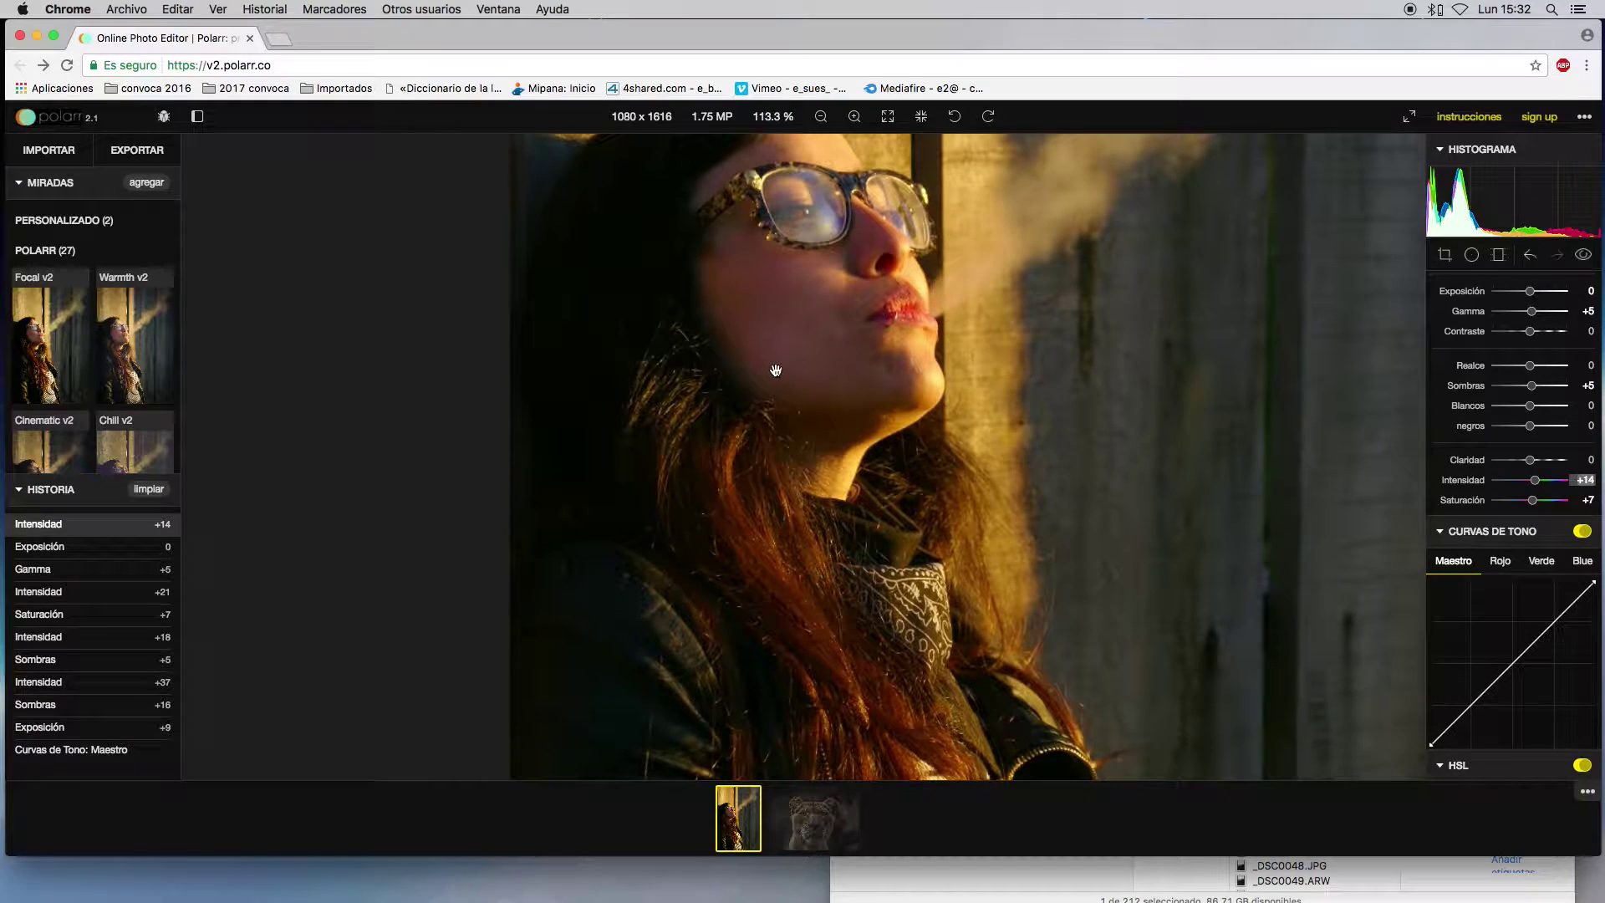
drag(776, 370, 786, 460)
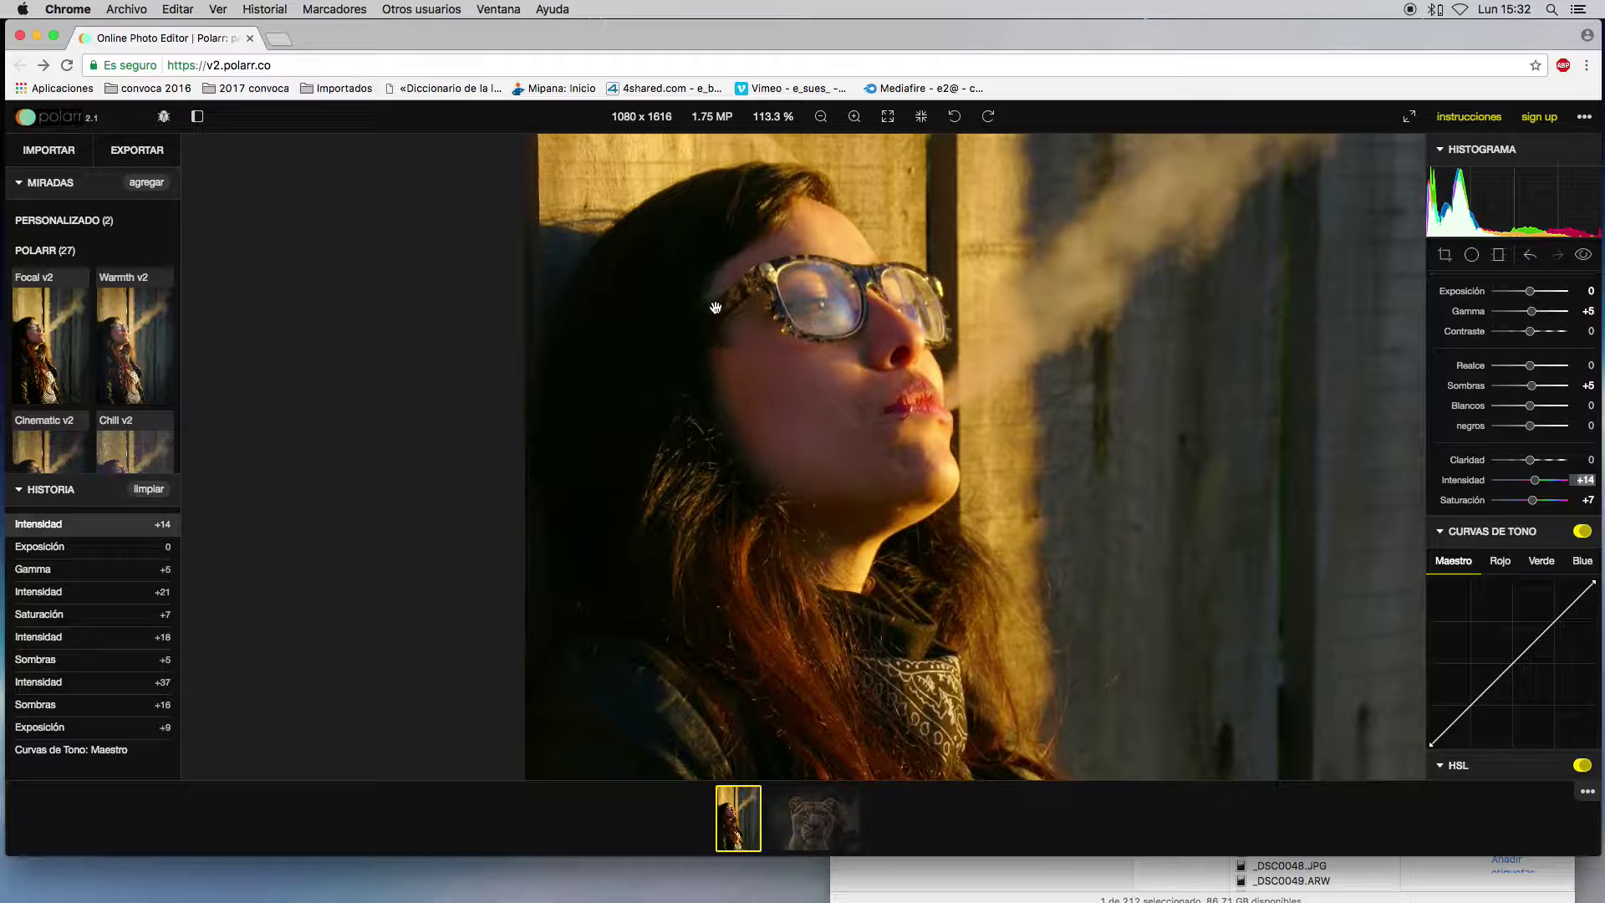
scroll(816, 452, down, 5)
scroll(797, 464, down, 3)
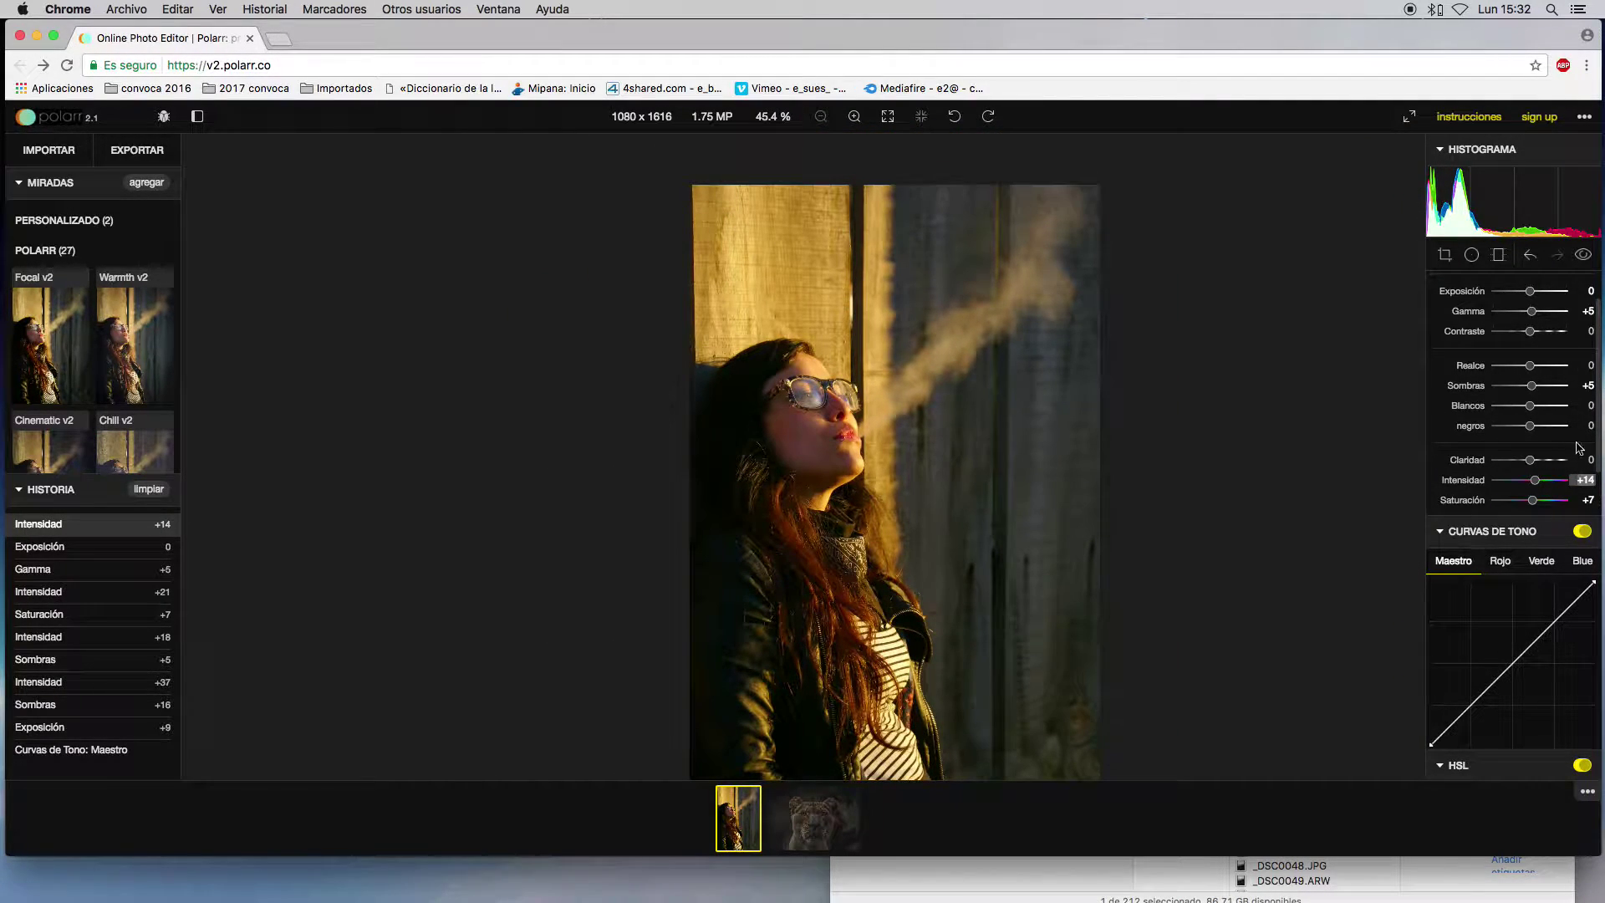
double_click(1535, 484)
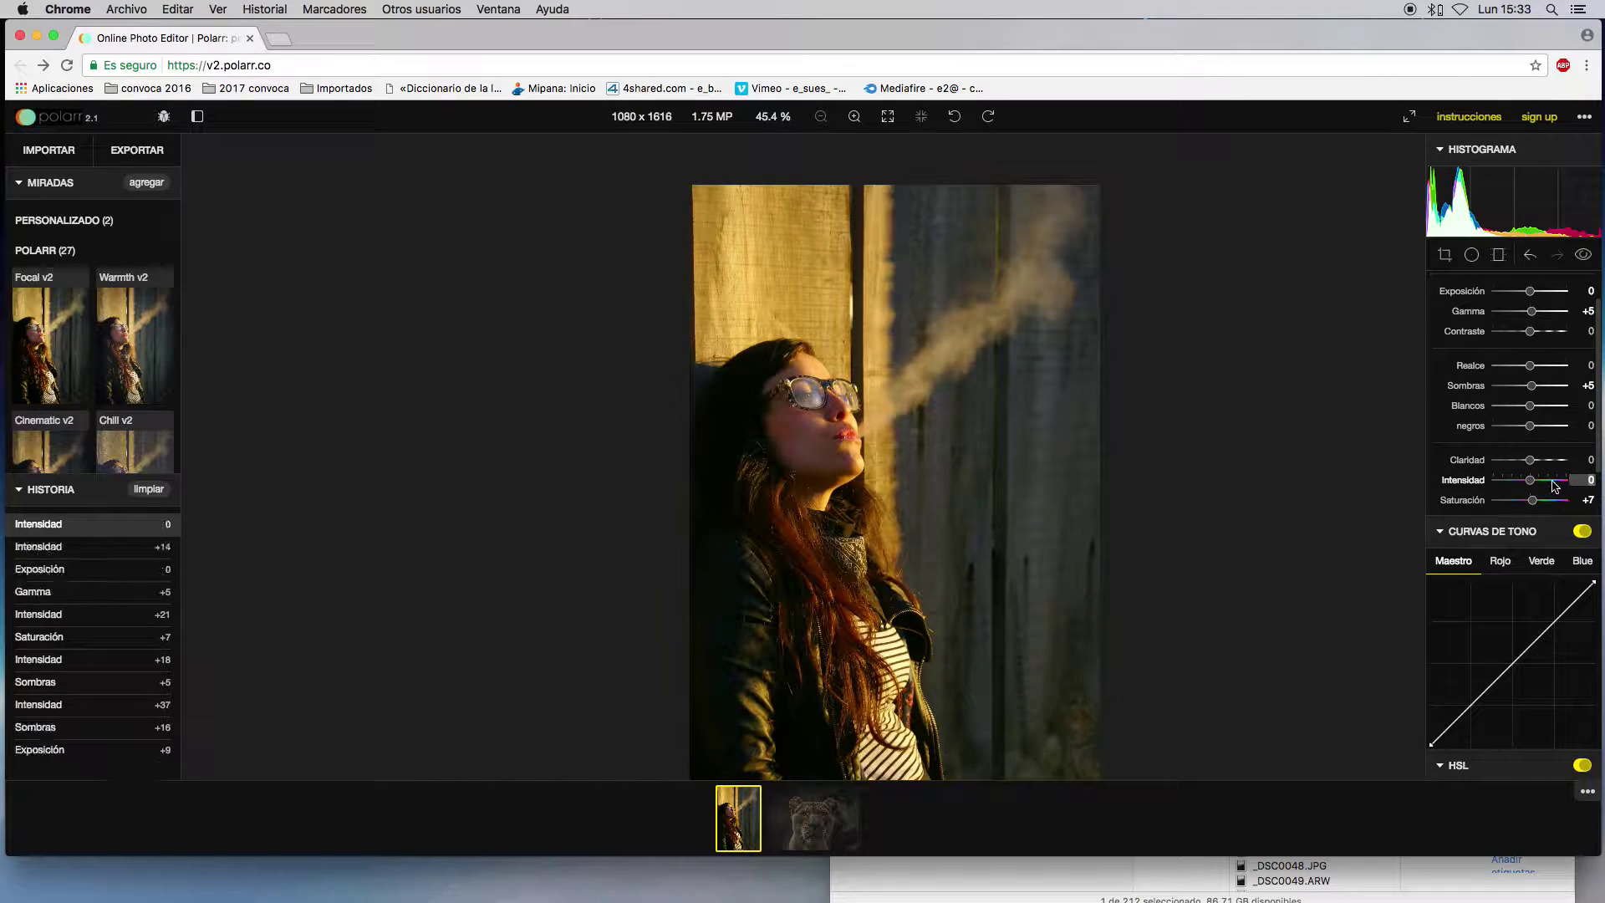
click(1204, 449)
- Try a cooler, more magenta white balance with Temp -31, Matiz +21 and Temp -26, and reset both settings to 0
scroll(1447, 436, up, 3)
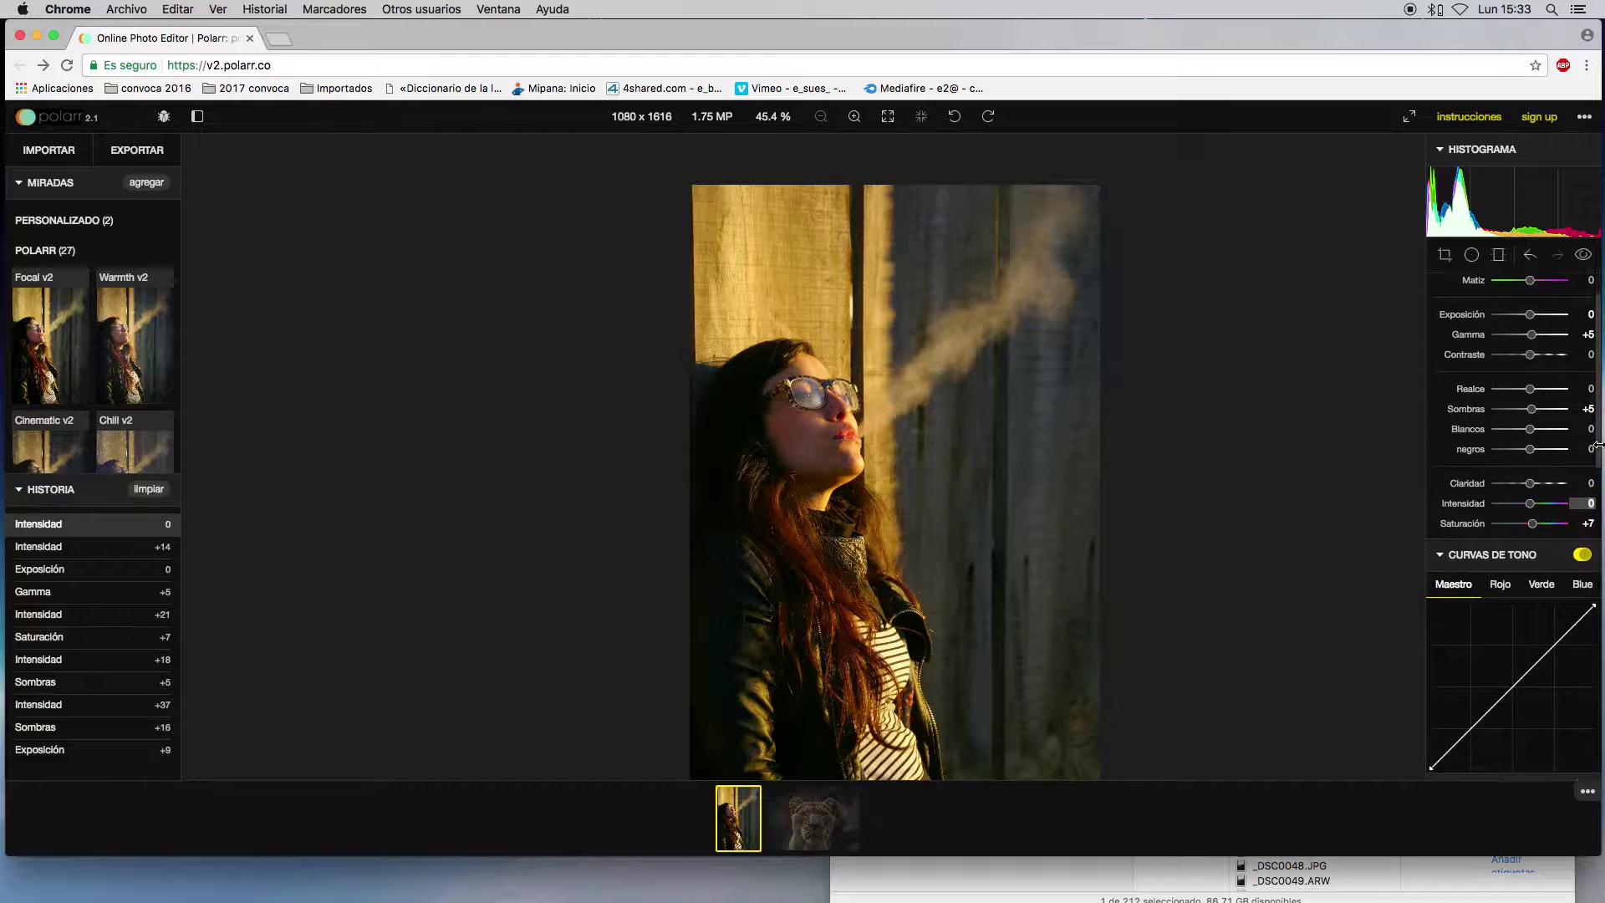
mouse_move(1523, 324)
mouse_down()
mouse_move(1507, 326)
mouse_move(1554, 324)
mouse_move(1518, 322)
mouse_move(1540, 344)
mouse_up()
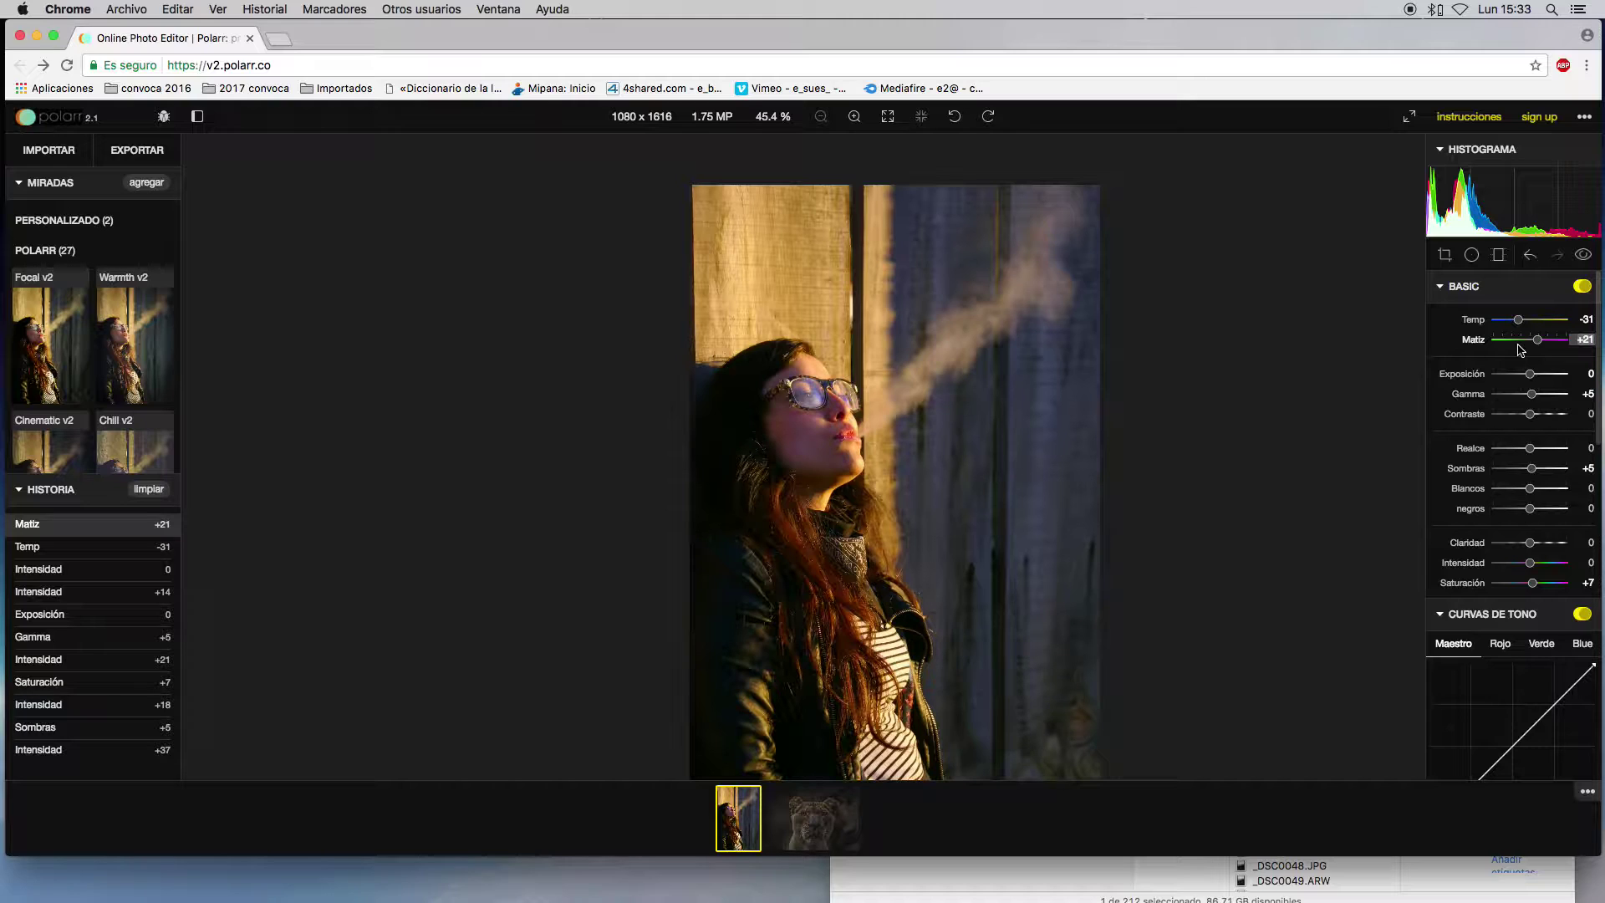
drag(1518, 320, 1520, 322)
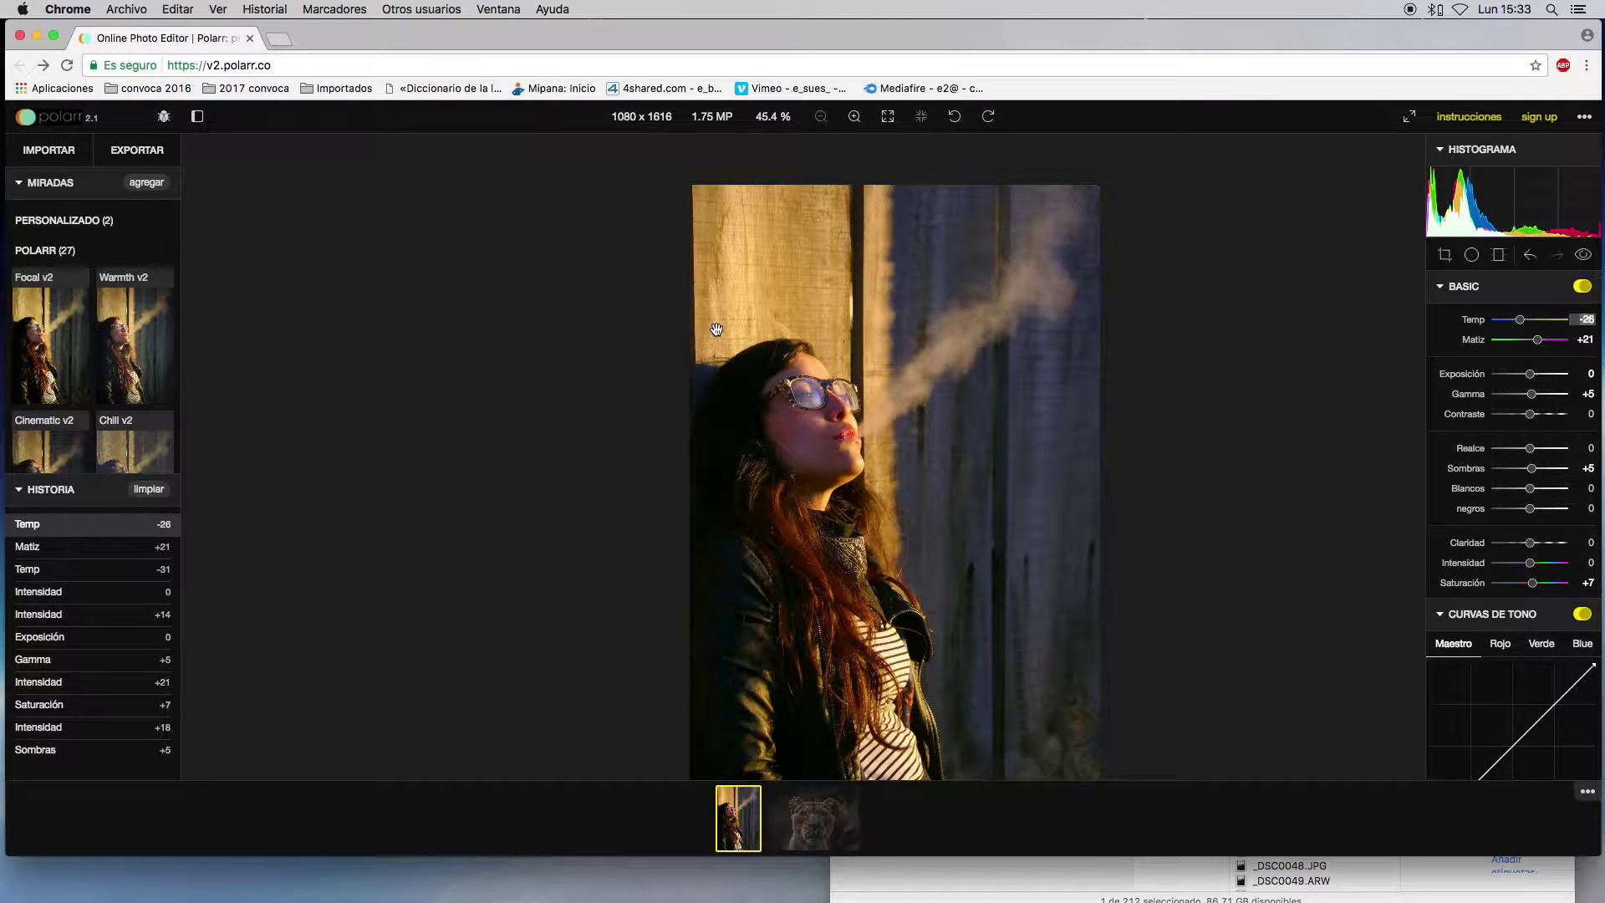
double_click(1586, 319)
mouse_move(1537, 340)
mouse_down()
mouse_move(1551, 347)
mouse_move(1535, 342)
mouse_up()
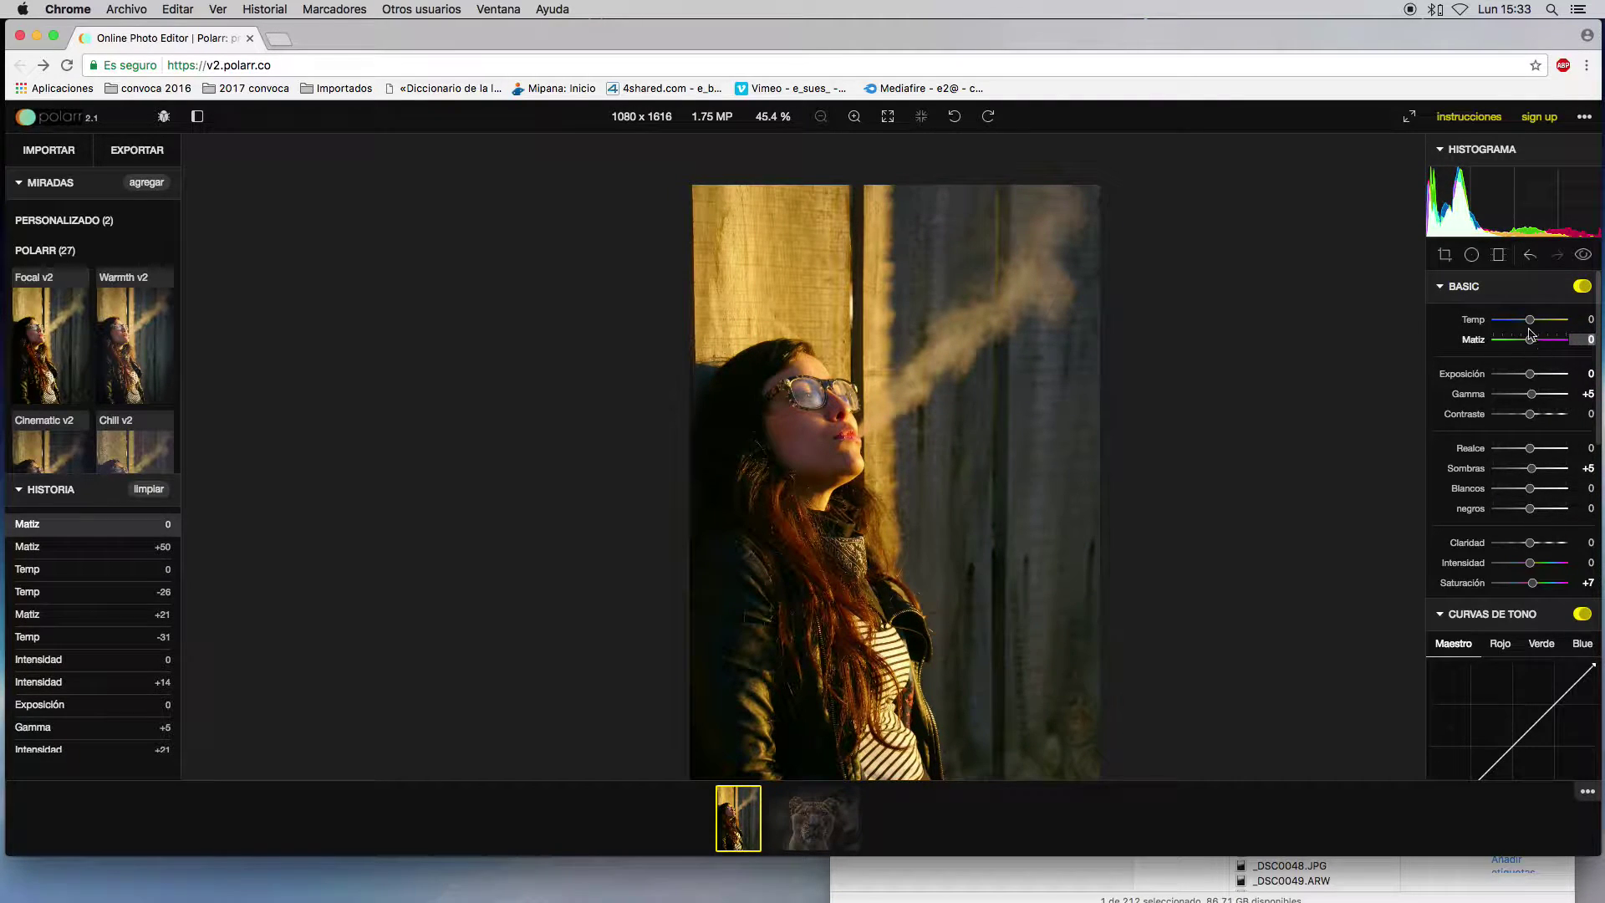
- Shift the portrait's HSL hues: Yellow -46, Aqua +44, Blue -48 and Purple -69
scroll(1493, 605, down, 10)
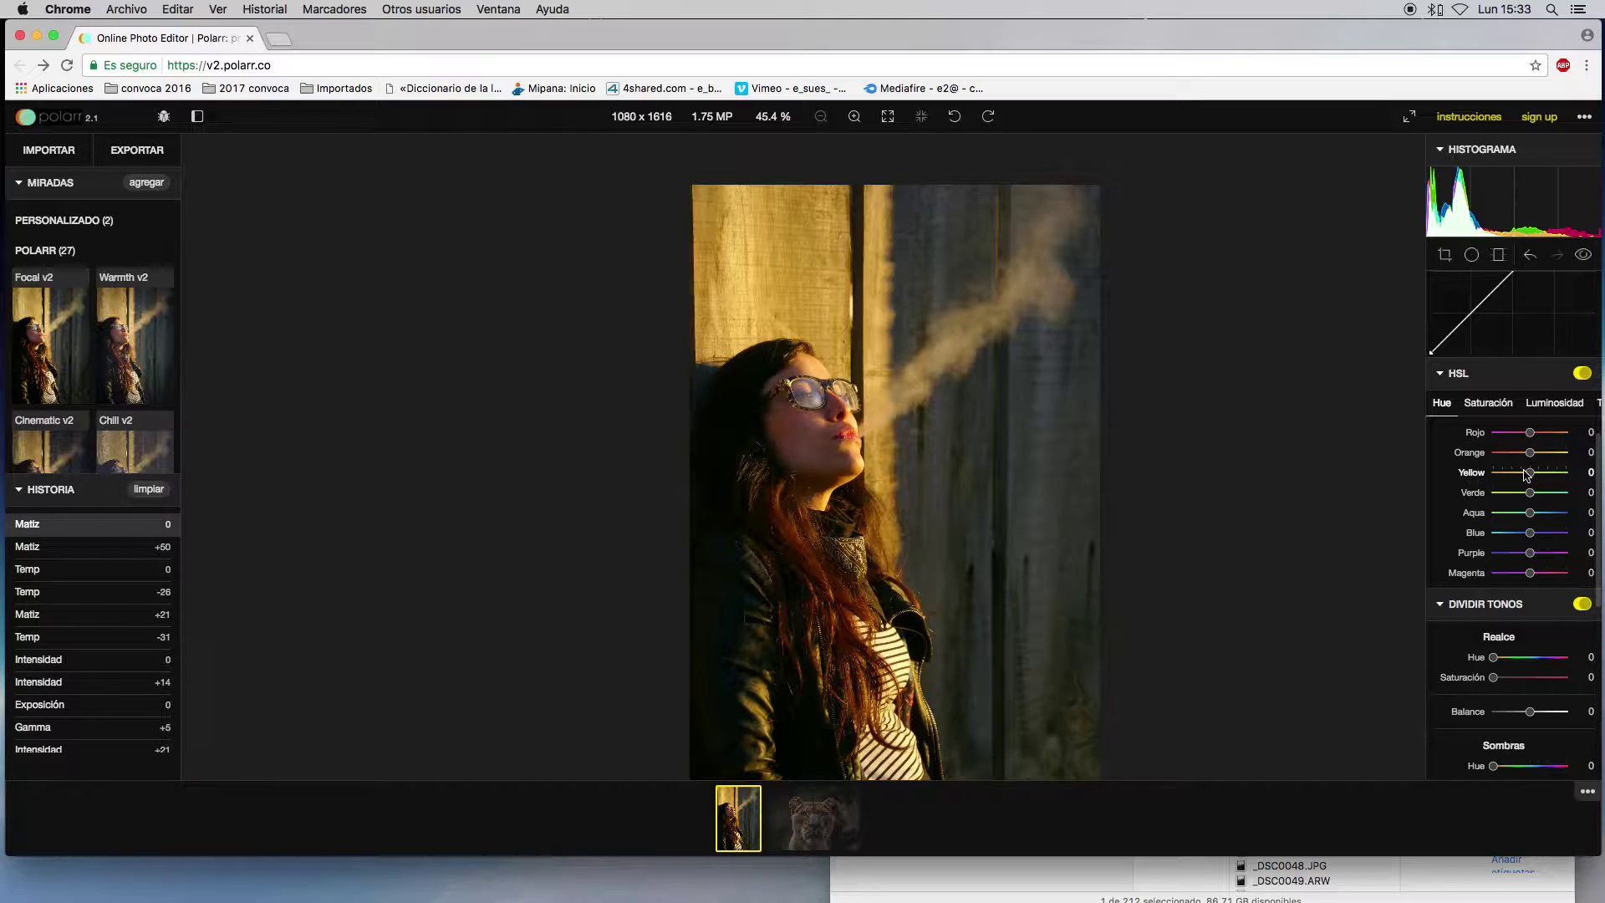
scroll(1555, 493, down, 2)
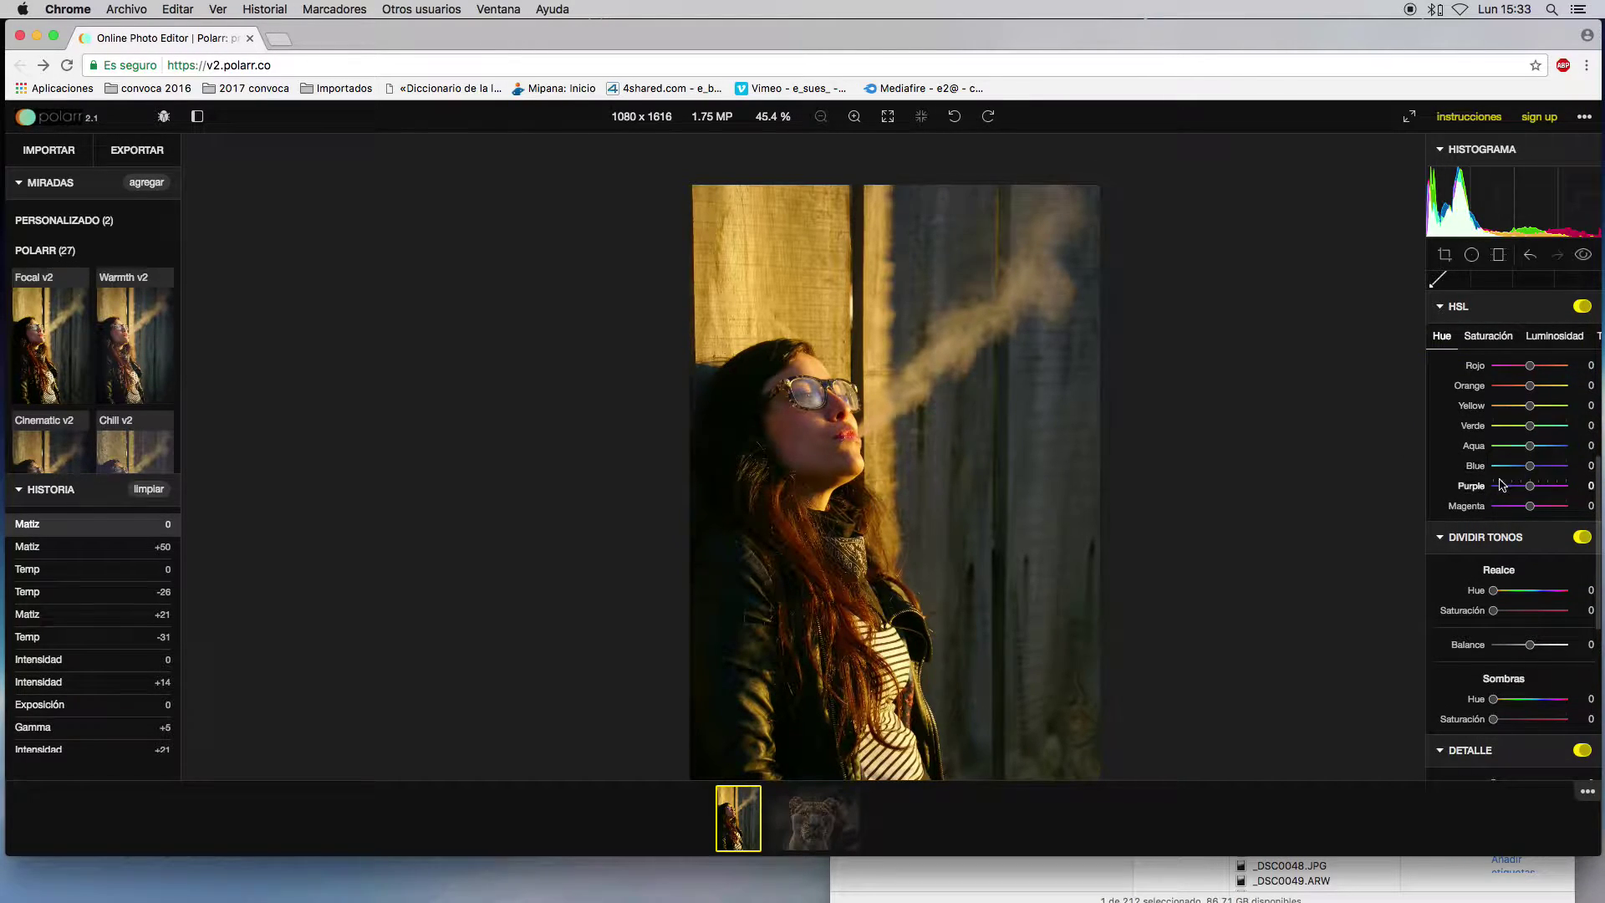
scroll(1497, 485, up, 1)
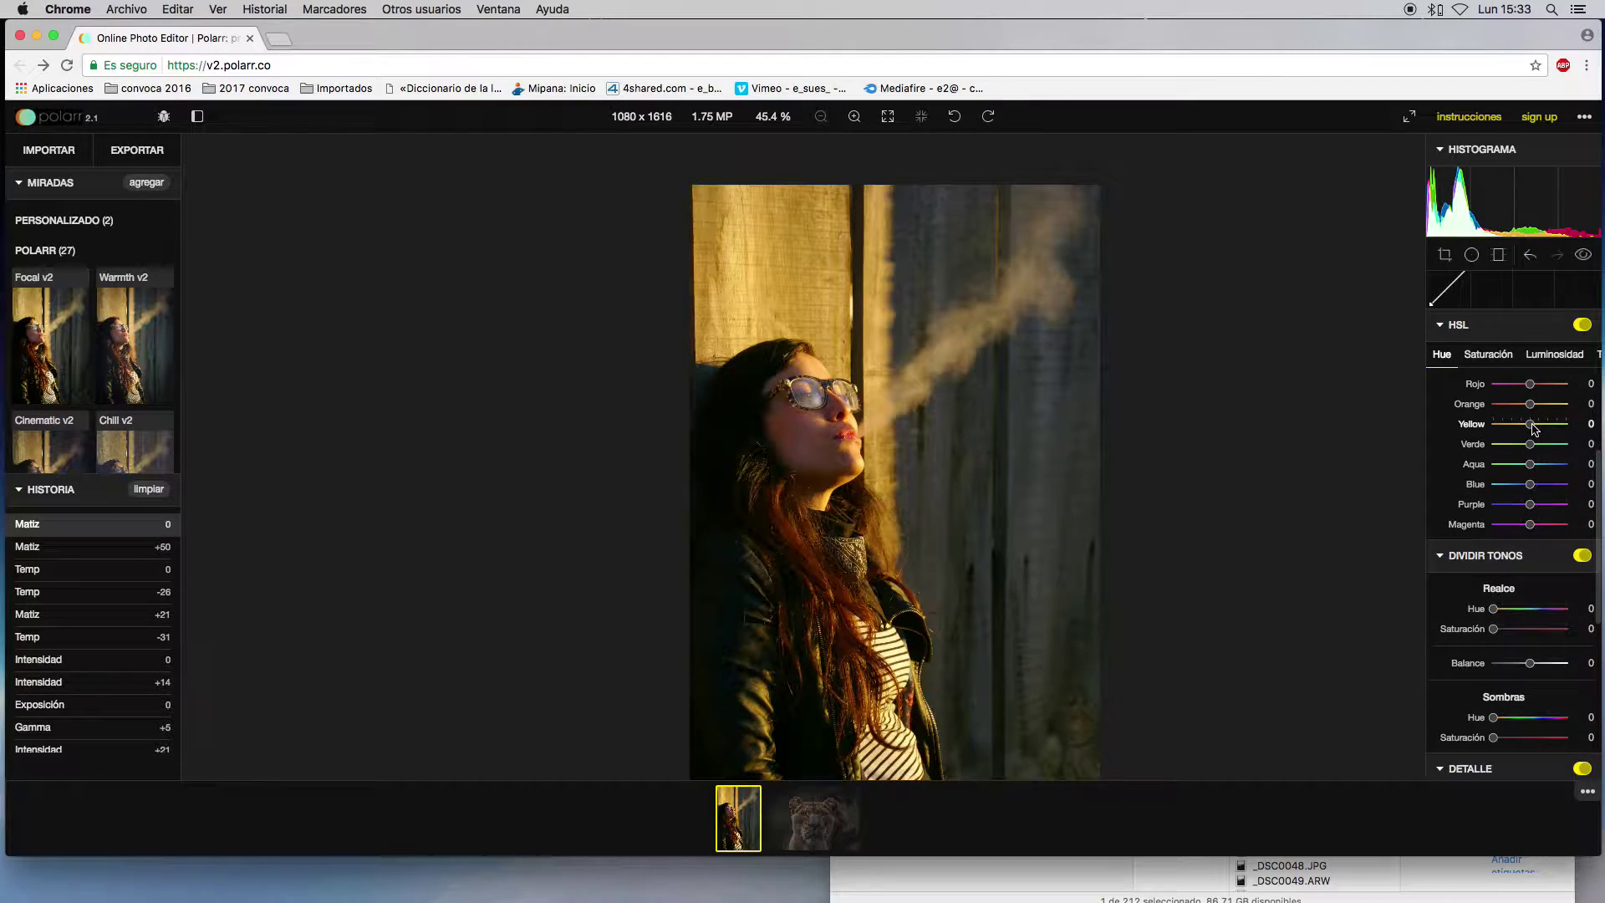
drag(1535, 429, 1518, 427)
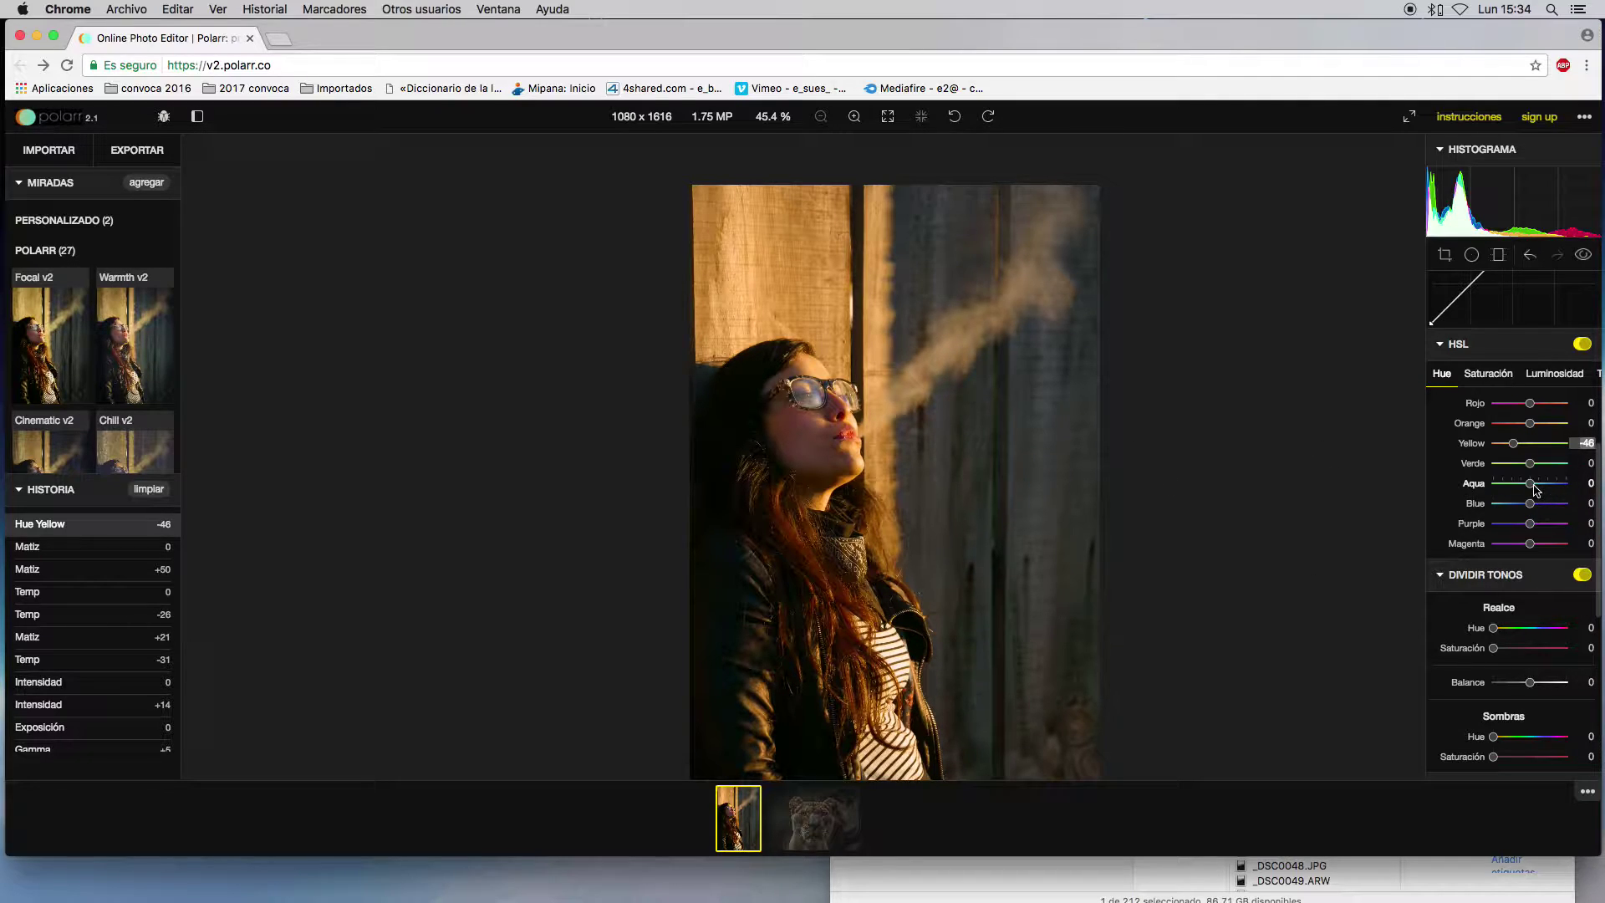
mouse_move(1532, 488)
mouse_down()
mouse_move(1549, 485)
mouse_move(1513, 506)
mouse_up()
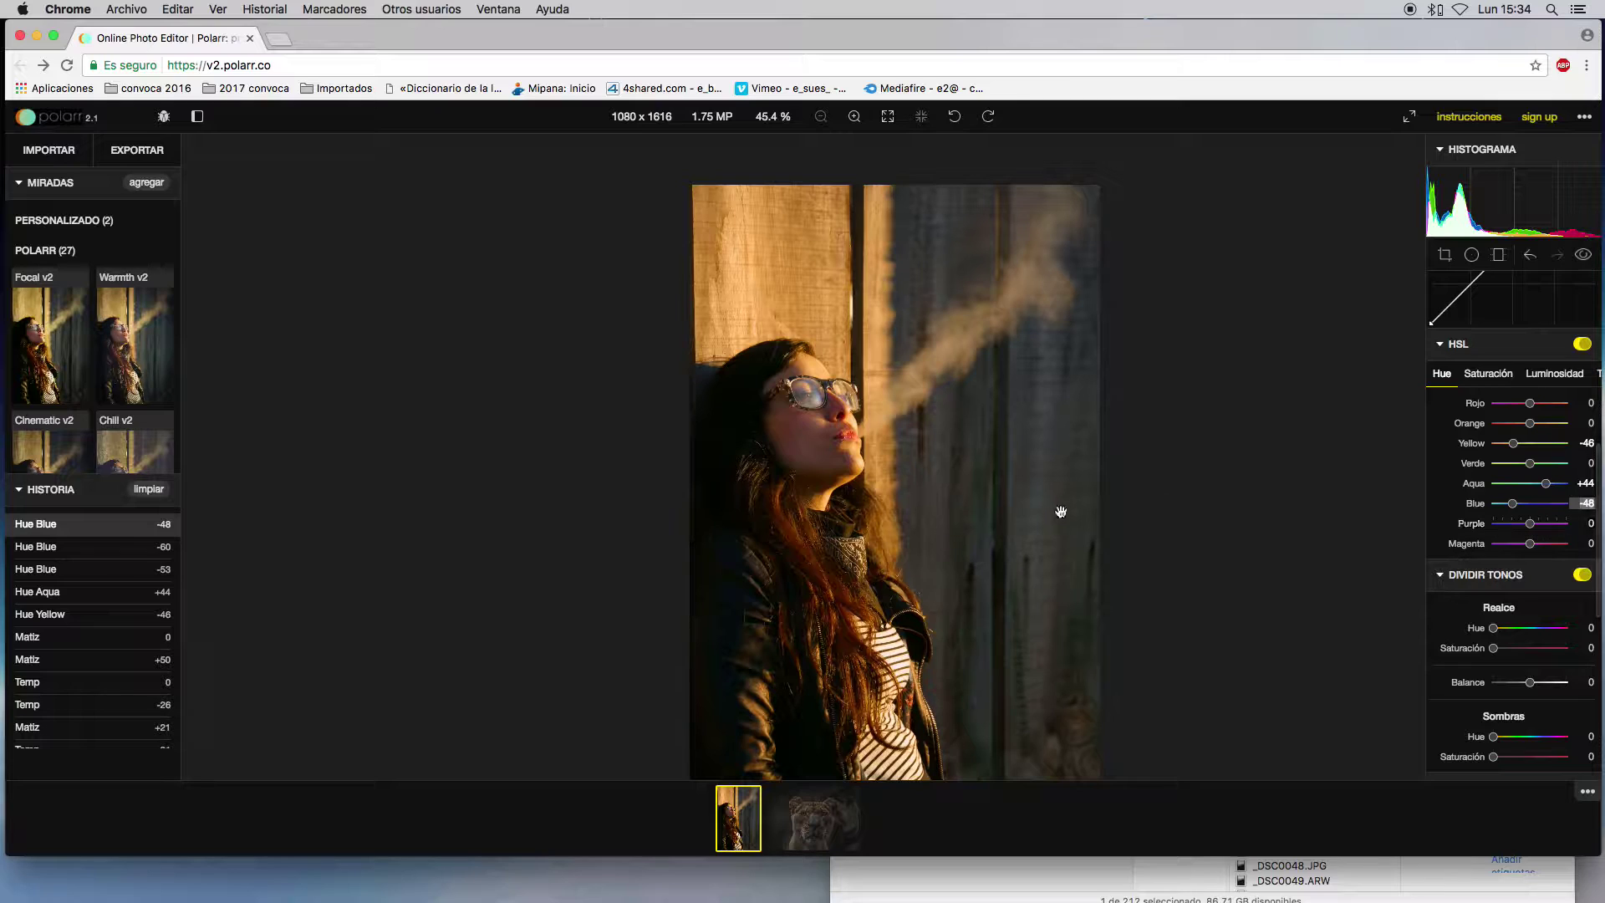
drag(1530, 523, 1505, 523)
- Examine the recolored portrait at different magnifications, comparing the sunlit wood, the smoke and the shaded wall
scroll(986, 497, up, 2)
scroll(987, 497, down, 1)
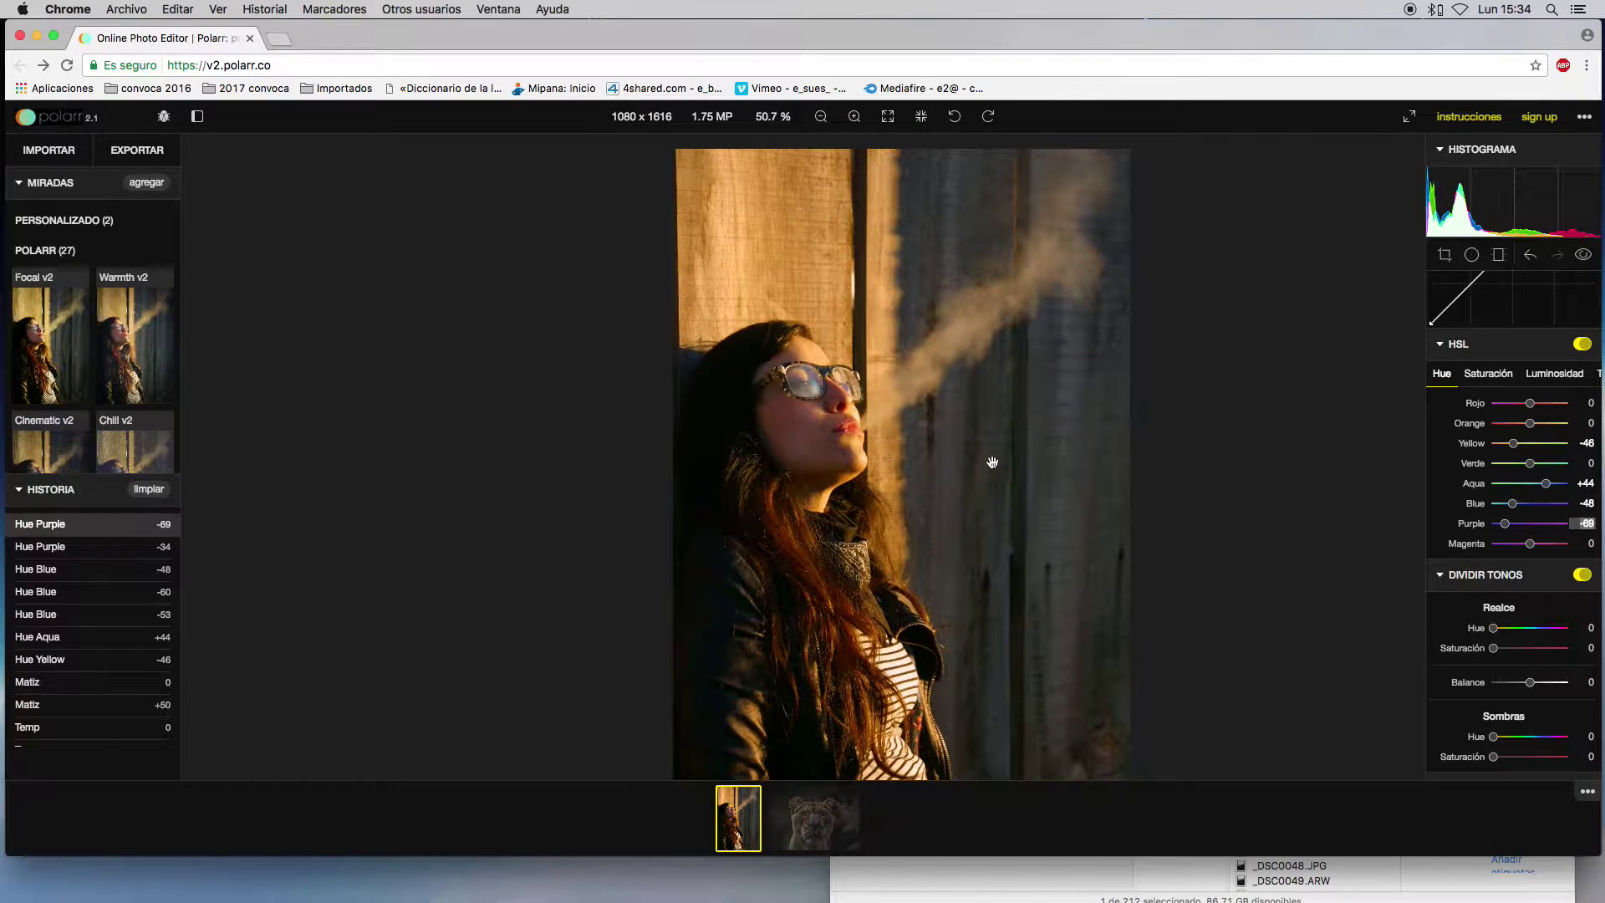
scroll(1015, 500, down, 3)
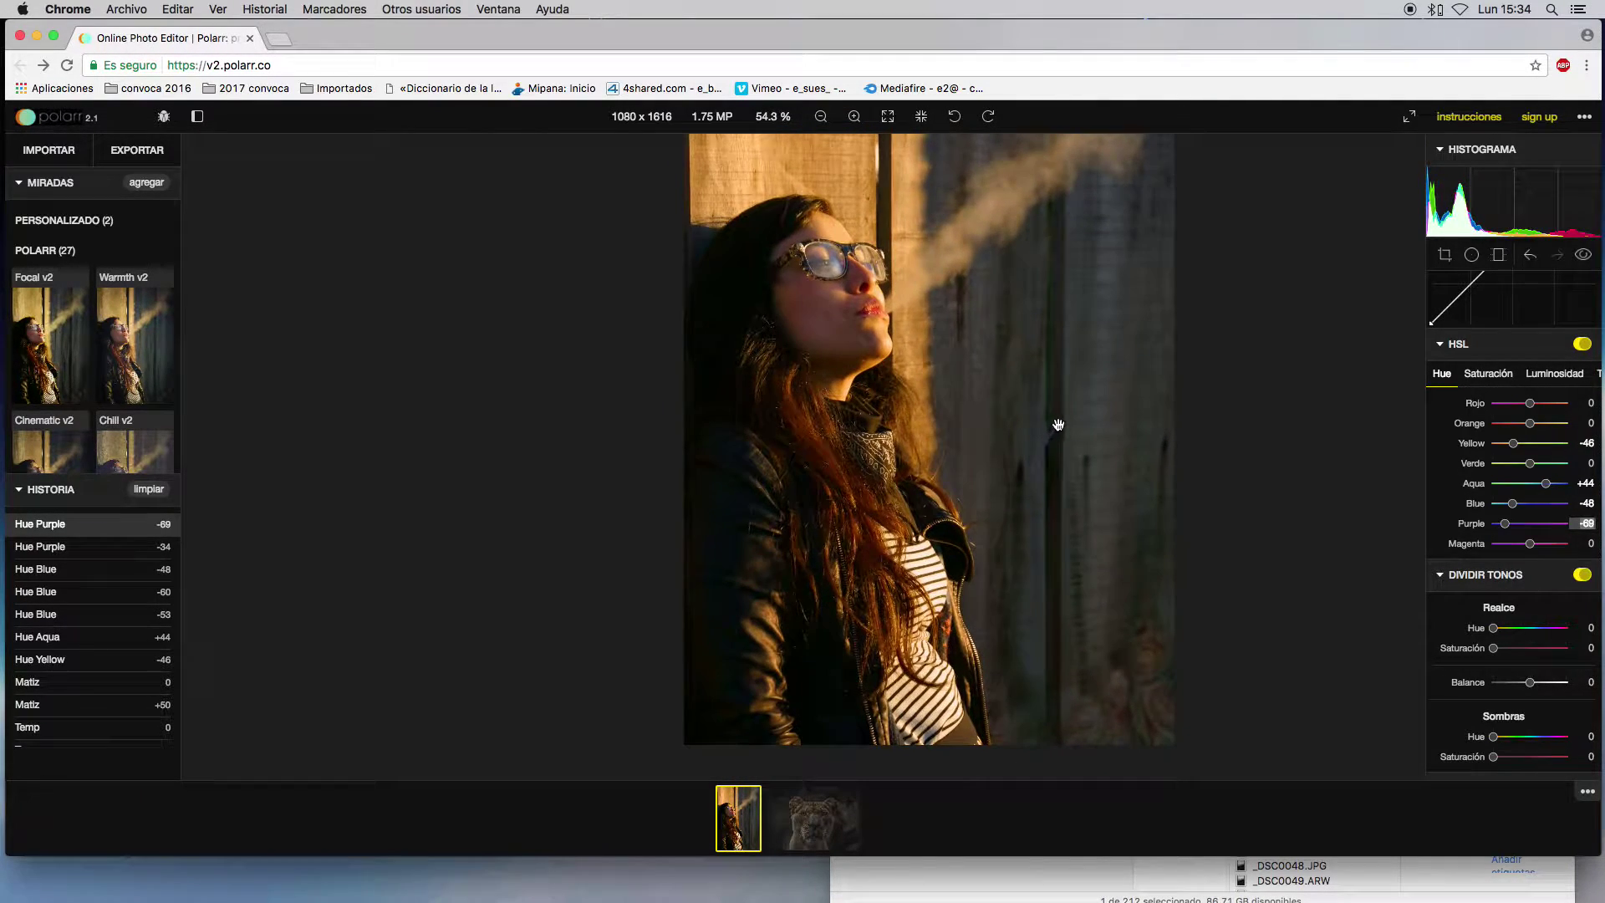
drag(1063, 417, 1118, 455)
scroll(1541, 399, up, 3)
scroll(1541, 399, up, 3)
scroll(610, 169, up, 2)
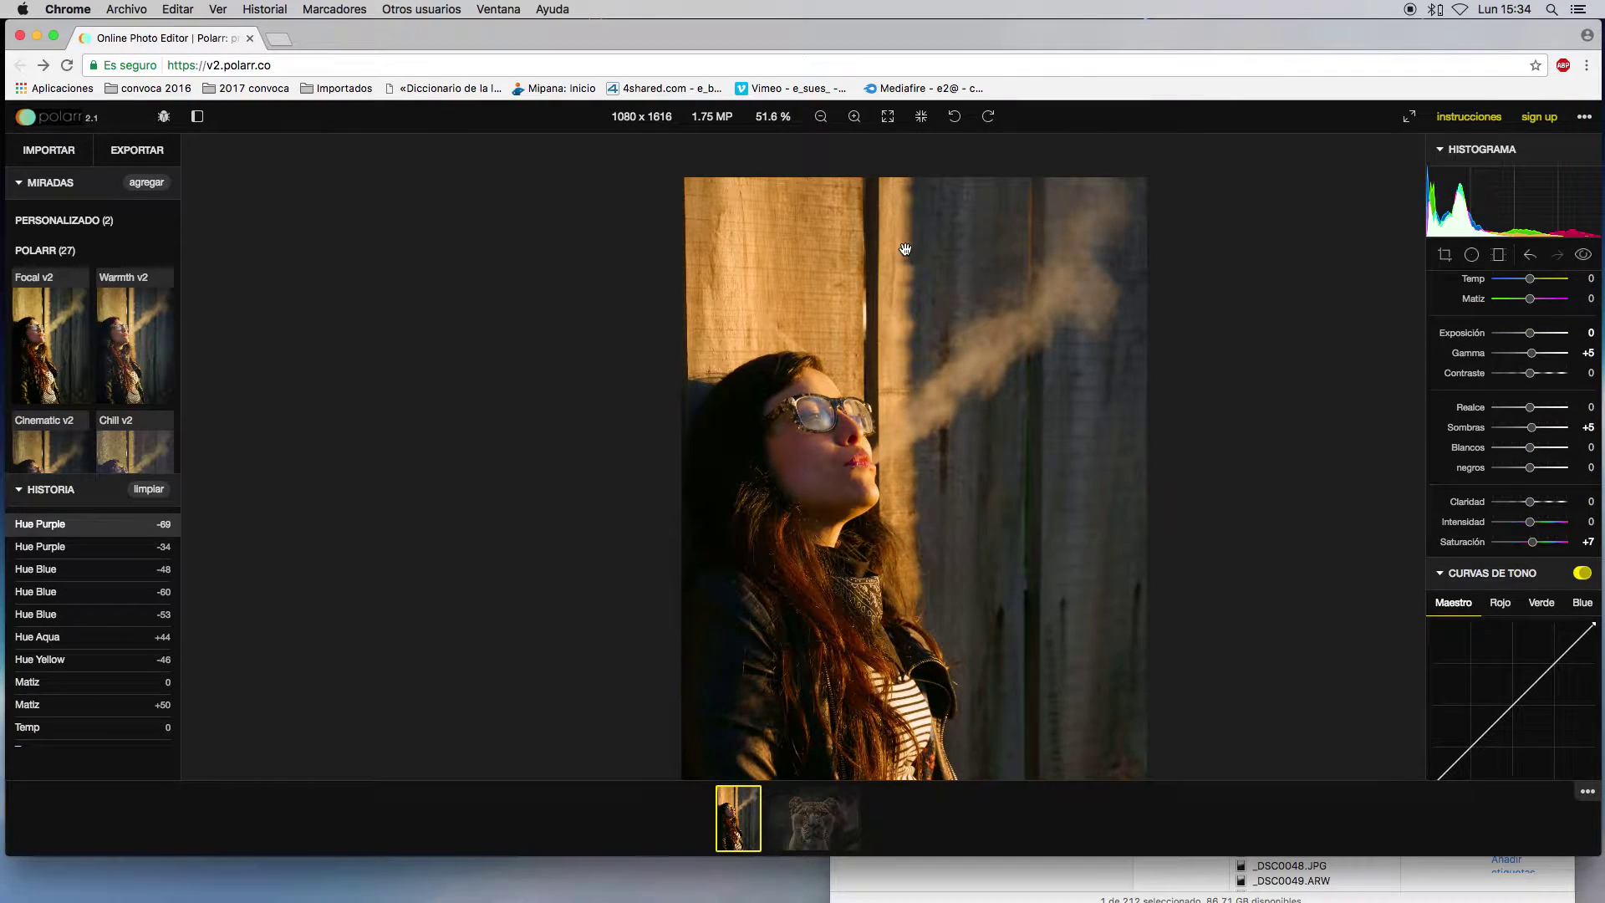
scroll(906, 249, down, 3)
drag(957, 473, 967, 401)
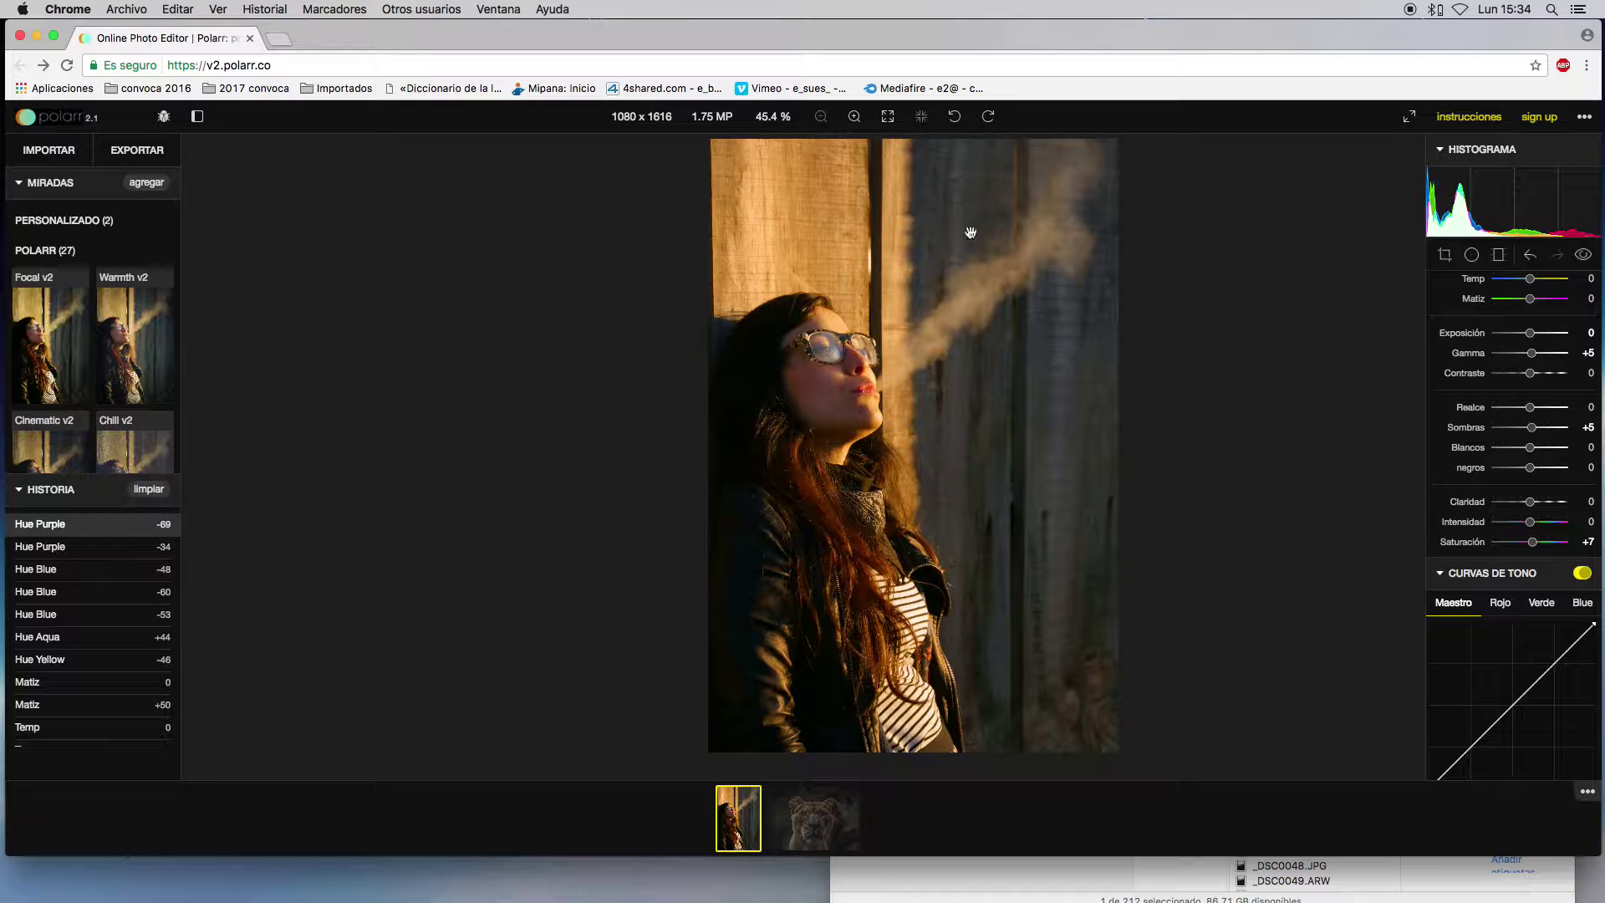
drag(754, 177, 731, 258)
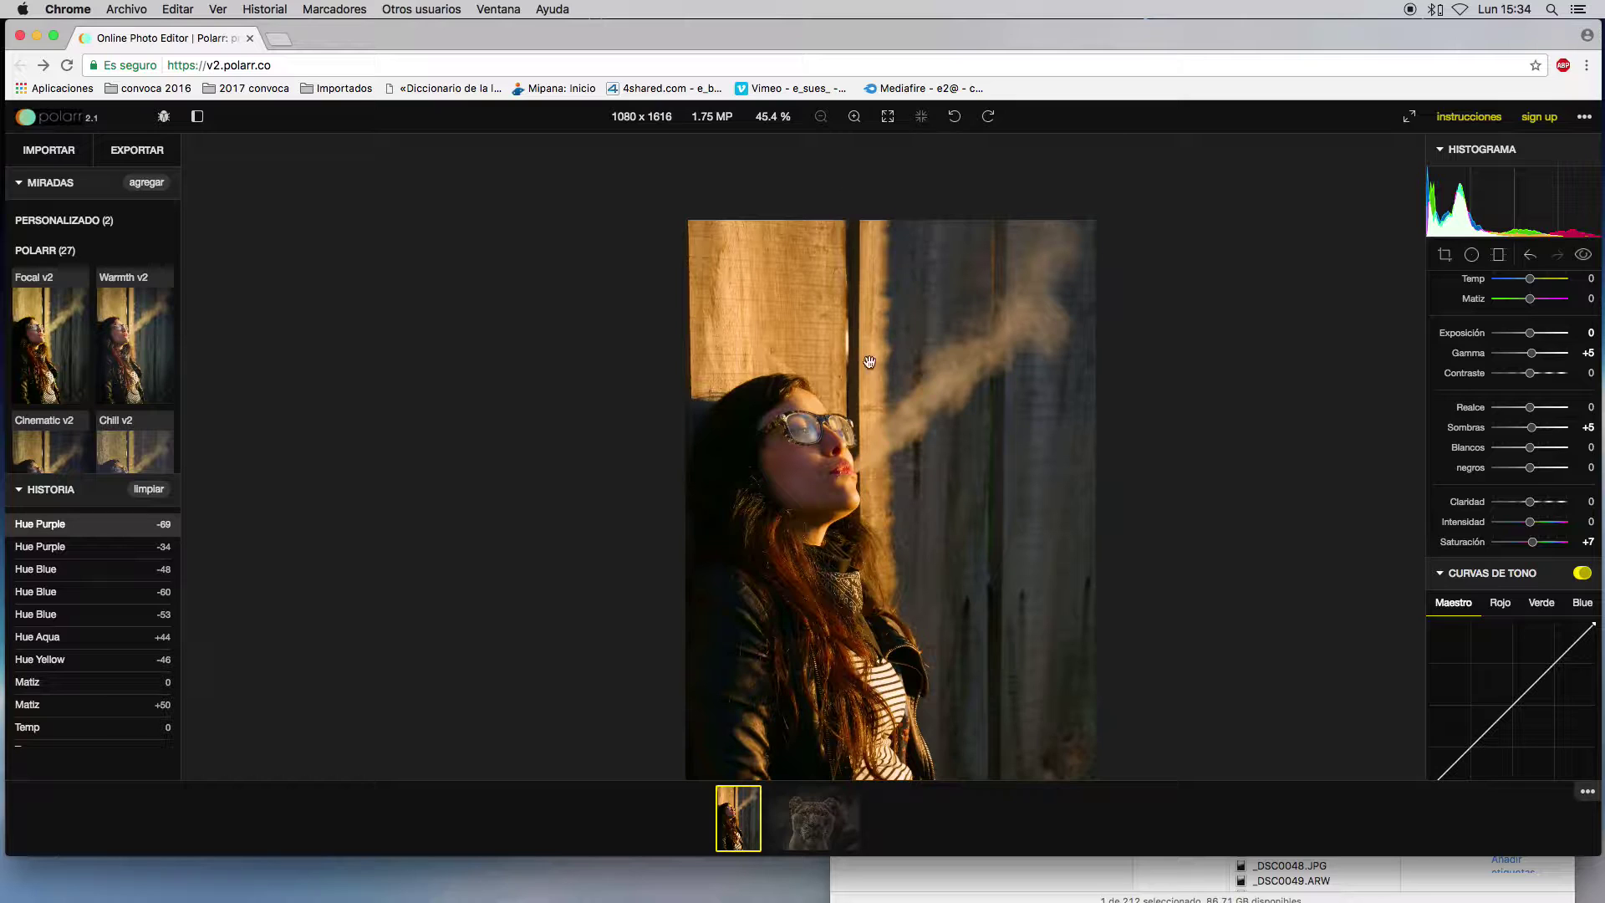
scroll(870, 361, up, 3)
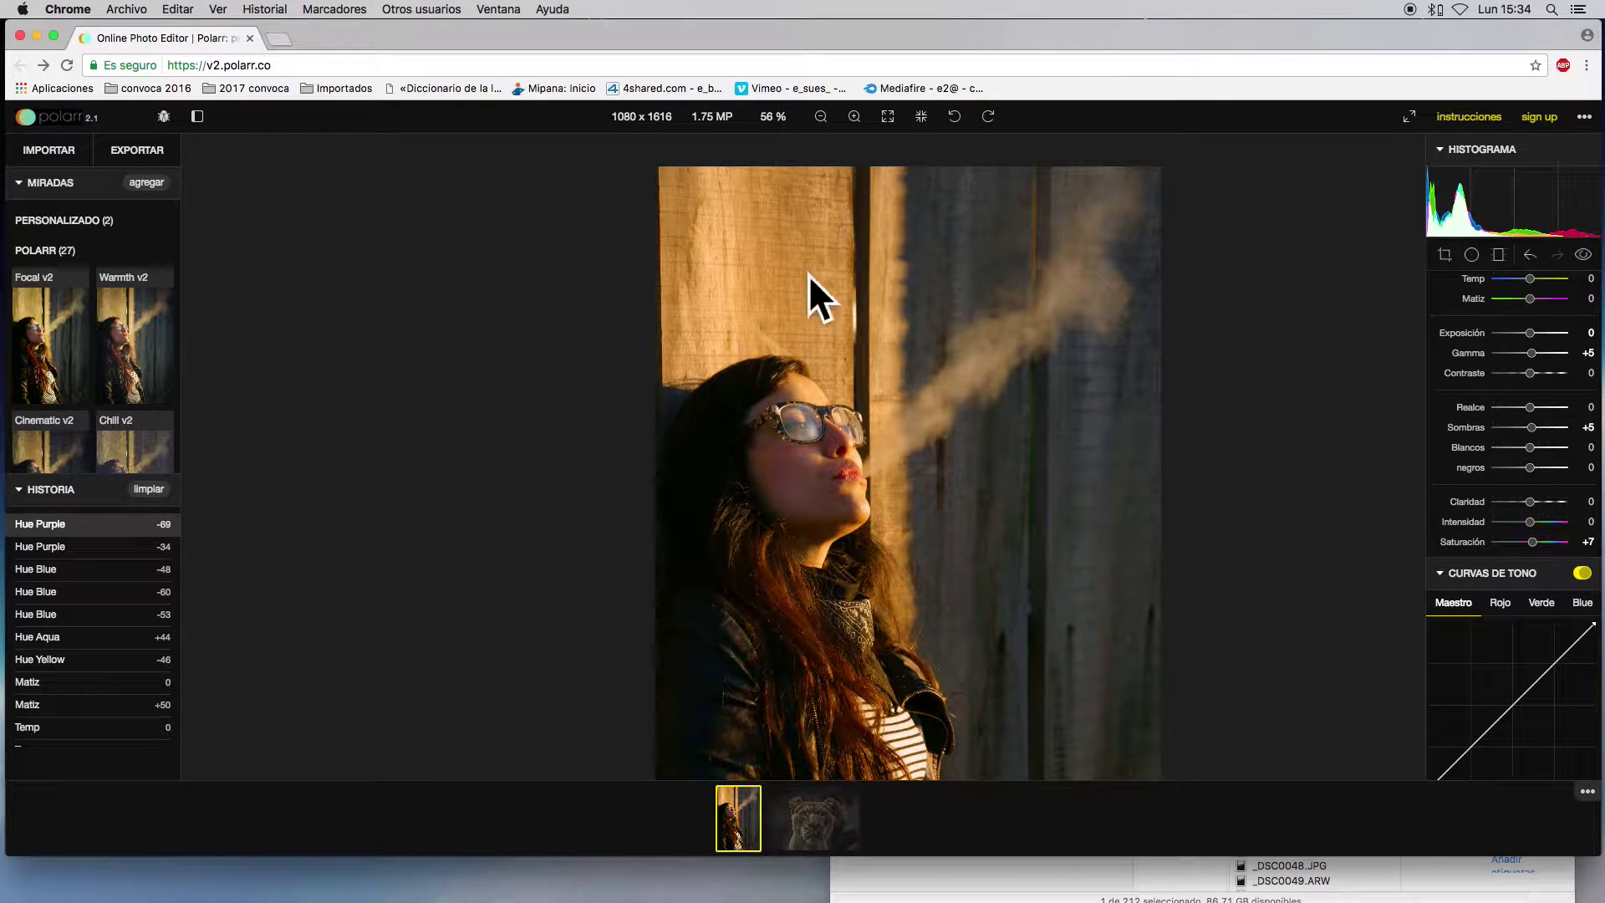
drag(1229, 569, 1036, 282)
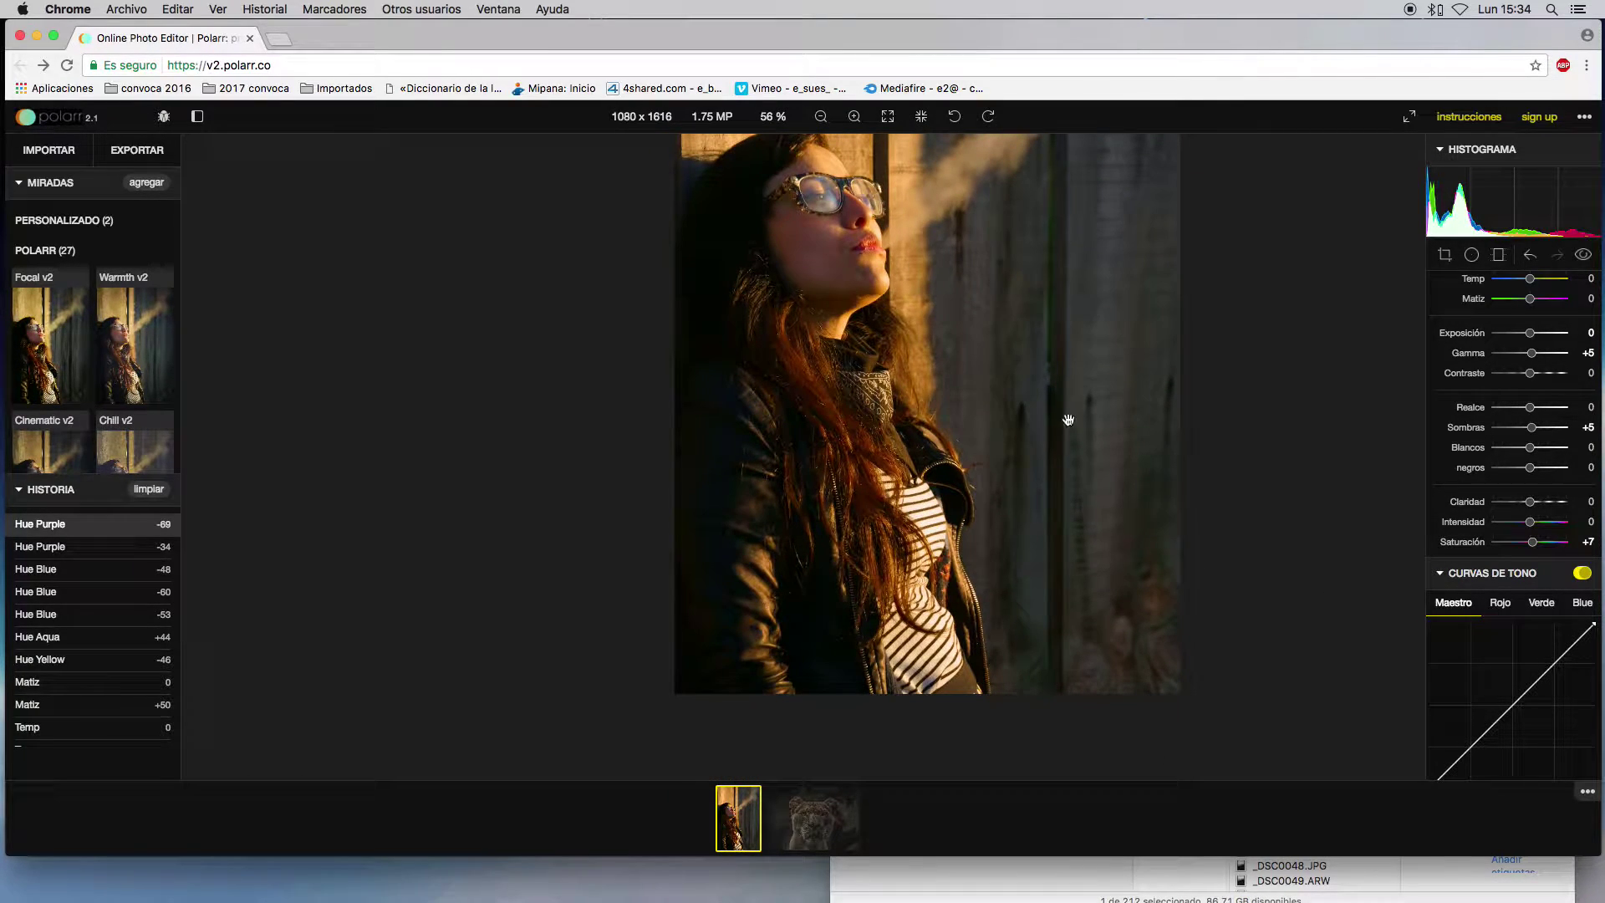
scroll(1045, 543, down, 2)
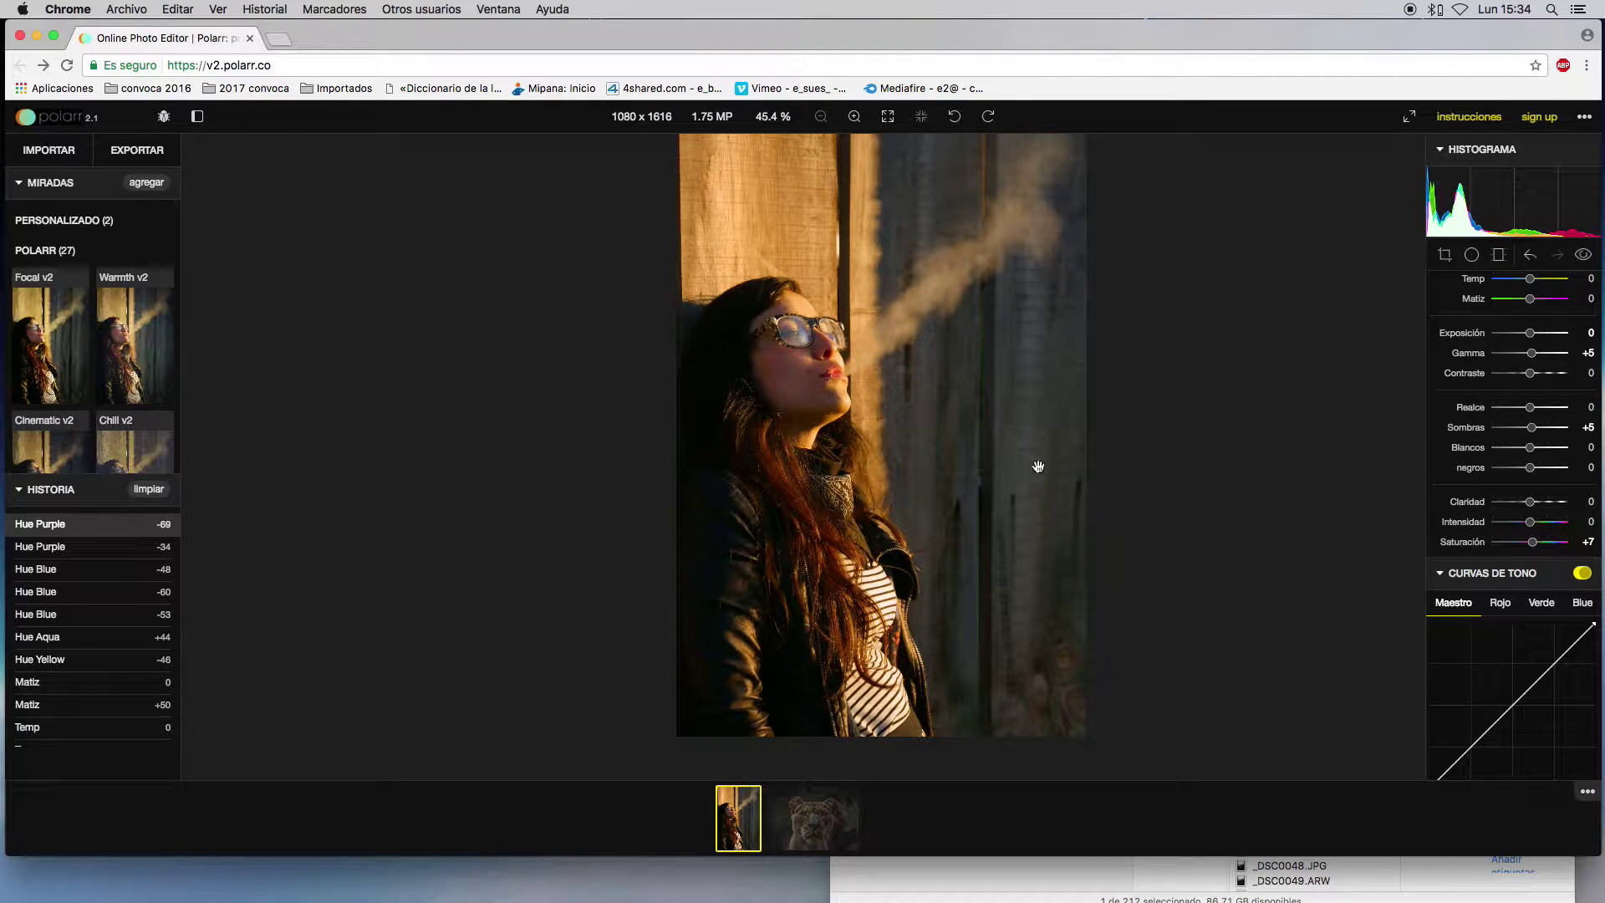
mouse_move(1035, 466)
mouse_down()
mouse_move(1026, 502)
mouse_move(1032, 452)
mouse_up()
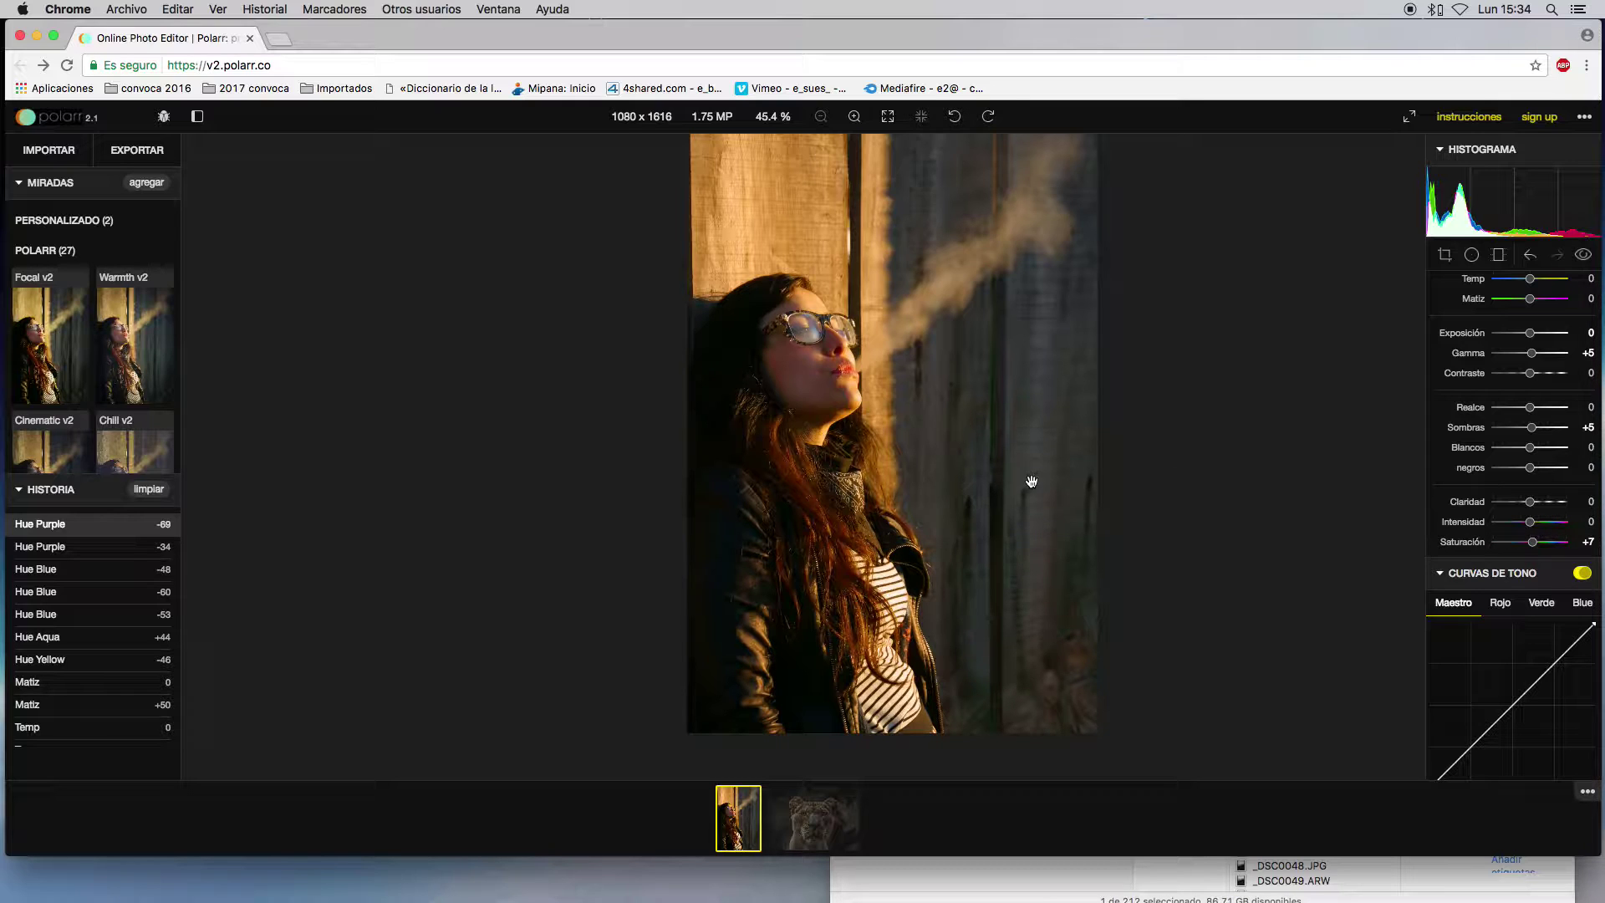
scroll(1028, 505, up, 2)
drag(993, 519, 997, 485)
scroll(1011, 478, down, 2)
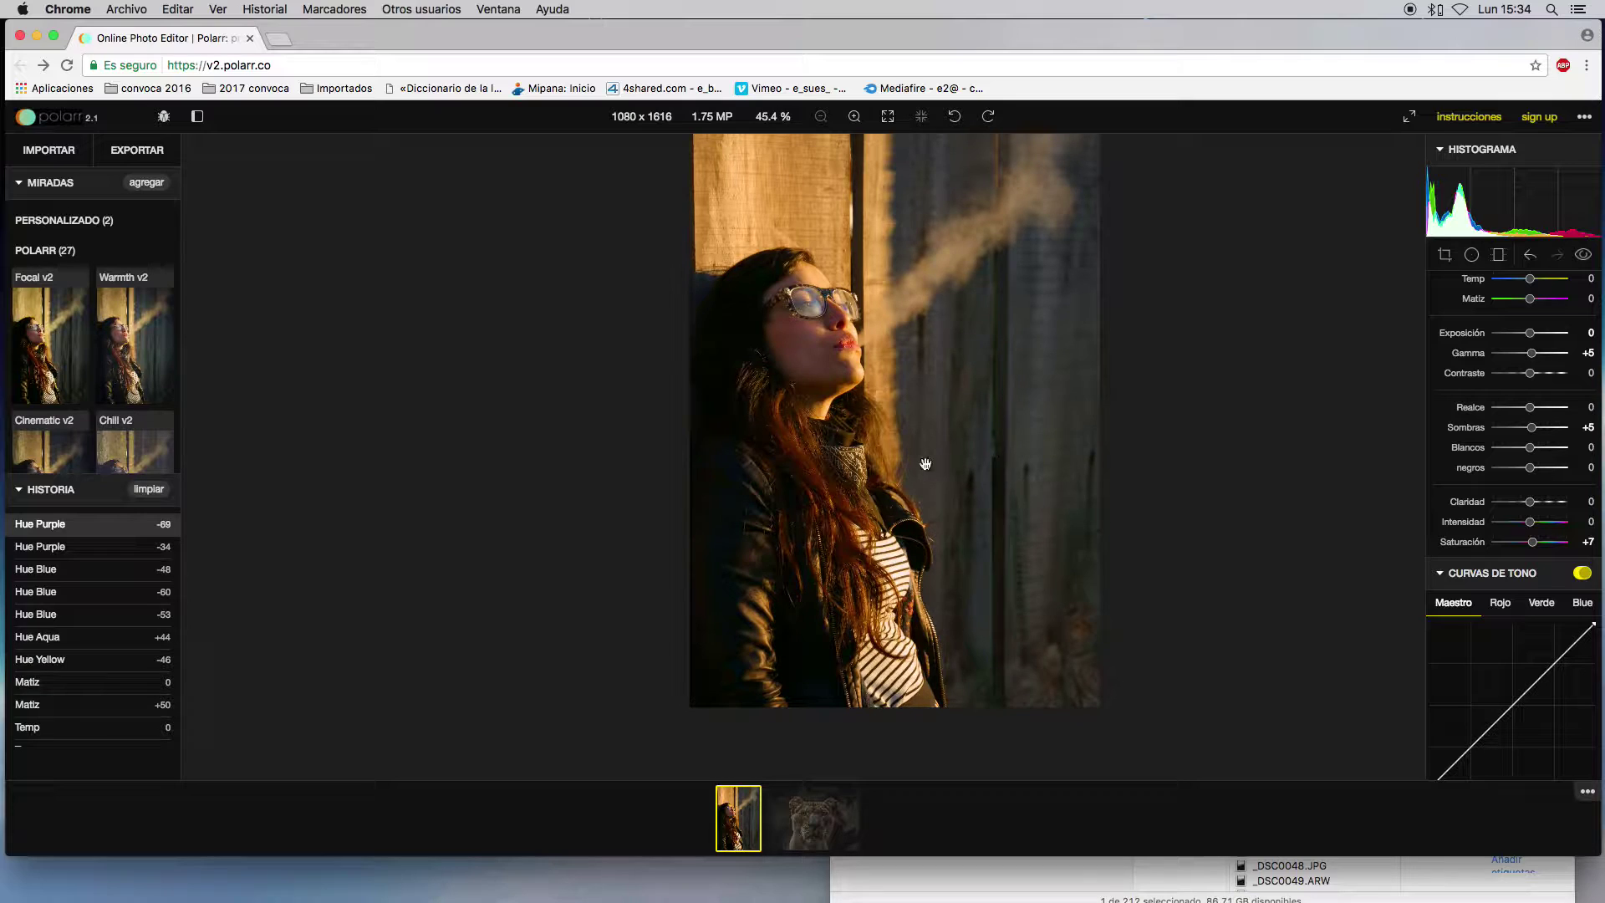
drag(1062, 577, 1052, 669)
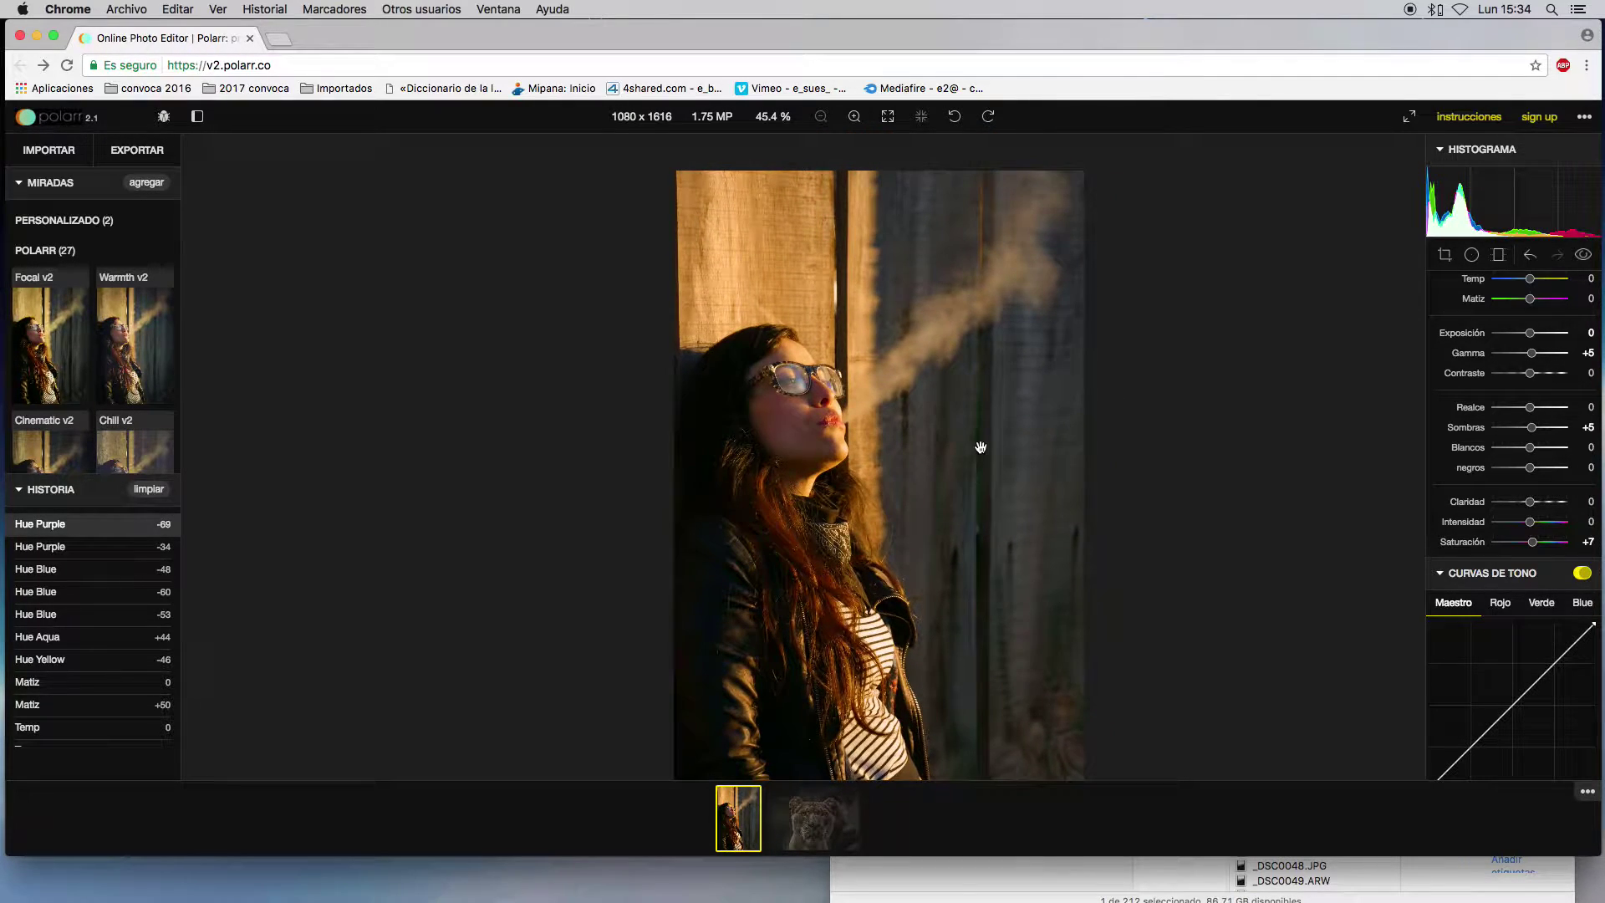
- Examine the whole portrait and review the HSL, split toning, detail, lens correction and effects settings
scroll(975, 464, up, 4)
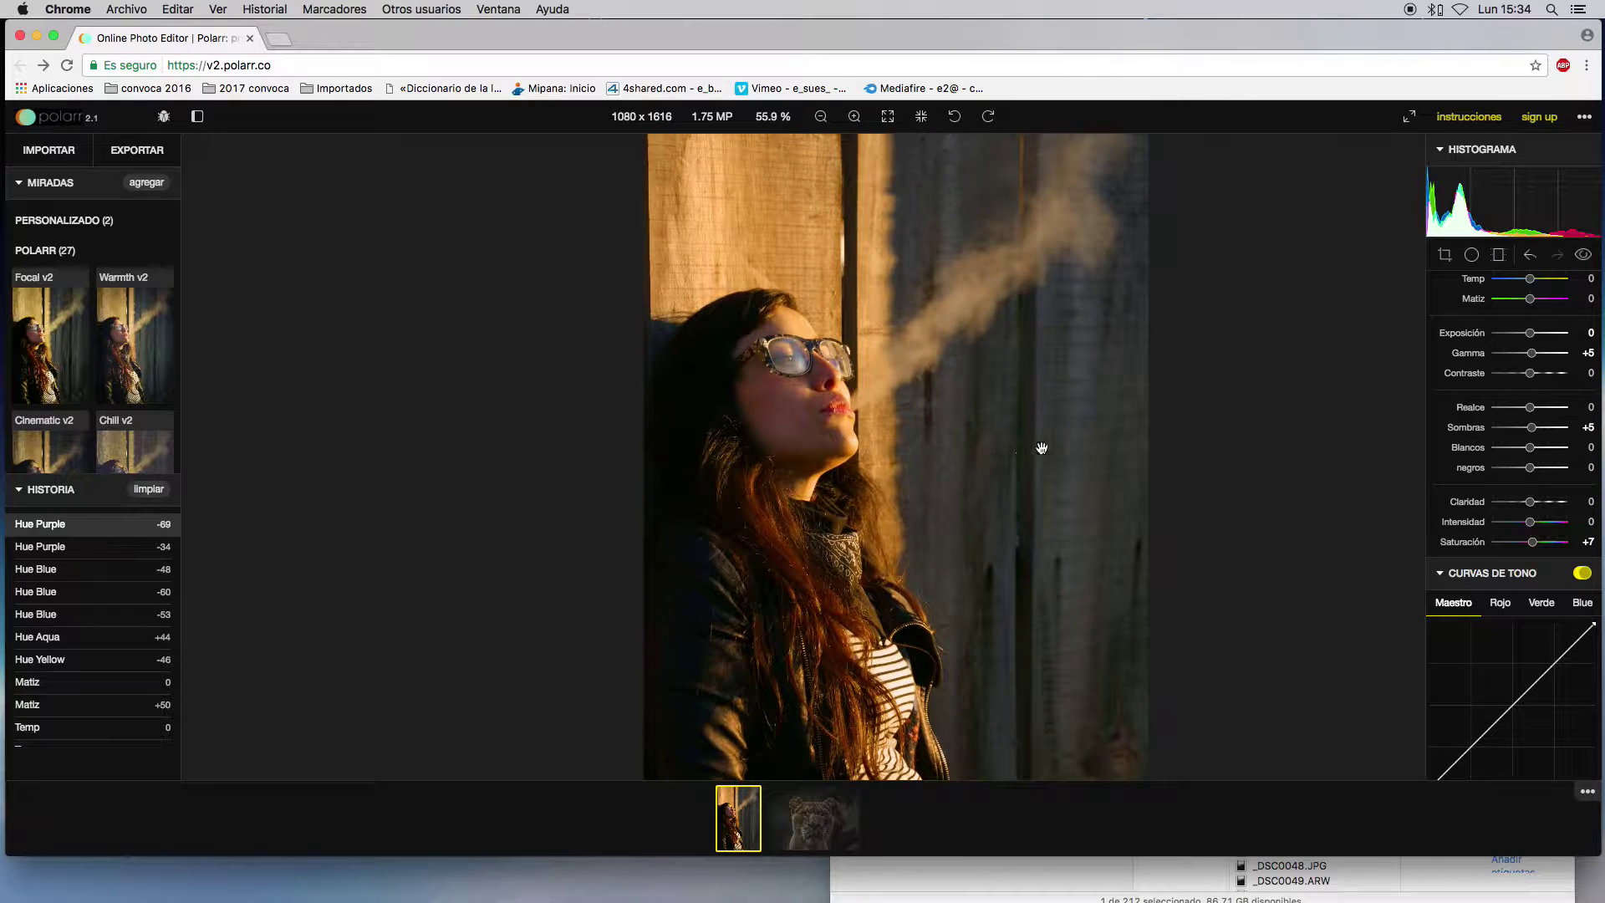
scroll(967, 548, down, 4)
mouse_move(971, 544)
mouse_down()
mouse_move(978, 499)
mouse_move(960, 560)
mouse_move(989, 544)
mouse_up()
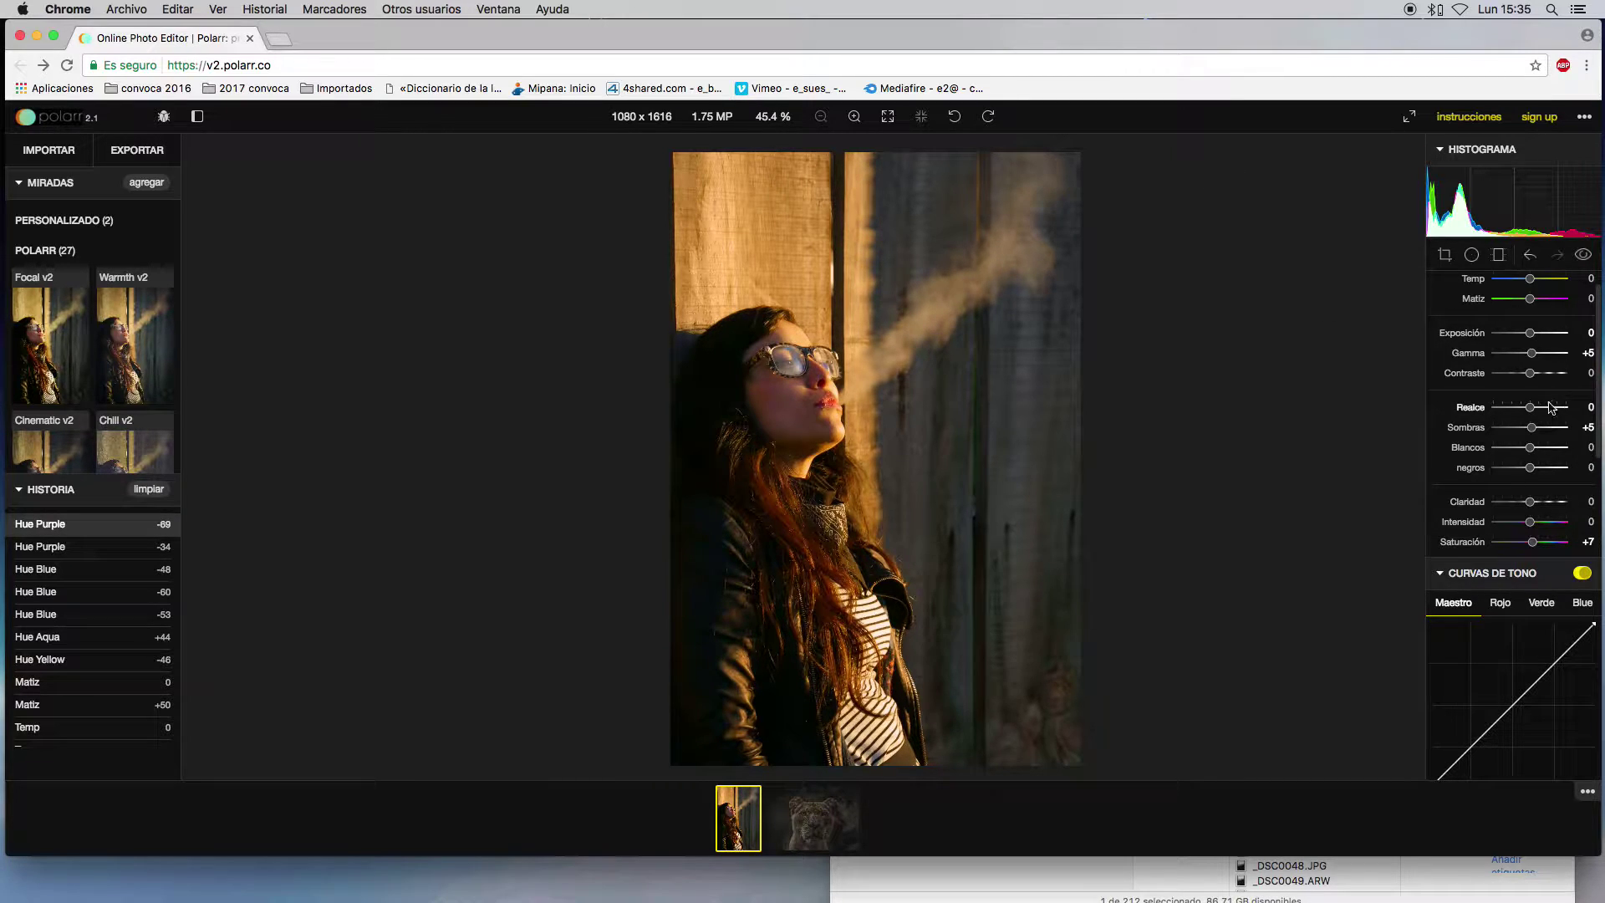
scroll(1510, 467, down, 3)
scroll(1510, 467, down, 10)
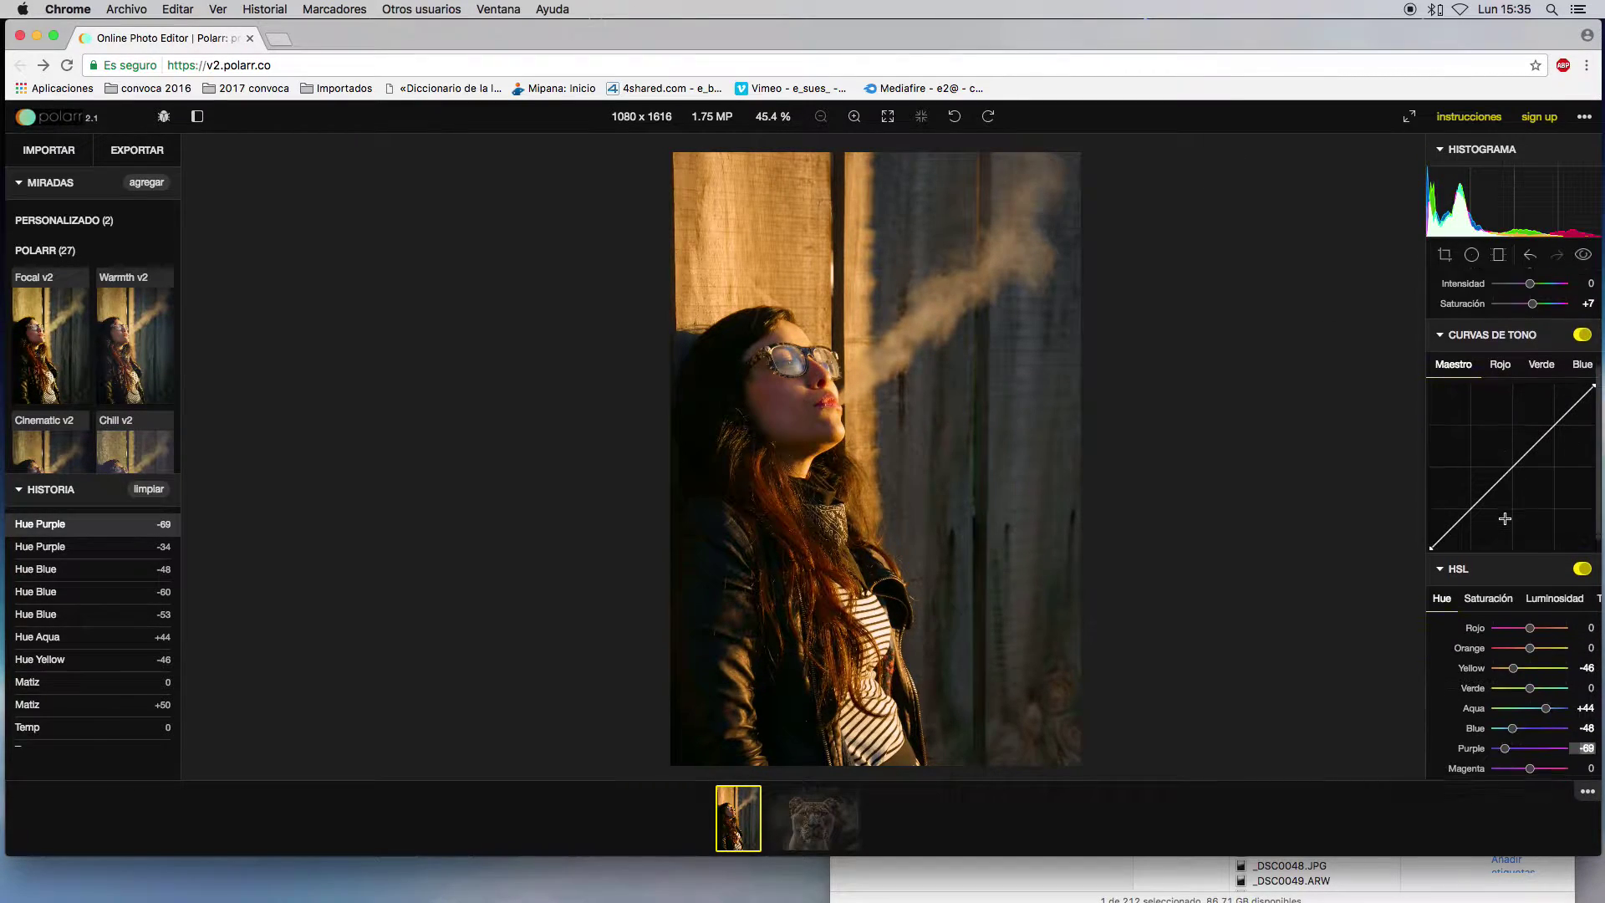
scroll(1494, 488, down, 2)
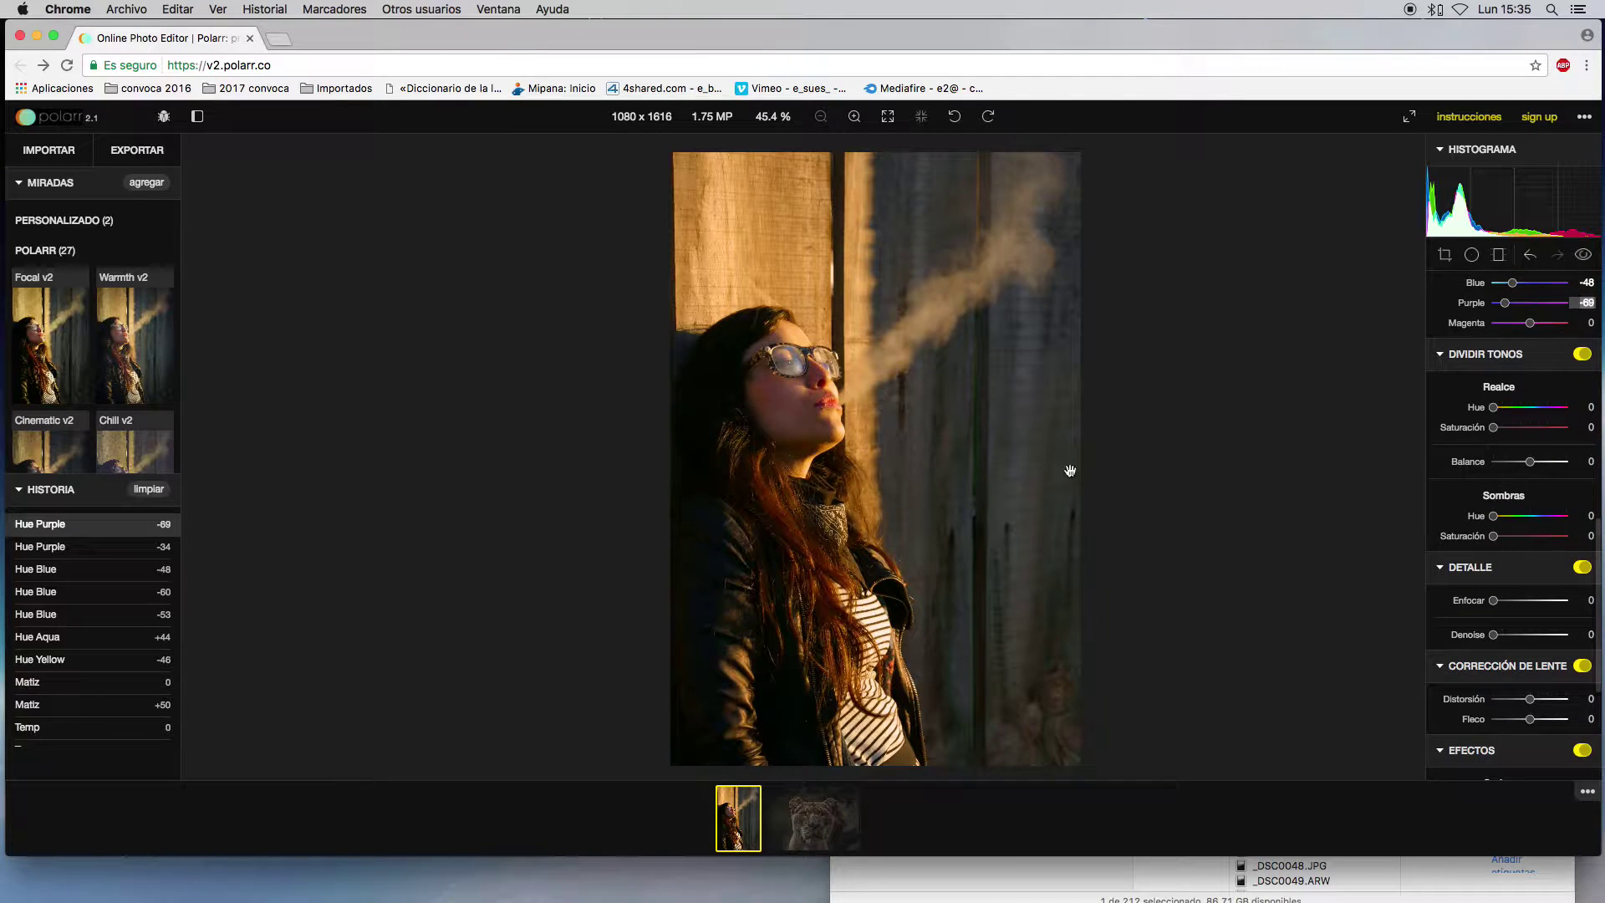
scroll(902, 483, down, 2)
scroll(901, 484, up, 1)
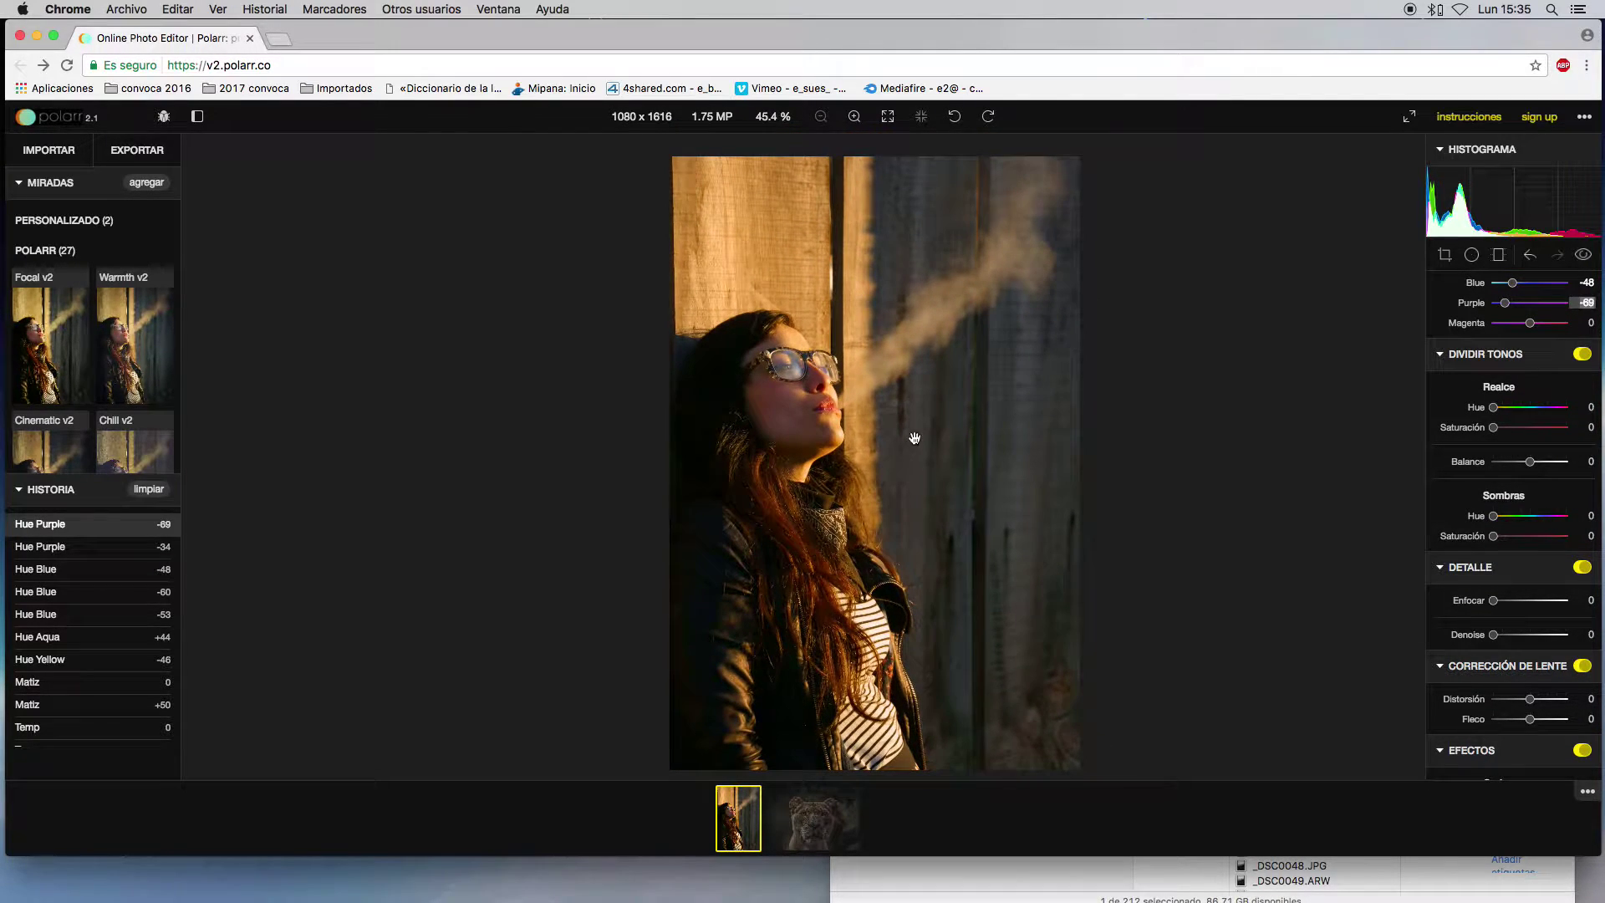
scroll(1497, 518, up, 15)
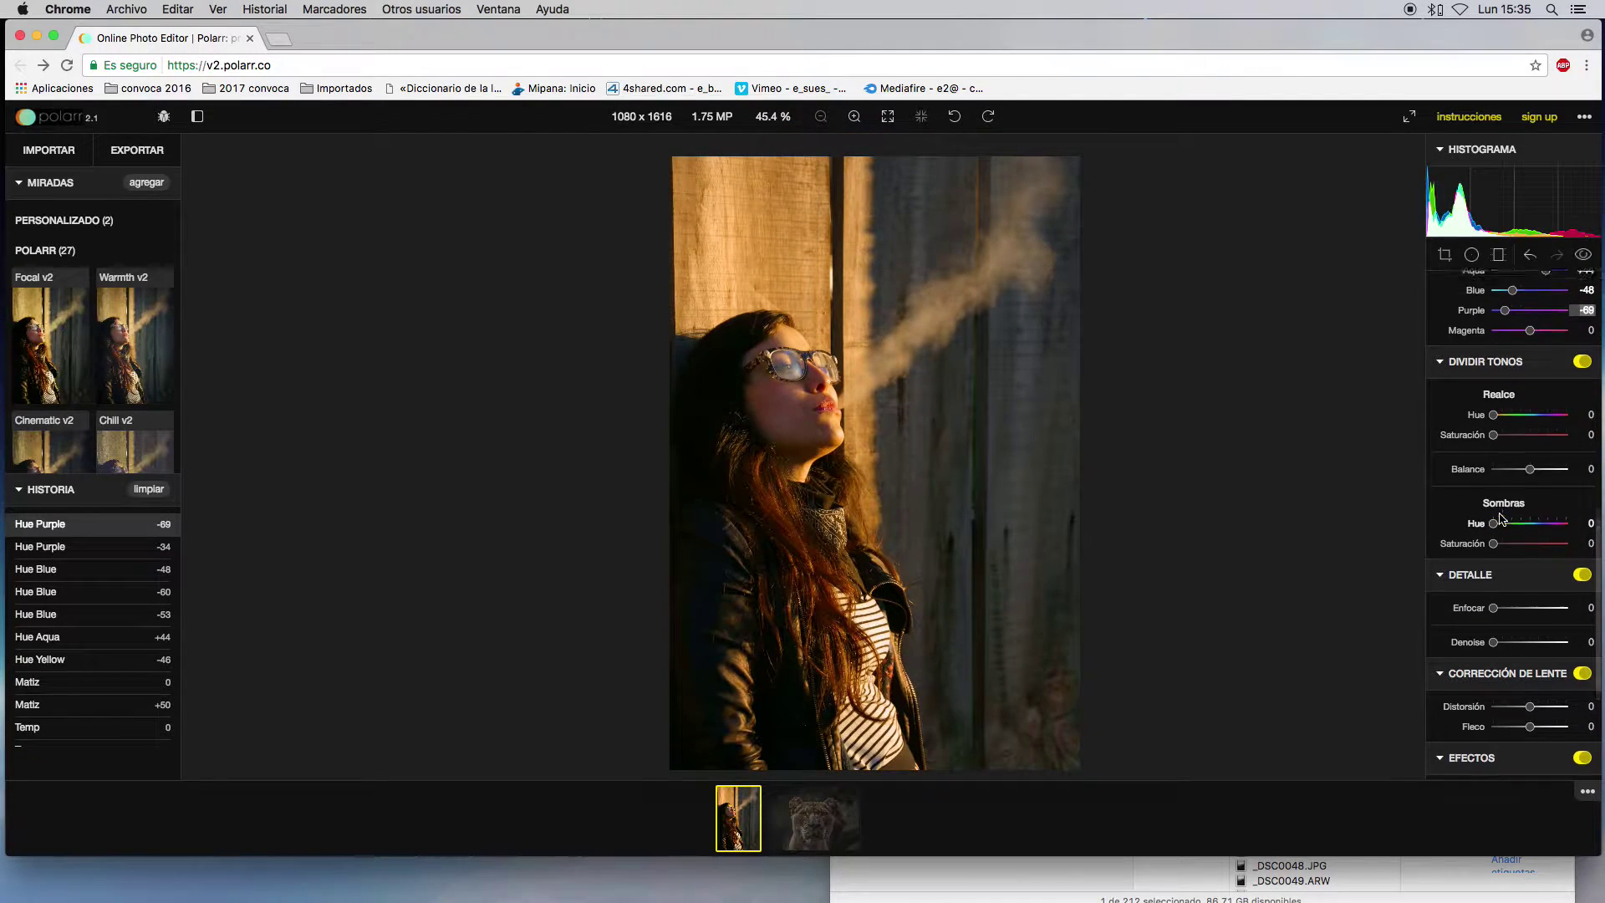
- Shape the Maestro tone curve into a gentle S by lifting the highlights and slightly lowering the shadows
scroll(1509, 538, down, 5)
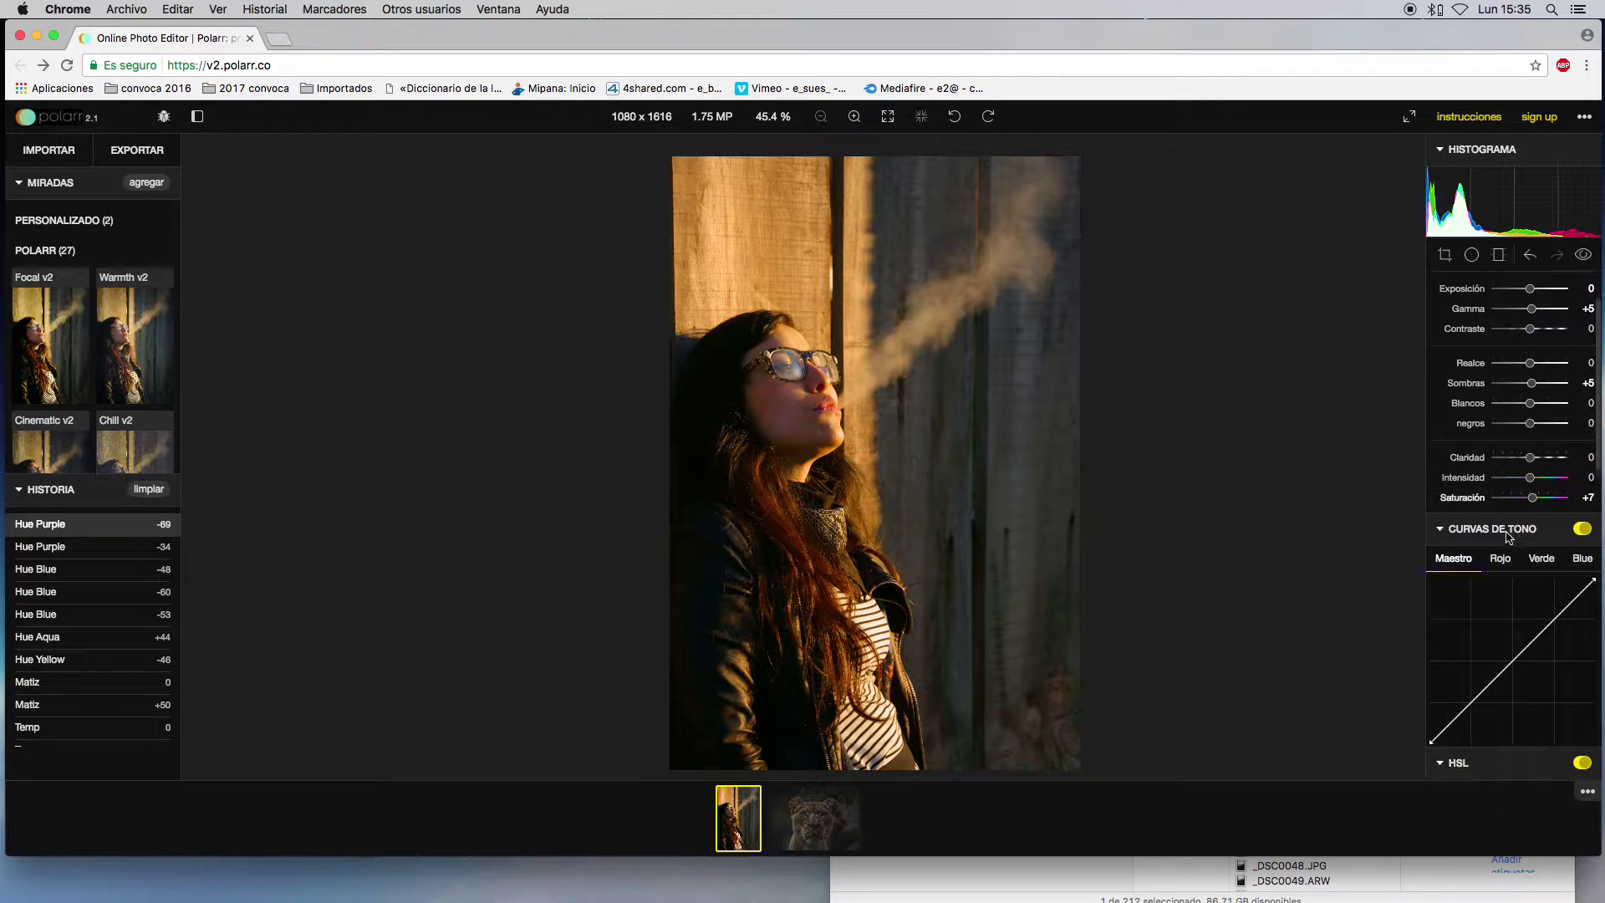
drag(1551, 533, 1535, 524)
drag(1493, 576, 1492, 595)
drag(1536, 524, 1534, 538)
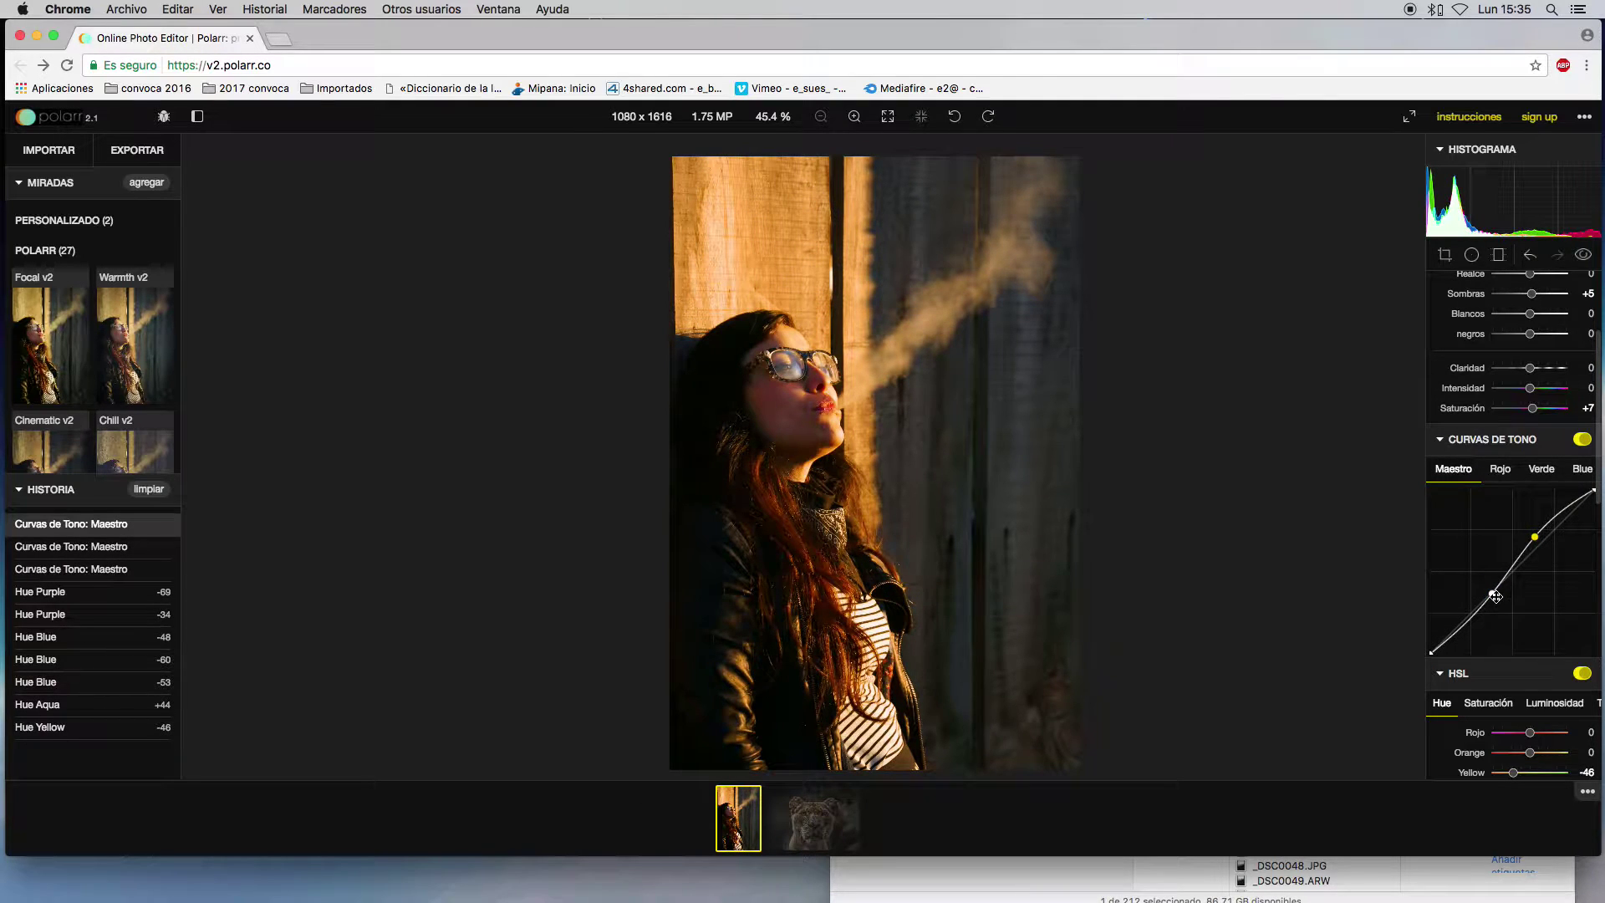
- Set the HSL hues to Rojo -14, Orange -10, Yellow -33, Aqua +28, Blue -28 and Purple -55
scroll(1580, 477, down, 7)
mouse_move(1514, 512)
mouse_down()
mouse_move(1530, 511)
mouse_move(1540, 473)
mouse_move(1524, 494)
mouse_move(1521, 474)
mouse_move(1526, 497)
mouse_up()
drag(1546, 552, 1537, 552)
drag(1512, 573, 1510, 593)
scroll(1497, 351, up, 5)
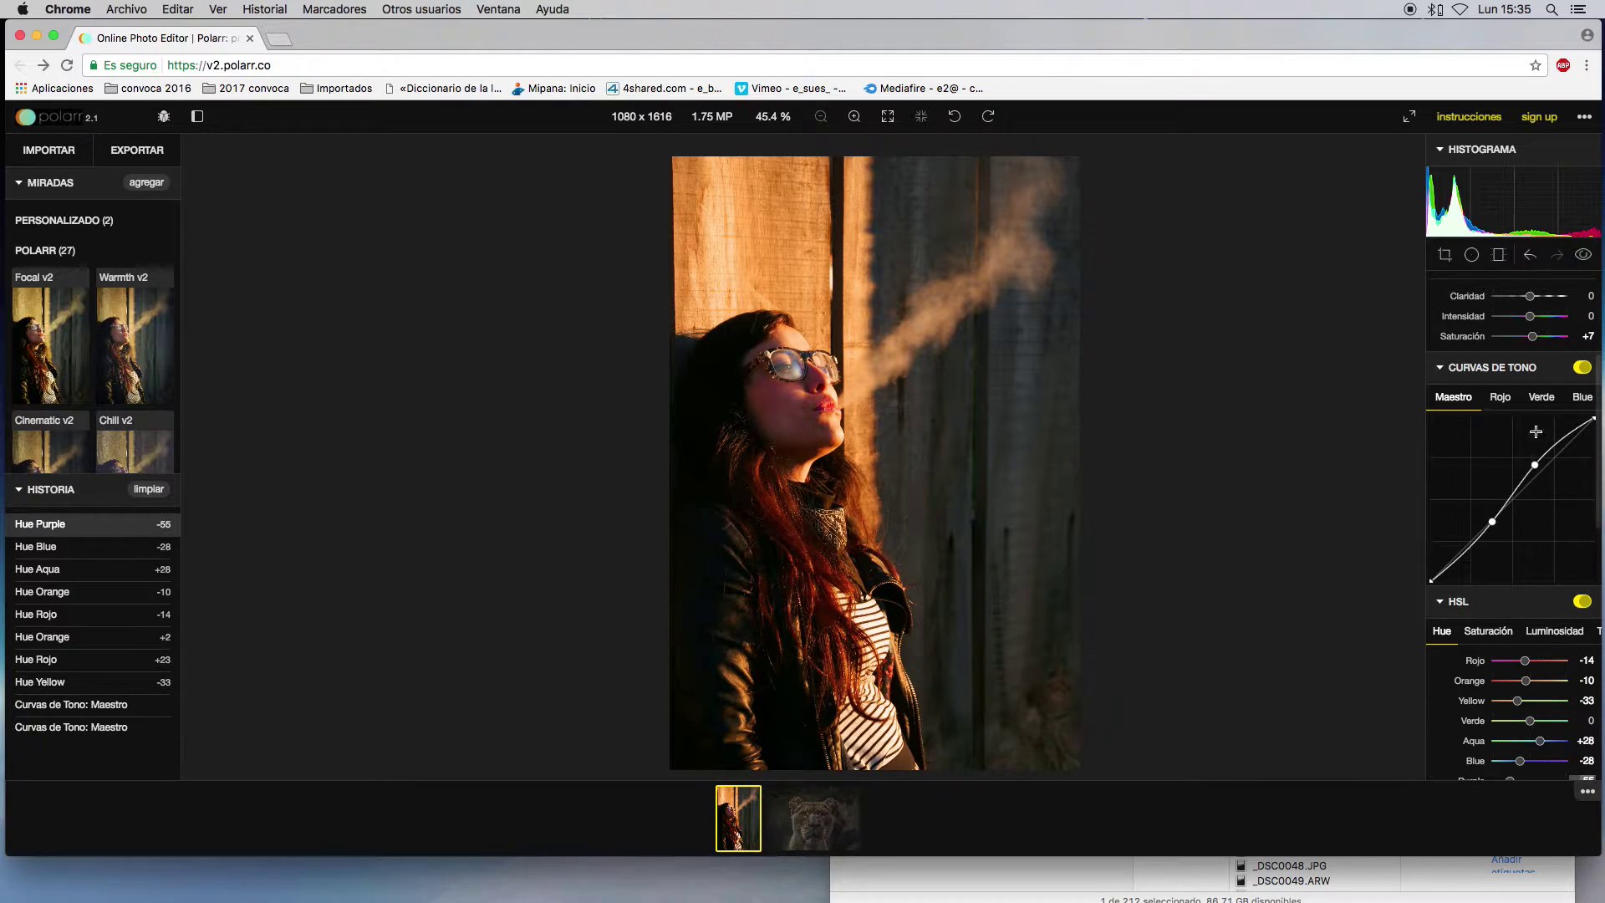
scroll(1528, 412, down, 8)
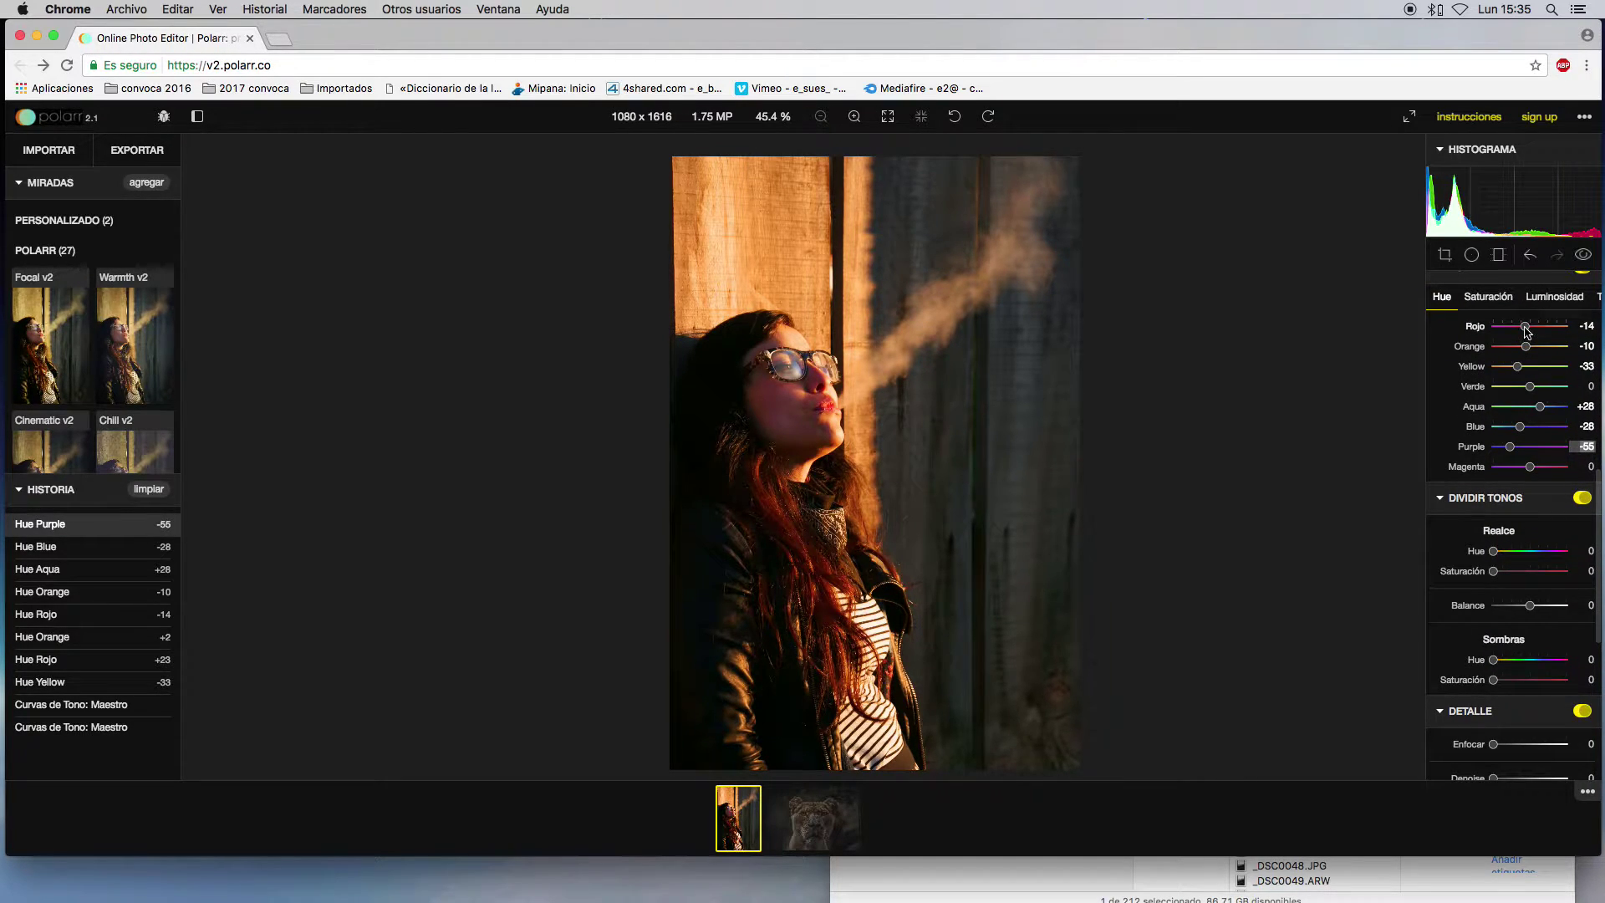
- Try lowering the highlight endpoint of the Rojo tone curve, and return it to its original position
scroll(1525, 401, up, 10)
click(1500, 534)
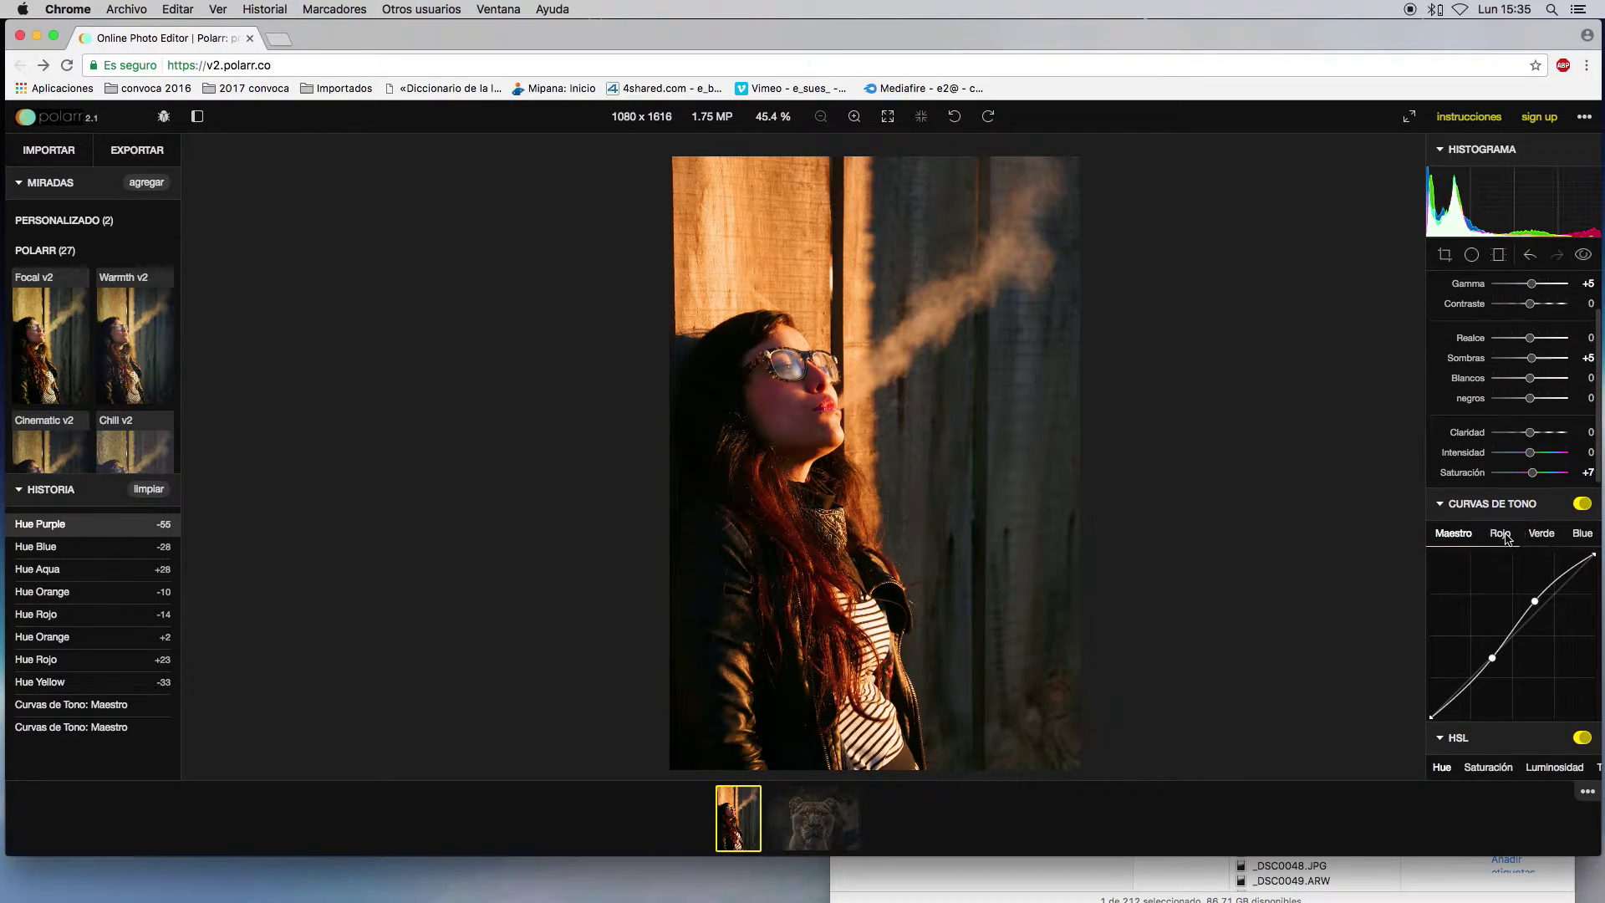
mouse_move(1595, 556)
mouse_down()
mouse_move(1596, 631)
mouse_move(1597, 571)
mouse_up()
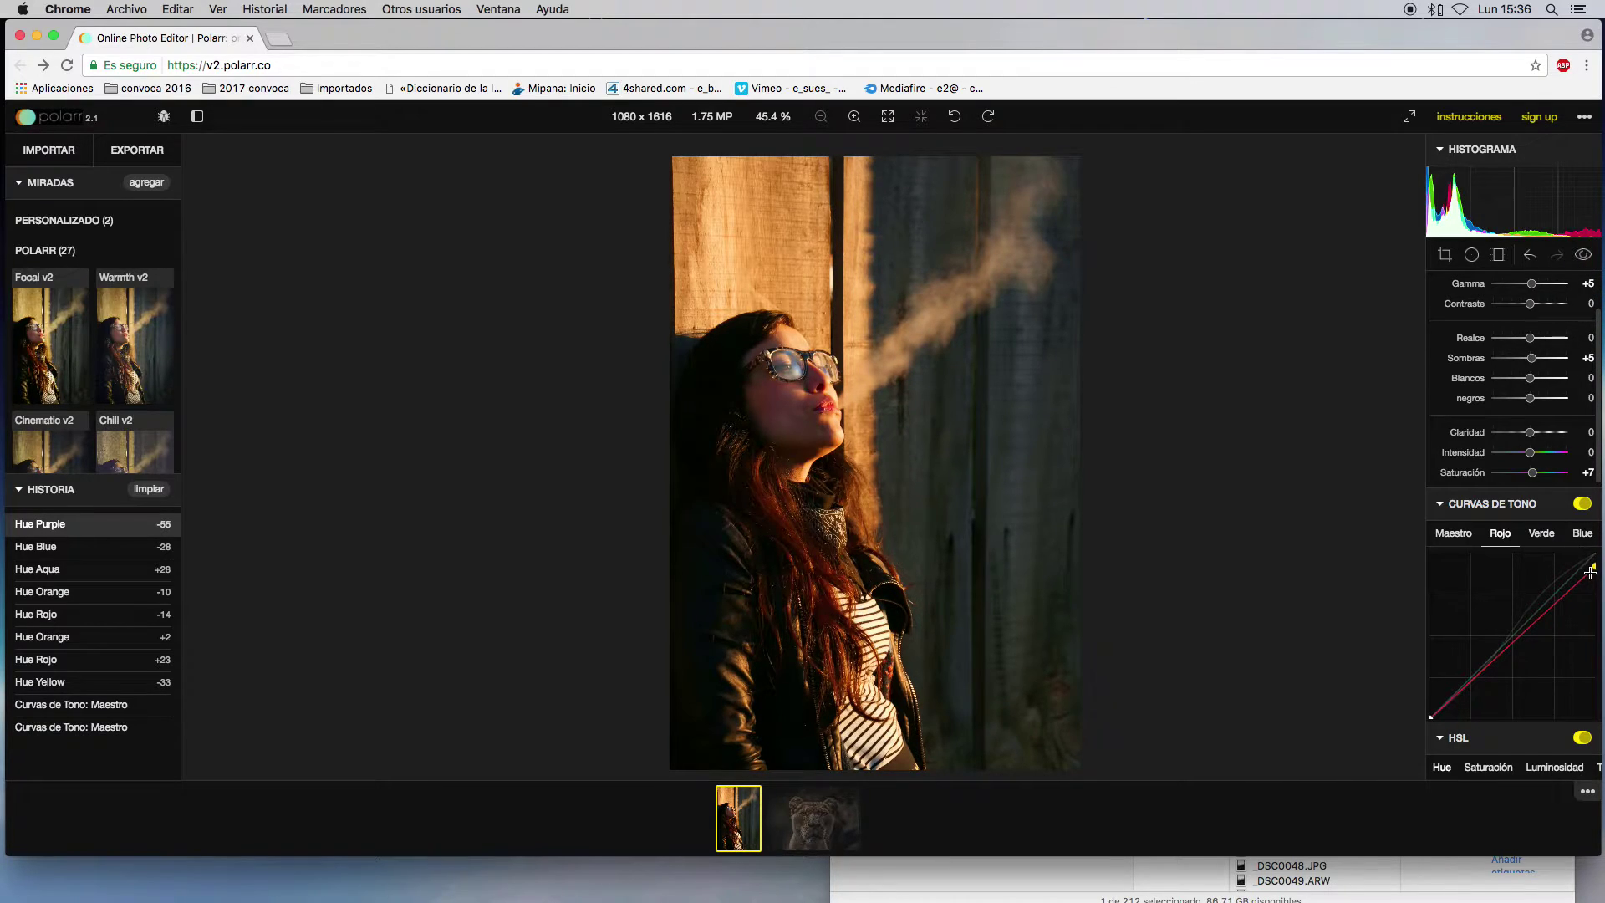
drag(1594, 570, 1597, 616)
drag(1598, 616, 1598, 543)
- Raise the midtones of the Verde tone curve and lower its highlight endpoint slightly to tint the portrait green
click(1541, 535)
click(1536, 611)
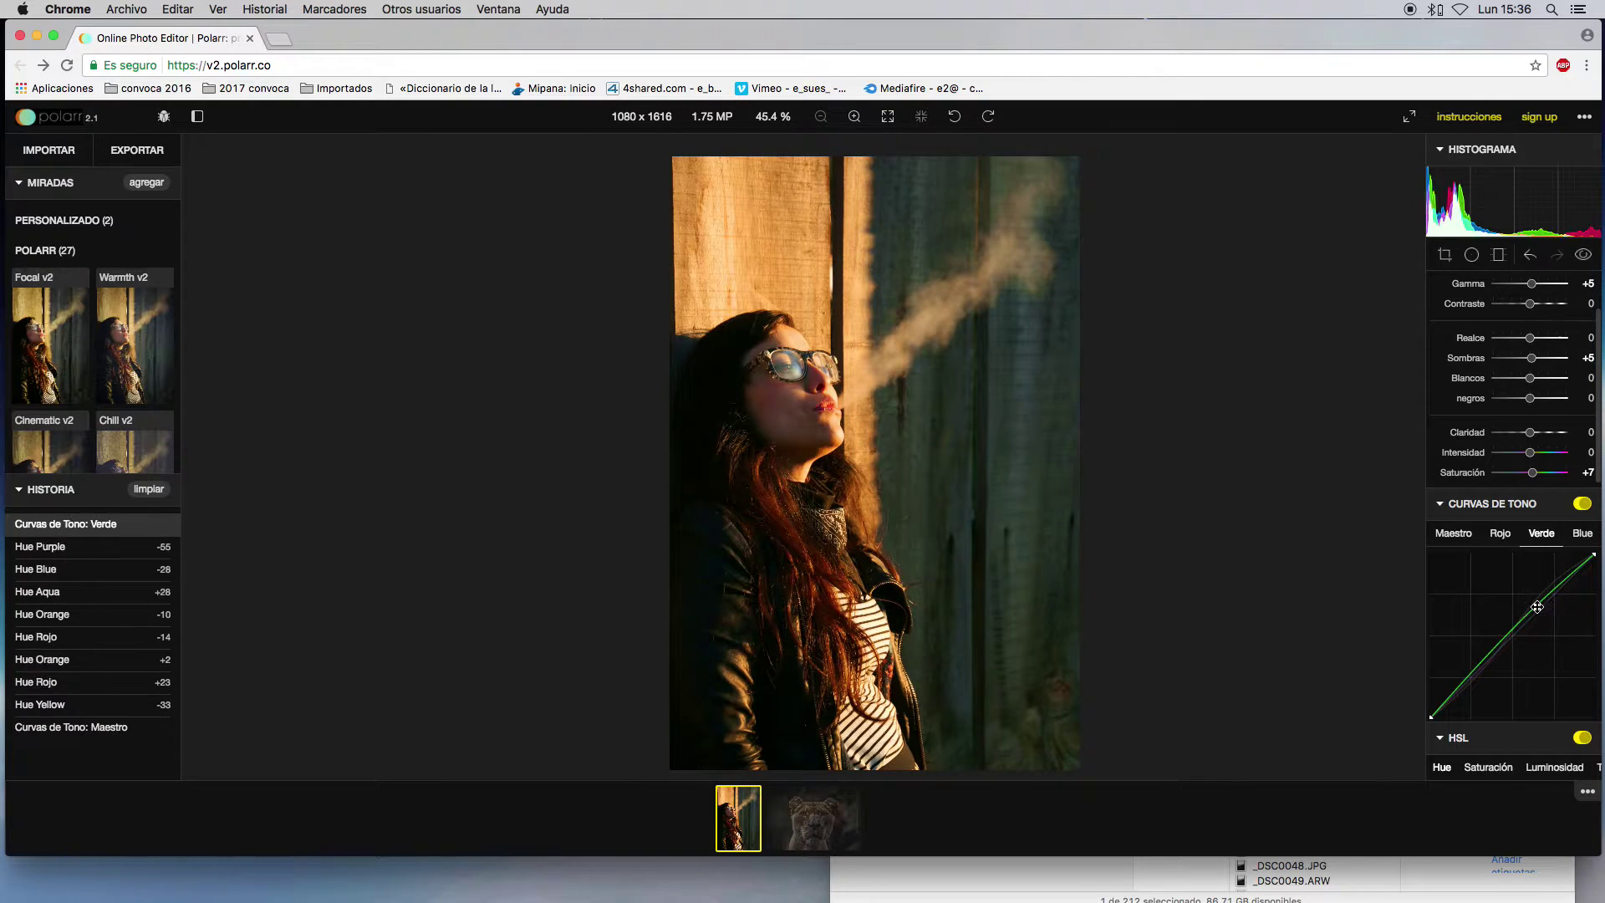
drag(1536, 612, 1292, 595)
drag(1432, 595, 1516, 623)
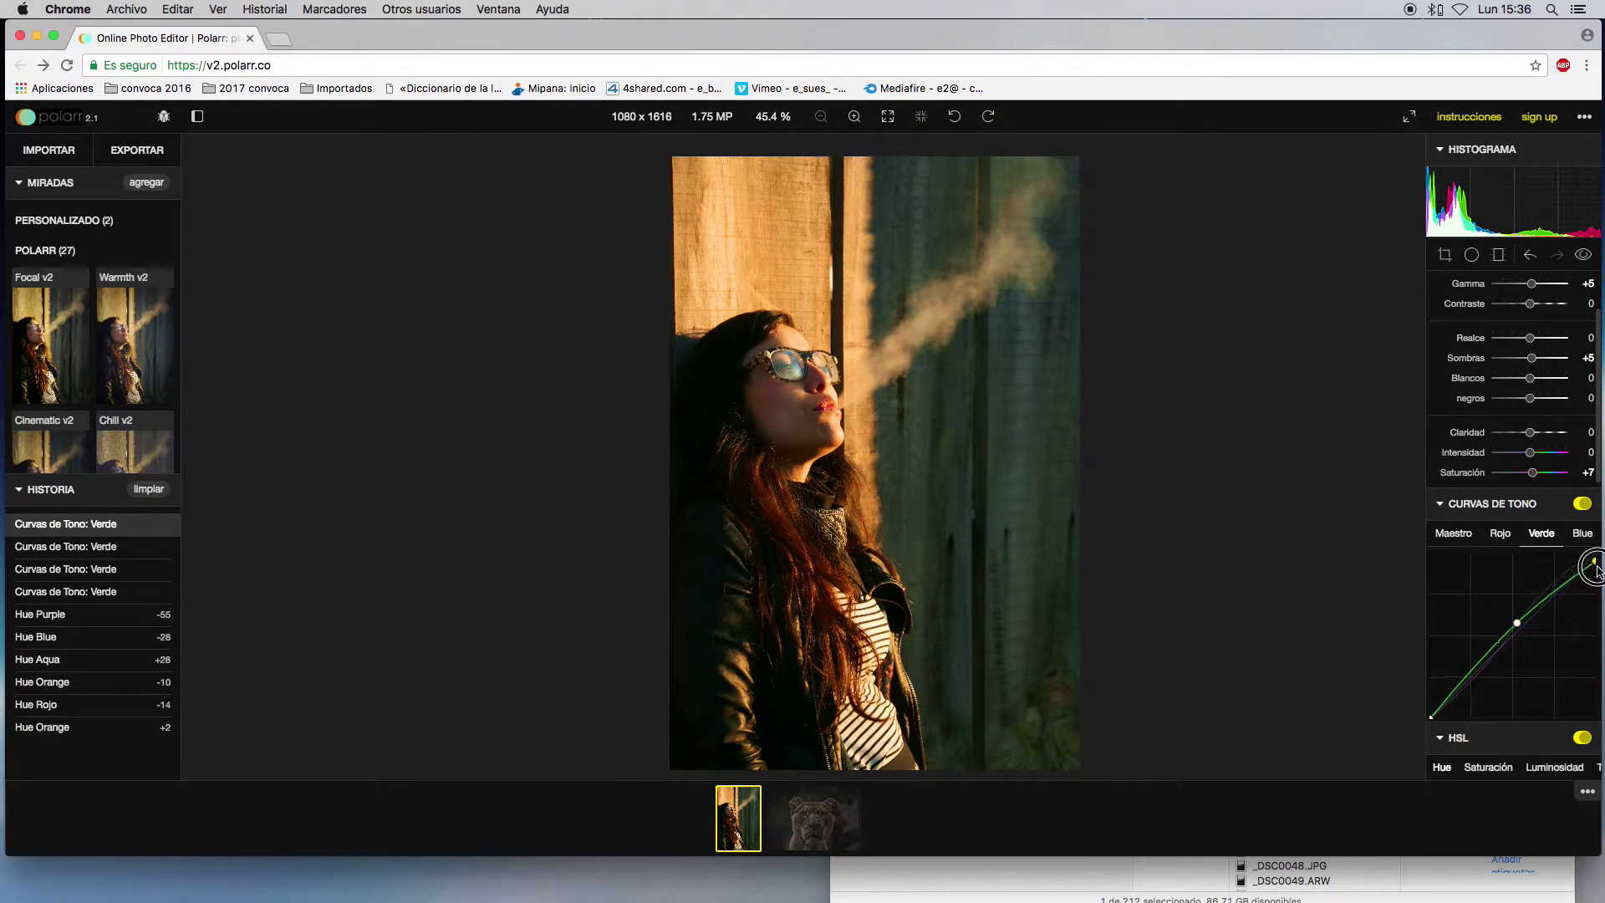
drag(1595, 553, 1509, 621)
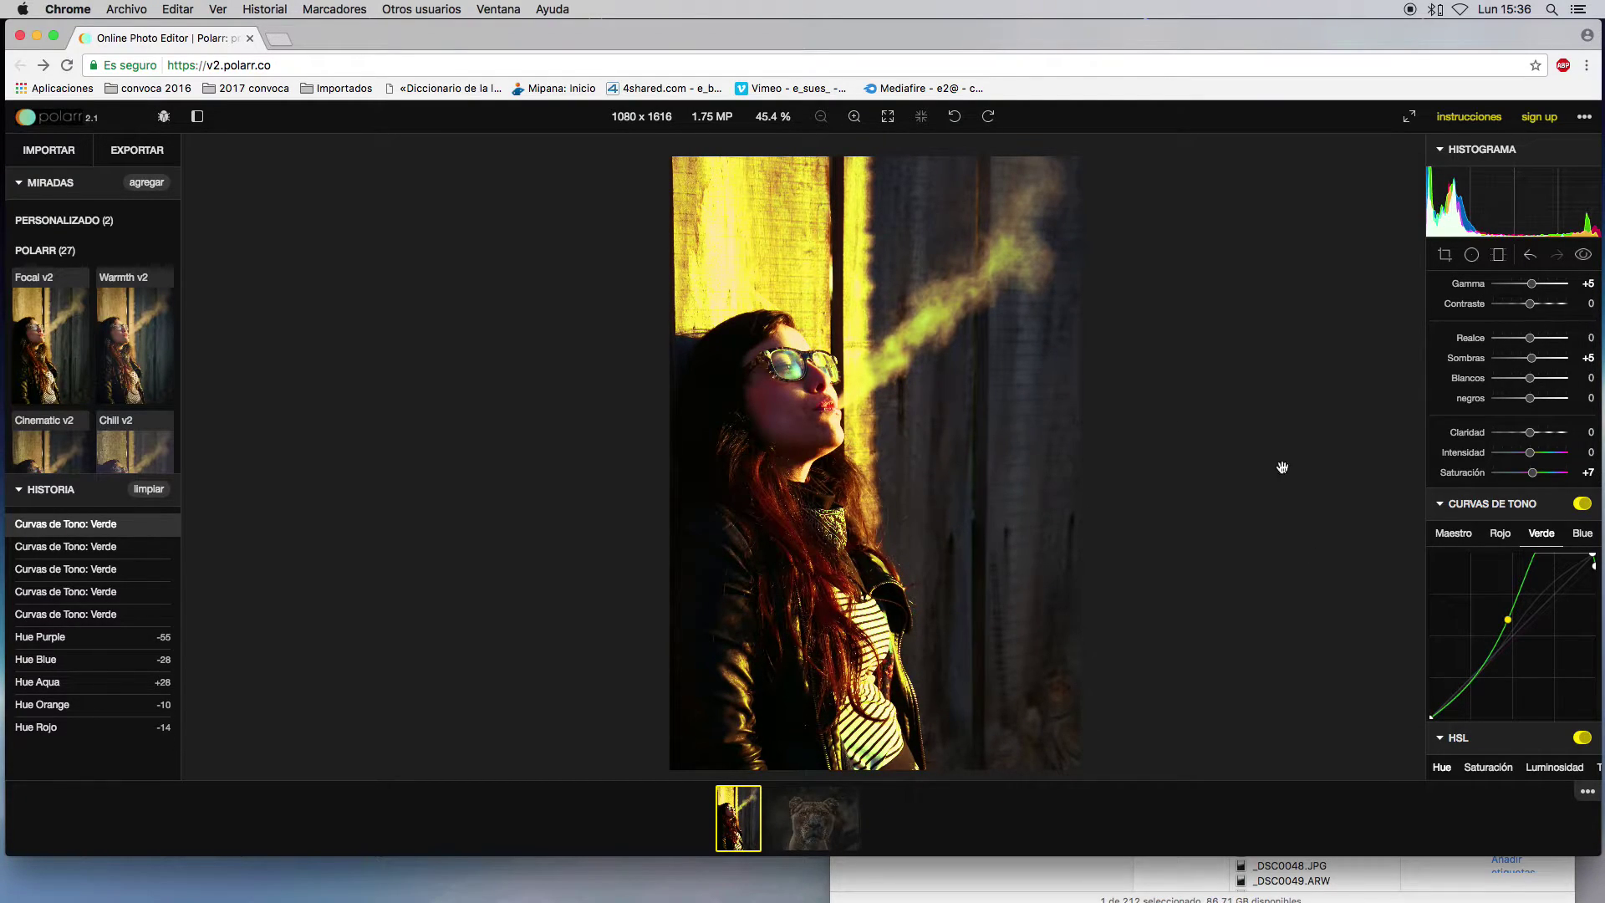
drag(1592, 558, 1521, 612)
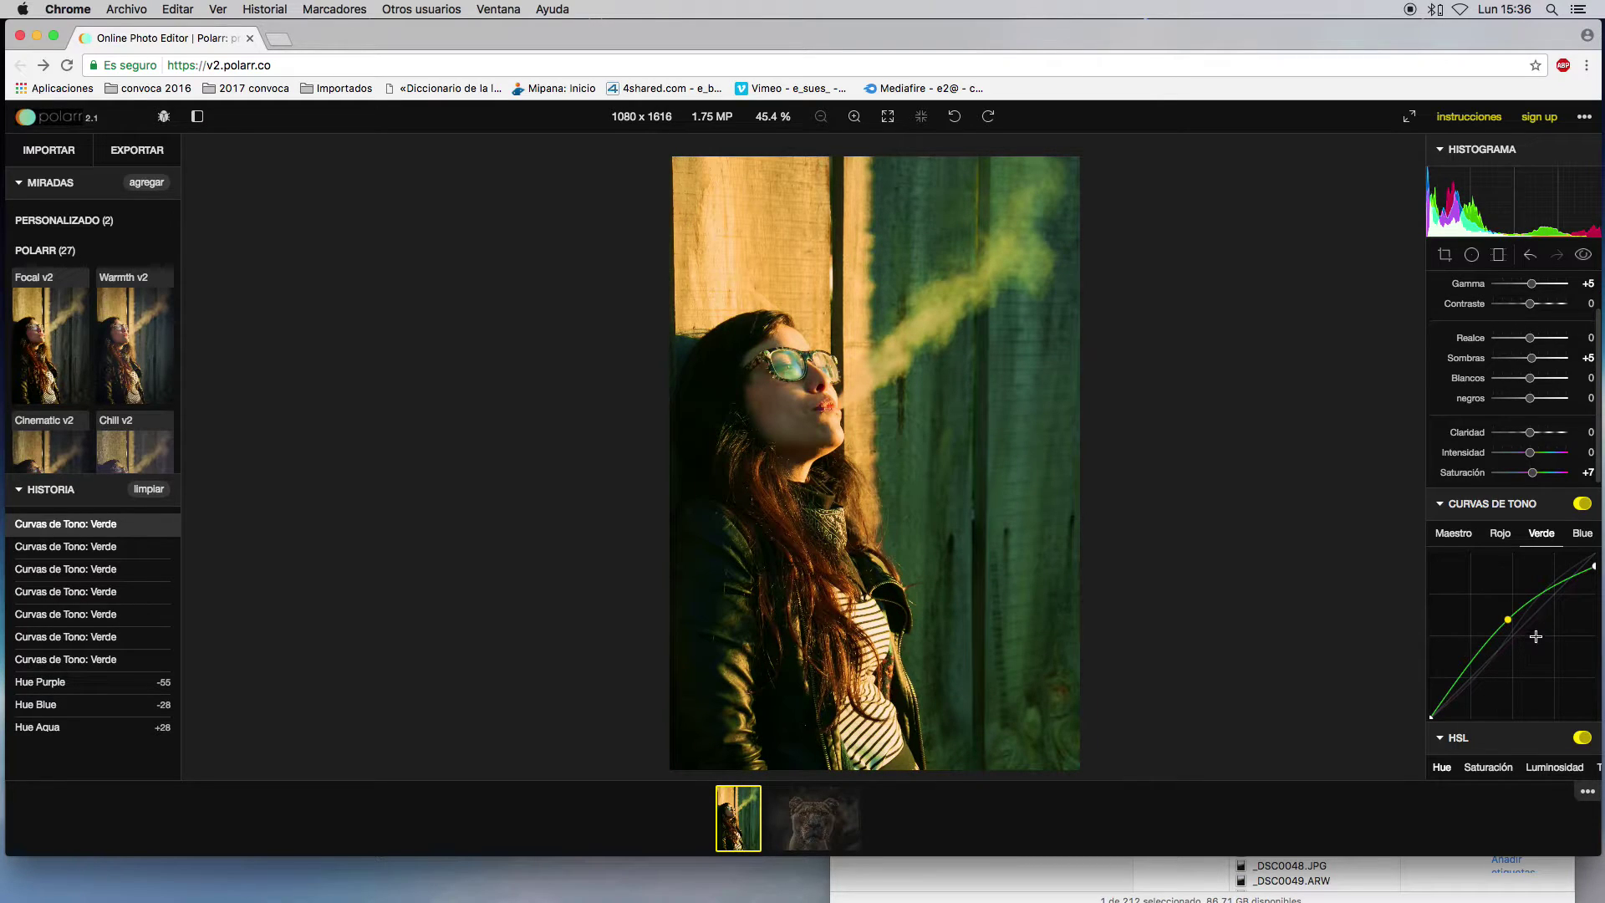
drag(1509, 622, 1512, 626)
- Preview the original _DSC0042.ARW from Finder and compare it side by side with the edited portrait
click(1209, 557)
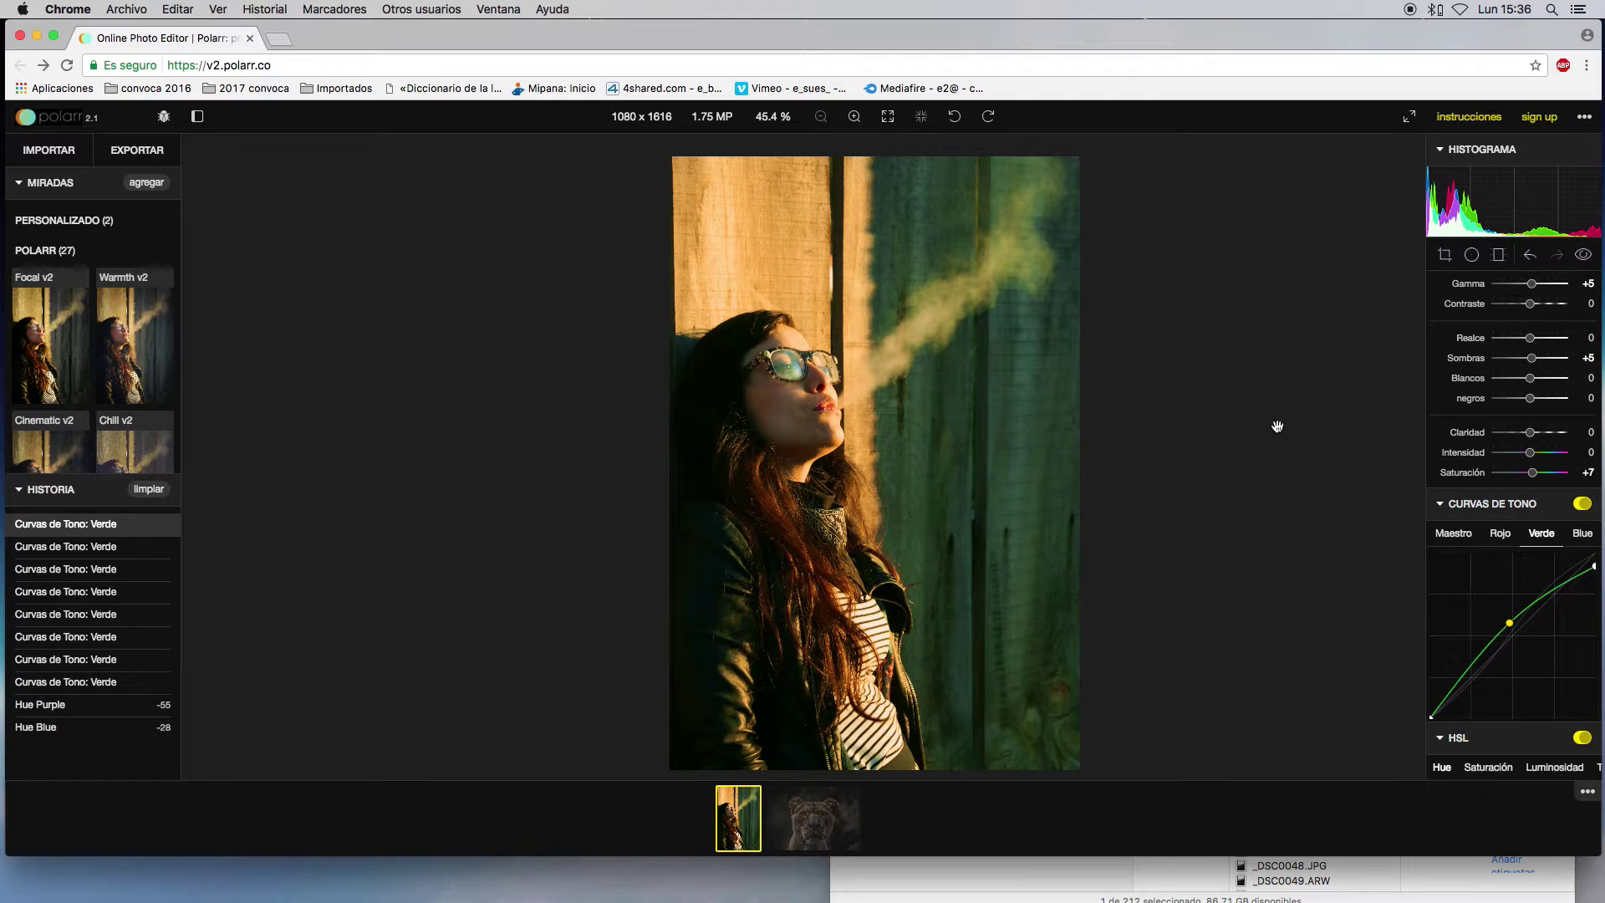
scroll(964, 539, up, 5)
scroll(964, 539, down, 5)
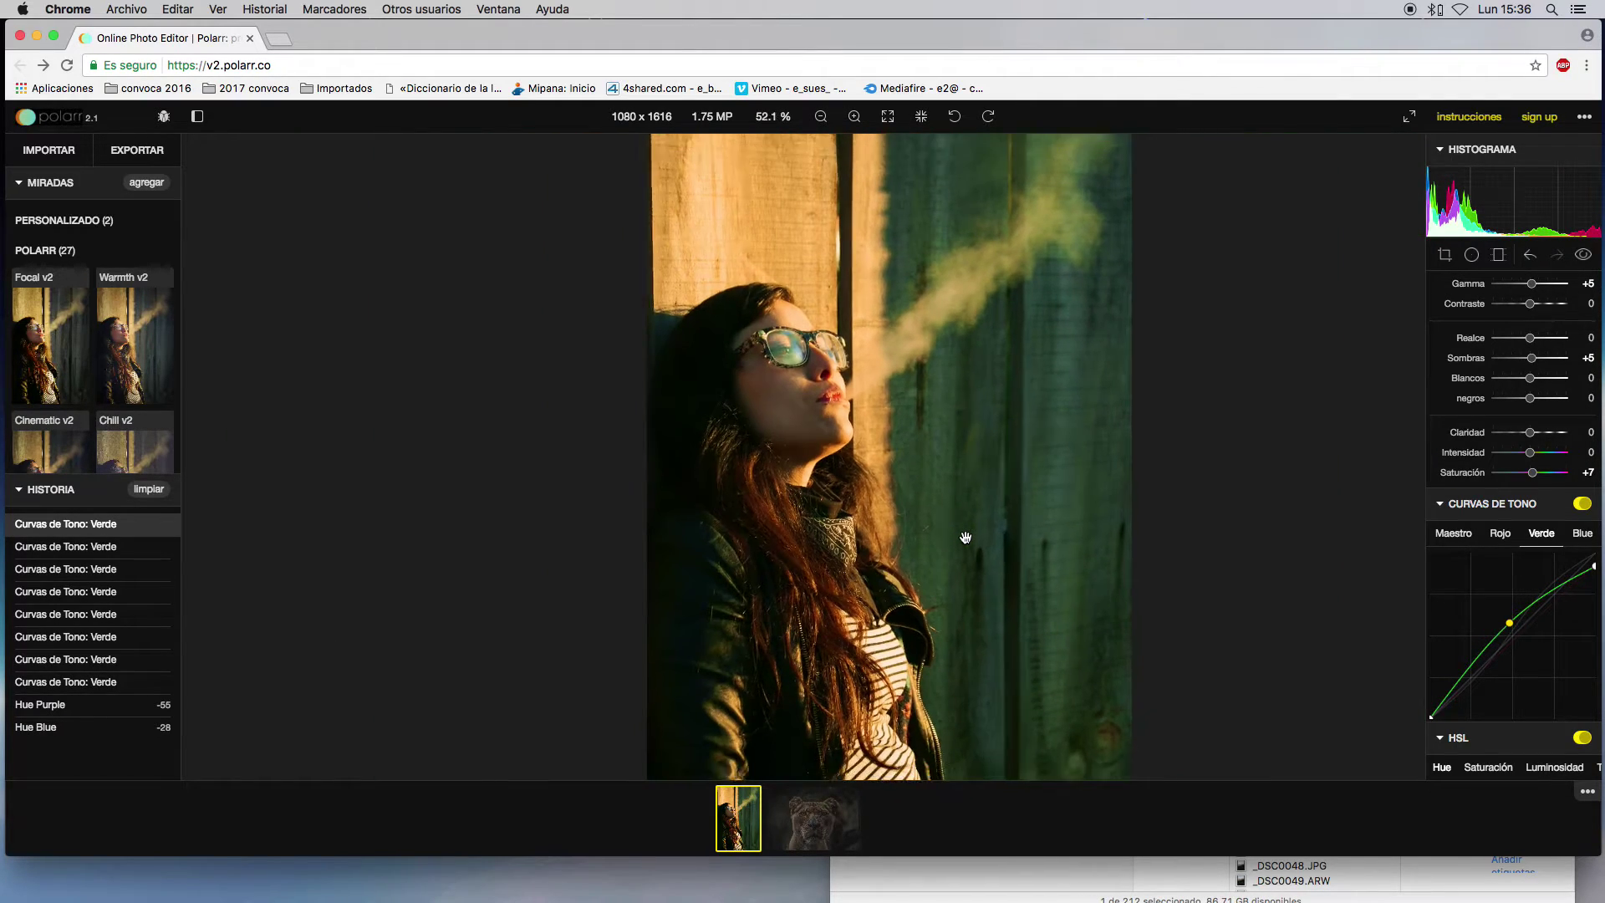
click(968, 878)
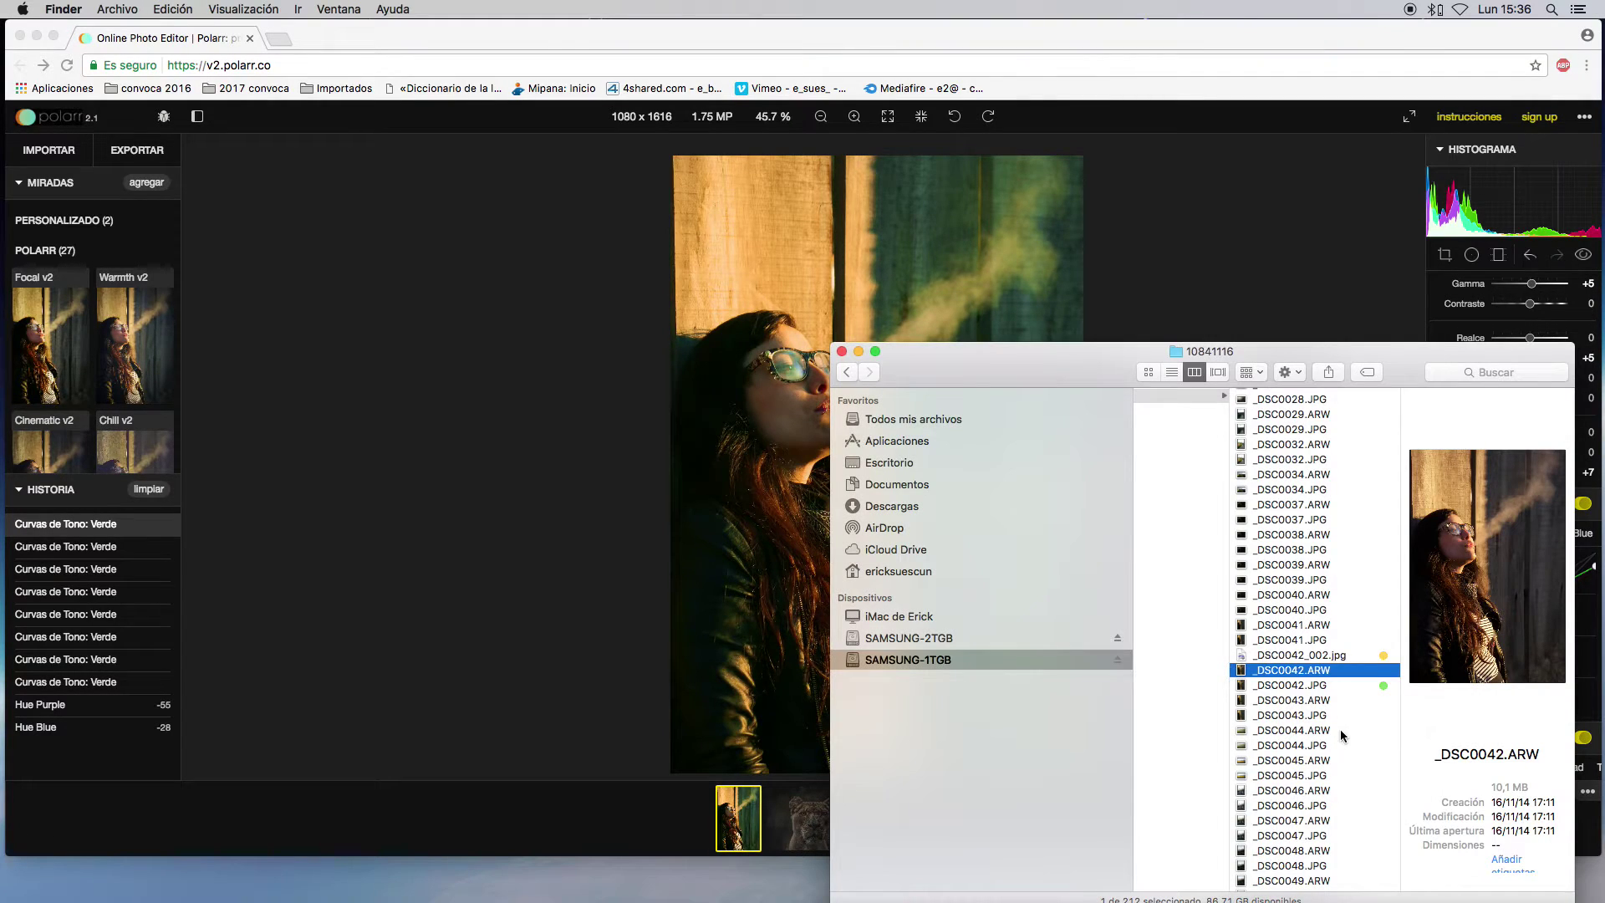
key(space)
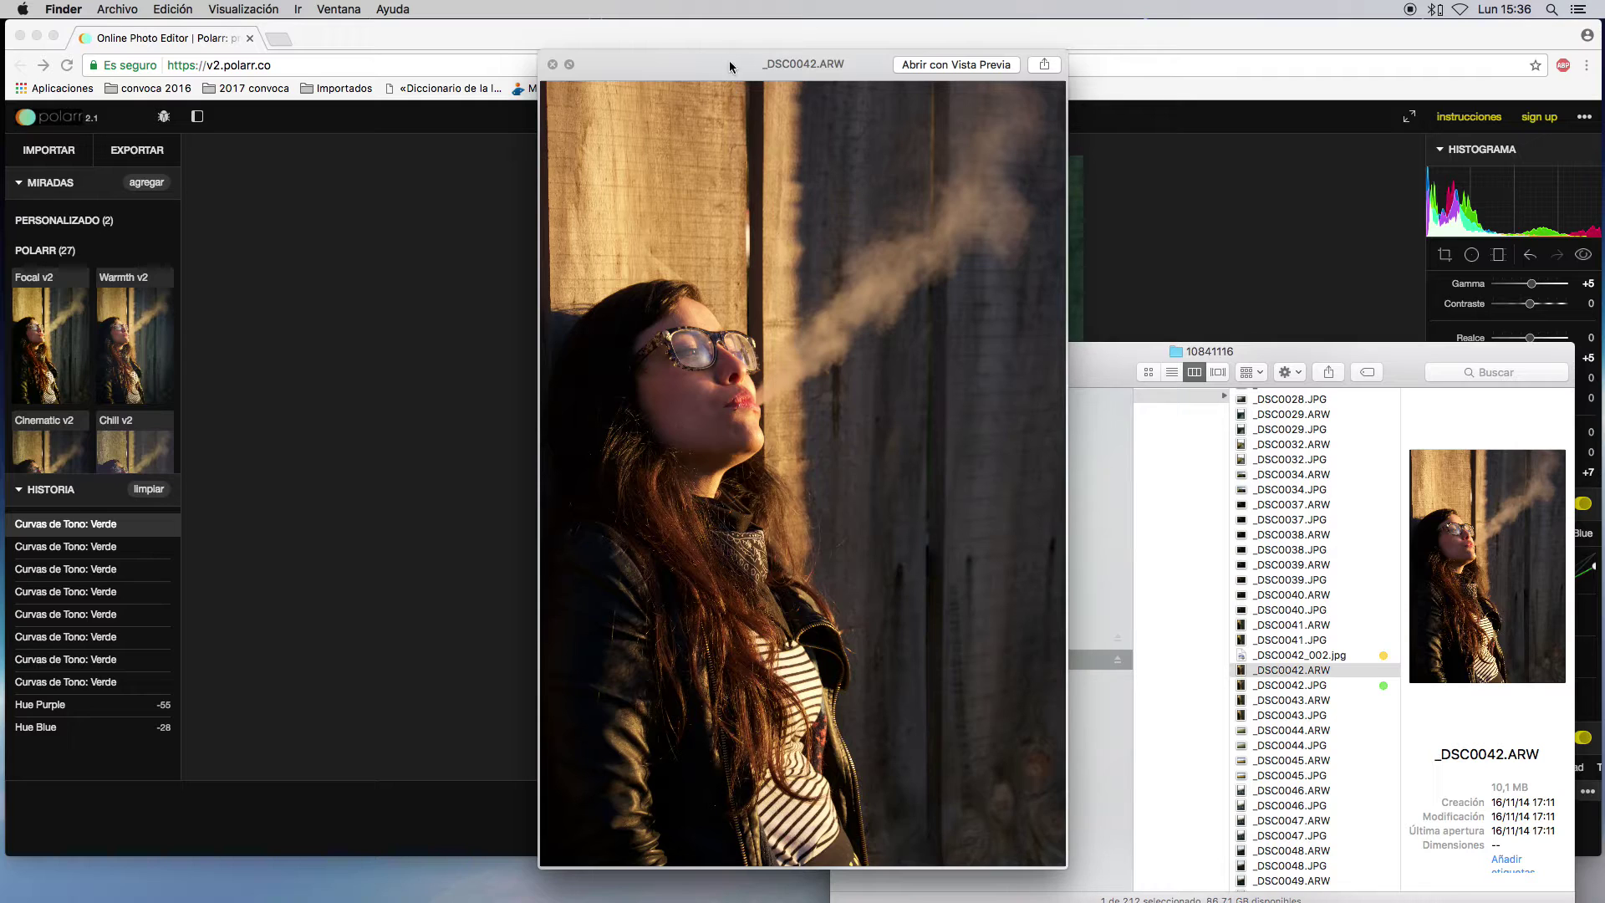
drag(800, 63, 434, 104)
drag(1048, 383, 1544, 406)
drag(492, 122, 434, 119)
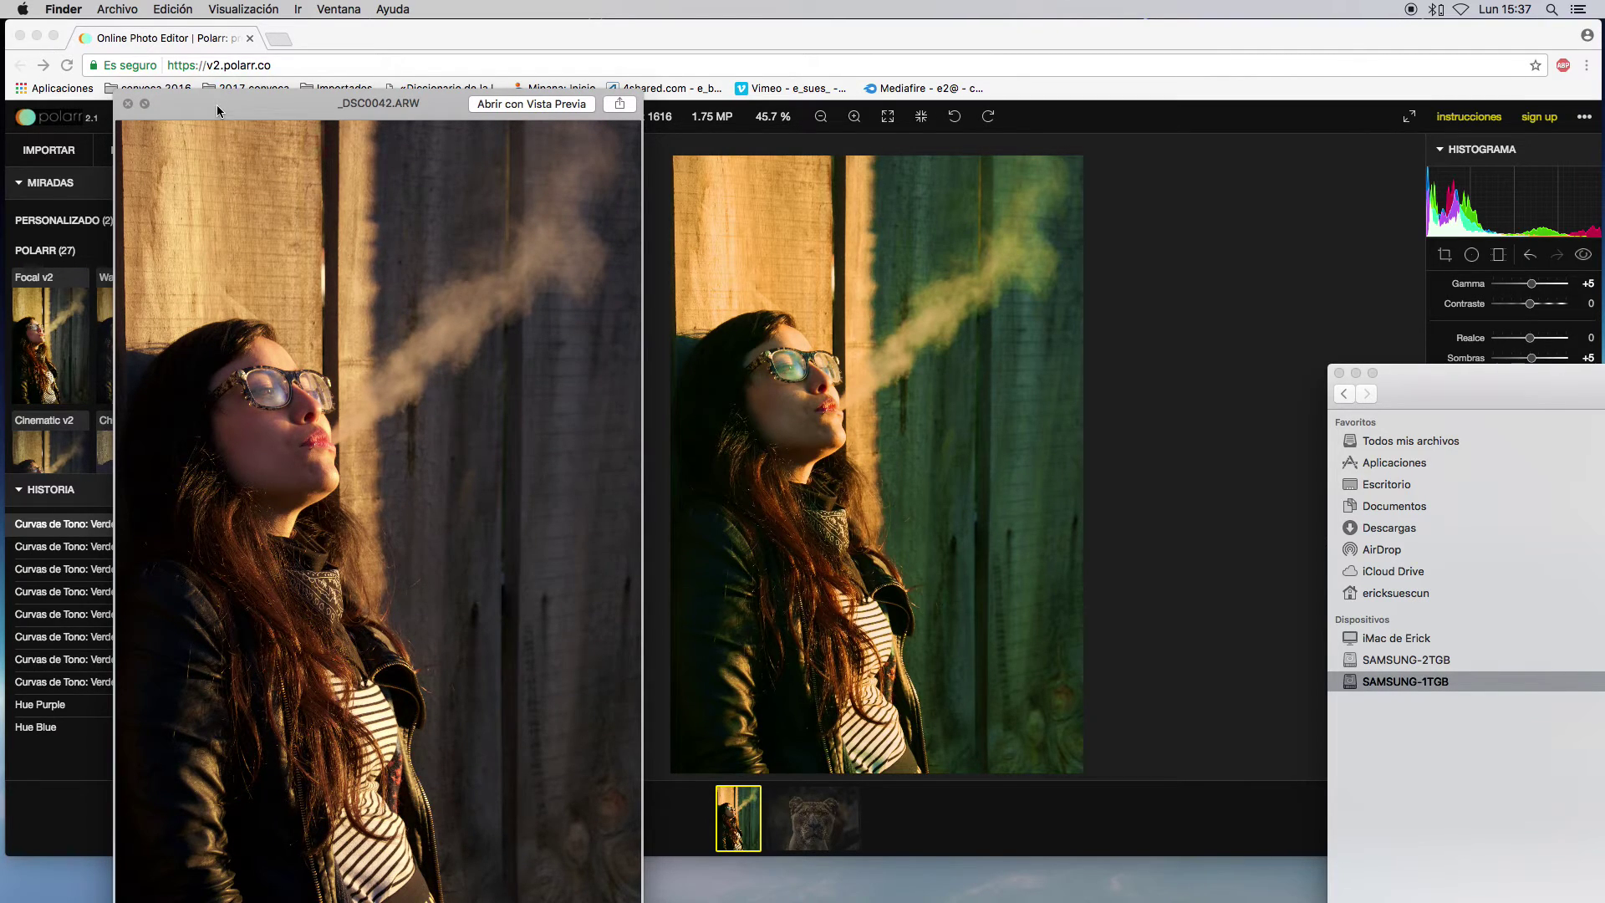
key(space)
drag(1388, 374, 957, 336)
- Switch back to Polarr and remove the edited portrait from the open photos
click(1154, 255)
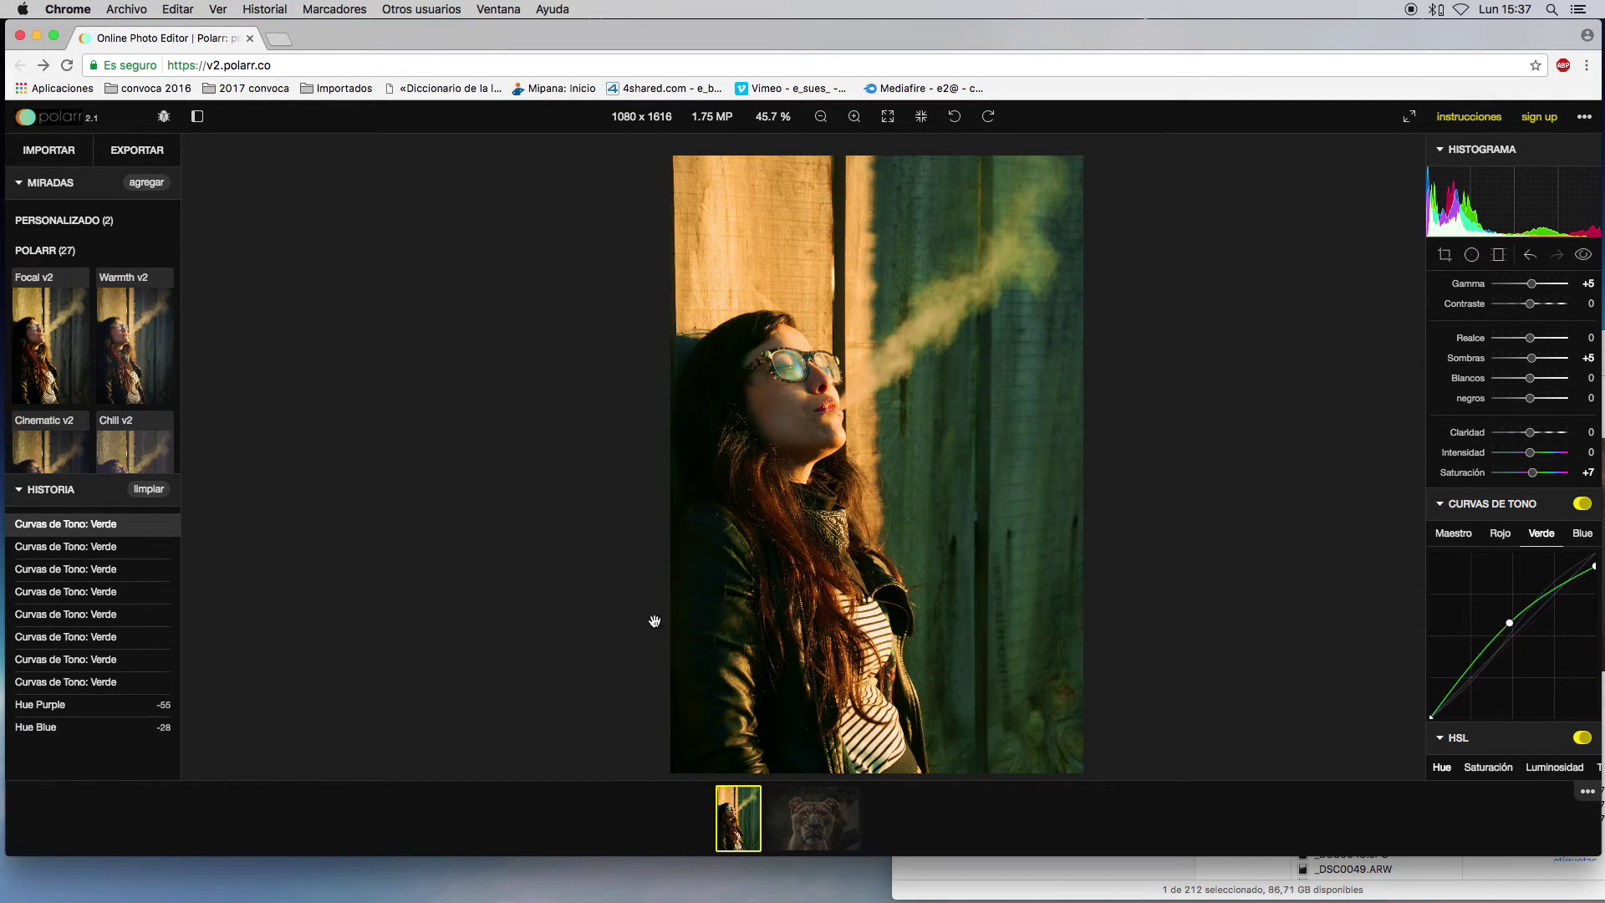
mouse_move(754, 801)
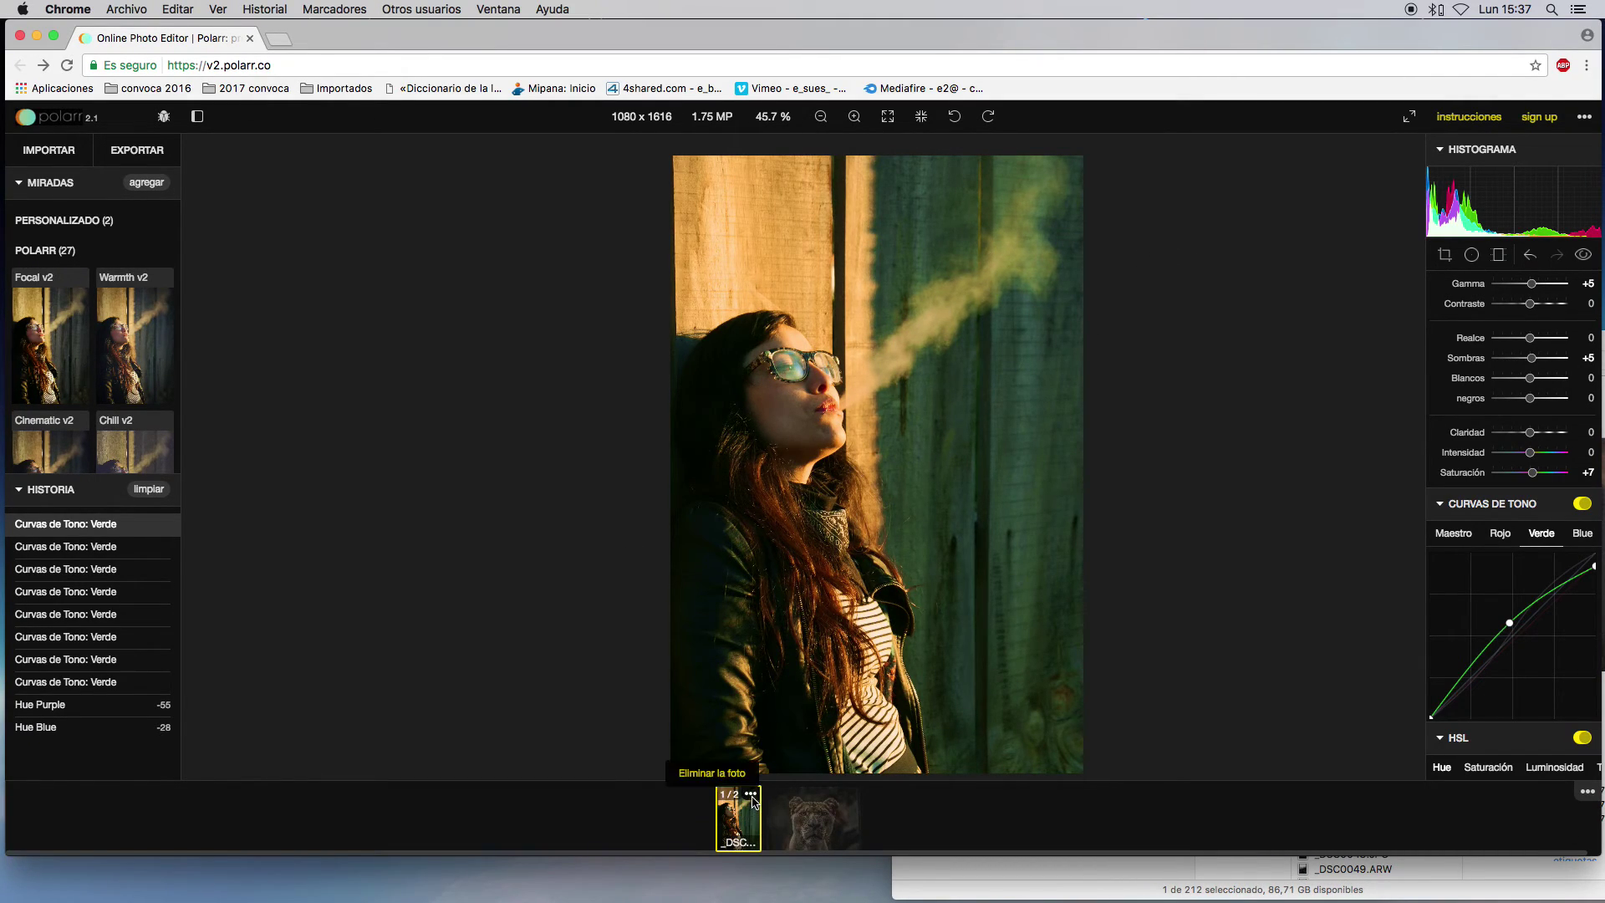
click(750, 809)
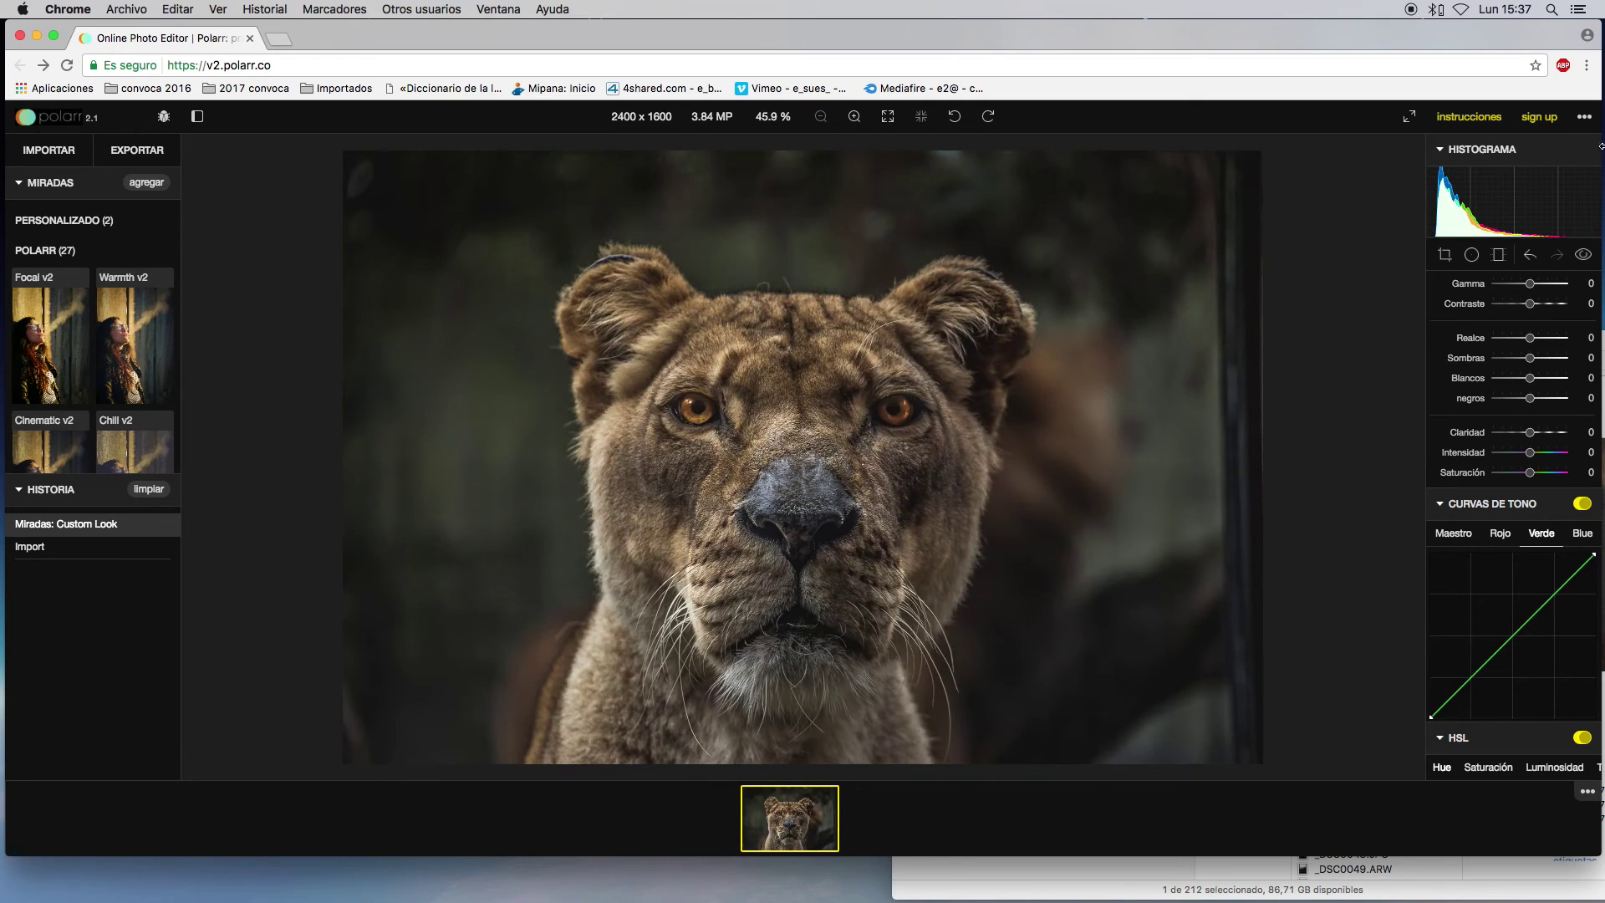